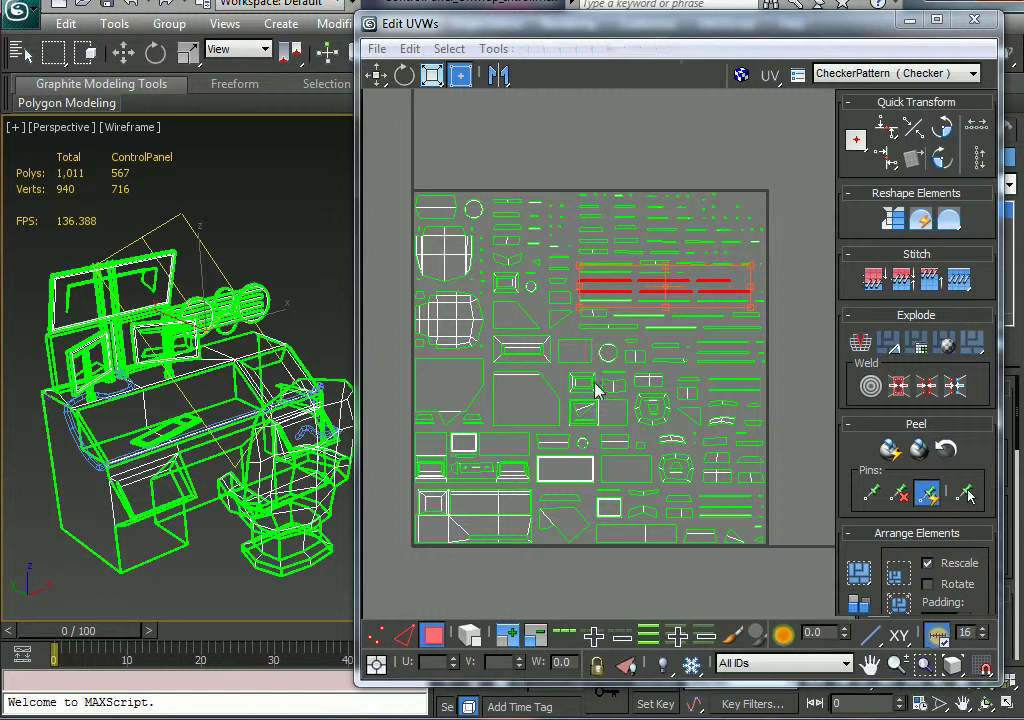
Switch the perspective viewport from wireframe to Shaded display with edged faces.
key(F3)
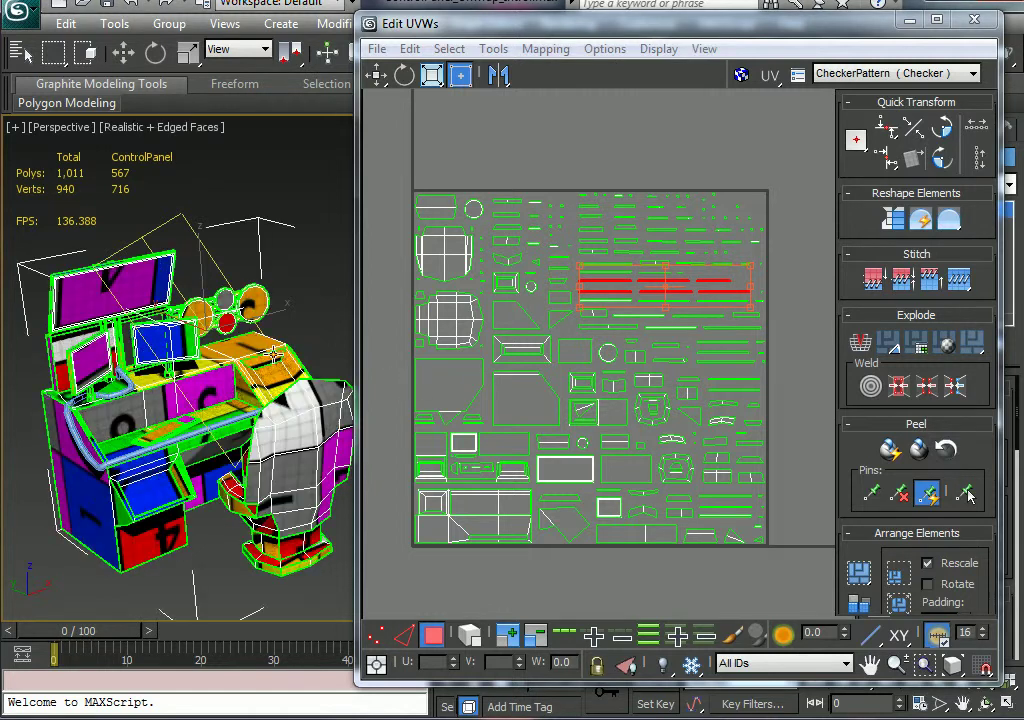
mouse_move(275, 352)
alt+middle_down()
mouse_move(374, 386)
mouse_move(197, 400)
mouse_move(167, 324)
alt+middle_up()
click(128, 134)
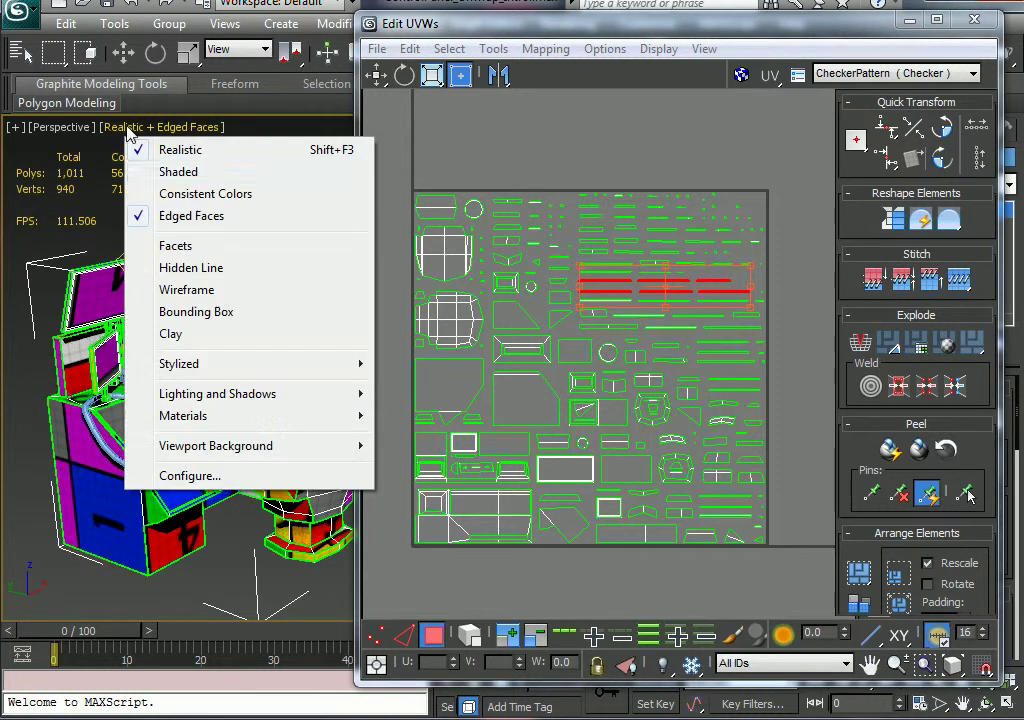
click(178, 173)
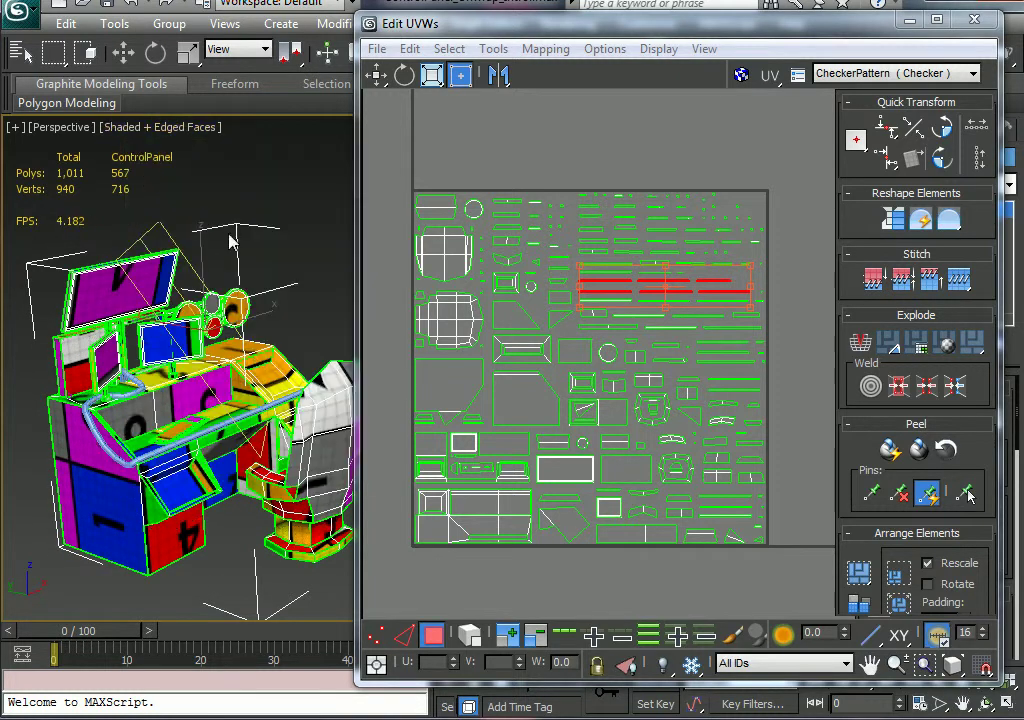
Examine the size and distortion of the checker texture on the control panel model from several angles.
alt+middle_drag(156, 549, 178, 484)
scroll(178, 484, up, 4)
middle_drag(174, 374, 206, 358)
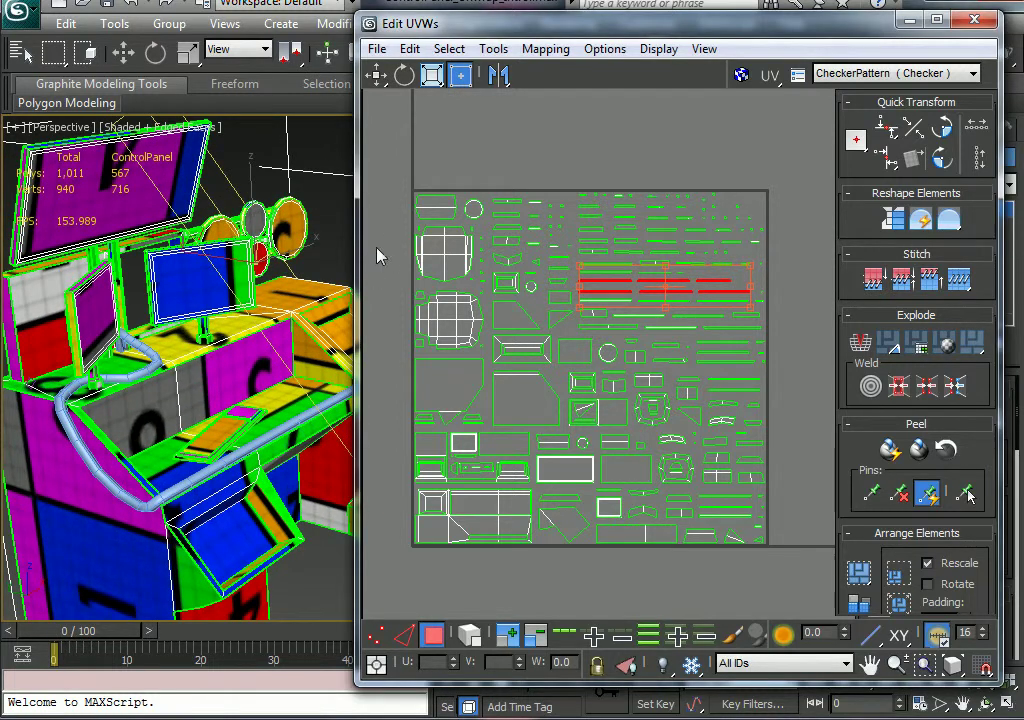
scroll(208, 493, down, 2)
middle_click(208, 491)
scroll(208, 491, up, 4)
middle_drag(208, 491, 224, 478)
middle_click(425, 377)
scroll(427, 377, up, 2)
middle_drag(456, 375, 532, 351)
middle_click(167, 528)
scroll(167, 528, down, 2)
middle_drag(167, 528, 143, 421)
scroll(226, 434, down, 3)
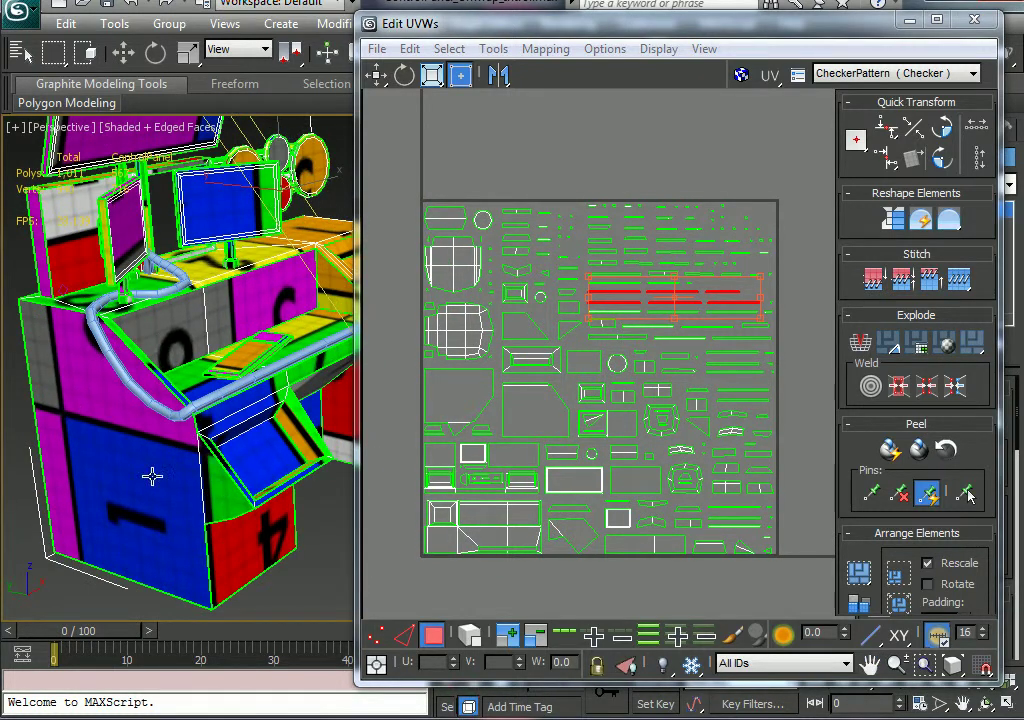
scroll(183, 489, up, 5)
scroll(187, 489, down, 5)
alt+middle_drag(230, 487, 204, 474)
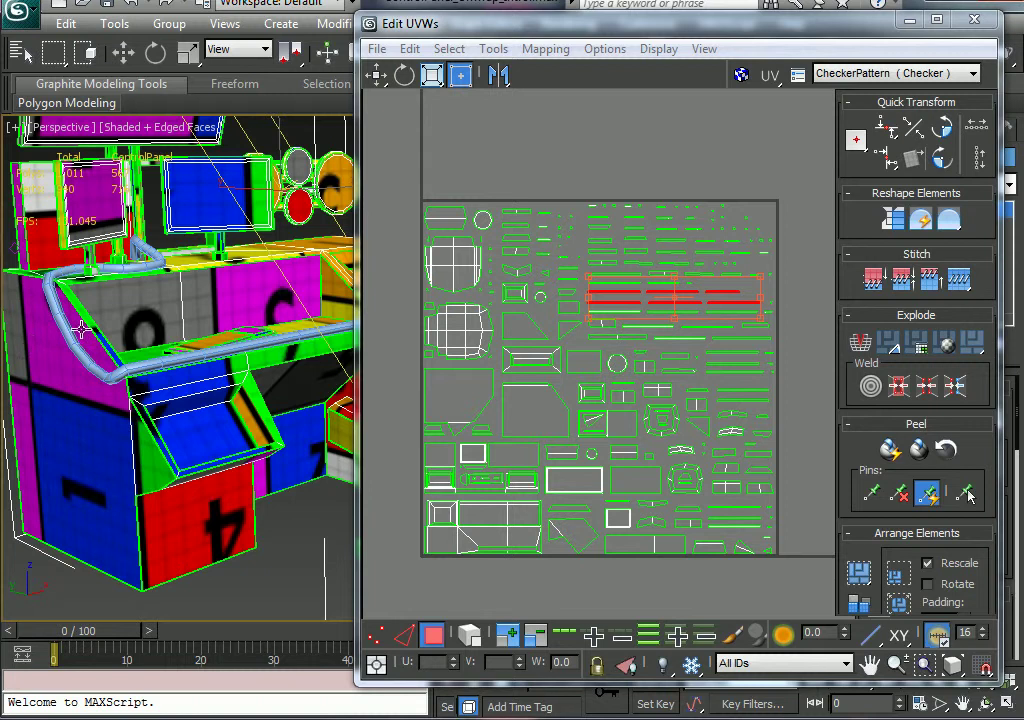
scroll(80, 331, down, 5)
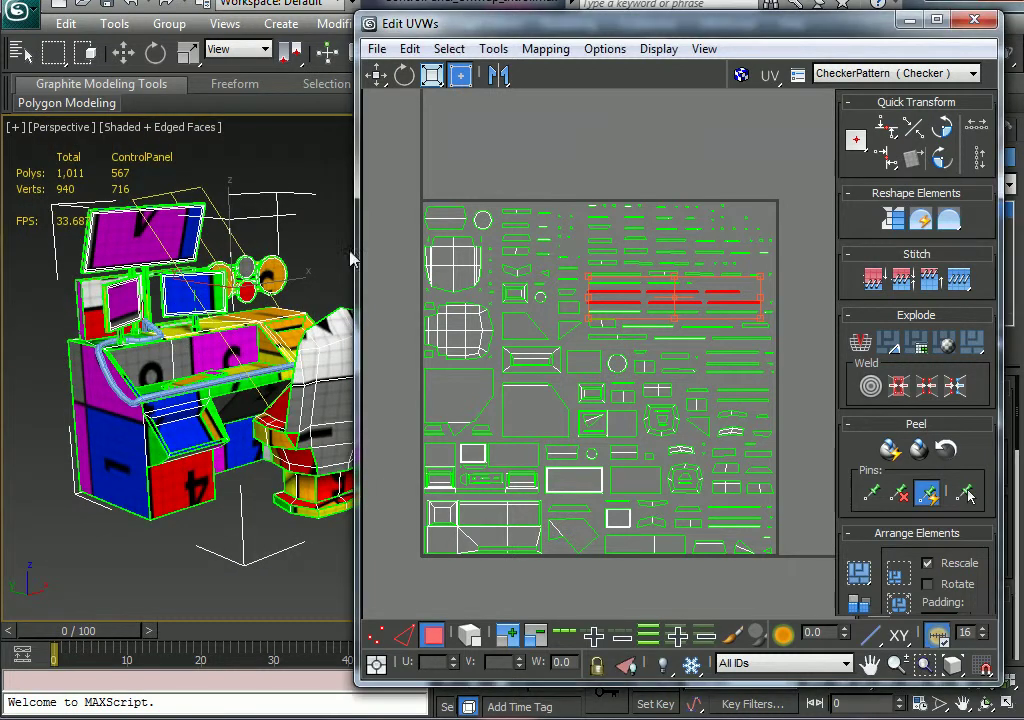
Rename the bitmap feeding the CheckerMap material's diffuse color to UnwrapHelper in the Slate Material Editor.
key(m)
drag(375, 305, 338, 287)
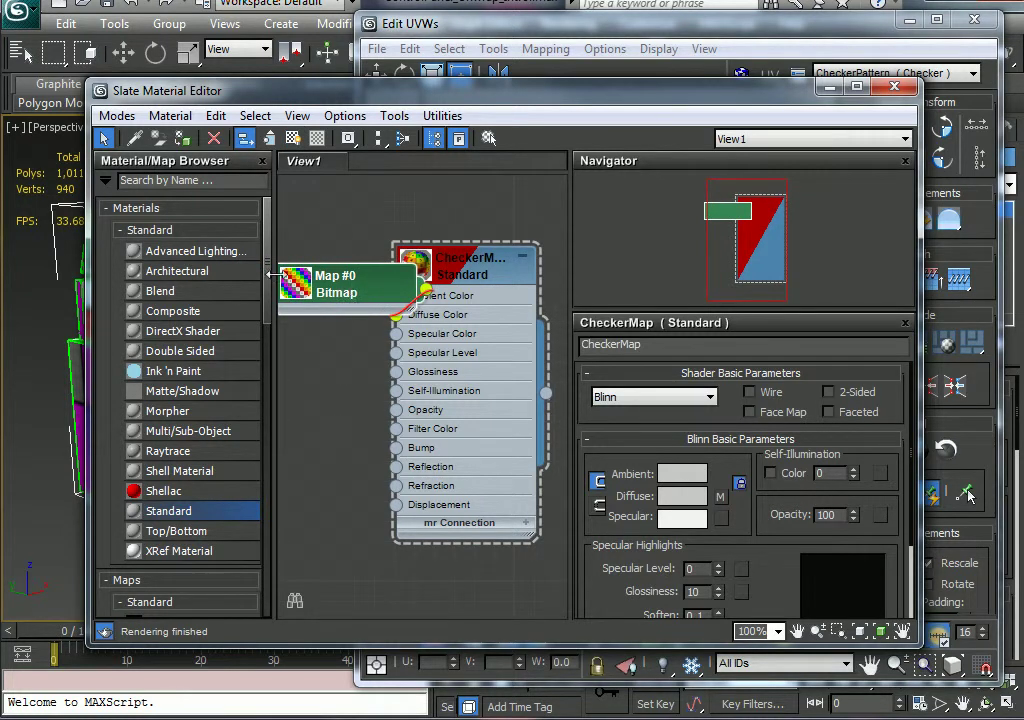
drag(375, 297, 340, 295)
double_click(340, 292)
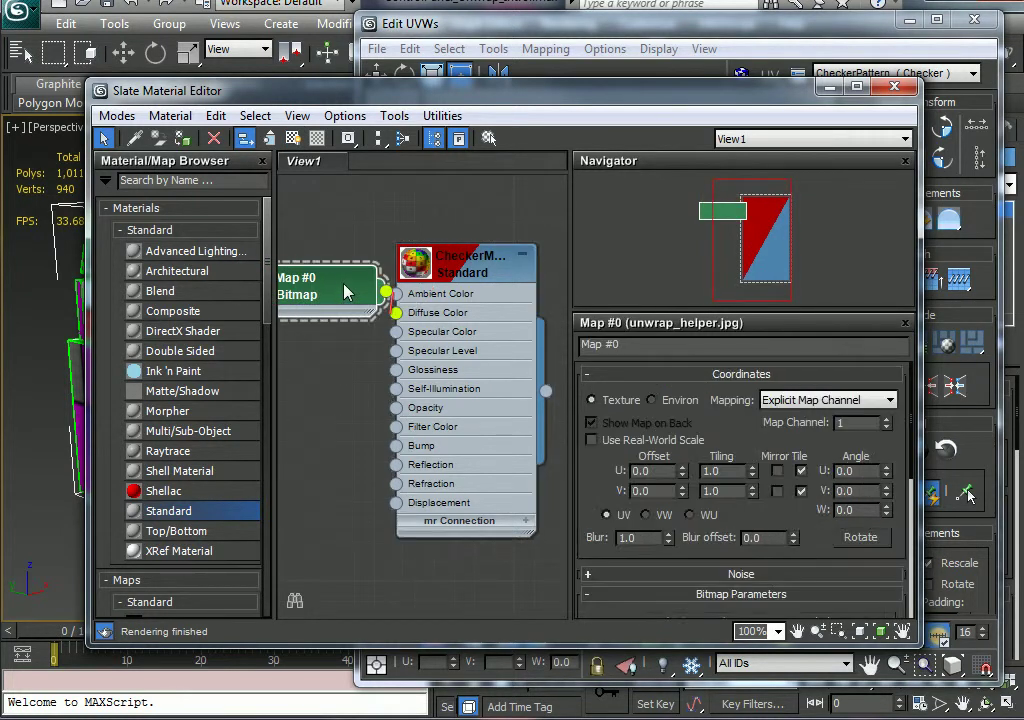
drag(622, 344, 565, 345)
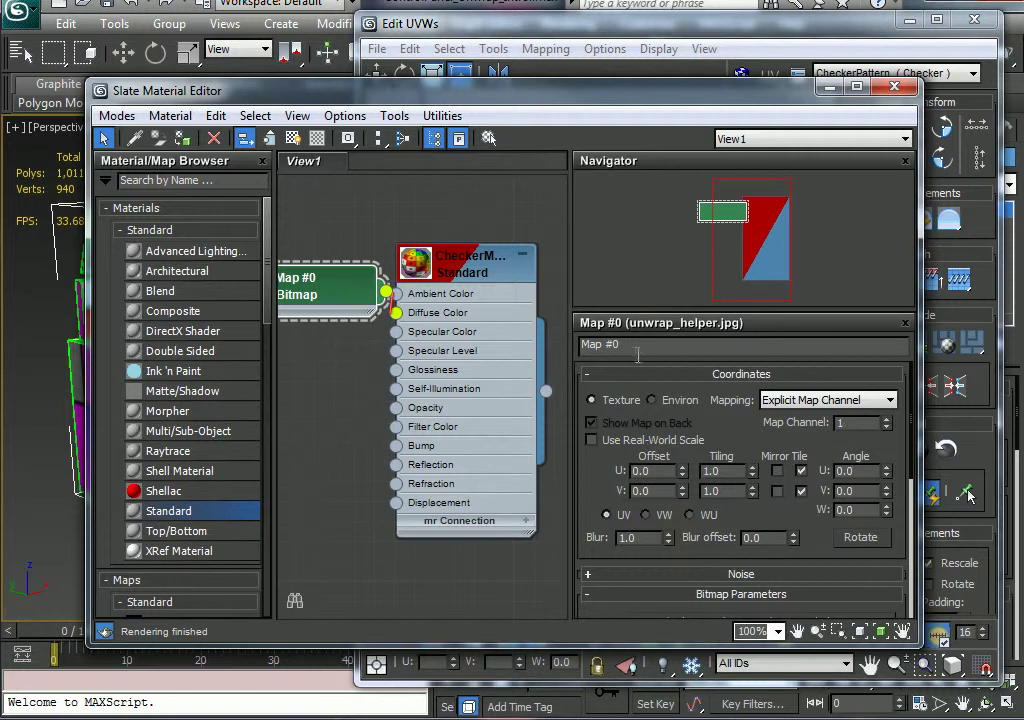
text(UnwrapHe)
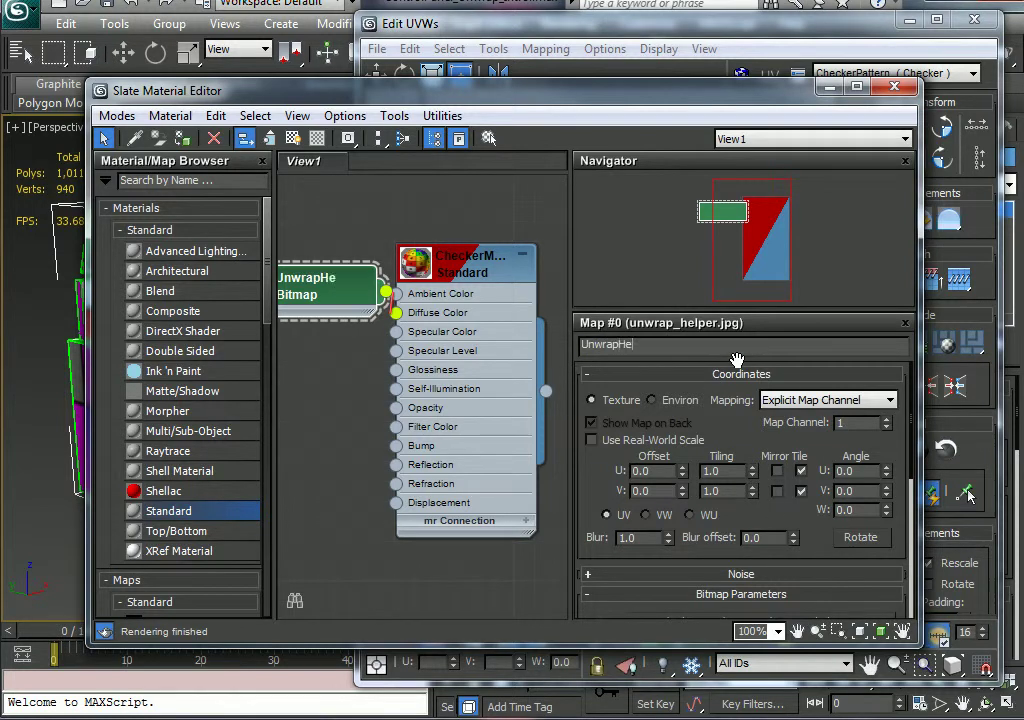
text(lper)
key(Return)
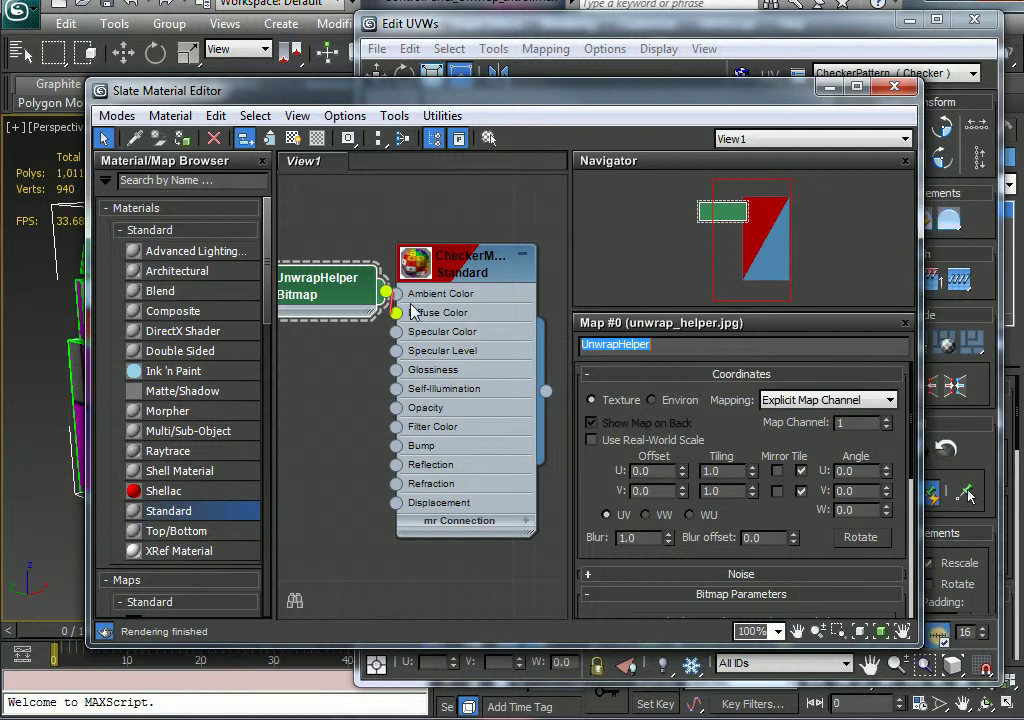
Set the UnwrapHelper bitmap's U and V tiling to 3.0 and close the material editor.
drag(493, 269, 519, 264)
mouse_move(326, 298)
mouse_down()
mouse_move(326, 328)
mouse_move(318, 304)
mouse_up()
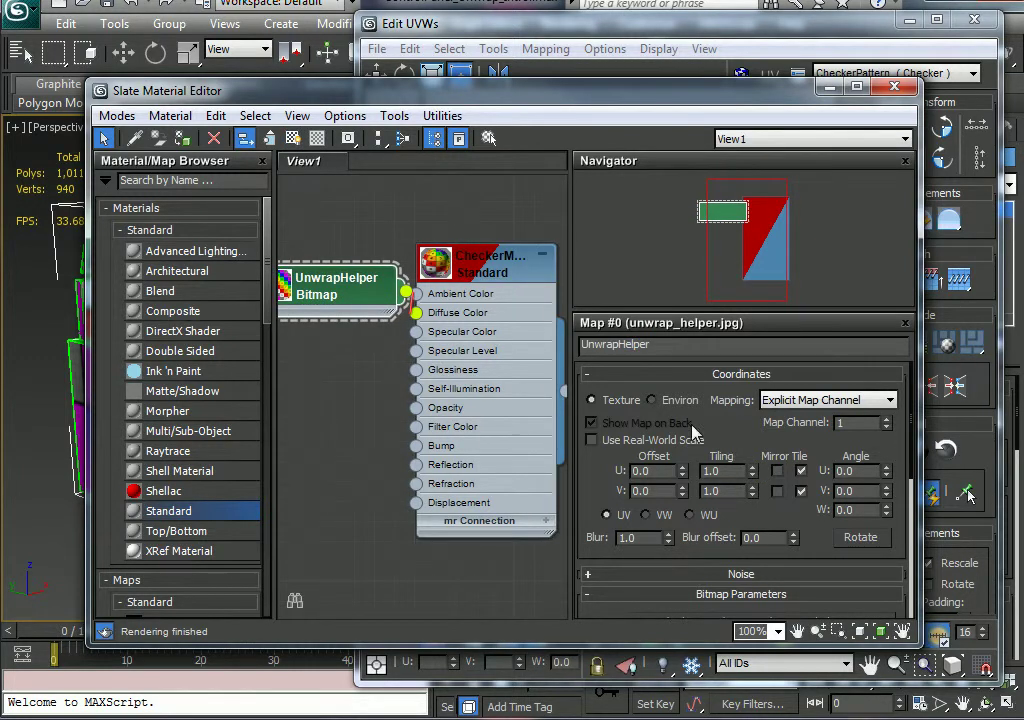
drag(87, 79, 279, 33)
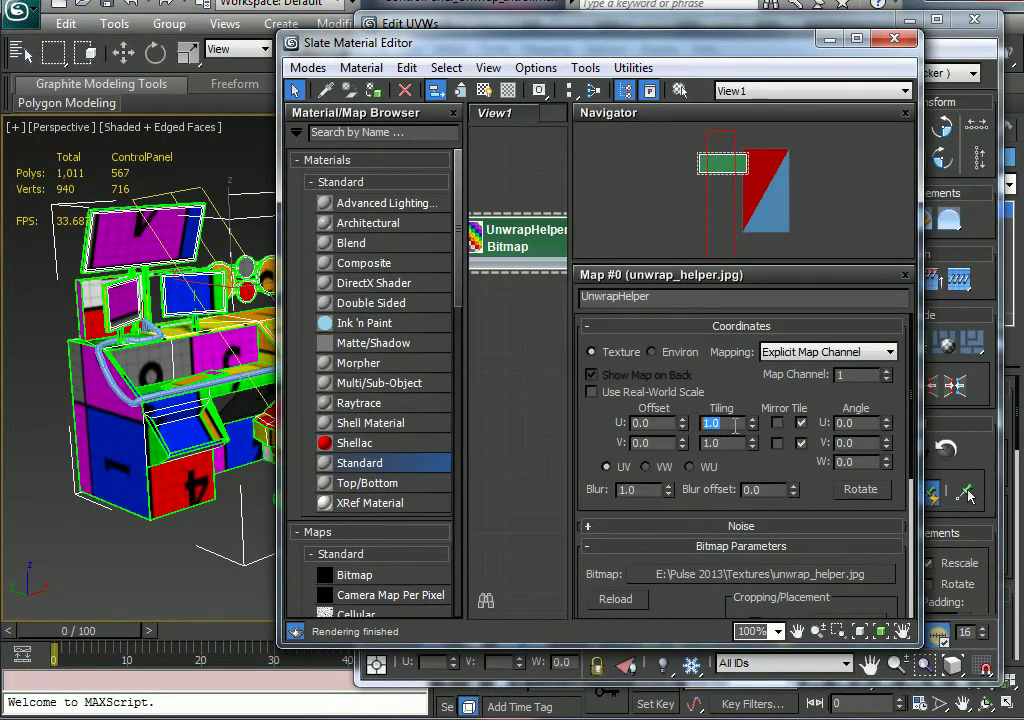
key(Tab)
text(3)
key(Return)
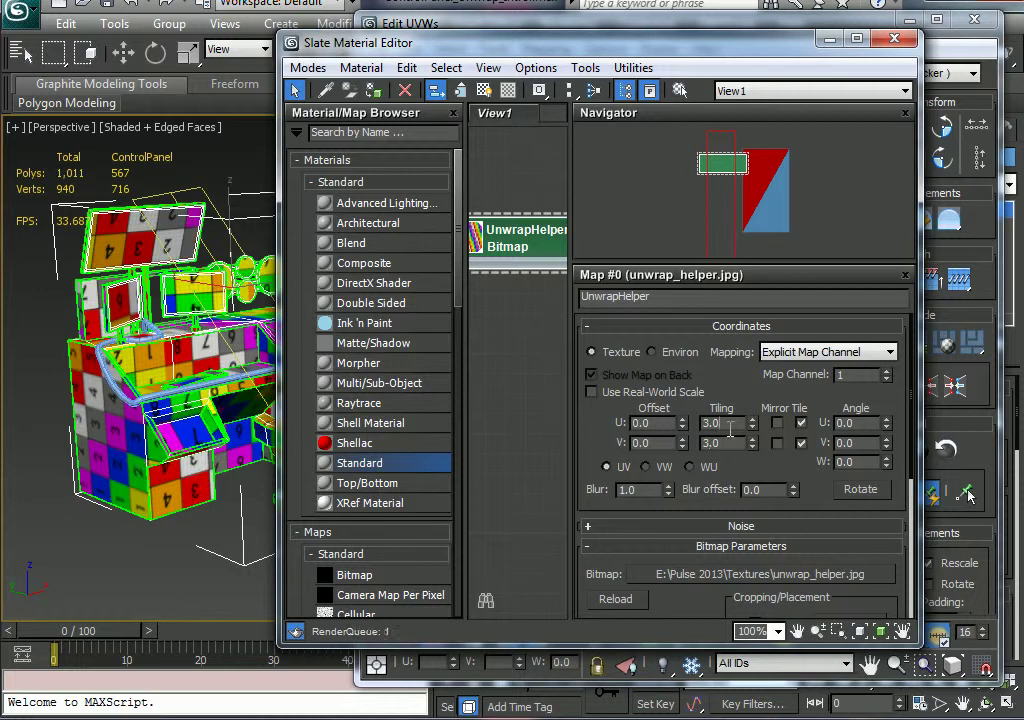
alt+middle_drag(121, 457, 30, 470)
click(894, 38)
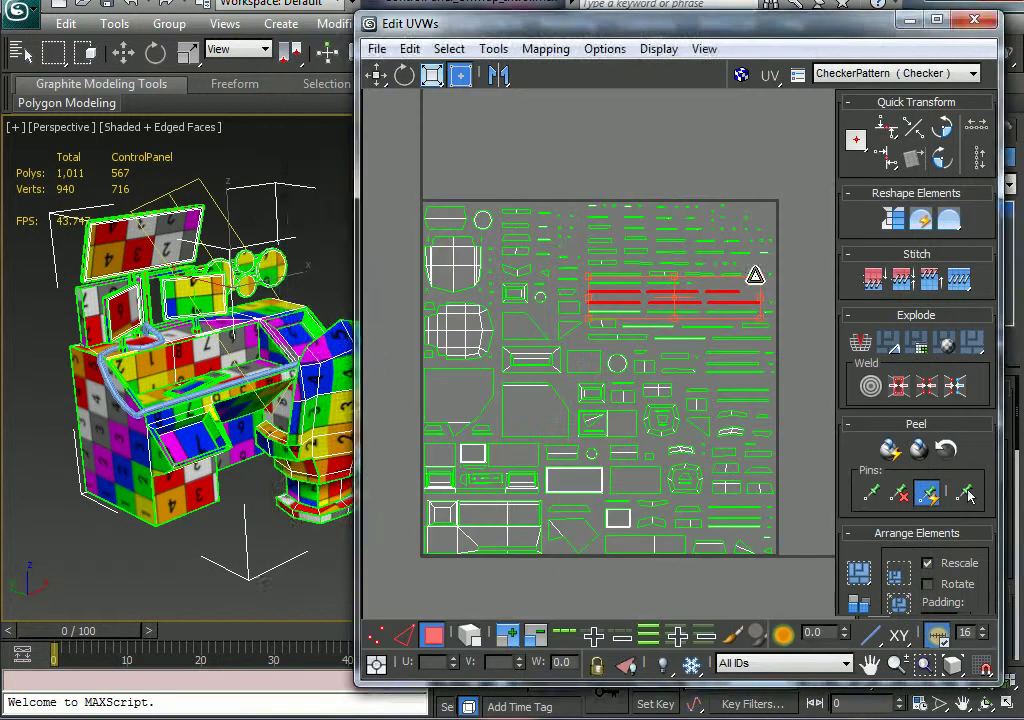
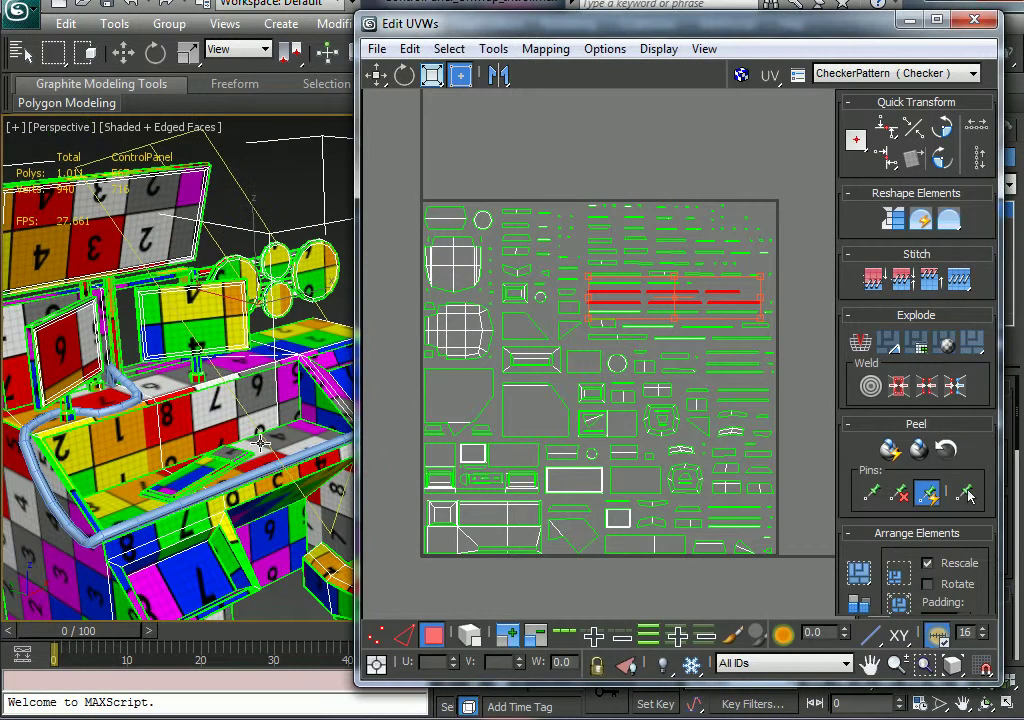
Select all UV shells and move them out of the UV square into the empty space directly above it.
middle_drag(346, 607, 375, 565)
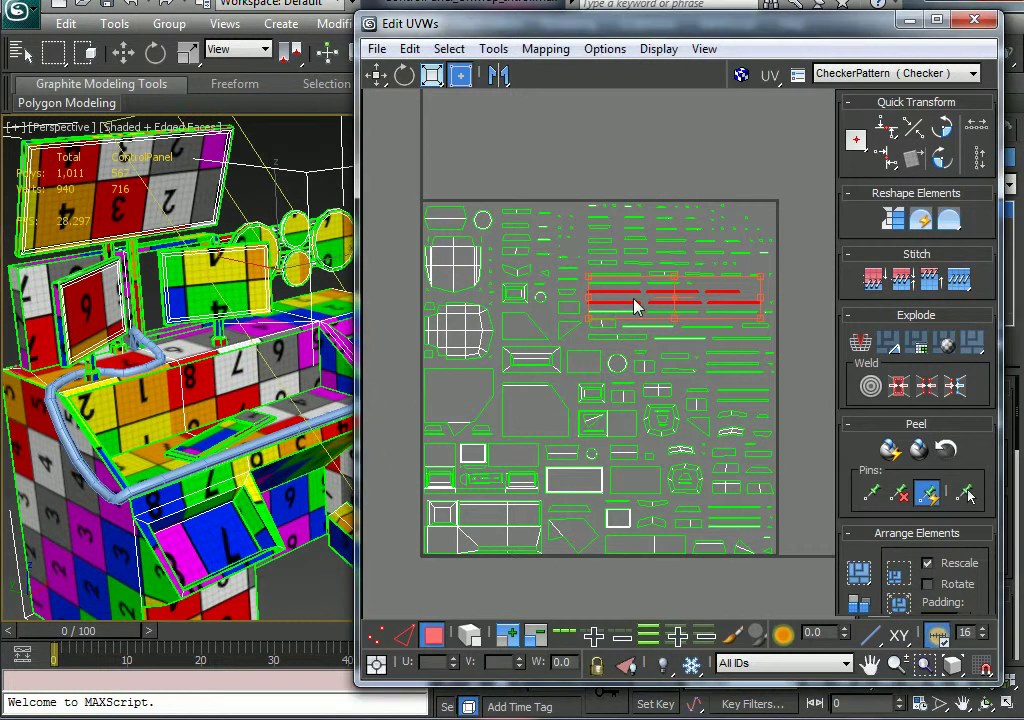
mouse_move(293, 403)
alt+middle_down()
mouse_move(32, 307)
mouse_move(176, 469)
mouse_move(270, 440)
mouse_move(281, 449)
mouse_move(293, 395)
alt+middle_up()
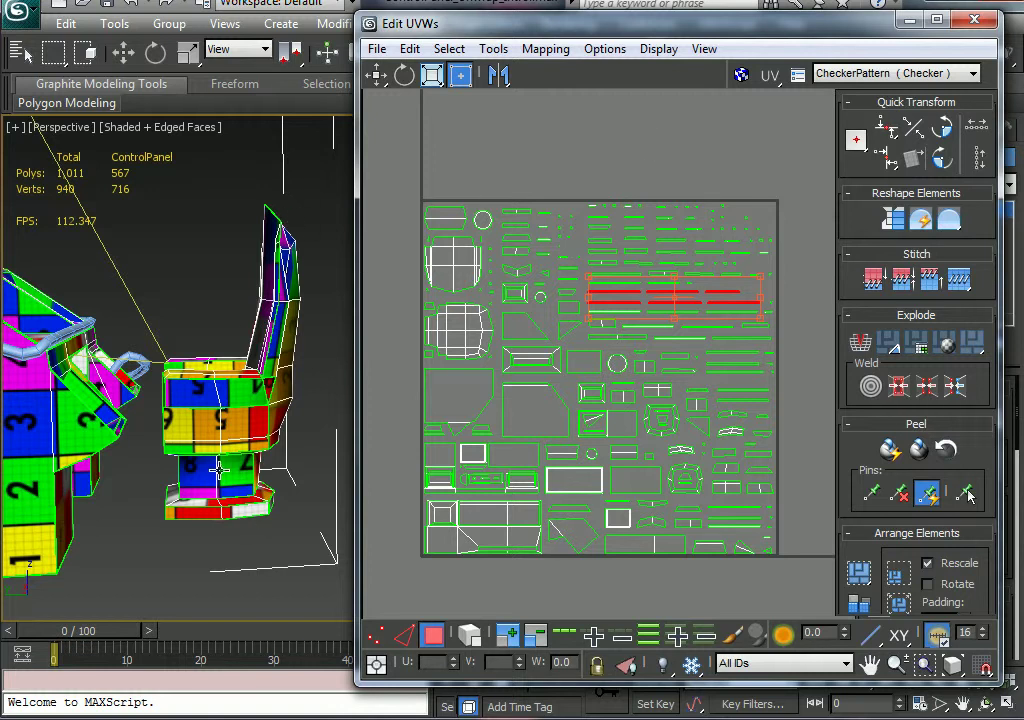
scroll(608, 360, down, 5)
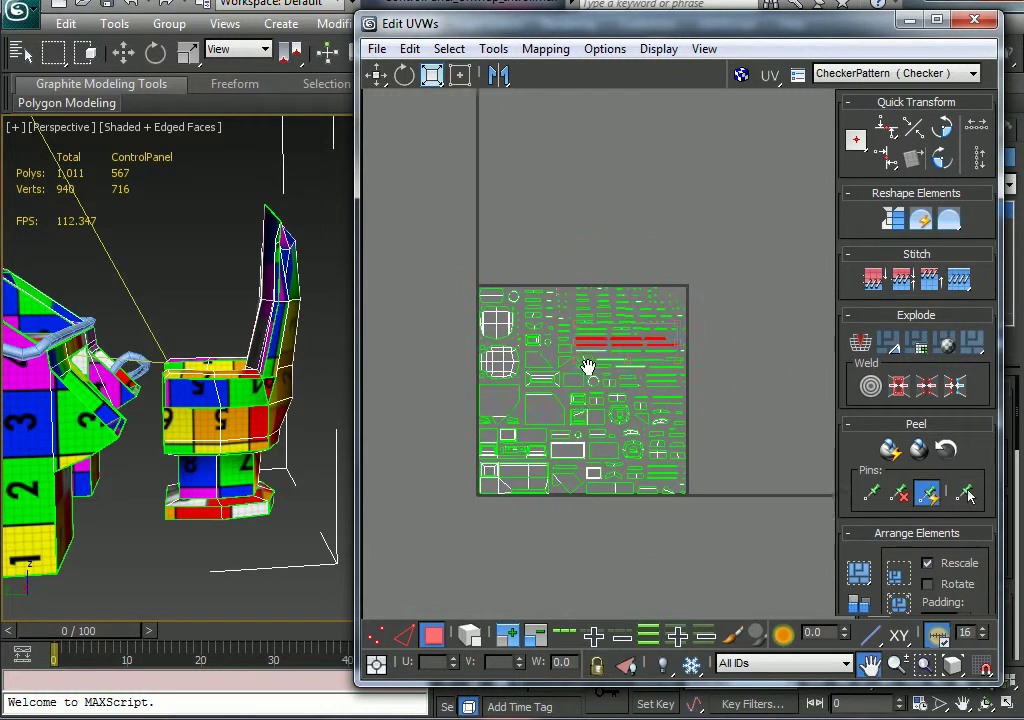
drag(658, 478, 729, 539)
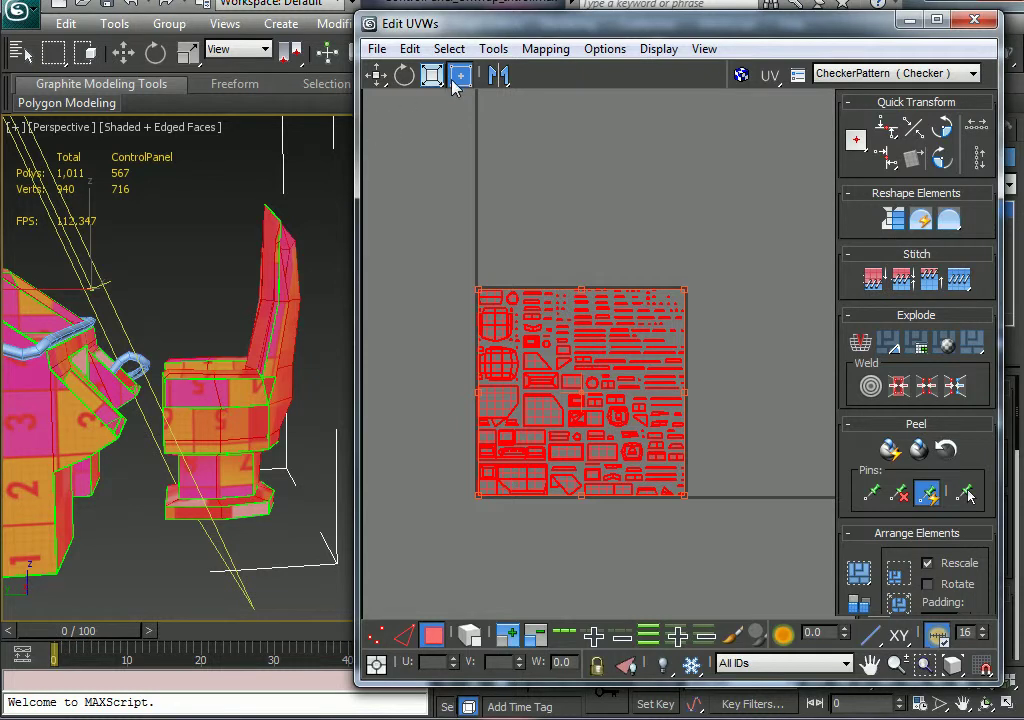
click(376, 76)
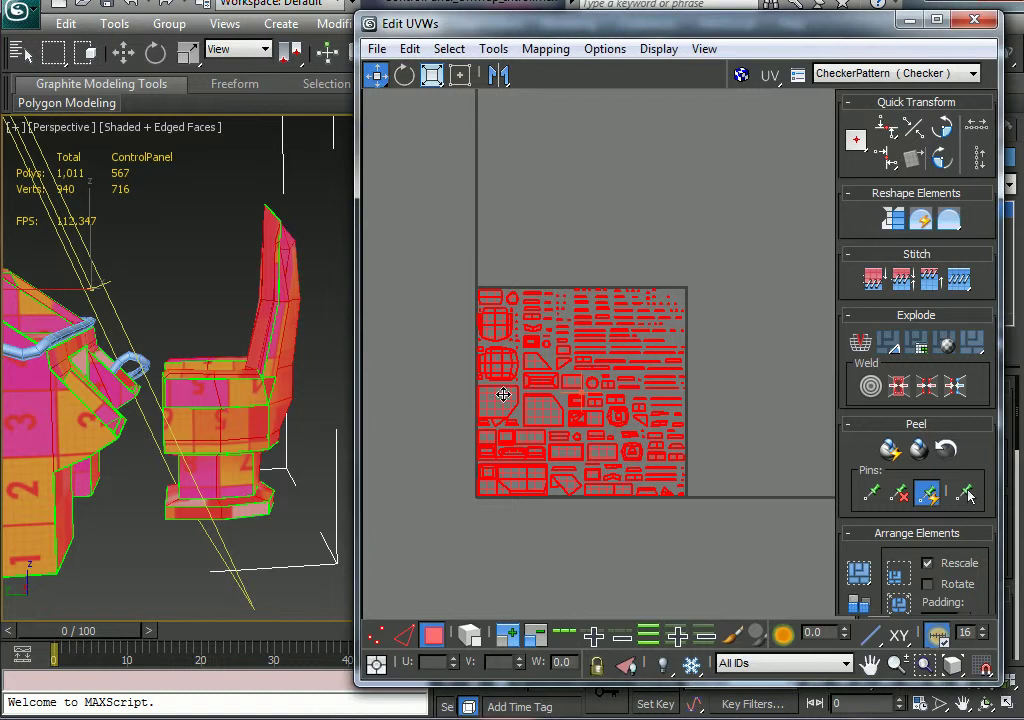
drag(504, 392, 512, 190)
scroll(595, 304, down, 2)
middle_drag(595, 304, 587, 358)
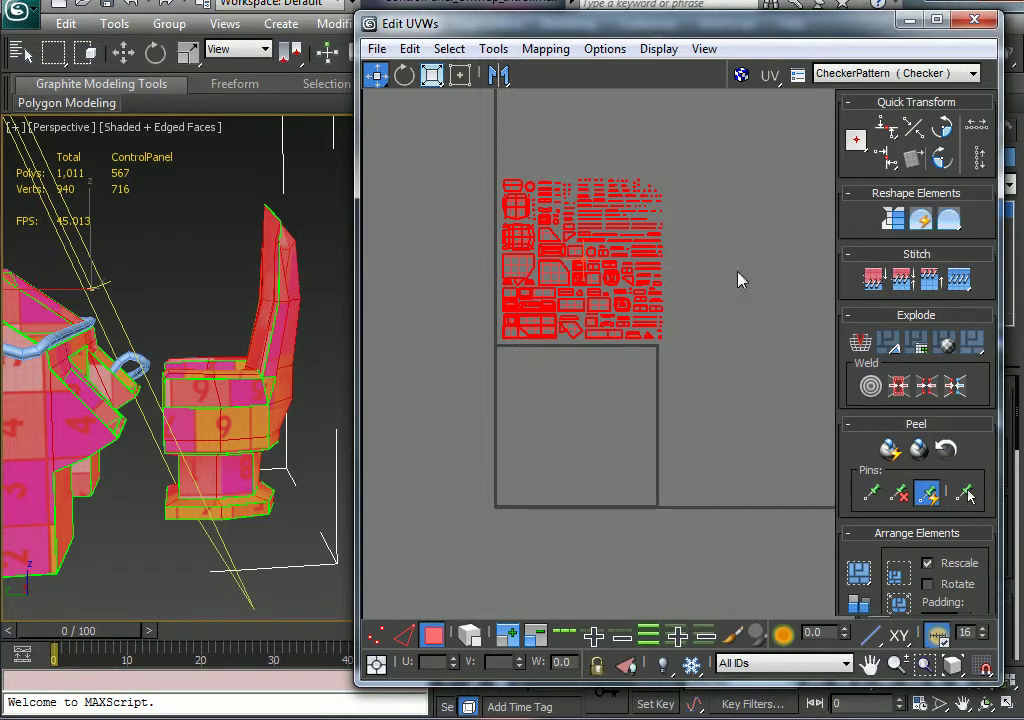
scroll(651, 347, up, 1)
middle_drag(648, 365, 634, 462)
scroll(642, 416, up, 1)
middle_drag(580, 352, 591, 334)
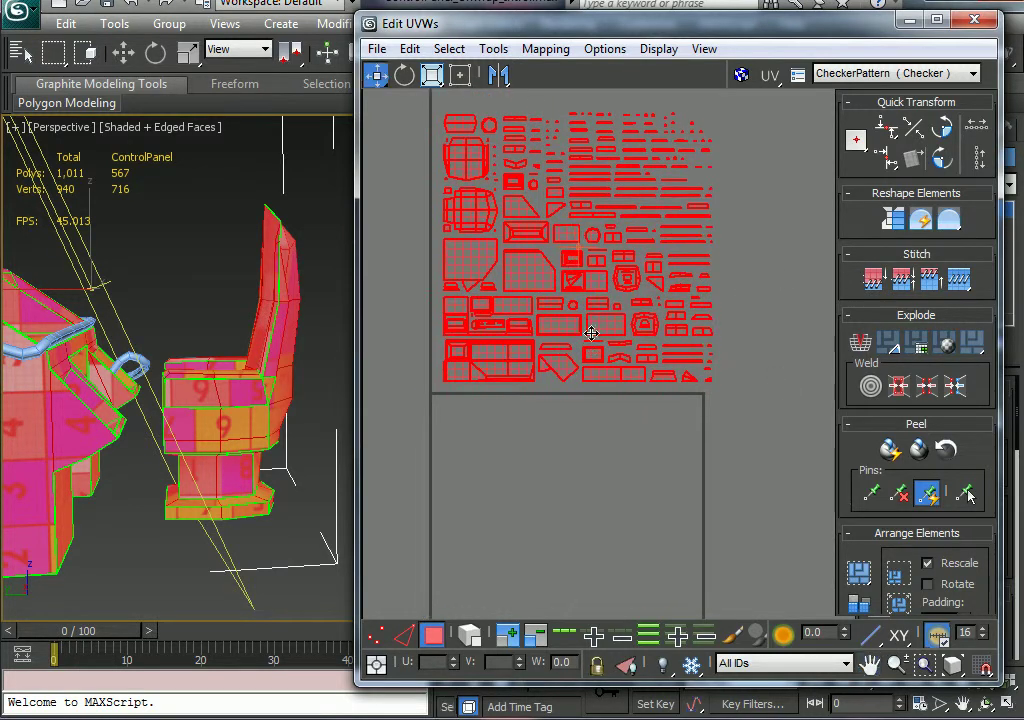
middle_drag(515, 429, 527, 435)
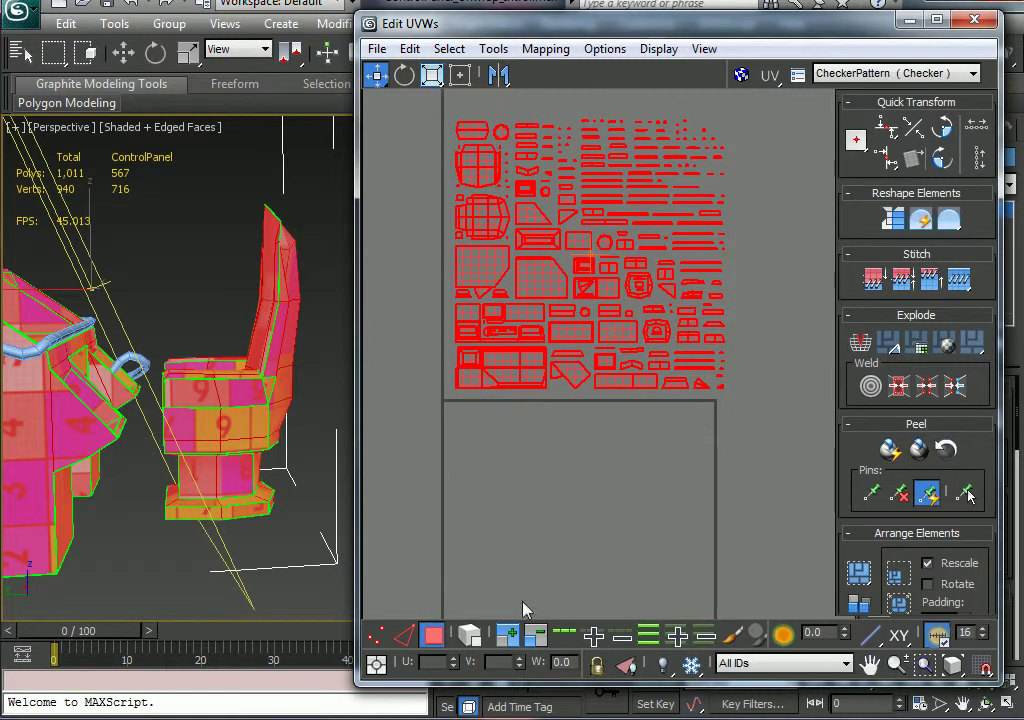
Clear the UV selection and try to select the chair's polygons with a region in the perspective viewport.
click(433, 636)
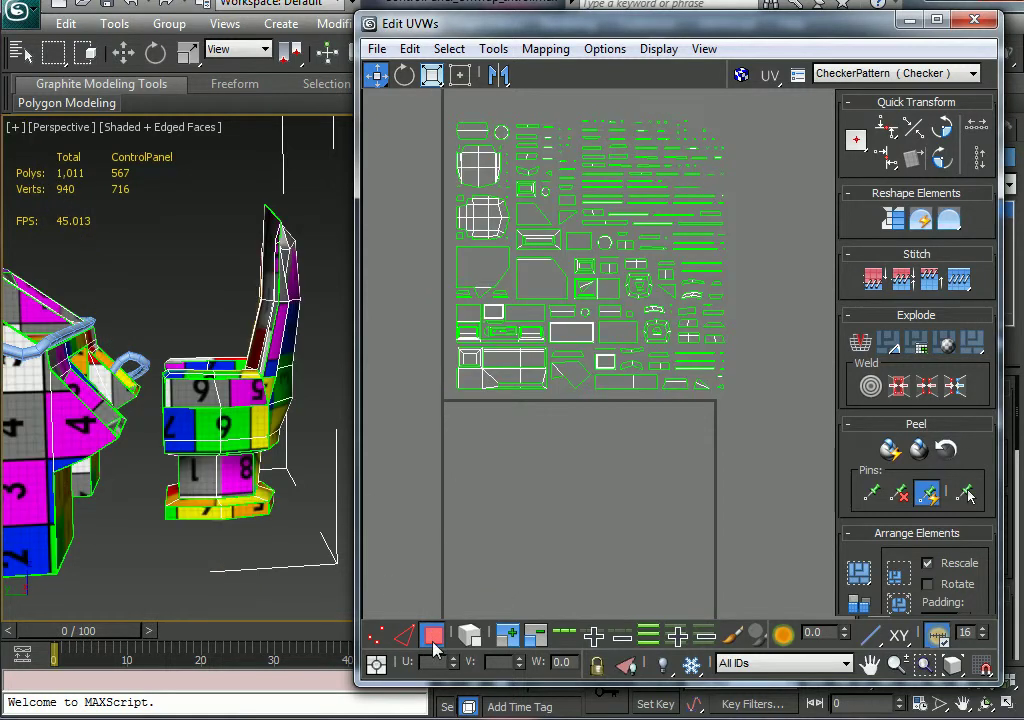
click(433, 636)
drag(331, 168, 157, 573)
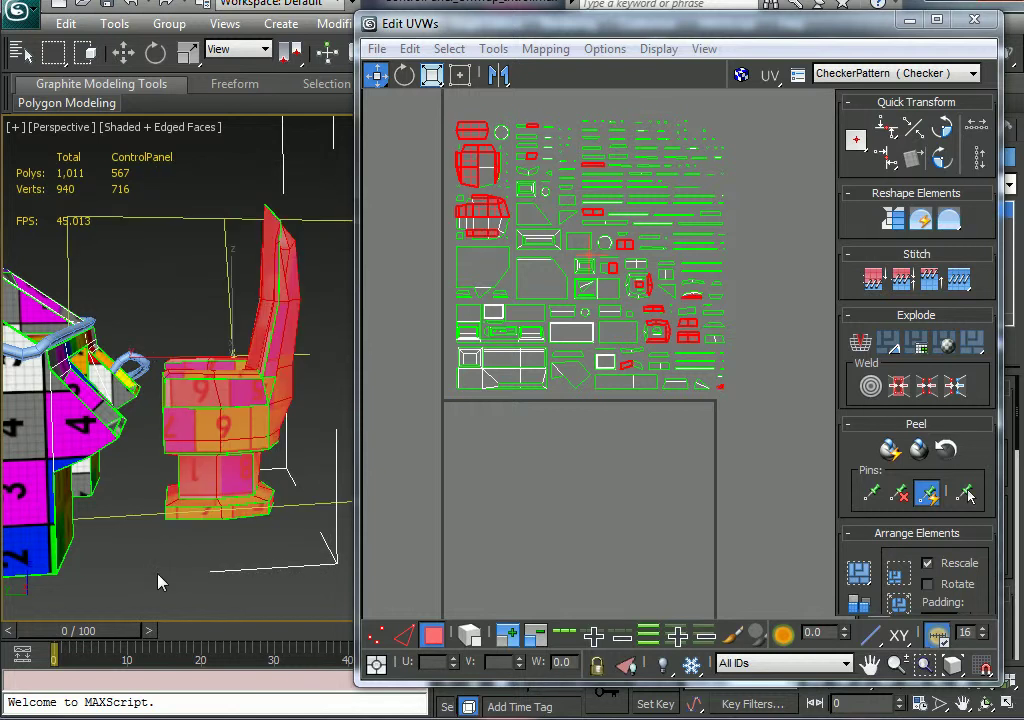
alt+middle_drag(277, 384, 118, 424)
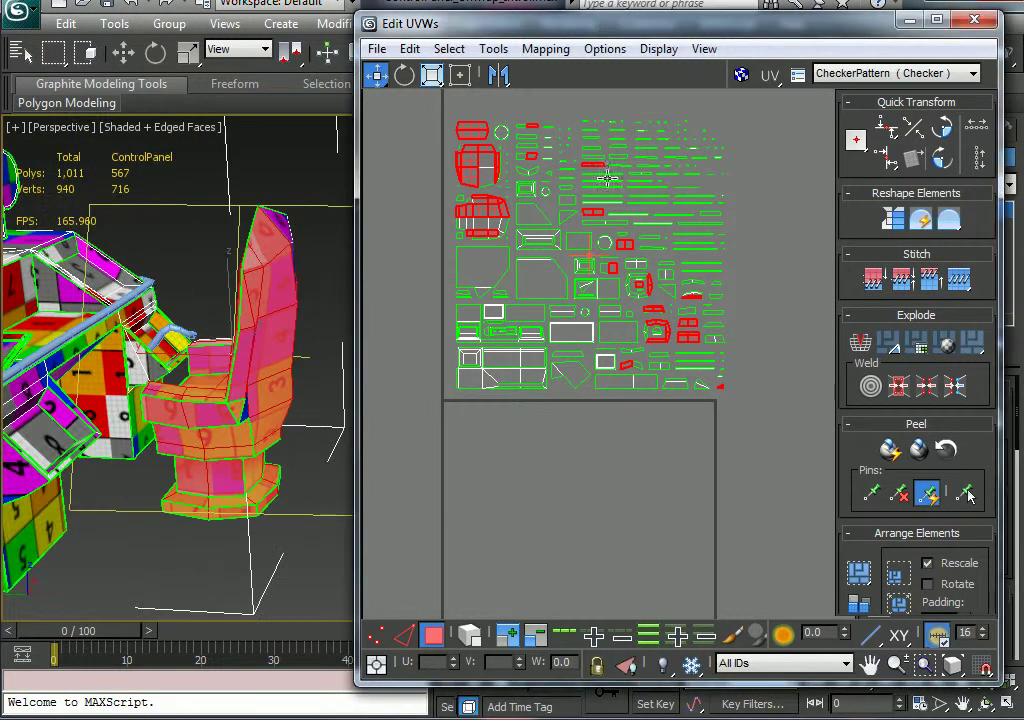
Turn off Ignore Backfacing and reselect all of the chair's polygons, then bring the UV editor back into view.
drag(786, 34, 633, 674)
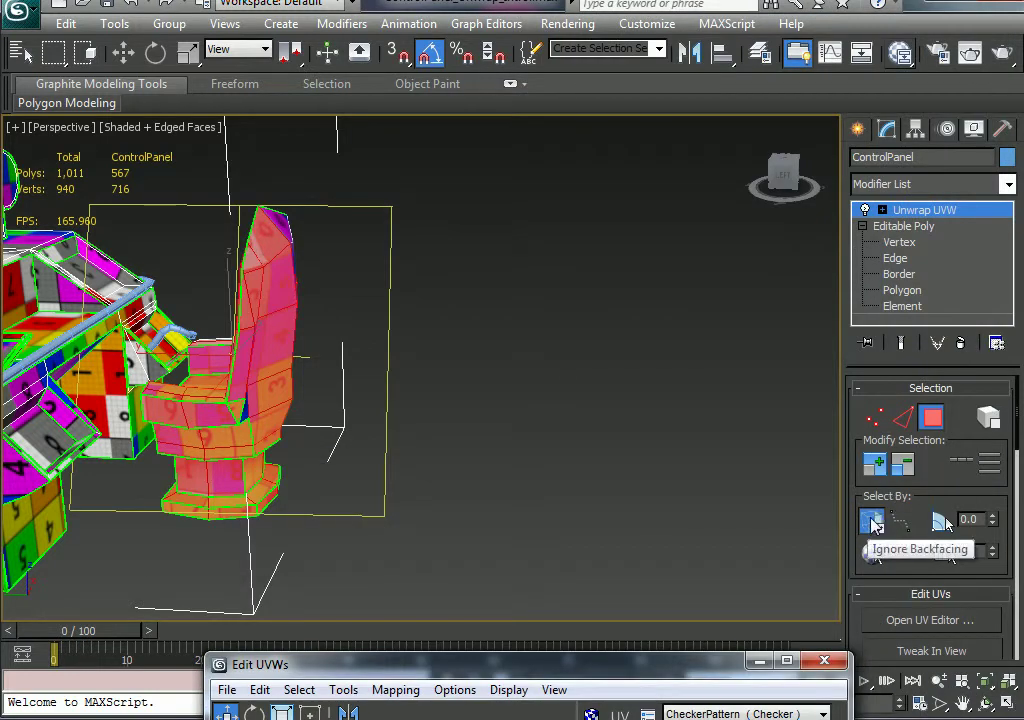
click(873, 522)
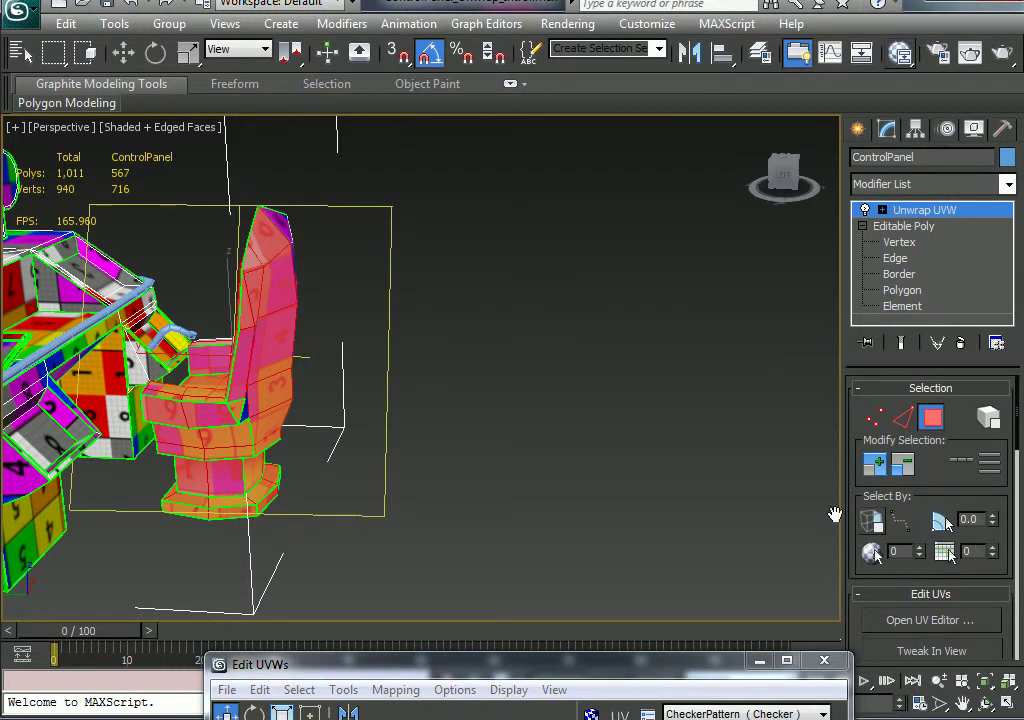
alt+middle_drag(425, 457, 461, 418)
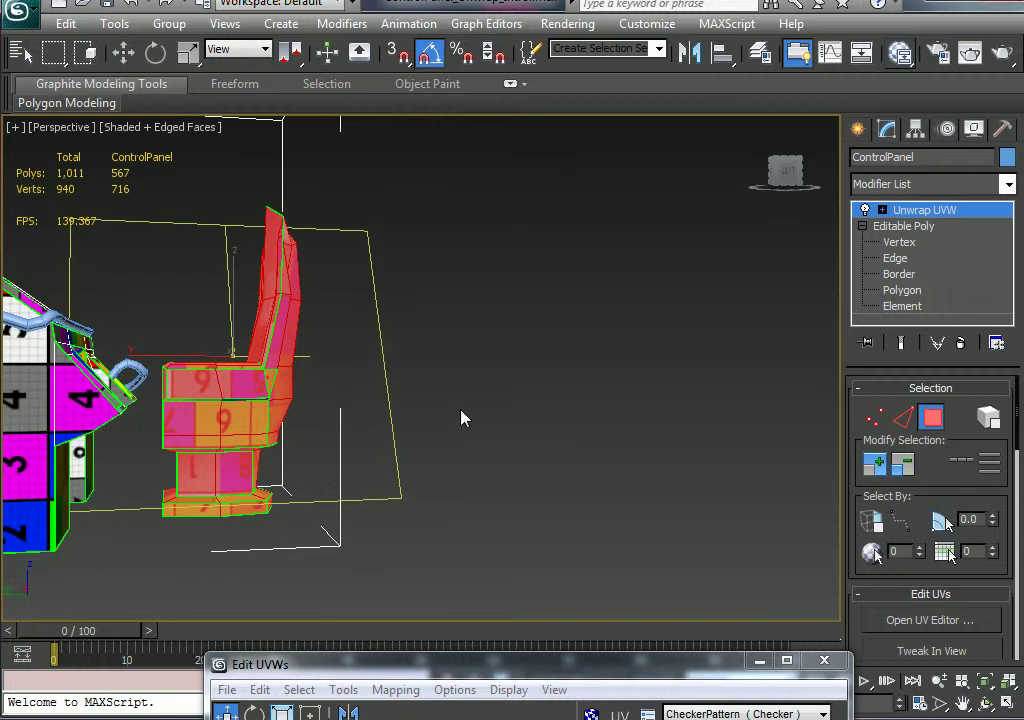
alt+middle_drag(155, 592, 266, 405)
drag(435, 677, 418, 50)
drag(512, 66, 512, 67)
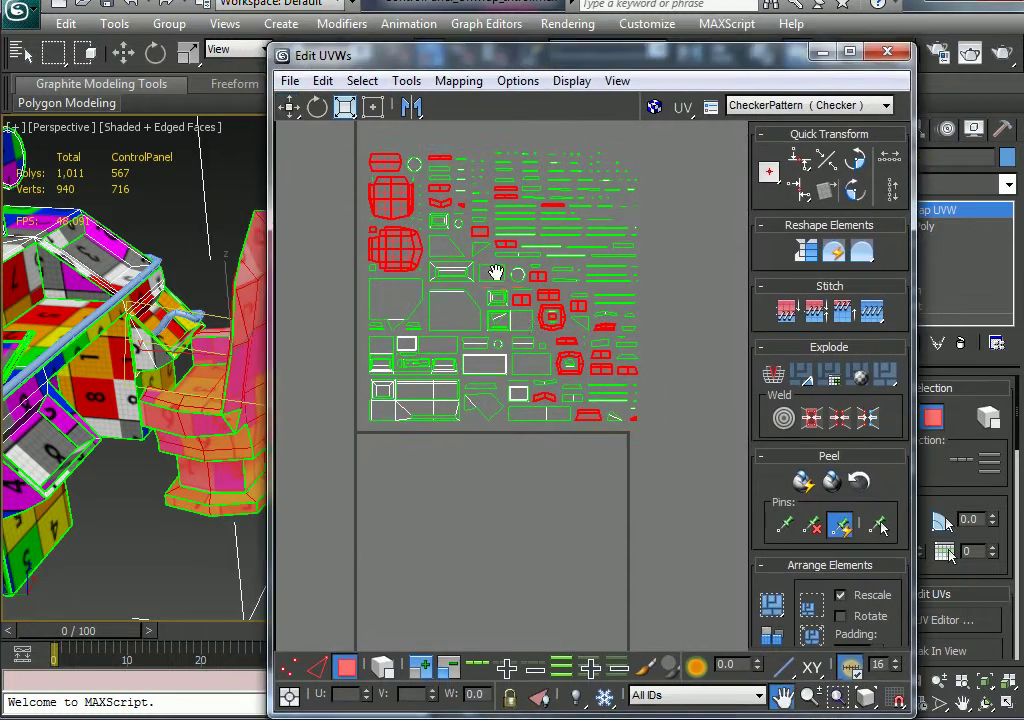
Move the selected chair shells down into the empty UV square, near its upper-left corner.
scroll(494, 366, up, 3)
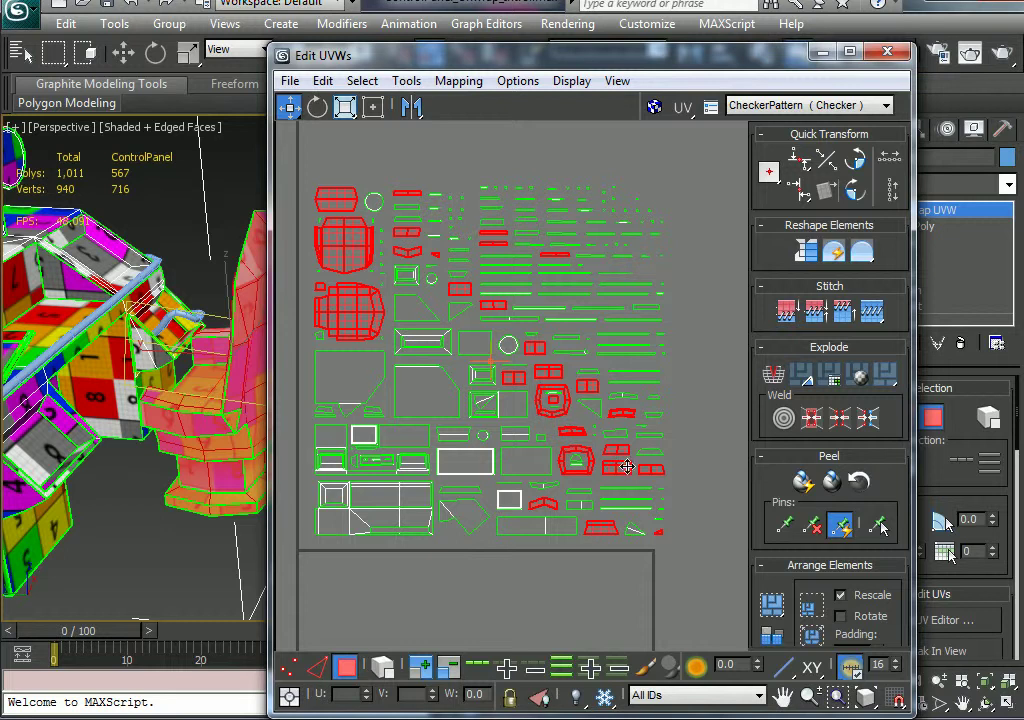
scroll(493, 305, down, 2)
middle_drag(493, 308, 484, 263)
drag(394, 278, 396, 566)
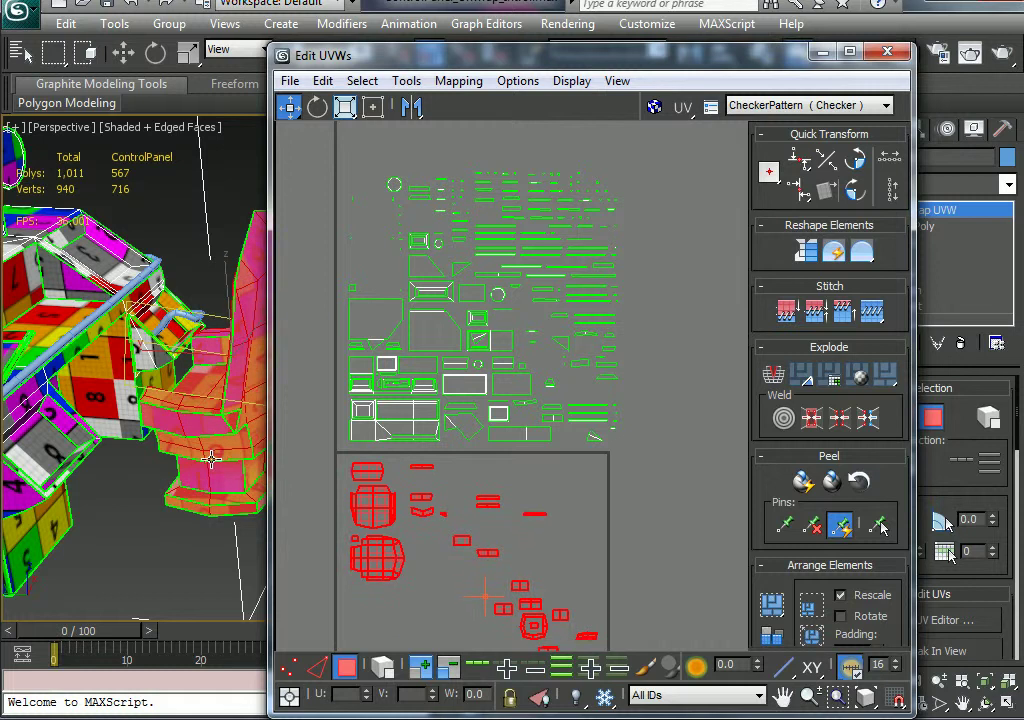
alt+middle_drag(211, 459, 165, 488)
mouse_move(373, 545)
mouse_down()
mouse_move(384, 555)
mouse_move(366, 535)
mouse_up()
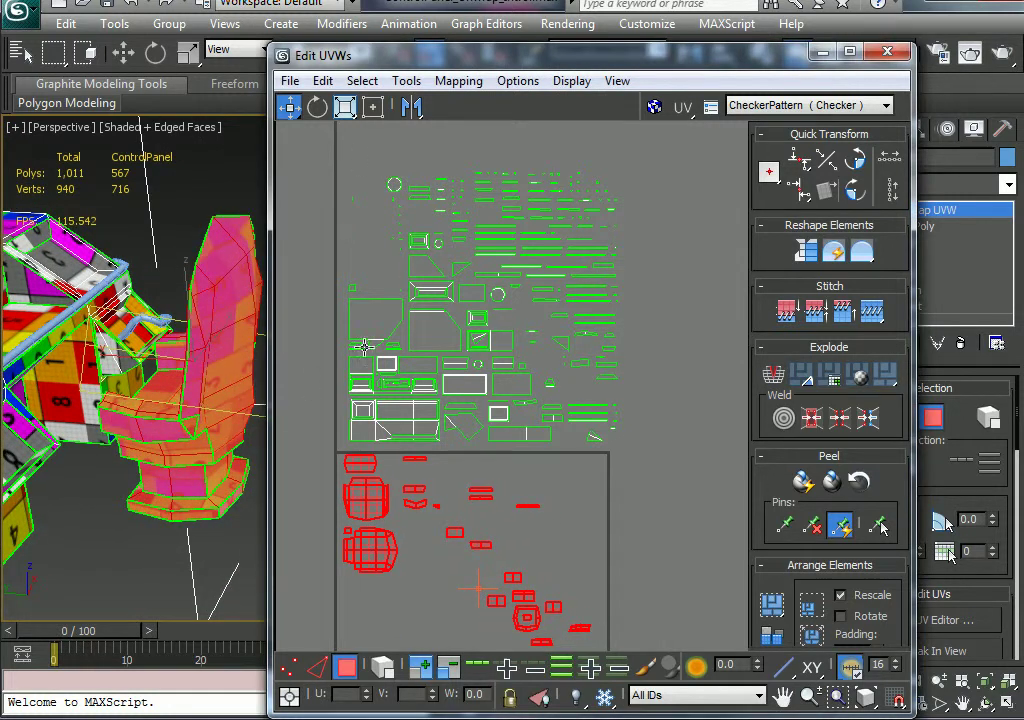
Reposition the UV editor beside the chair, zoom in on the chair shells and clear the polygon selection.
drag(561, 63, 624, 0)
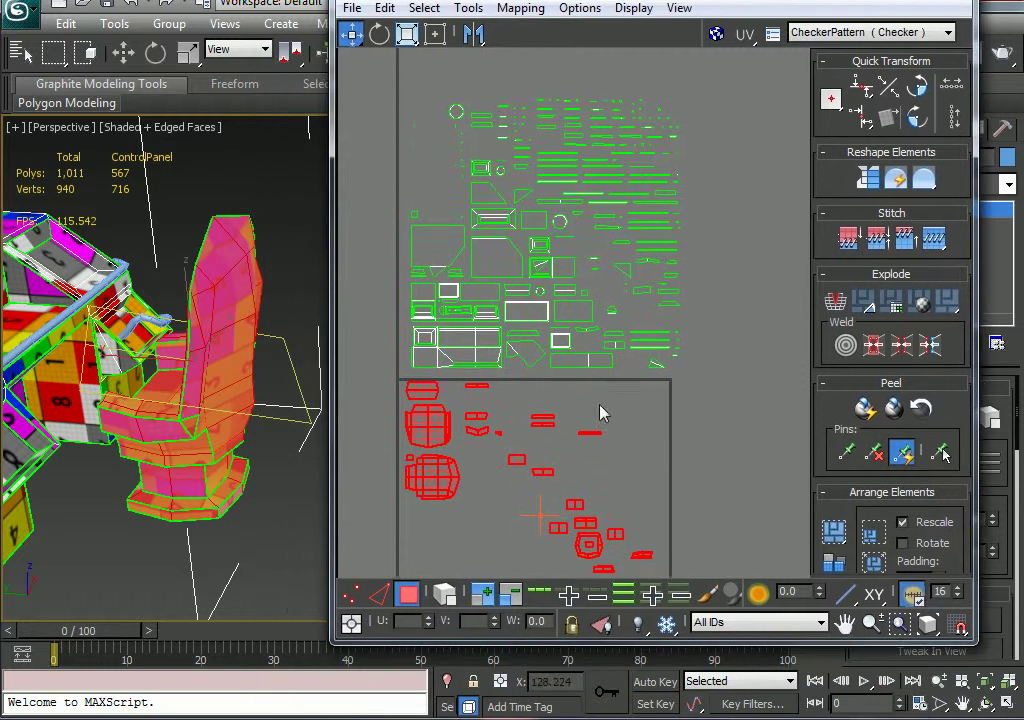
scroll(599, 406, up, 2)
middle_drag(580, 438, 650, 235)
key(q)
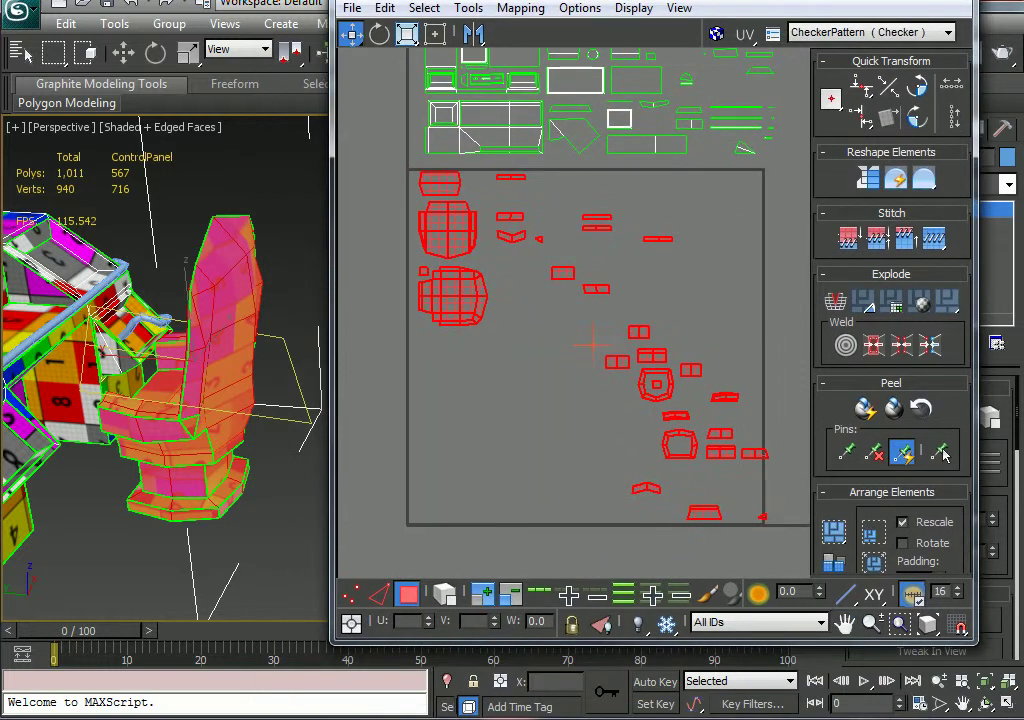
drag(655, 5, 688, 33)
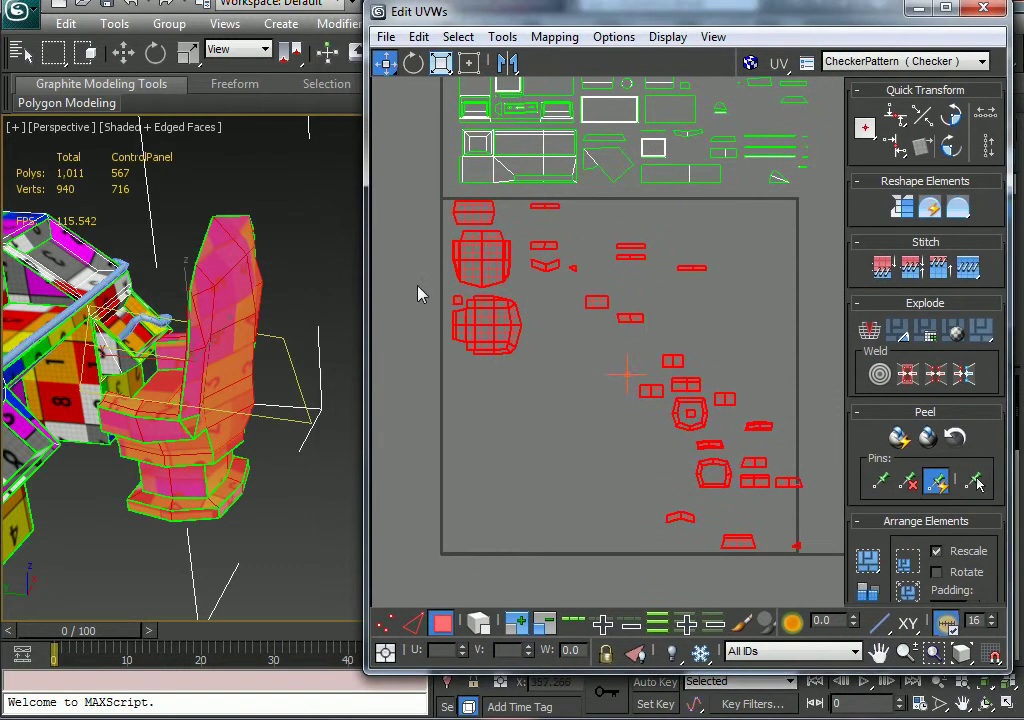
scroll(279, 337, up, 4)
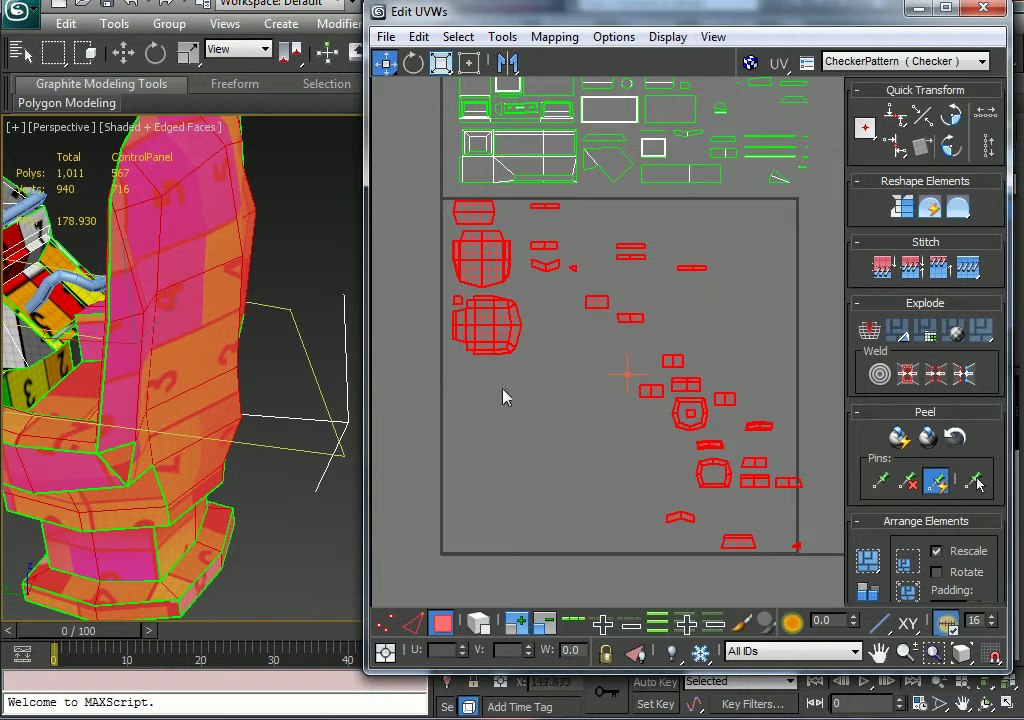
click(573, 416)
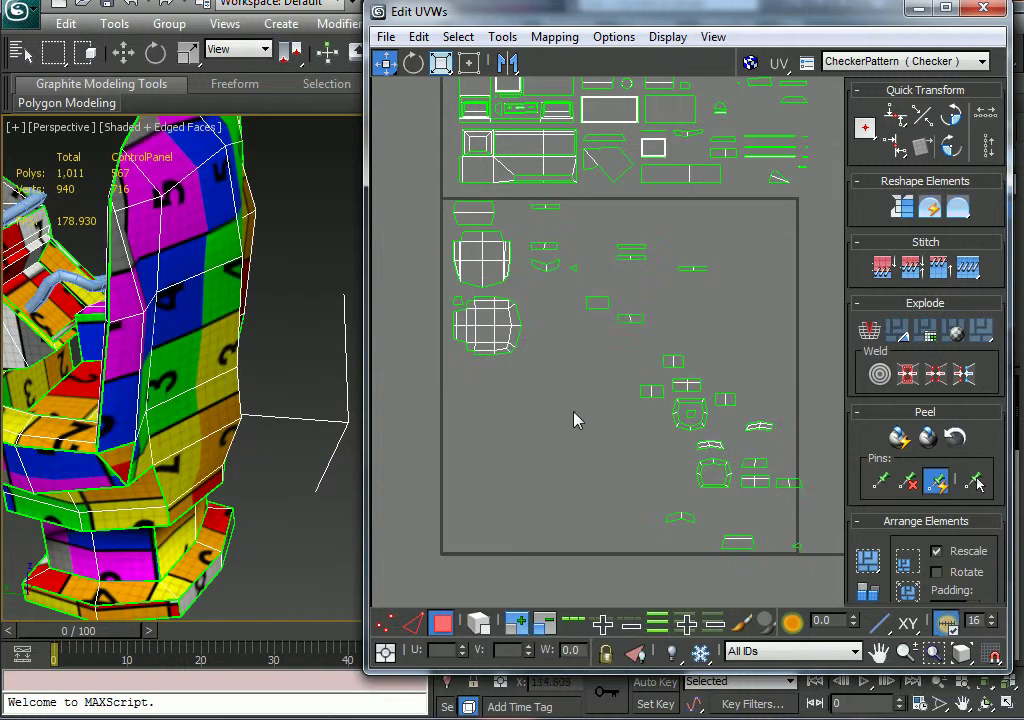
Select individual polygons on the front of the chair's backrest to identify their matching UV shell.
alt+middle_drag(153, 376, 151, 297)
click(167, 351)
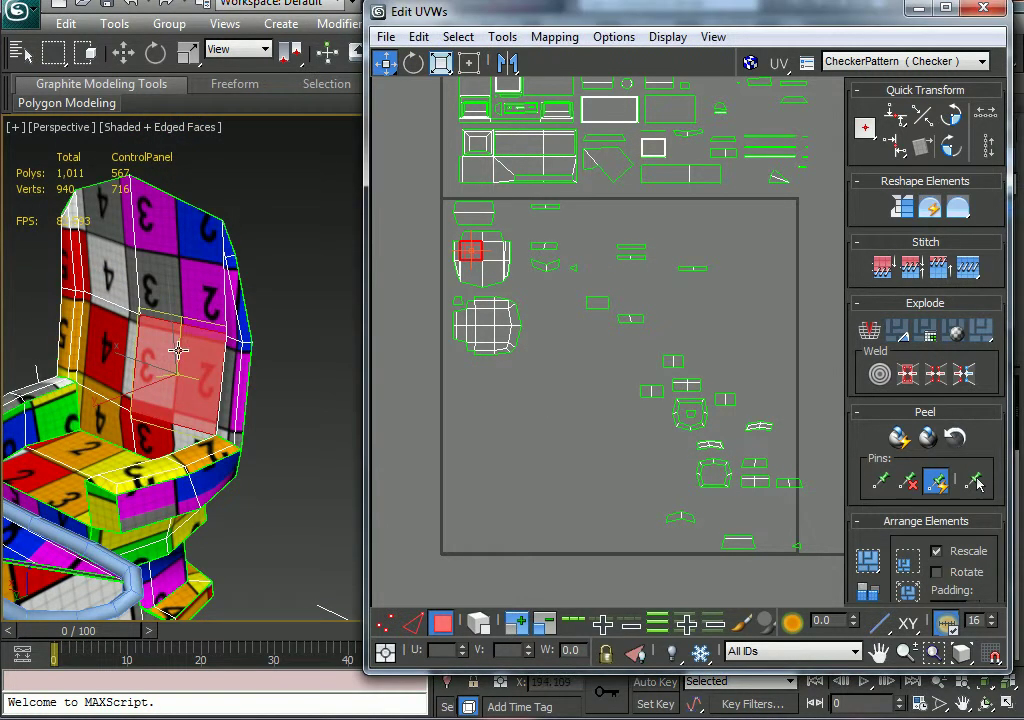
click(180, 302)
click(110, 275)
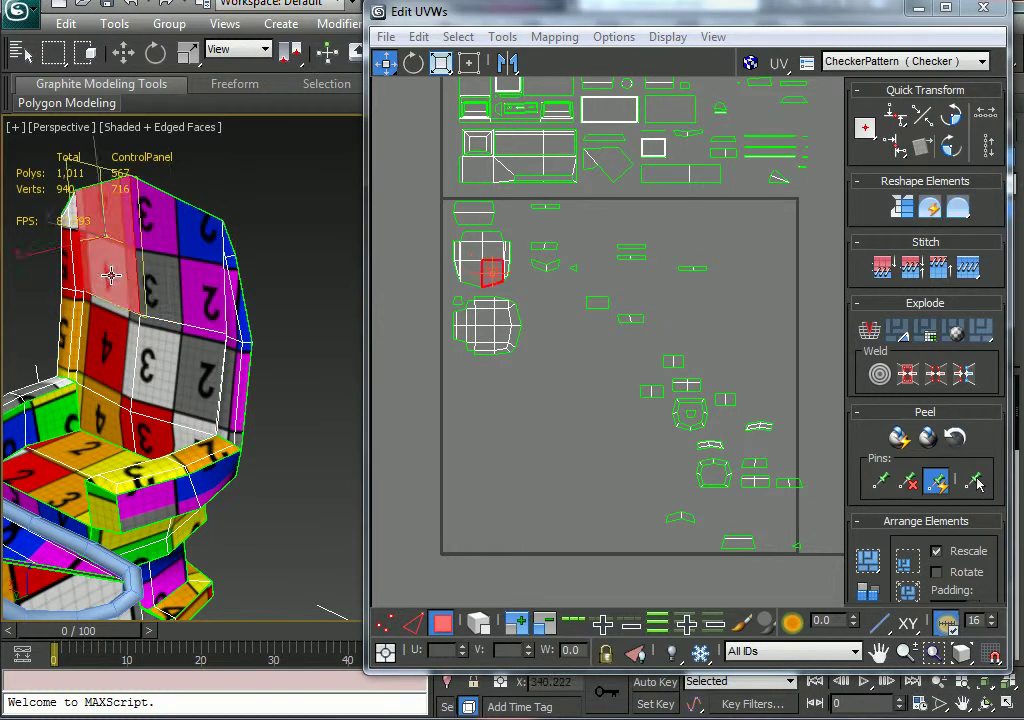
click(120, 380)
click(160, 375)
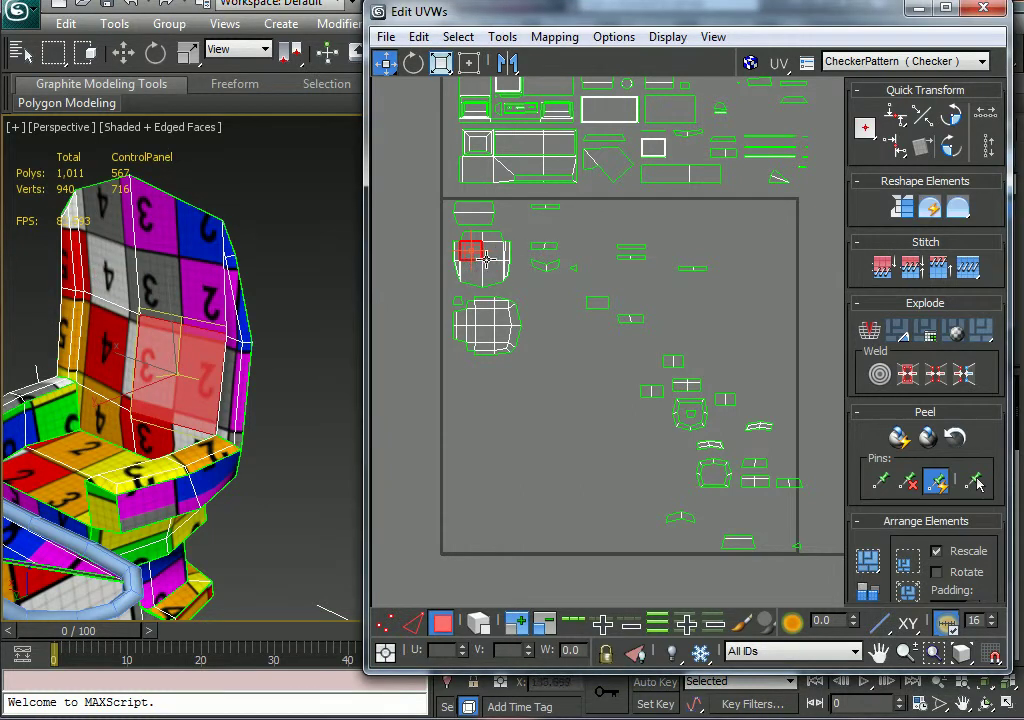
Enable element selection, select the backrest's front UV shell and move it down into the empty area below the other large shell.
click(480, 624)
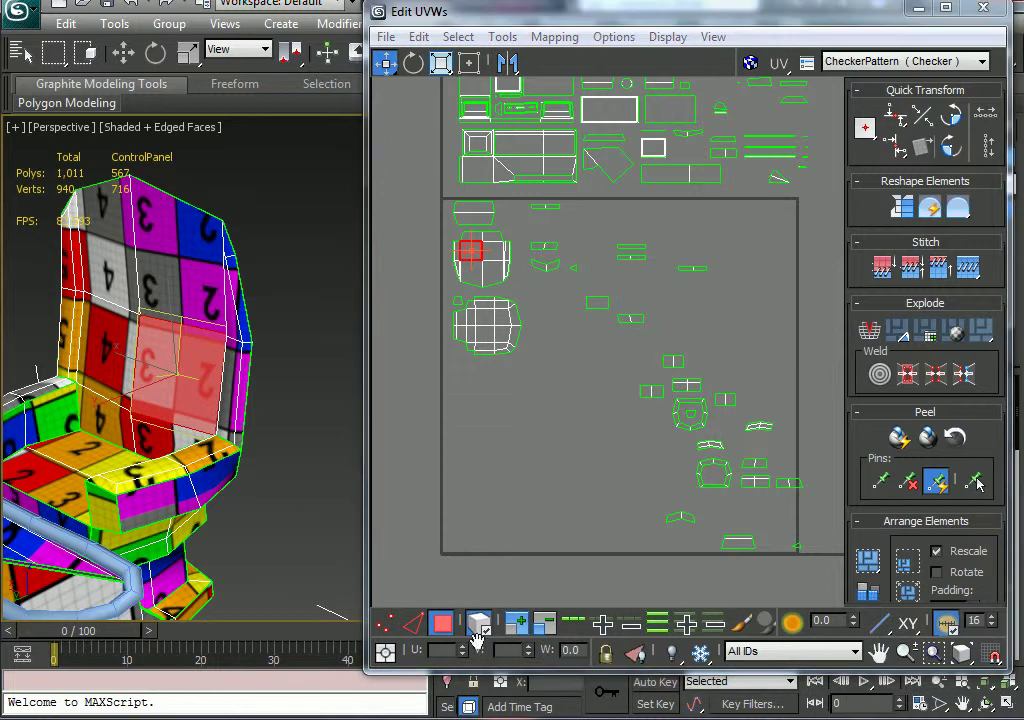
click(488, 302)
click(477, 249)
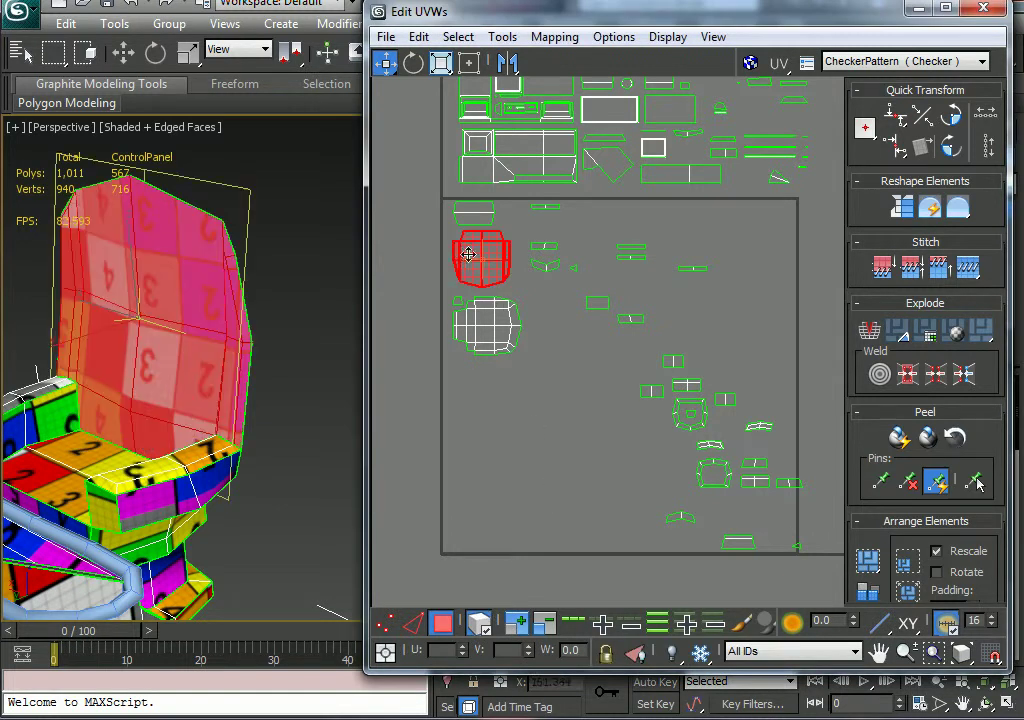
drag(492, 269, 533, 427)
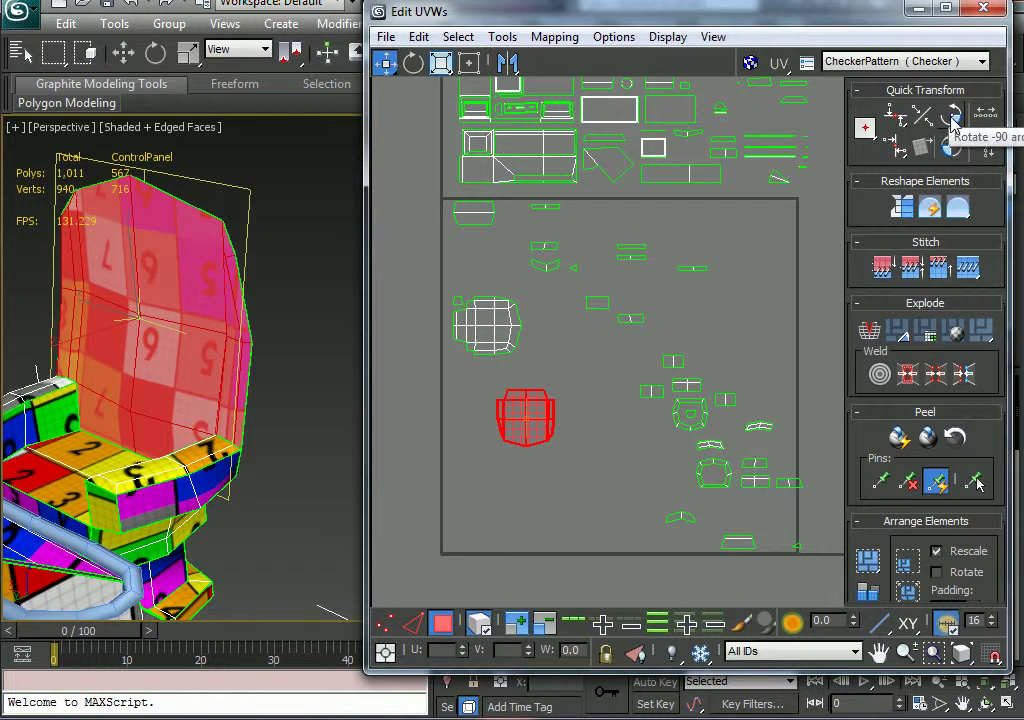
Rotate the backrest's front shell in 90-degree steps until its peaked edge points up.
click(953, 122)
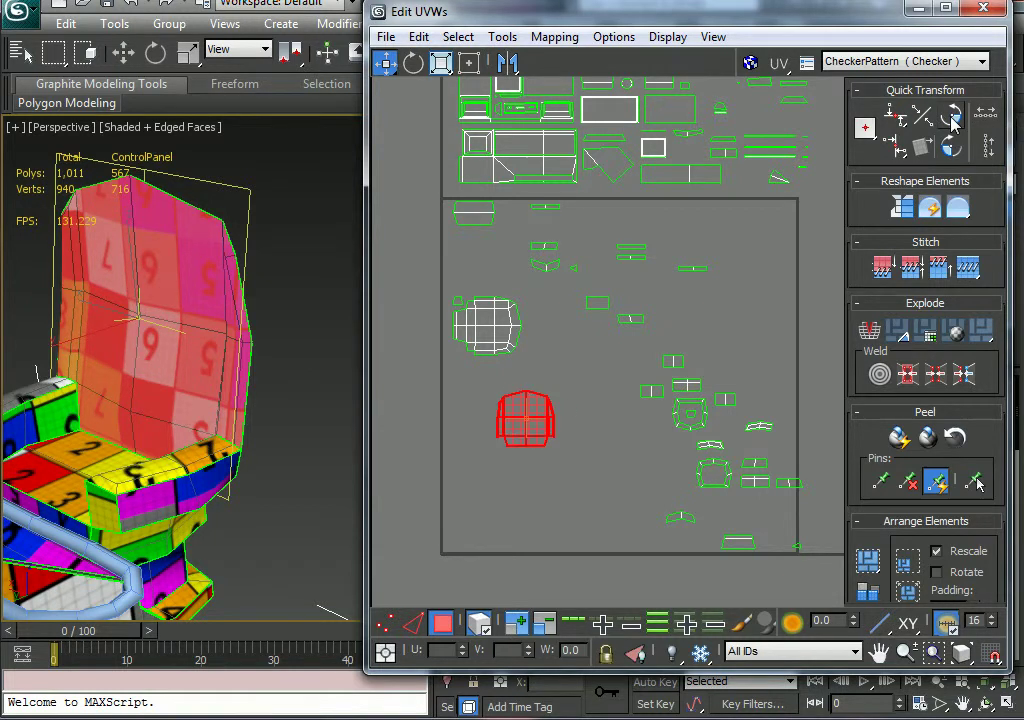
click(590, 485)
click(530, 425)
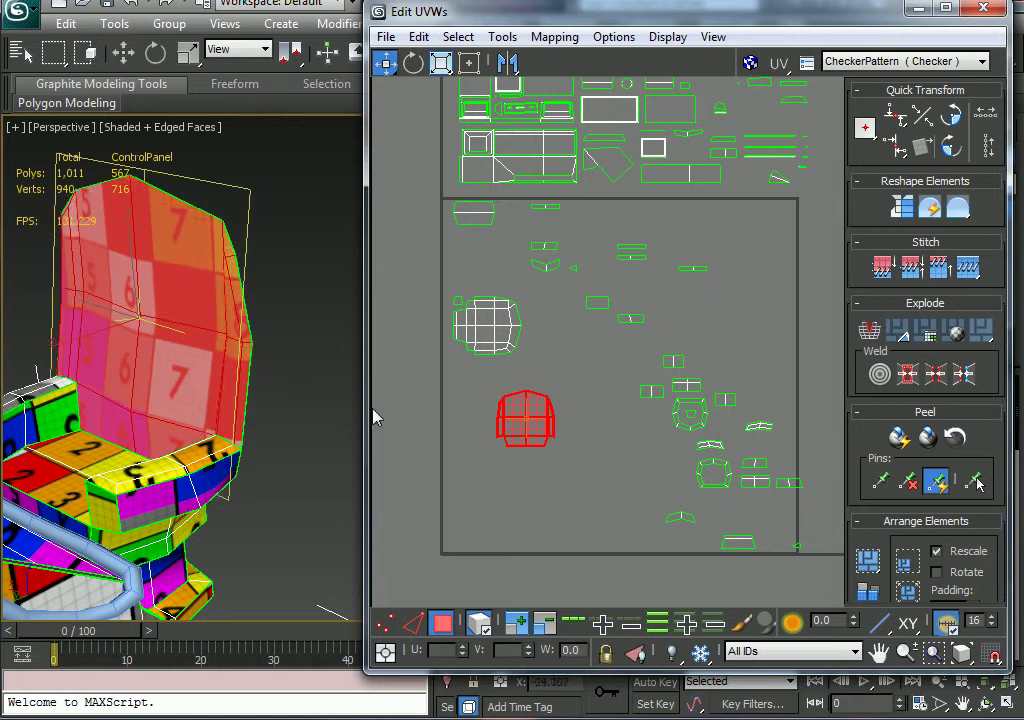
Examine the backrest's front, side and rear in the viewport against the two large backrest shells.
alt+middle_drag(64, 369, 72, 386)
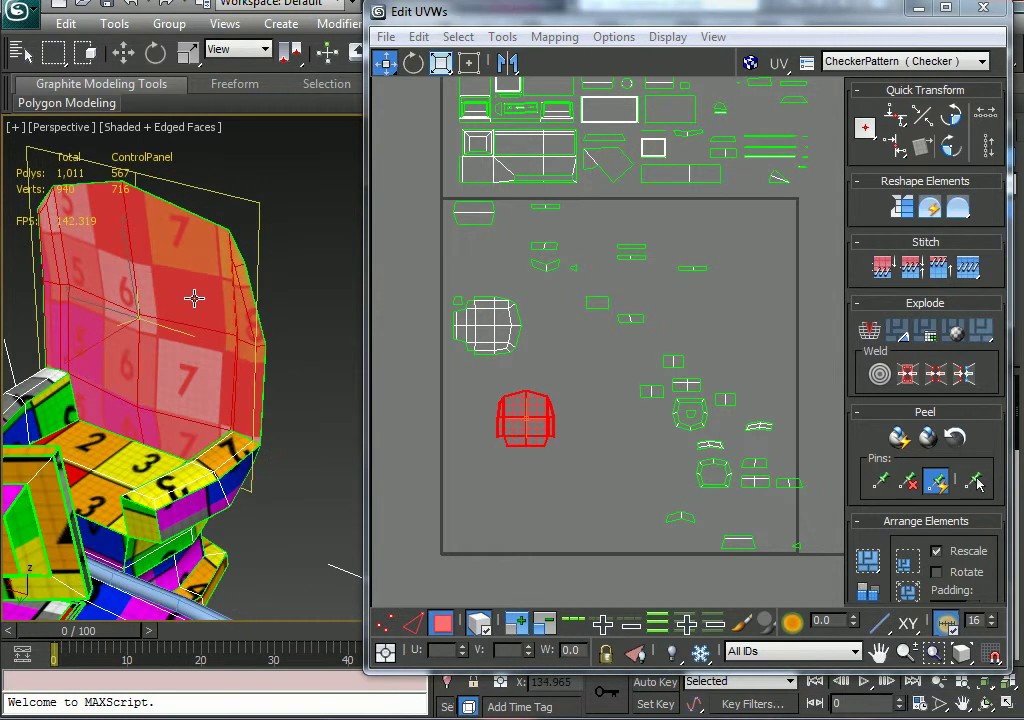
alt+middle_drag(230, 395, 137, 321)
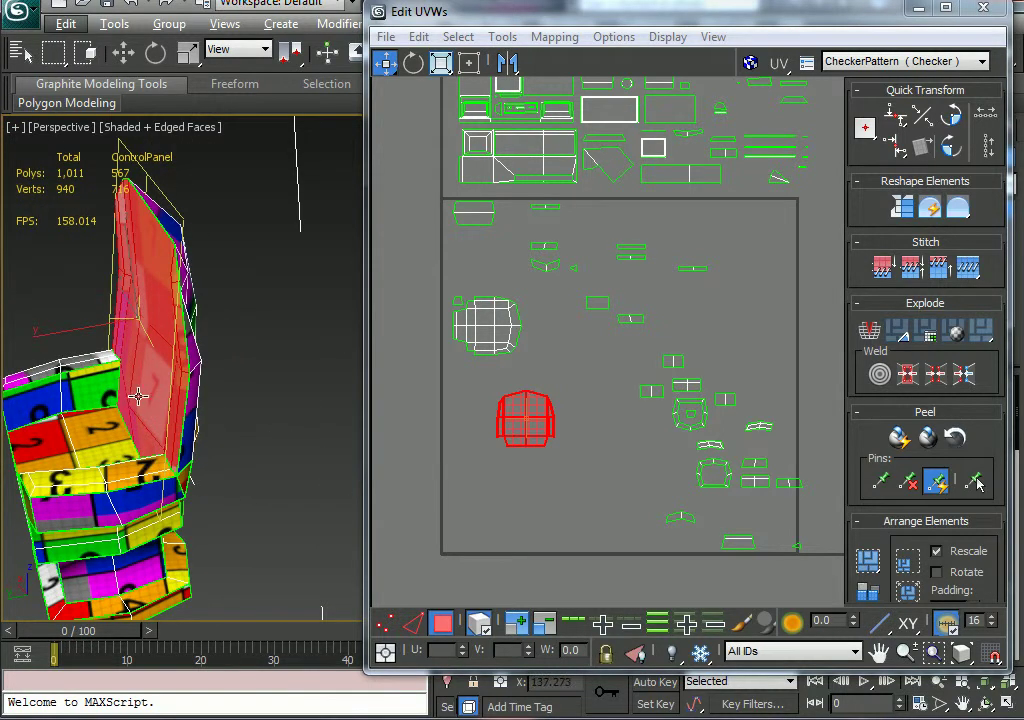
alt+middle_drag(213, 424, 153, 463)
scroll(175, 446, down, 3)
scroll(213, 446, up, 3)
middle_click(469, 432)
scroll(469, 432, up, 1)
middle_drag(469, 432, 734, 297)
scroll(482, 405, up, 3)
scroll(734, 297, down, 2)
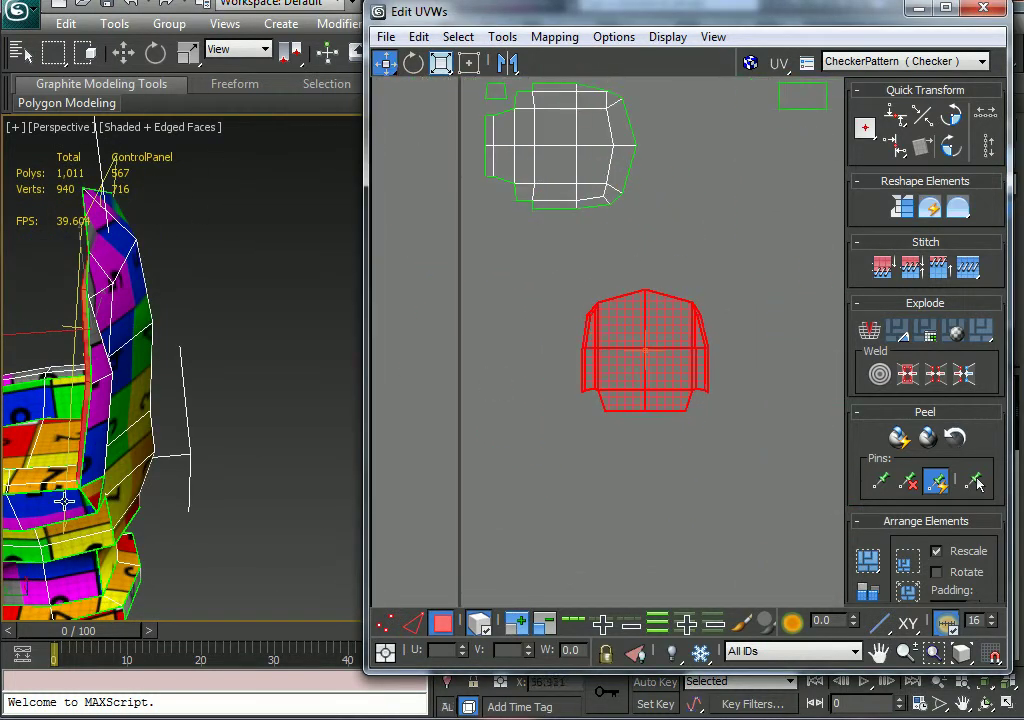
alt+middle_drag(64, 499, 146, 461)
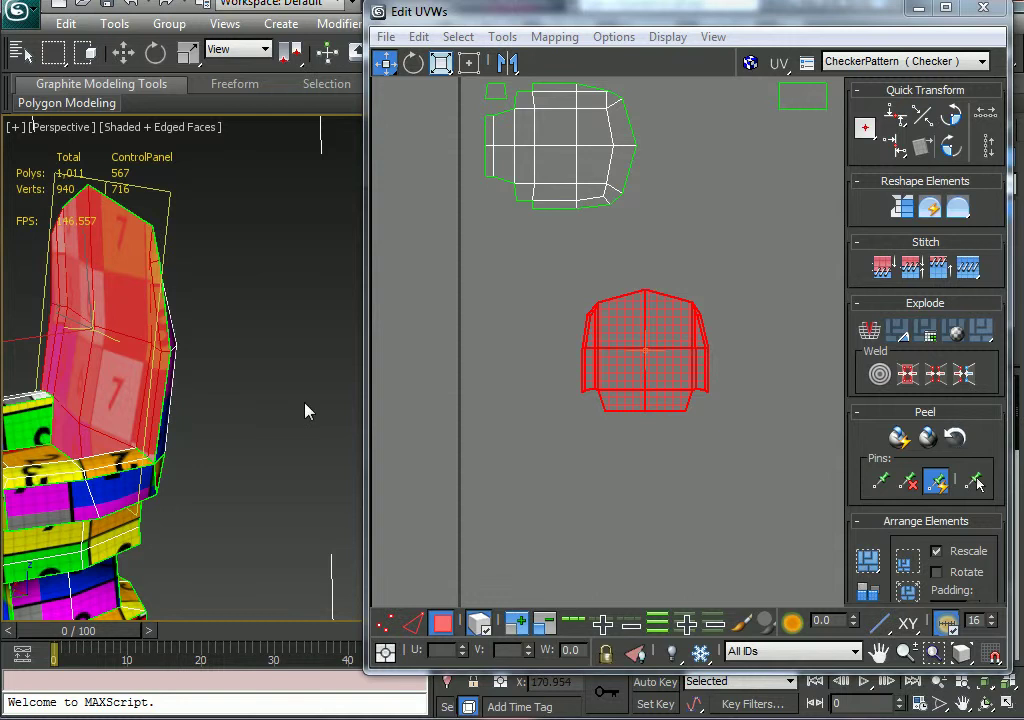
alt+middle_drag(307, 411, 64, 358)
alt+middle_drag(138, 352, 75, 428)
Rotate the backrest's rear shell in 90-degree steps until its peak points up, and place it directly left of the front shell.
drag(565, 170, 539, 280)
click(950, 148)
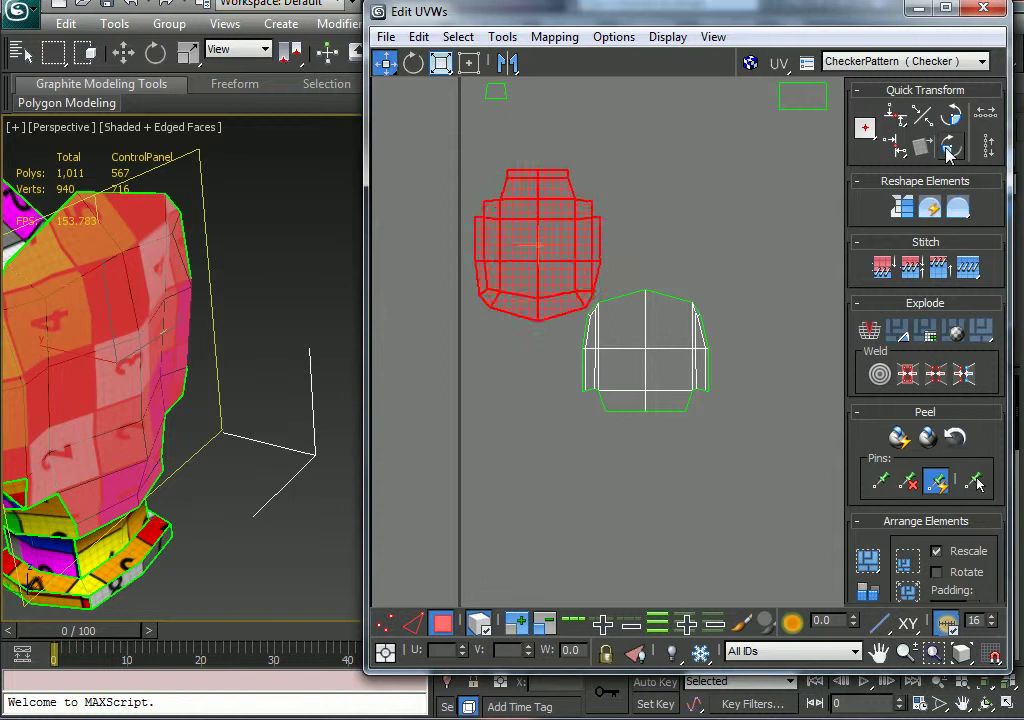
click(950, 148)
click(950, 148)
drag(540, 300, 542, 406)
In edge mode, select the front shell's vertical side edge facing the rear shell and stitch the two backrest shells together there.
alt+middle_drag(185, 425, 260, 414)
scroll(537, 397, up, 2)
middle_drag(710, 334, 793, 208)
scroll(793, 208, up, 1)
middle_drag(620, 400, 685, 411)
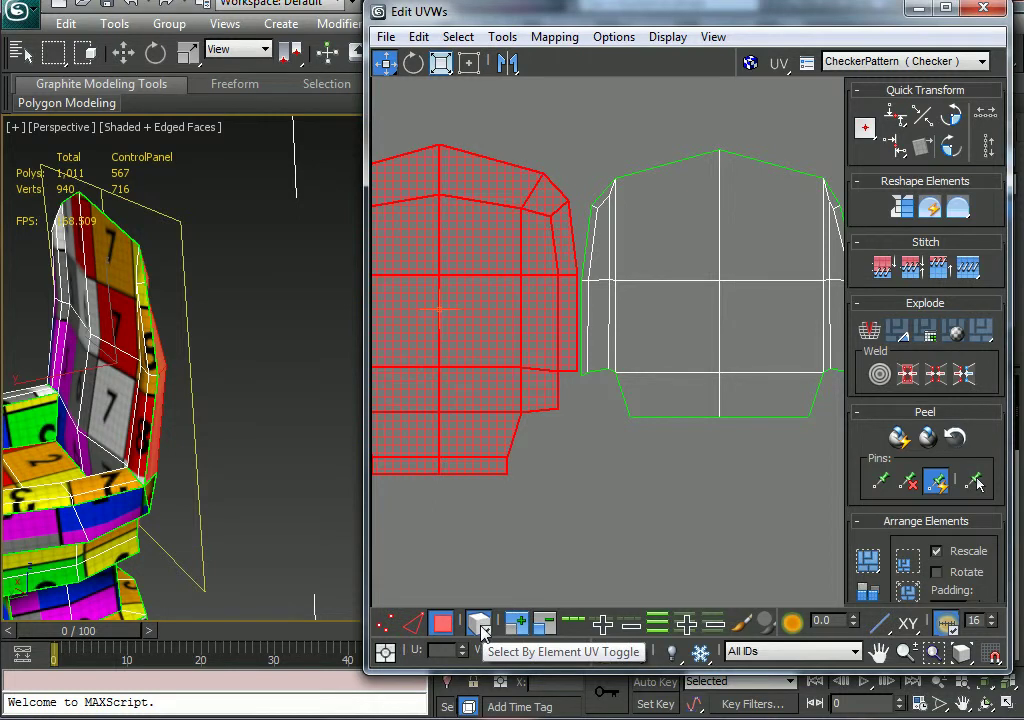
click(412, 623)
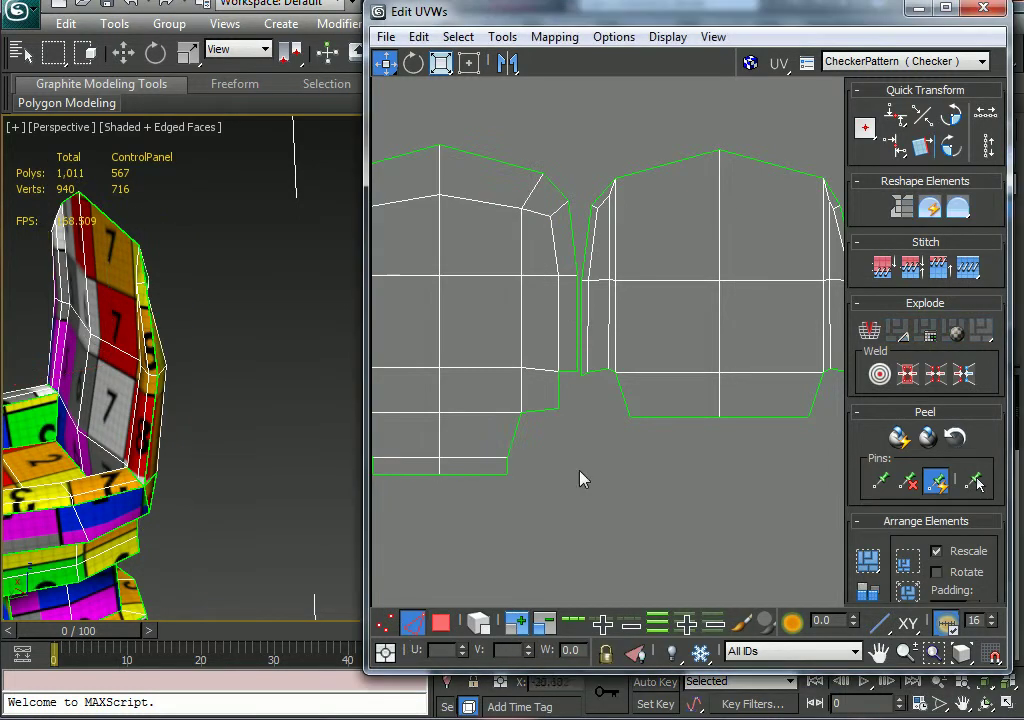
click(580, 336)
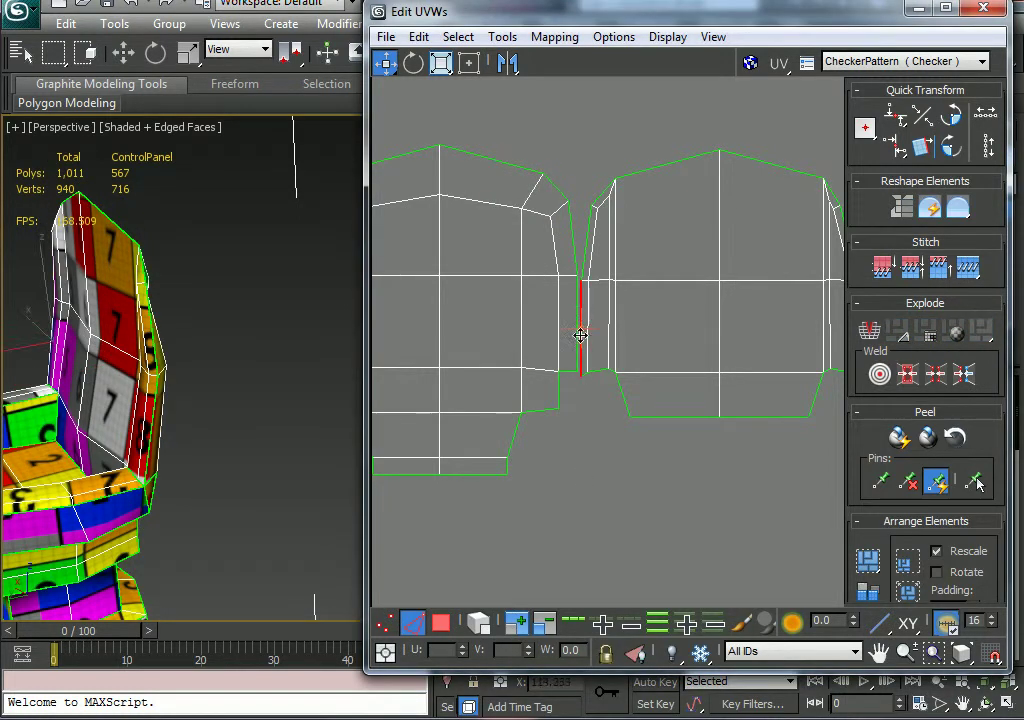
right_click(580, 317)
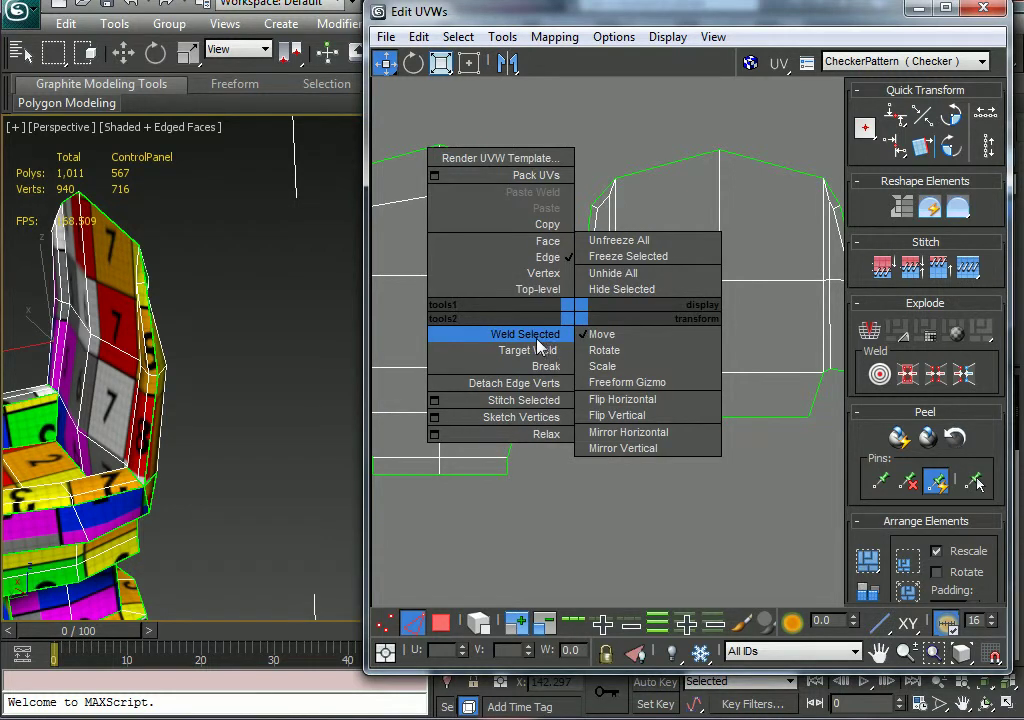
click(612, 579)
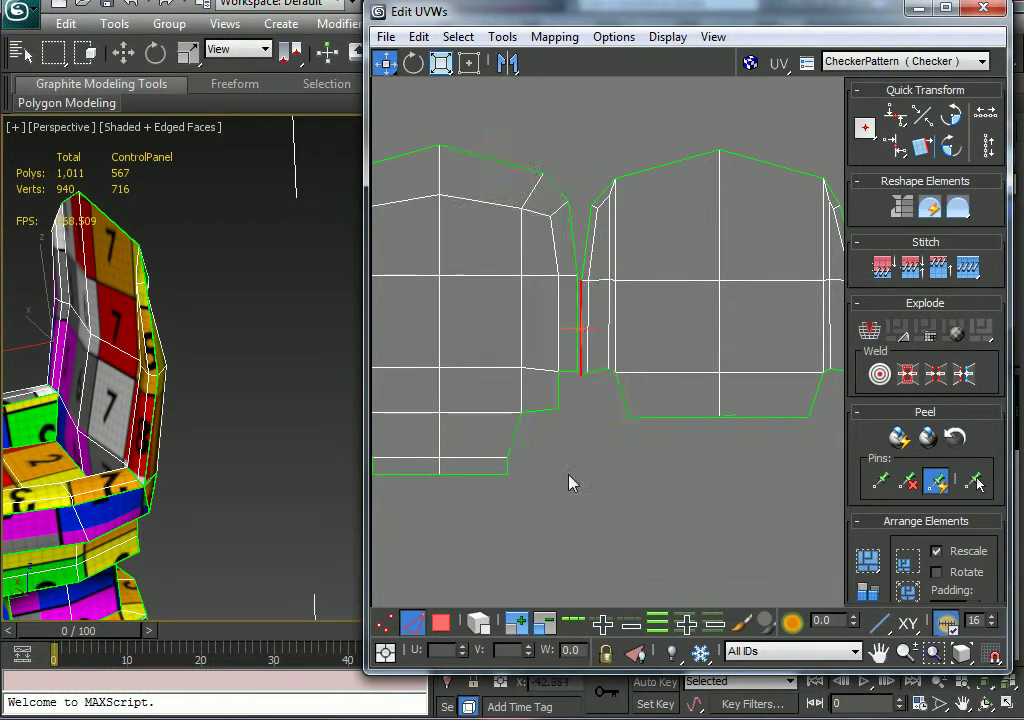
scroll(460, 503, down, 1)
middle_drag(437, 508, 472, 527)
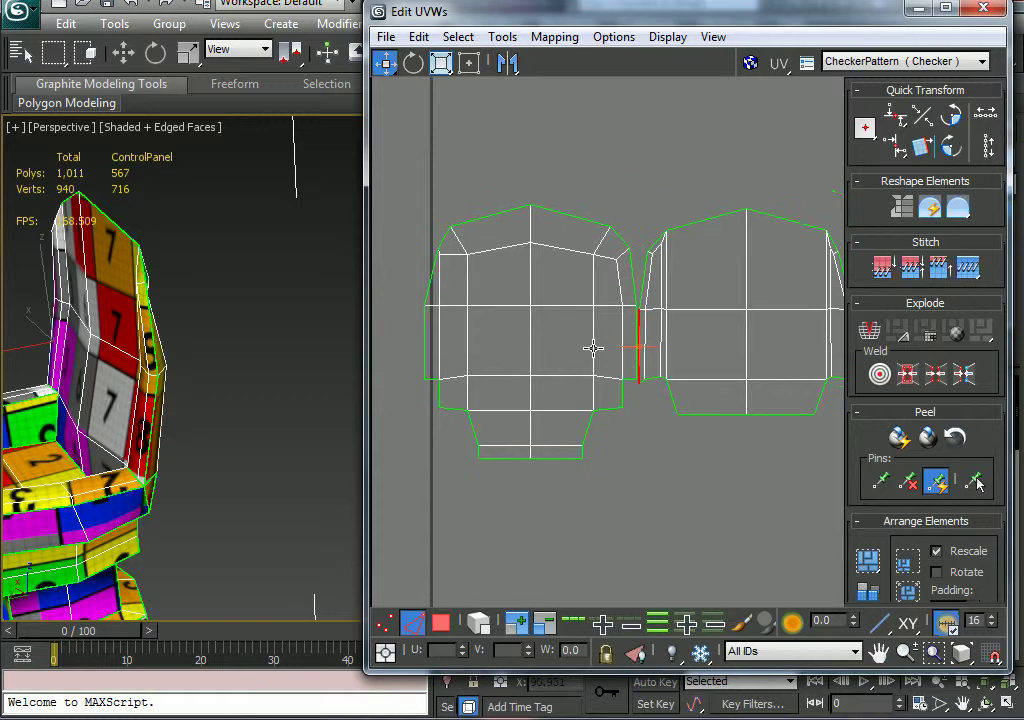
scroll(824, 261, up, 3)
middle_drag(824, 261, 928, 181)
right_click(524, 328)
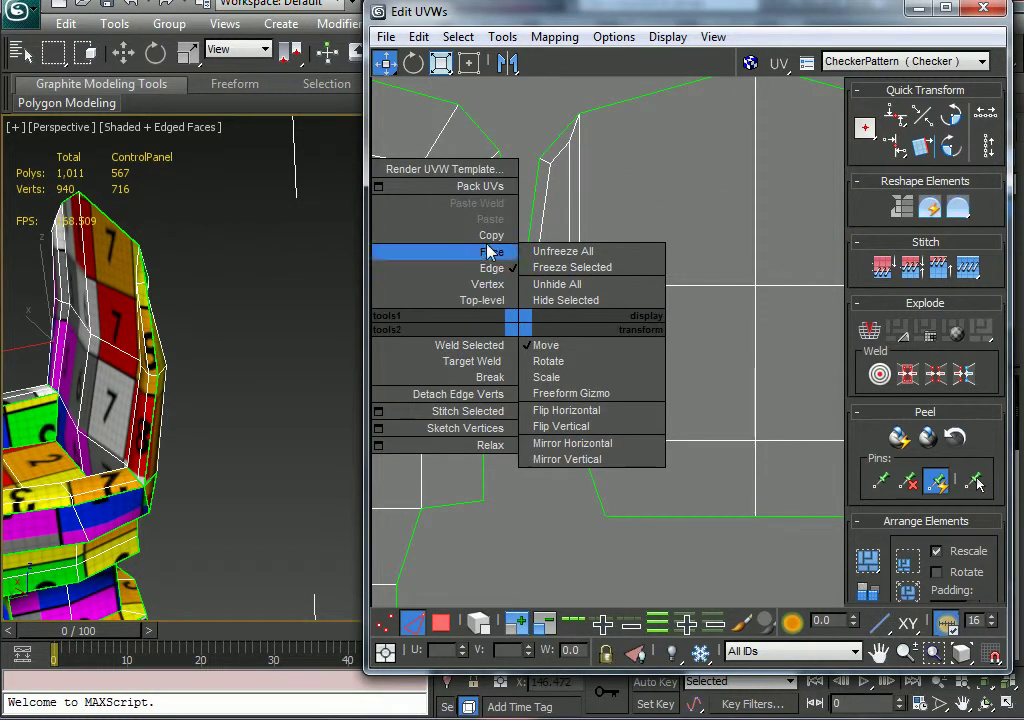
click(467, 421)
Inspect the stitched side of the backrest from the other side of the chair and clear the edge selection.
alt+middle_drag(313, 405, 172, 403)
mouse_move(200, 472)
alt+middle_down()
mouse_move(155, 457)
mouse_move(18, 453)
alt+middle_up()
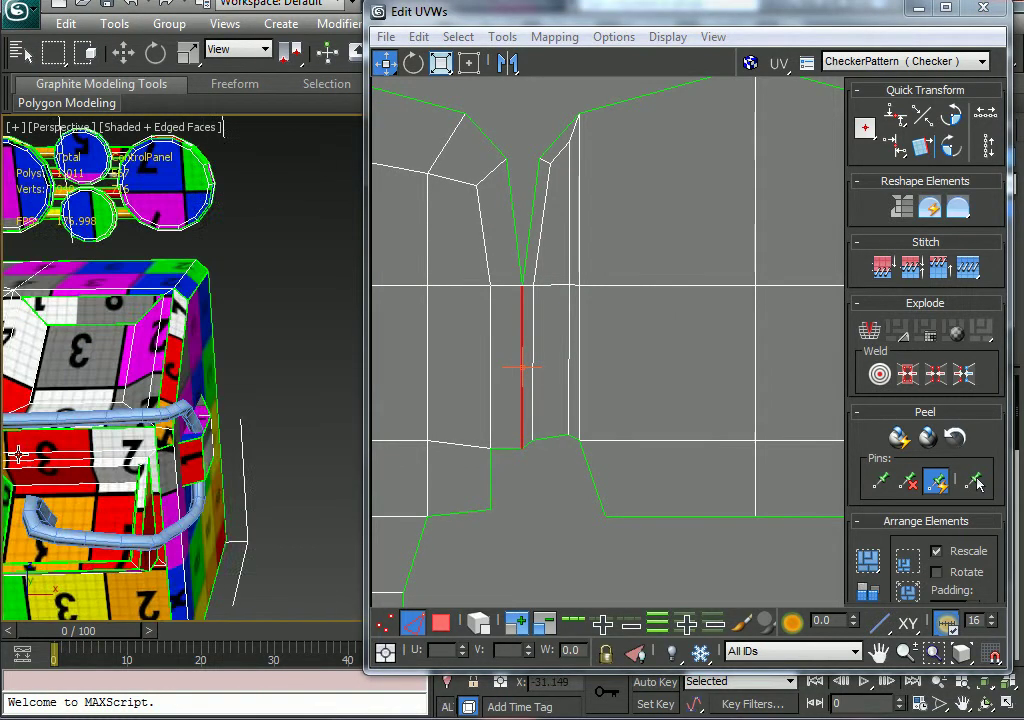
mouse_move(335, 392)
alt+middle_down()
mouse_move(171, 423)
mouse_move(190, 430)
mouse_move(334, 407)
mouse_move(256, 425)
mouse_move(343, 425)
mouse_move(98, 425)
mouse_move(236, 428)
mouse_move(192, 473)
mouse_move(116, 474)
alt+middle_up()
click(312, 409)
click(222, 415)
click(212, 363)
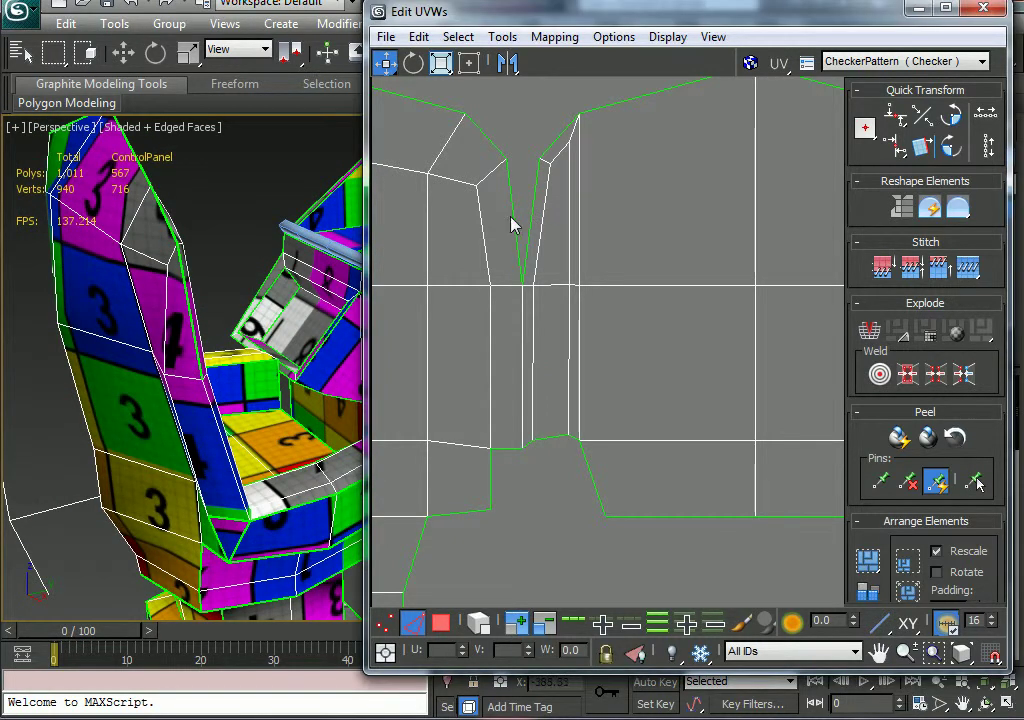
Try stitching the two edges of the V-shaped gap above the joined seam.
drag(530, 230, 538, 236)
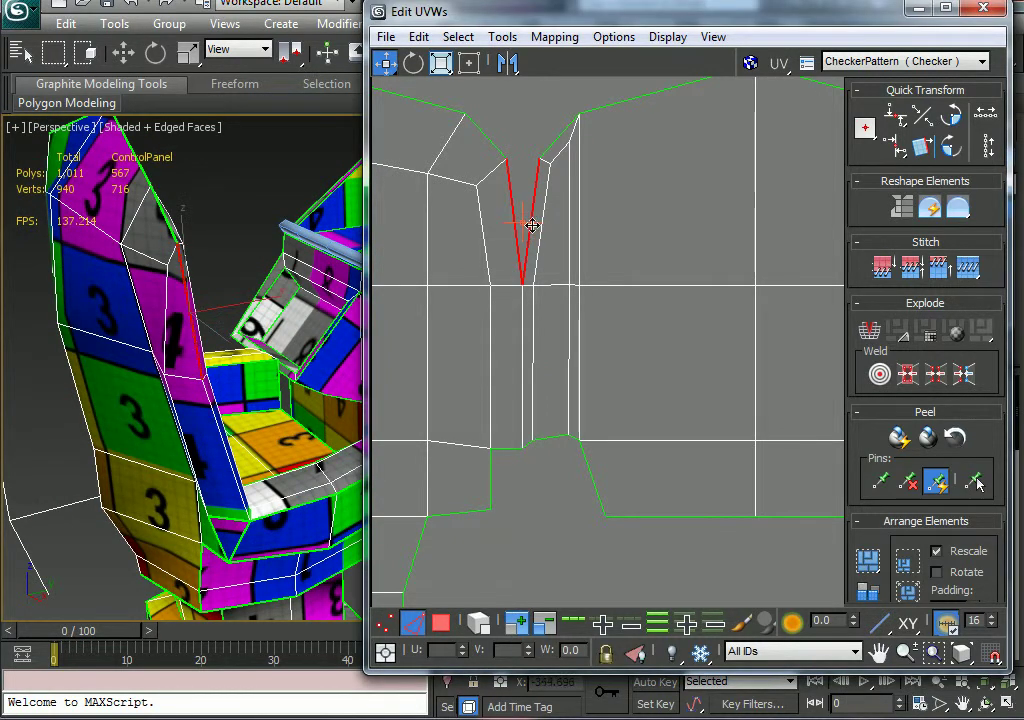
right_click(532, 225)
click(434, 395)
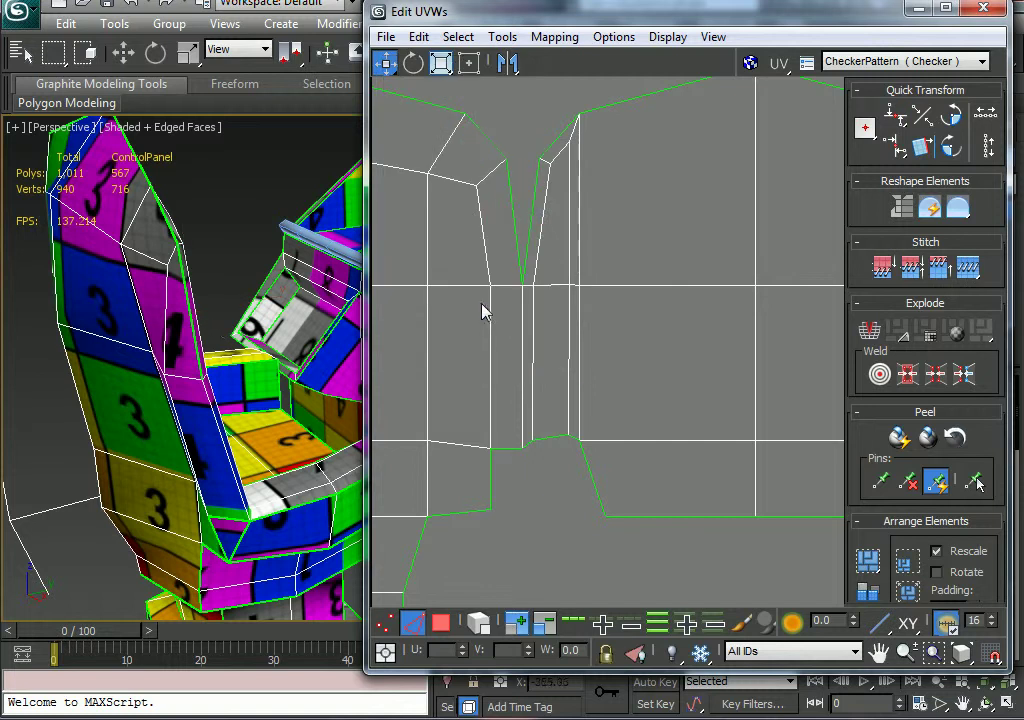
click(533, 227)
right_click(528, 220)
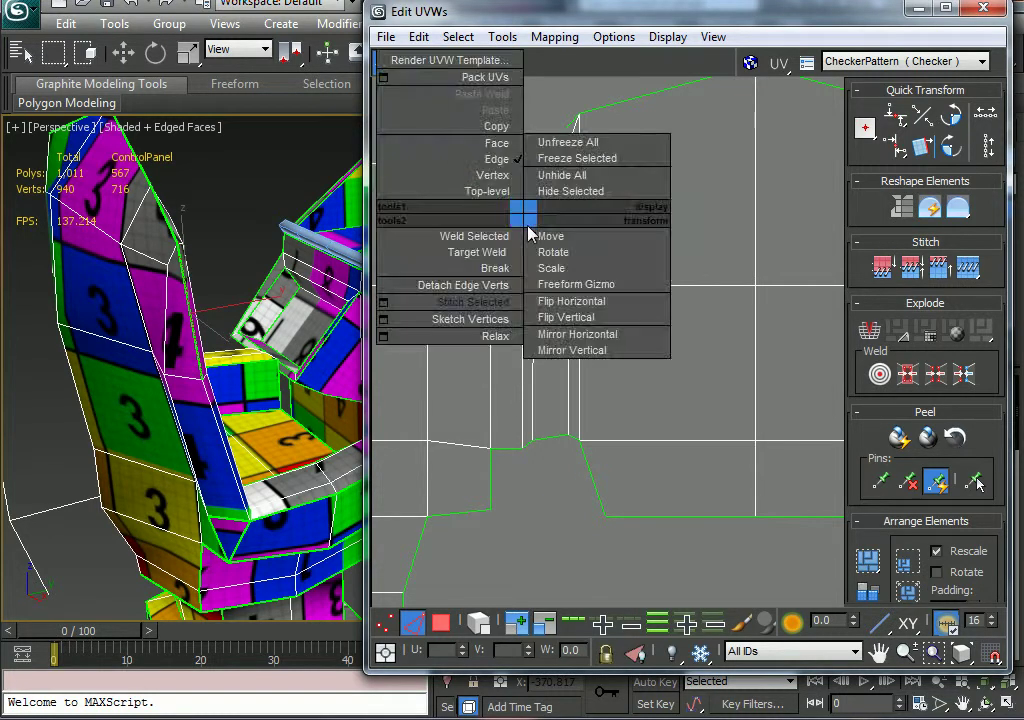
click(469, 298)
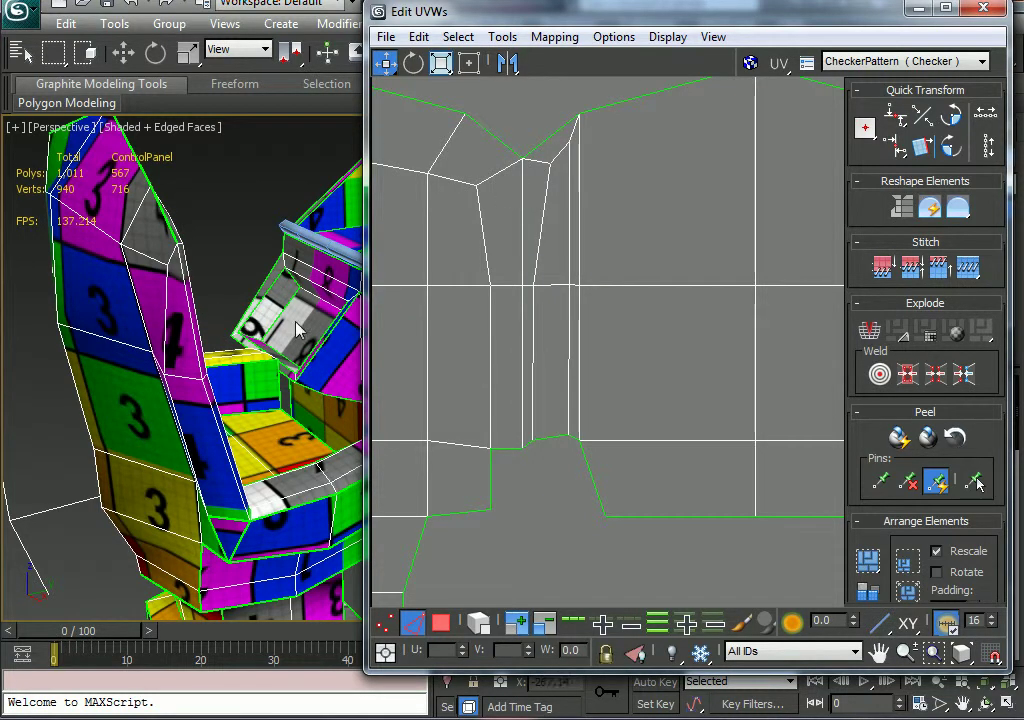
key(ctrl+z)
Select the faces of the backrest's rear shell and try moving it away from the front shell, undoing that move.
scroll(574, 487, down, 1)
mouse_move(574, 487)
middle_down()
mouse_move(576, 501)
mouse_move(493, 588)
mouse_move(382, 598)
middle_up()
scroll(568, 509, down, 1)
middle_drag(706, 325, 638, 355)
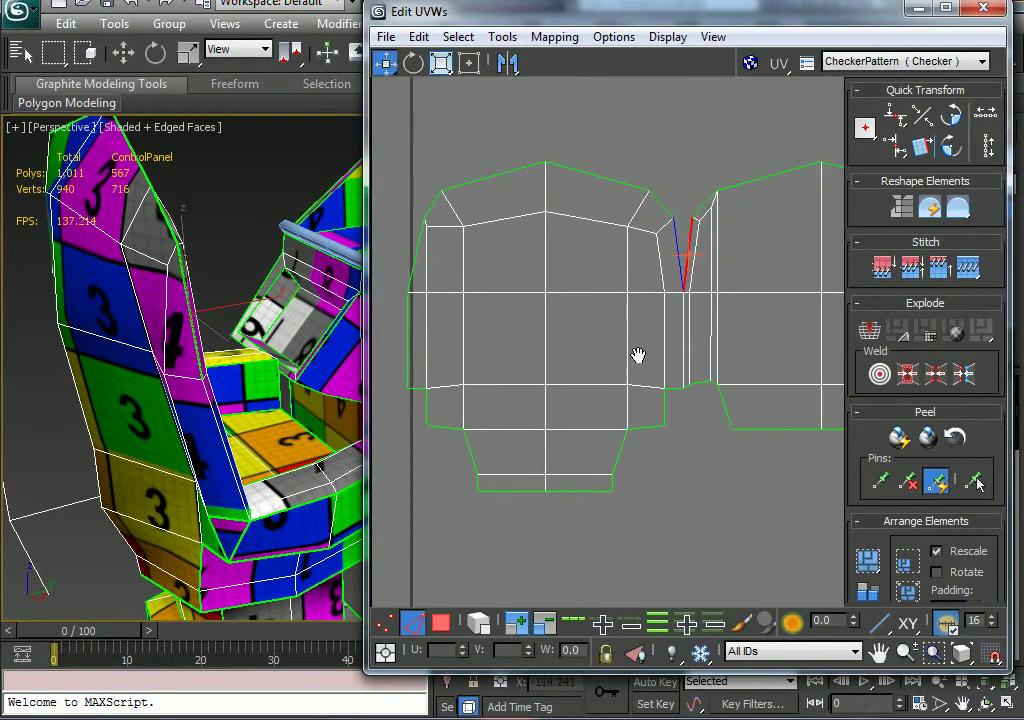
alt+middle_drag(275, 388, 475, 338)
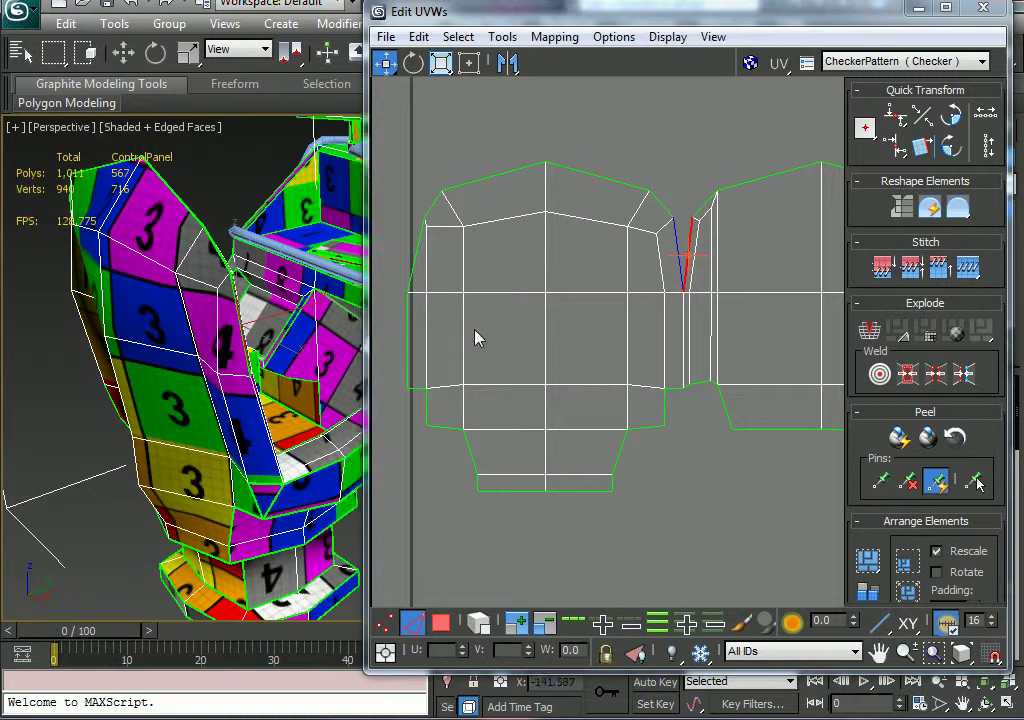
key(3)
click(462, 208)
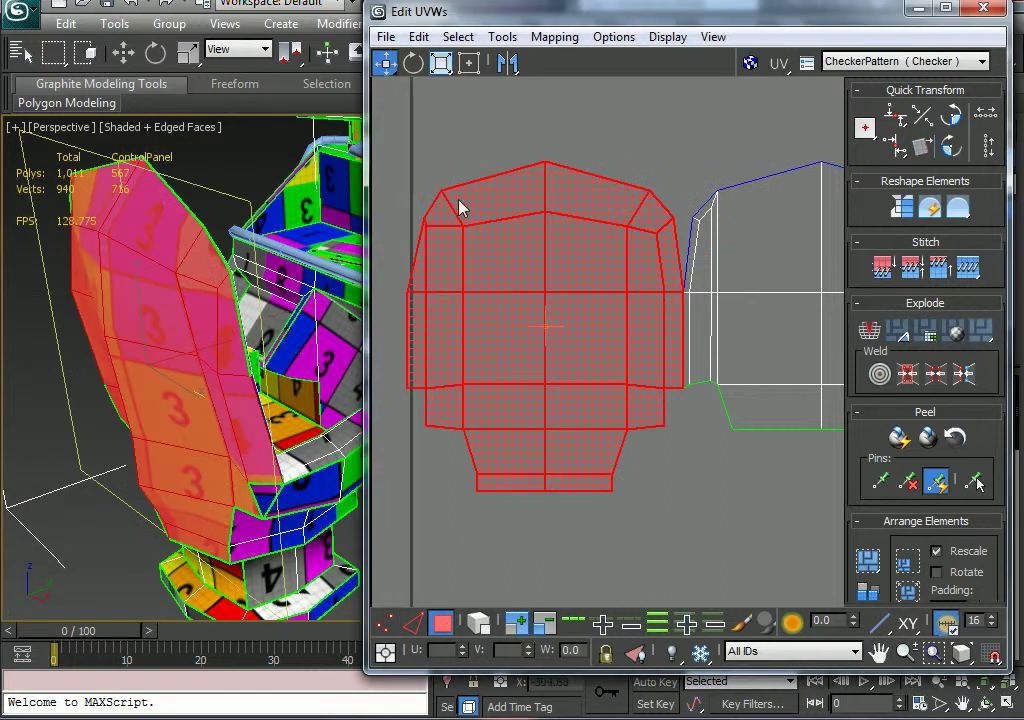
mouse_move(646, 319)
mouse_down()
mouse_move(626, 320)
mouse_move(590, 283)
mouse_move(630, 325)
mouse_up()
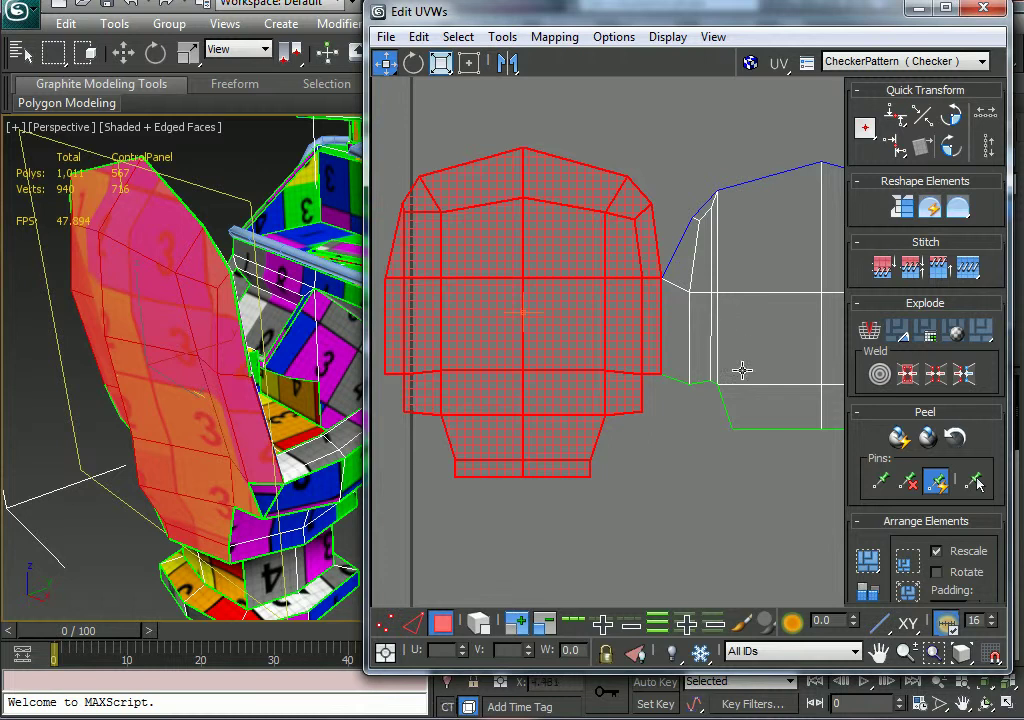
key(ctrl+z)
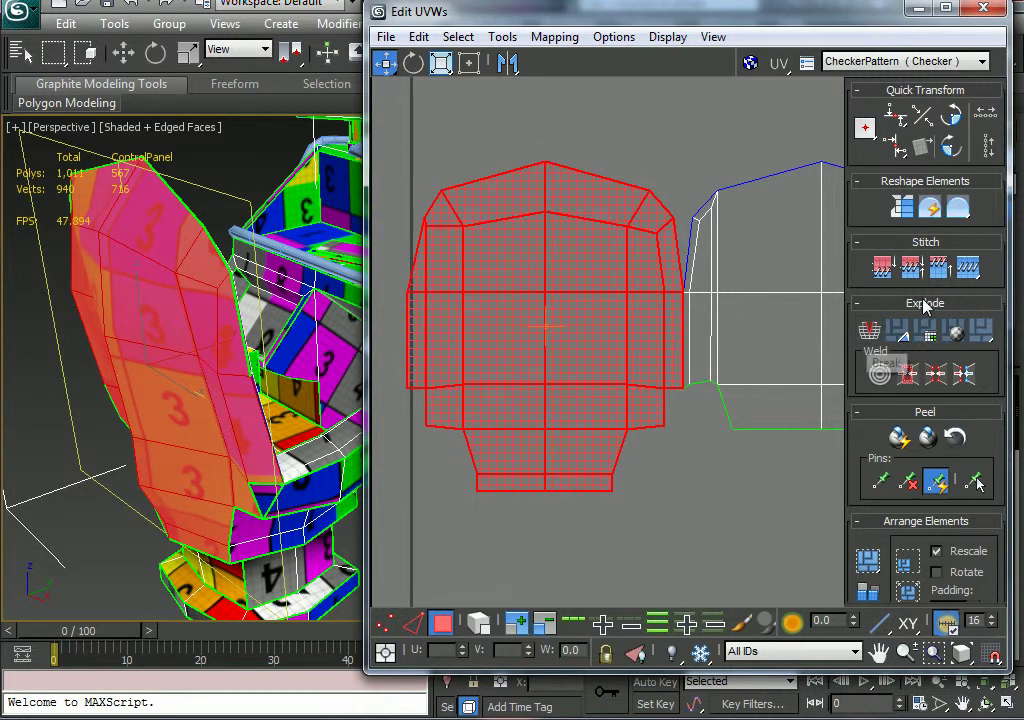
Try breaking the rear shell off the front shell and shifting it away, undo that, and clear the face selection.
click(867, 333)
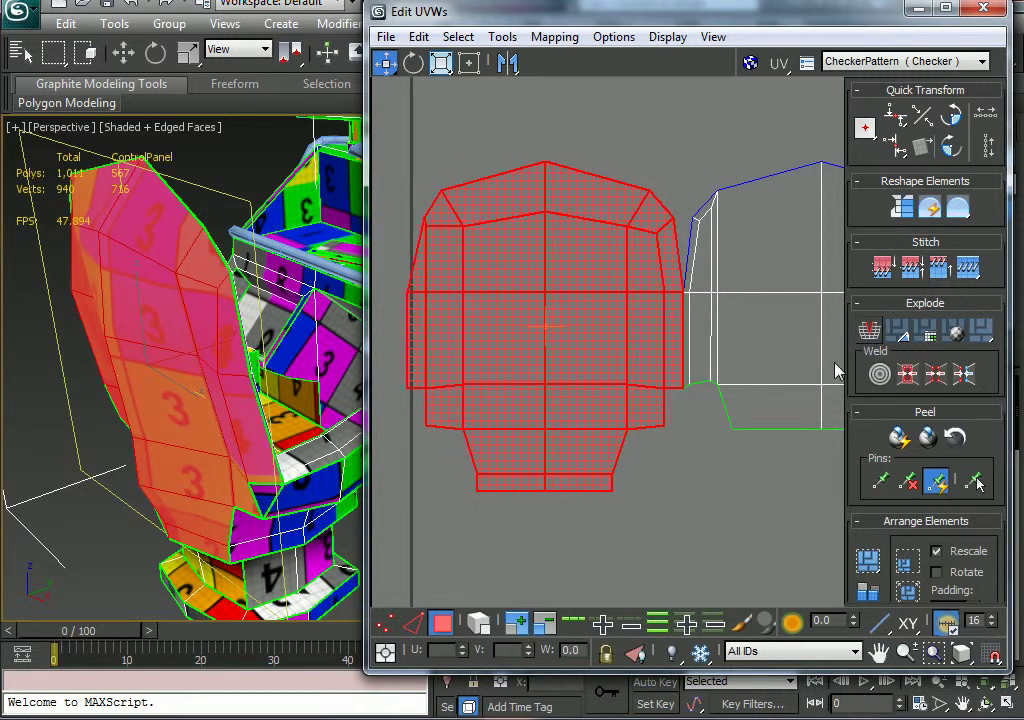
drag(643, 359, 575, 358)
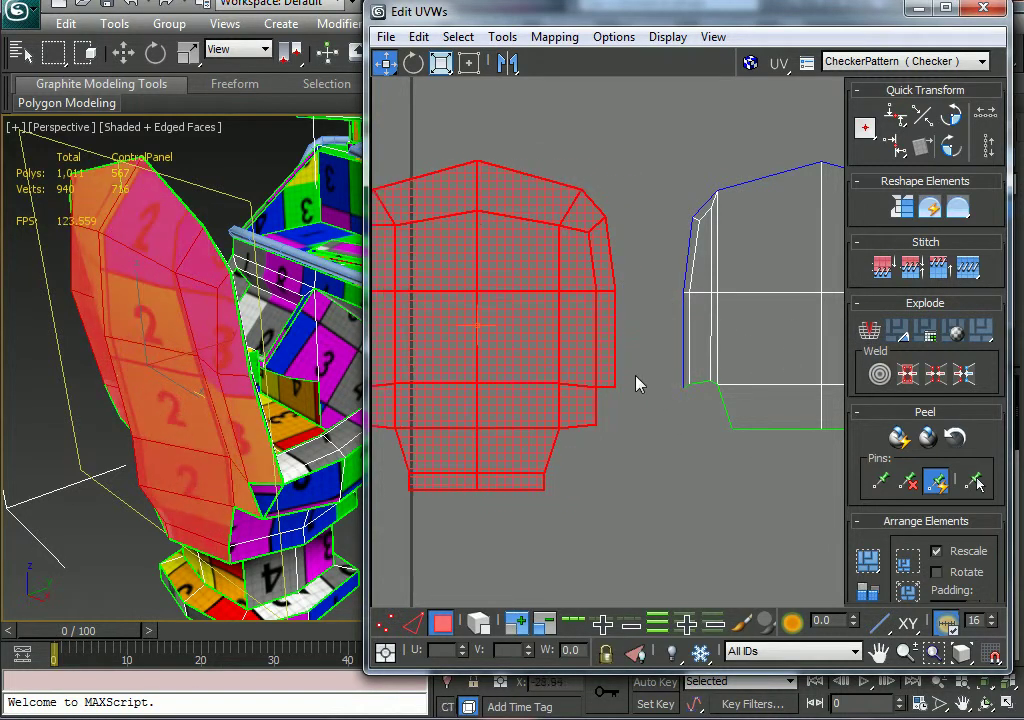
key(ctrl+z)
click(696, 470)
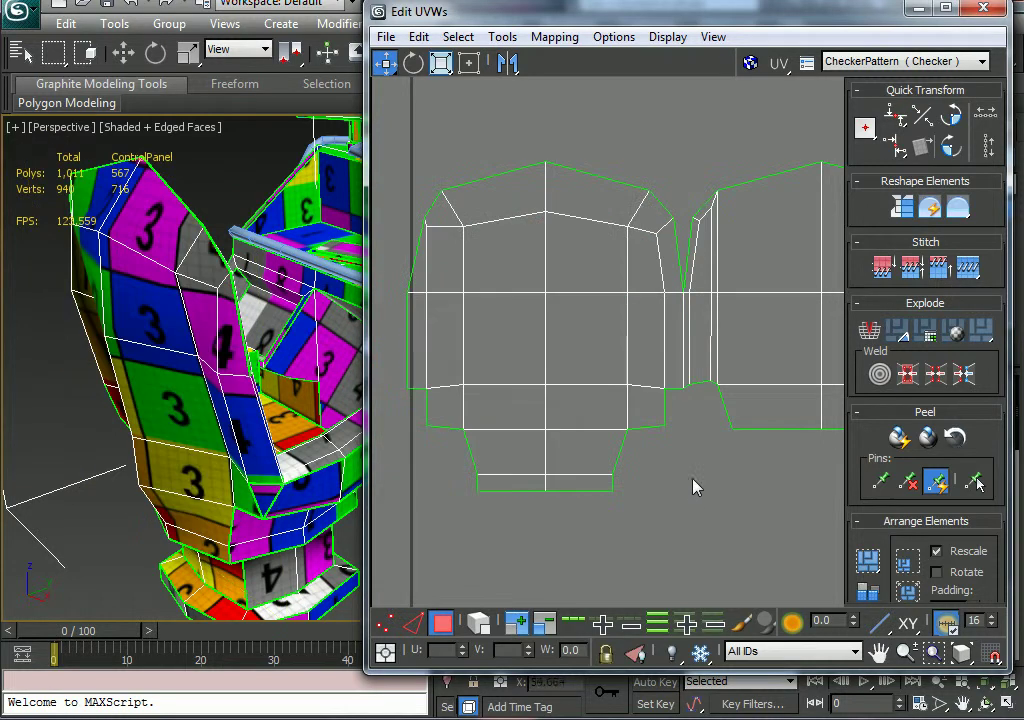
Select the side faces of the pedestal column under the seat and try growing that selection within the UV editor, then clear it.
middle_drag(715, 424, 693, 441)
scroll(690, 443, down, 2)
middle_drag(456, 565, 597, 416)
scroll(600, 412, down, 1)
middle_drag(673, 321, 514, 411)
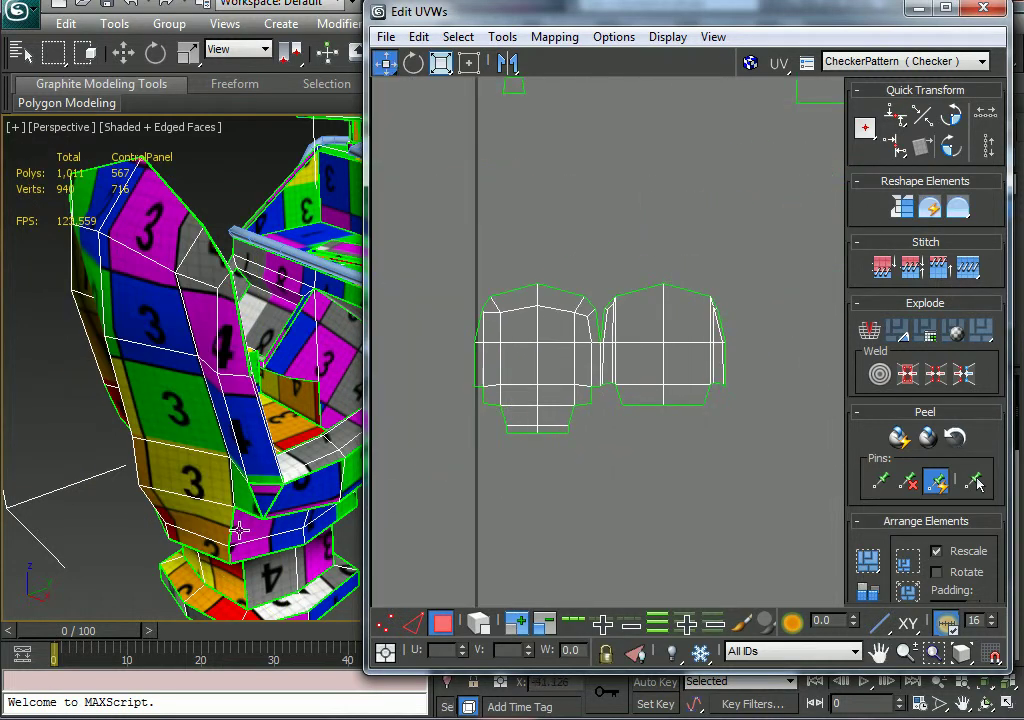
alt+middle_drag(202, 547, 192, 497)
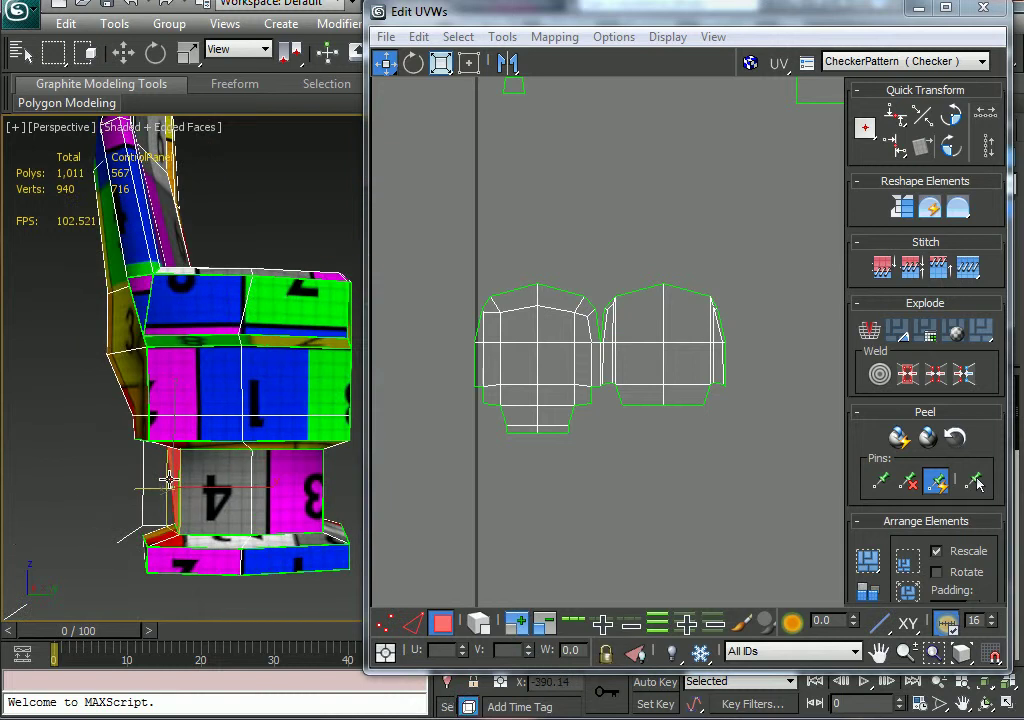
click(281, 518)
alt+middle_drag(281, 518, 262, 500)
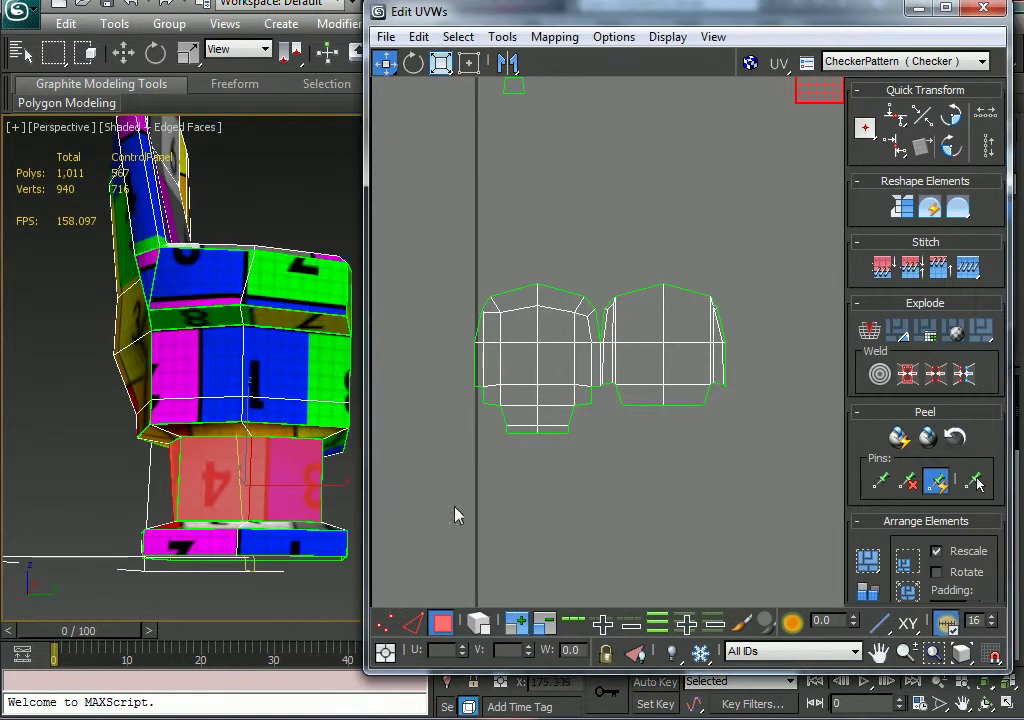
click(519, 628)
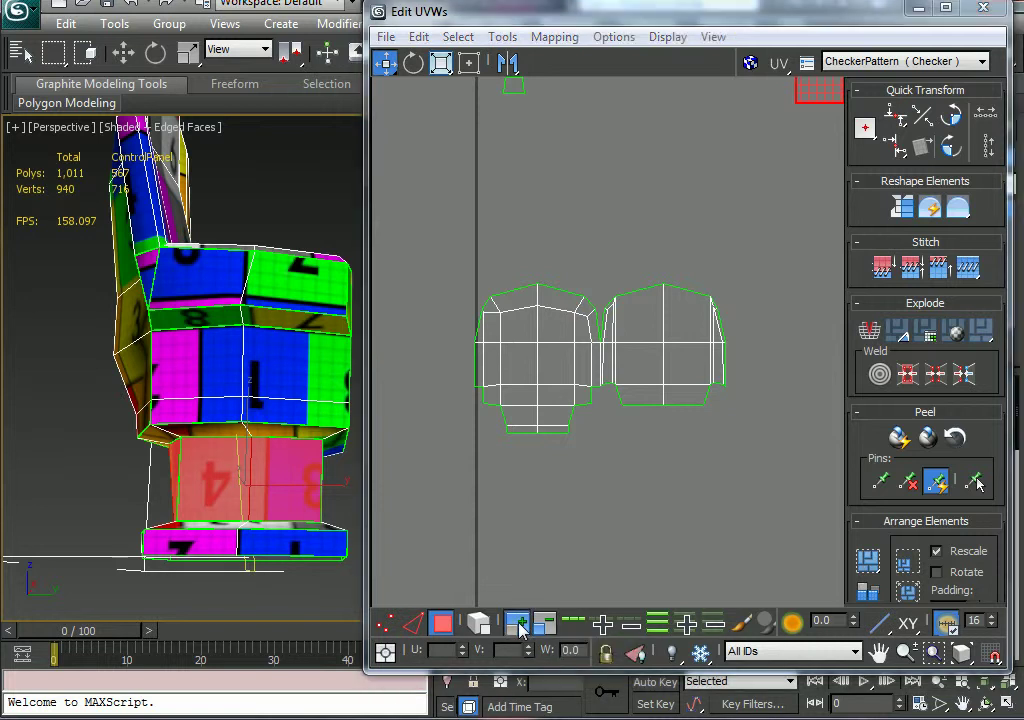
mouse_move(240, 480)
alt+middle_down()
mouse_move(206, 471)
mouse_move(225, 484)
mouse_move(250, 470)
alt+middle_up()
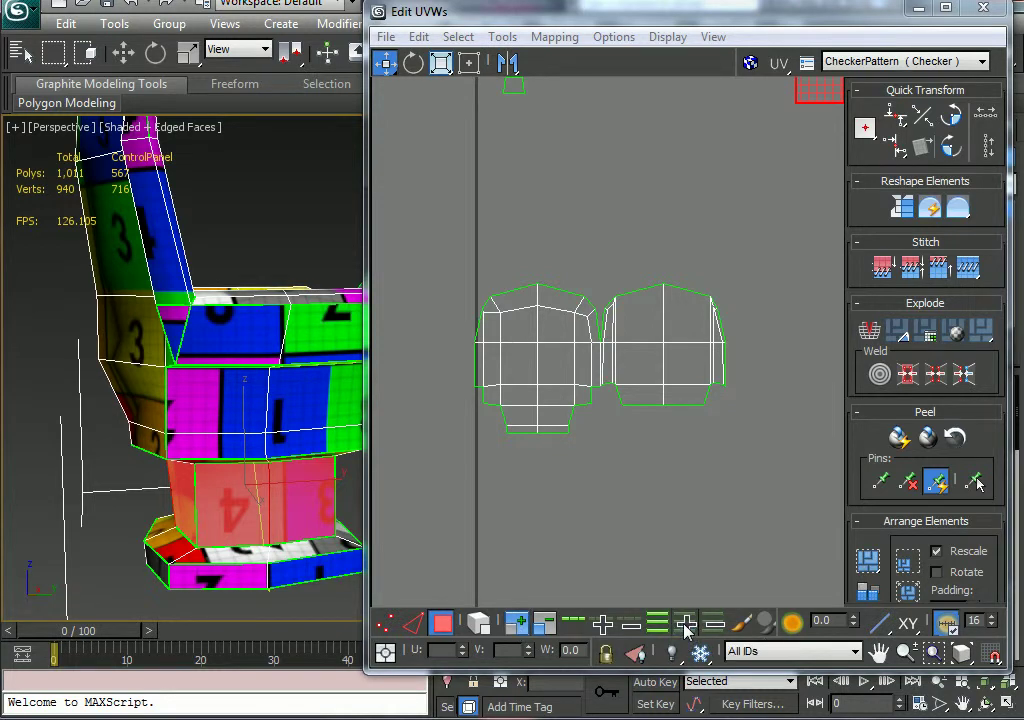
click(614, 568)
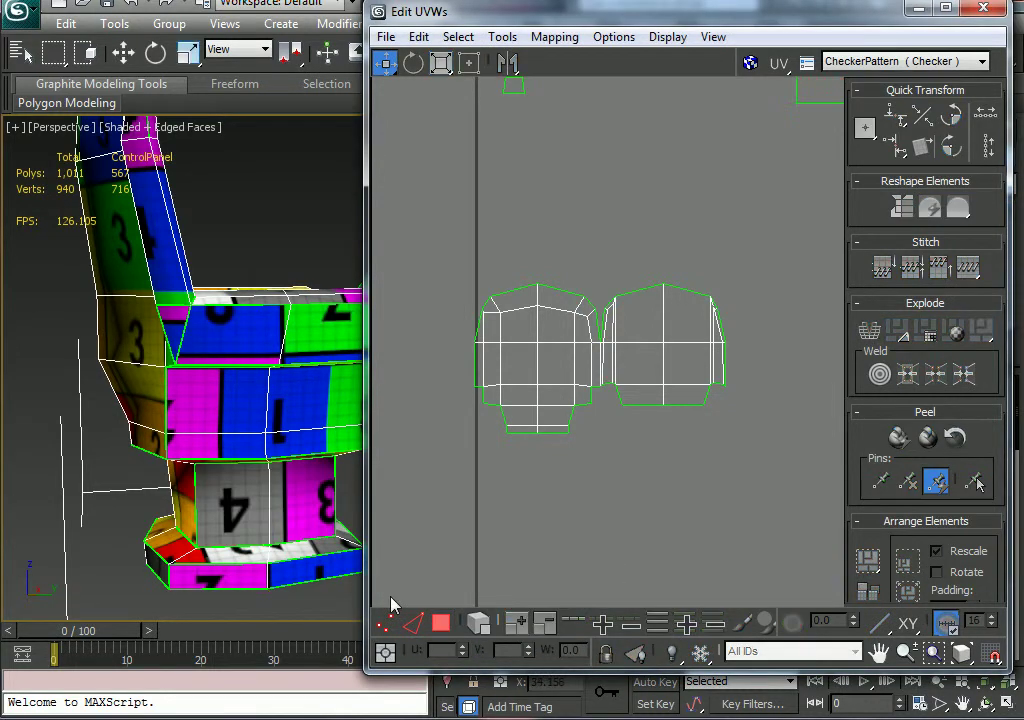
Reselect the pedestal column's side faces and grow the model's face selection over the base and the lower section of the seat.
click(441, 621)
click(305, 488)
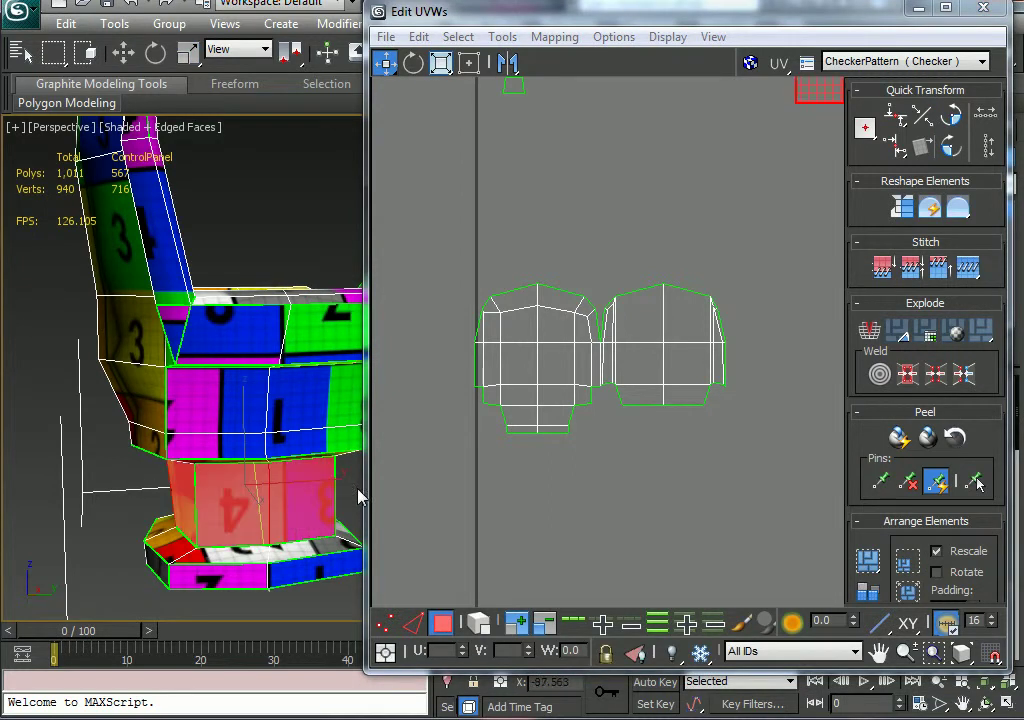
click(514, 627)
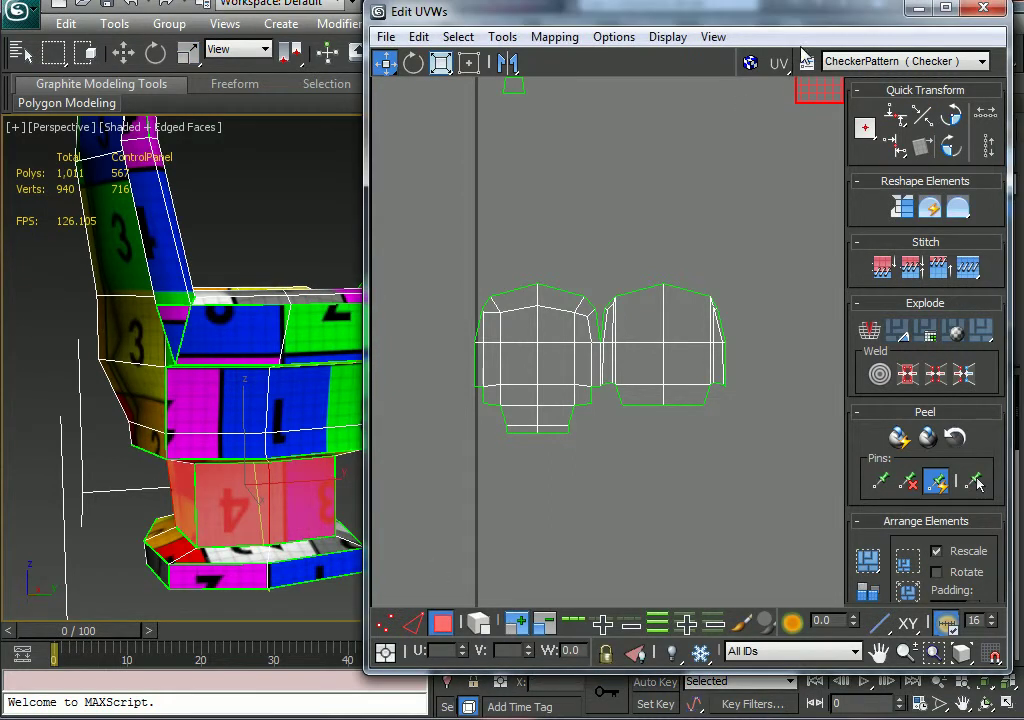
drag(821, 15, 727, 593)
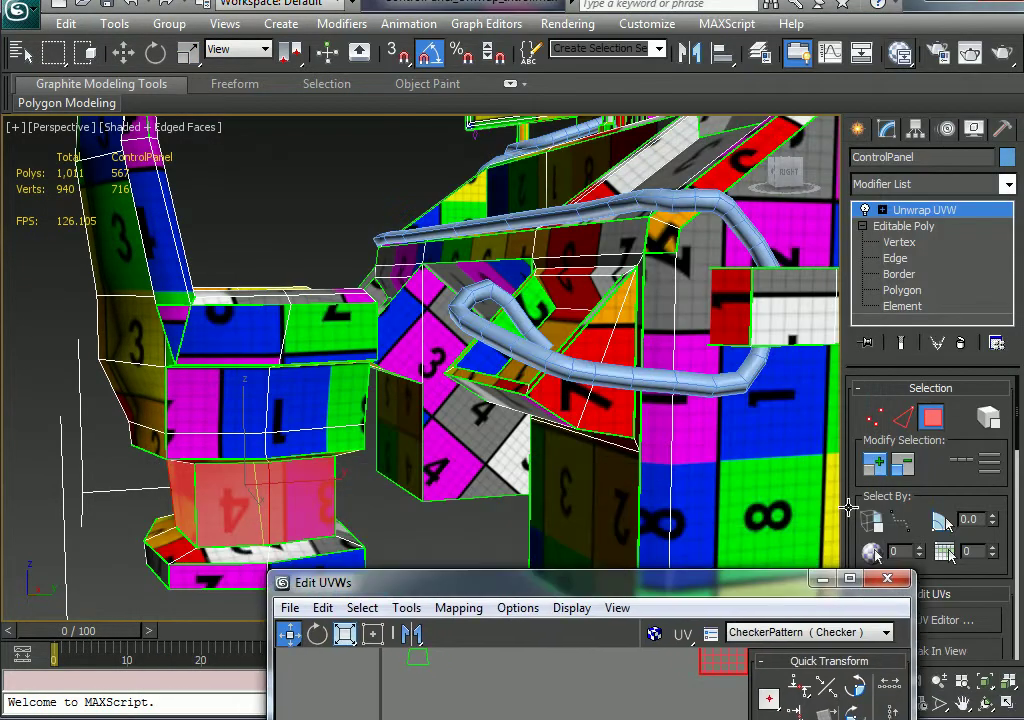
click(876, 464)
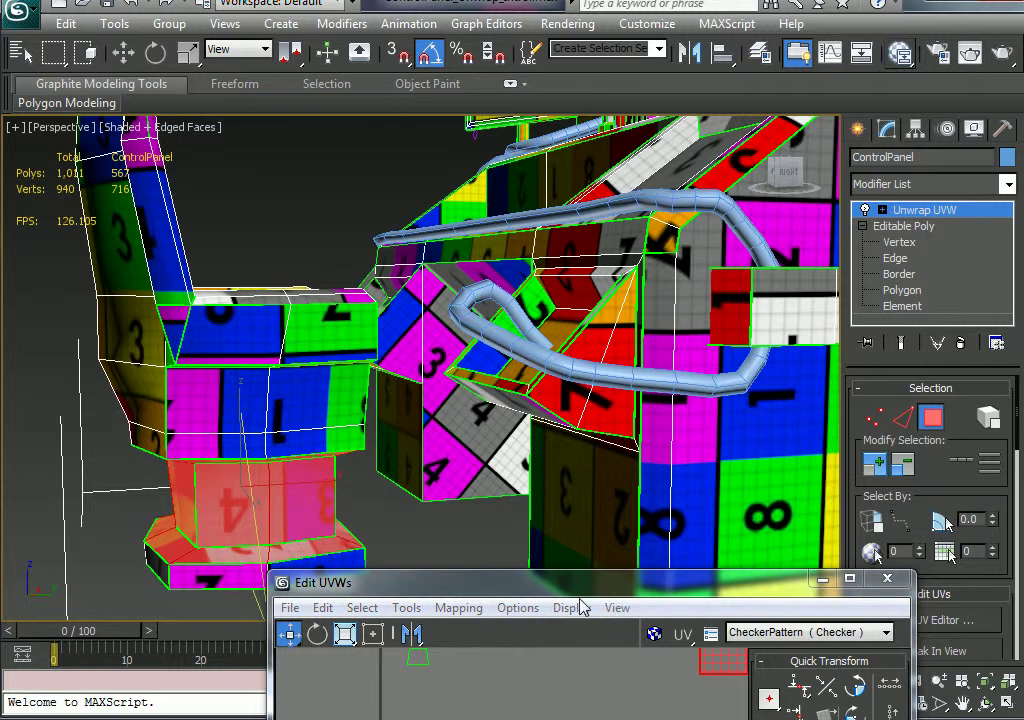
drag(585, 583, 640, 634)
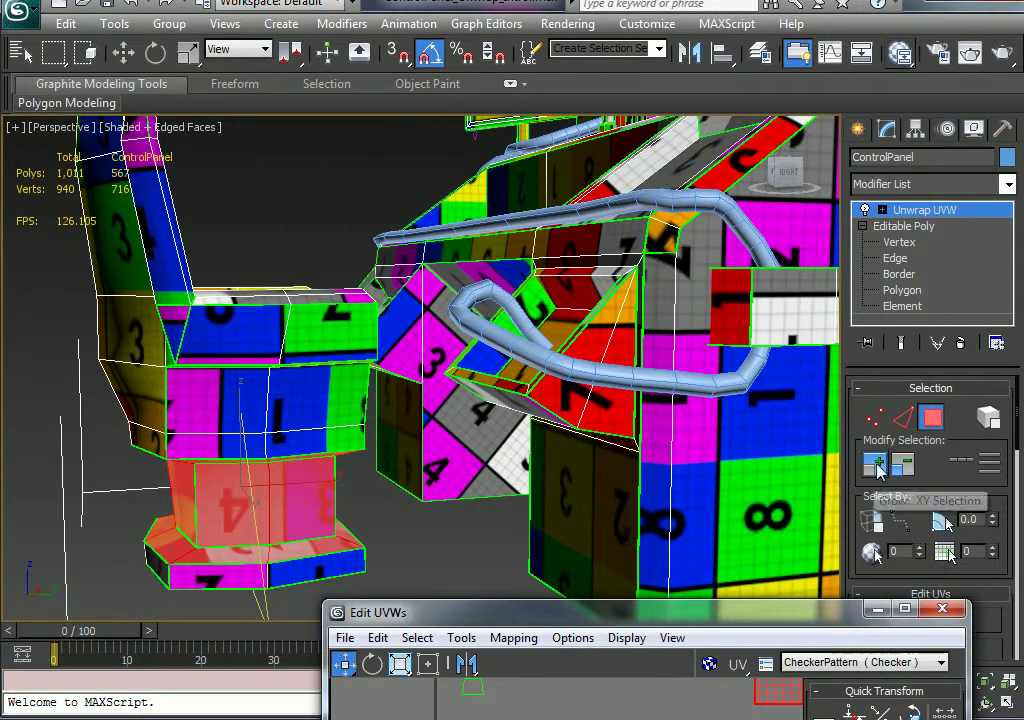
click(878, 467)
alt+middle_drag(378, 470, 398, 453)
click(871, 467)
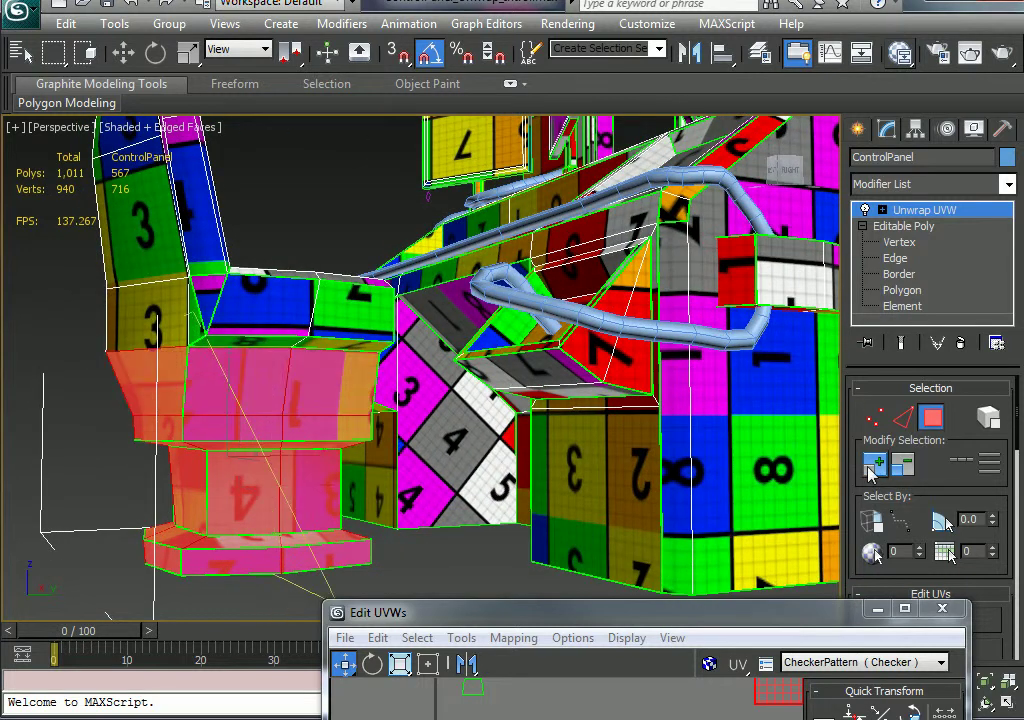
alt+middle_drag(267, 438, 217, 449)
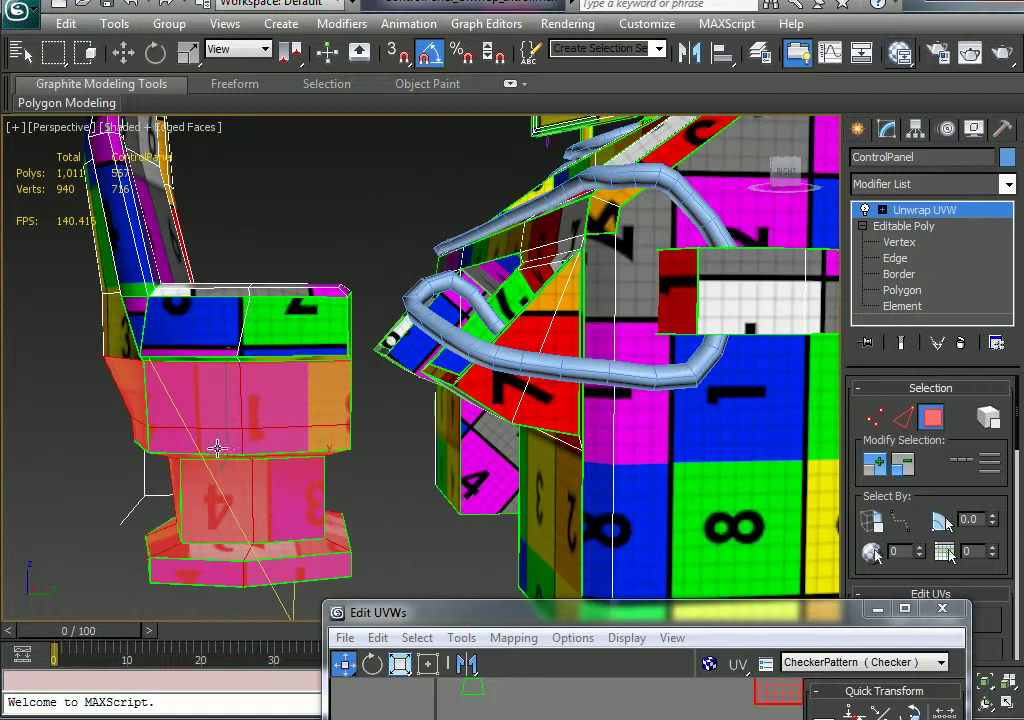
Examine the UV shells belonging to the selected pedestal faces in the UV editor and compare them with the chair.
drag(483, 608, 498, 8)
scroll(598, 180, down, 5)
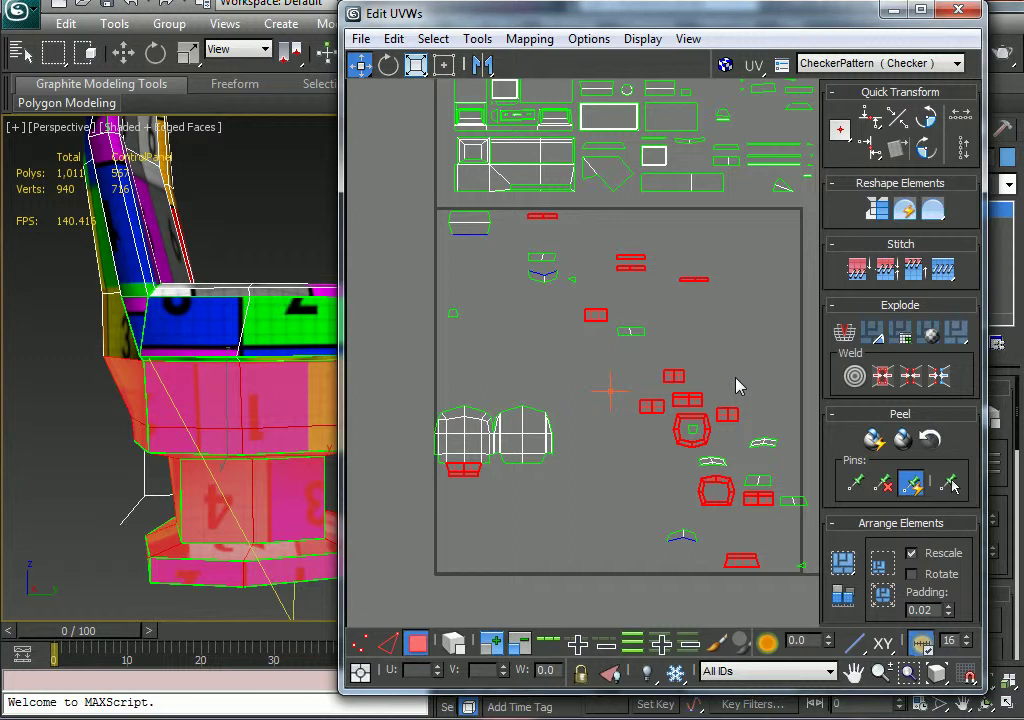
scroll(686, 498, up, 4)
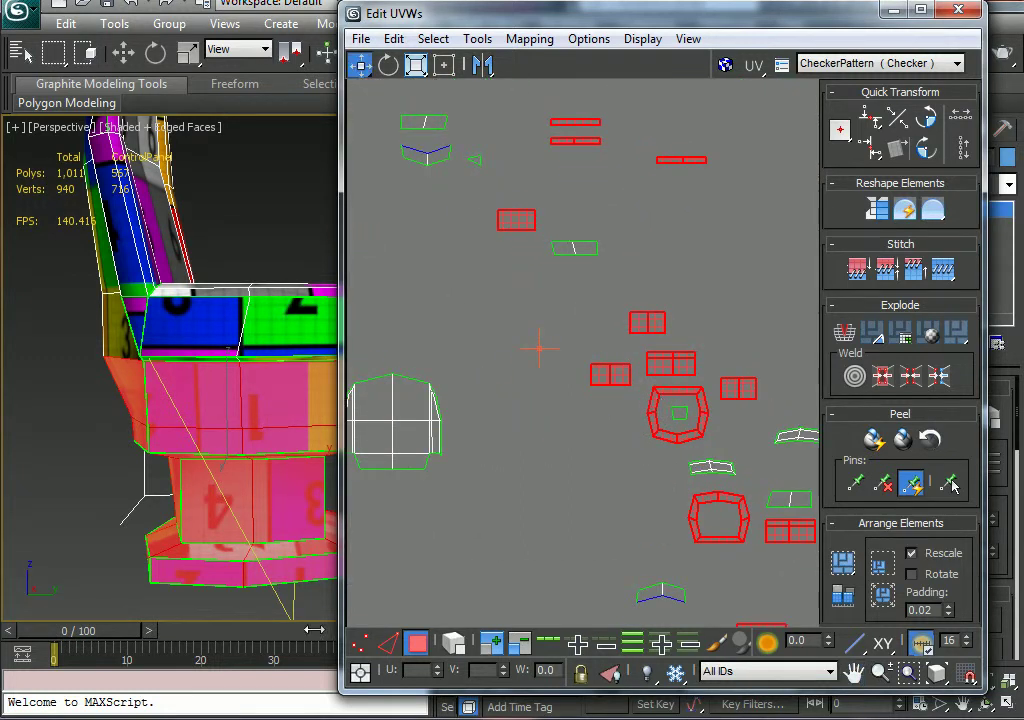
alt+middle_drag(247, 530, 233, 509)
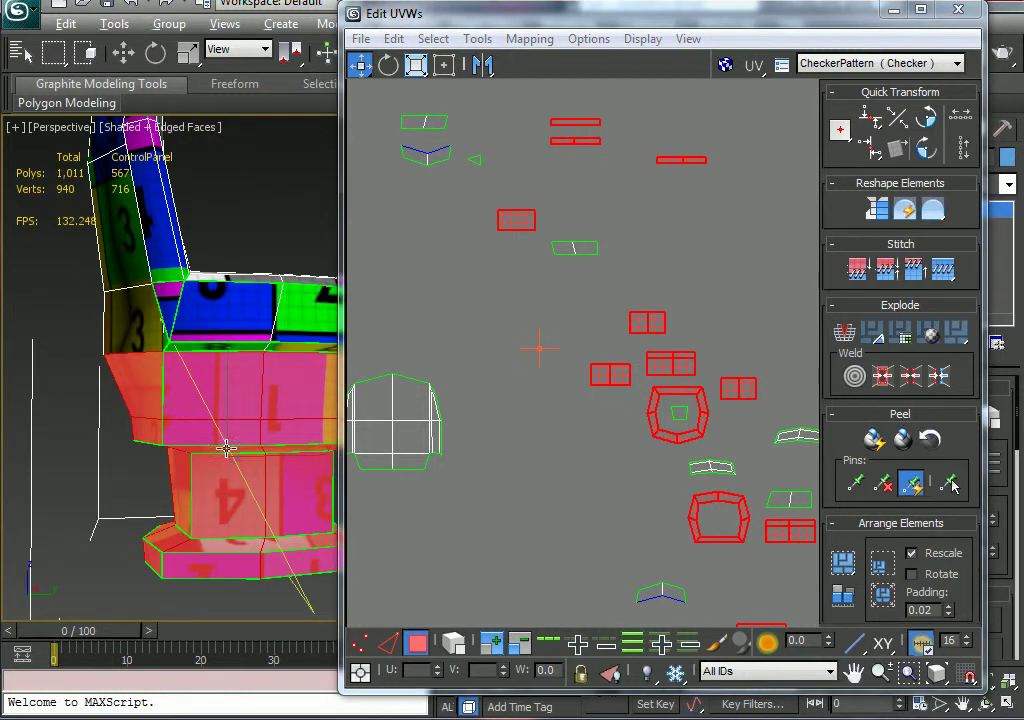
alt+middle_drag(227, 449, 233, 382)
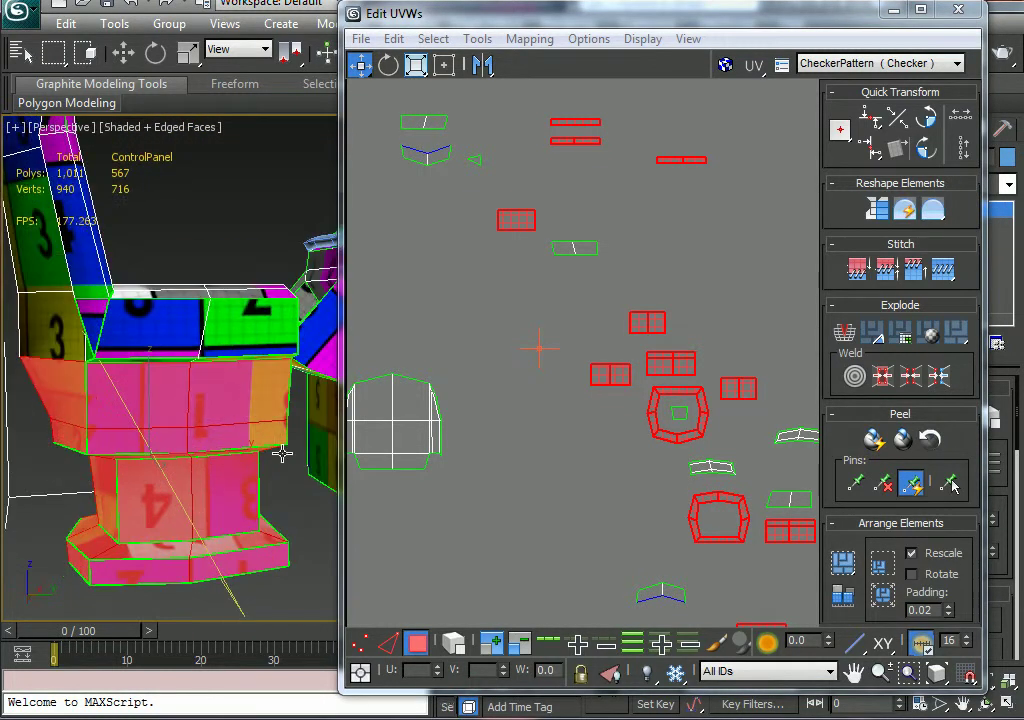
Minimize the UV editor and apply a cylindrical map projection to the selected pedestal and lower seat faces.
drag(843, 27, 803, 37)
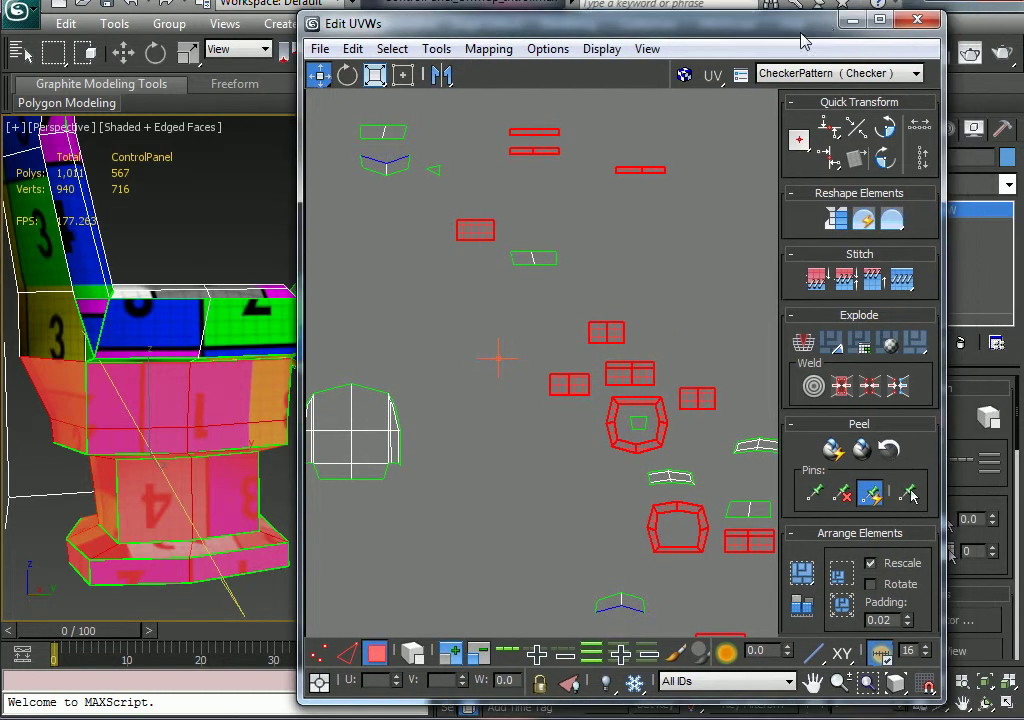
click(850, 22)
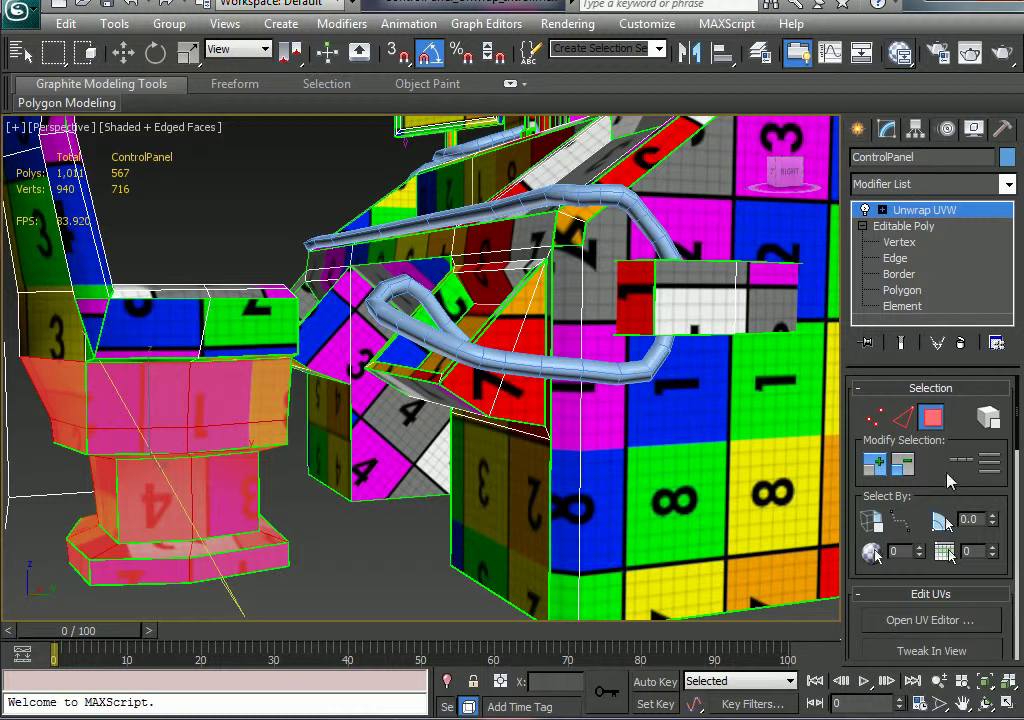
drag(938, 497, 936, 318)
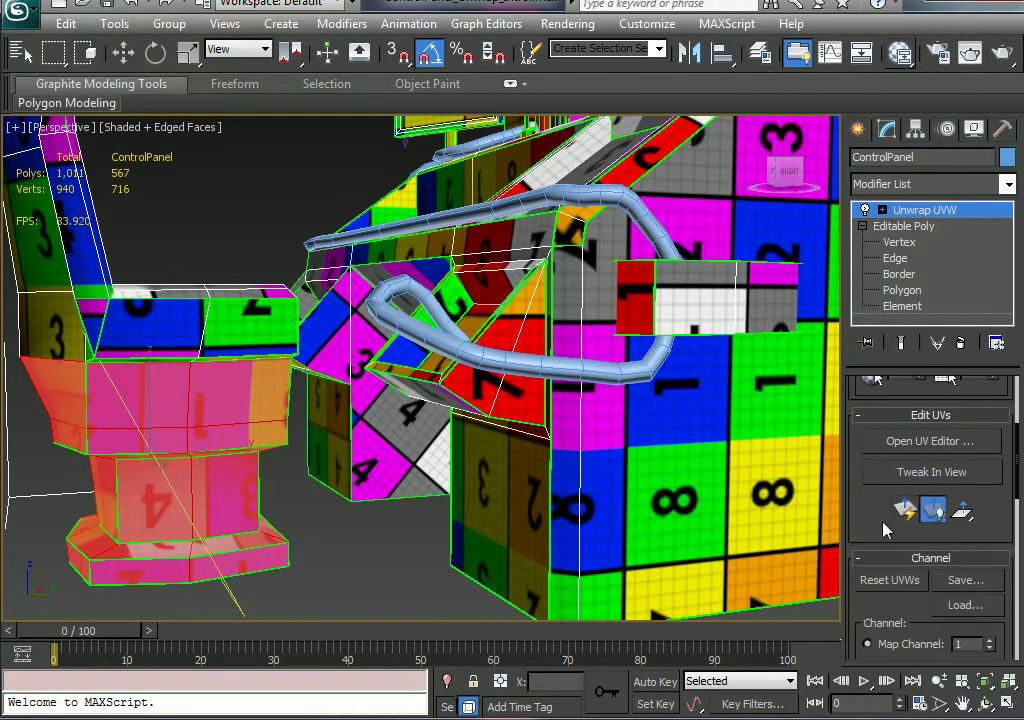
drag(885, 530, 880, 328)
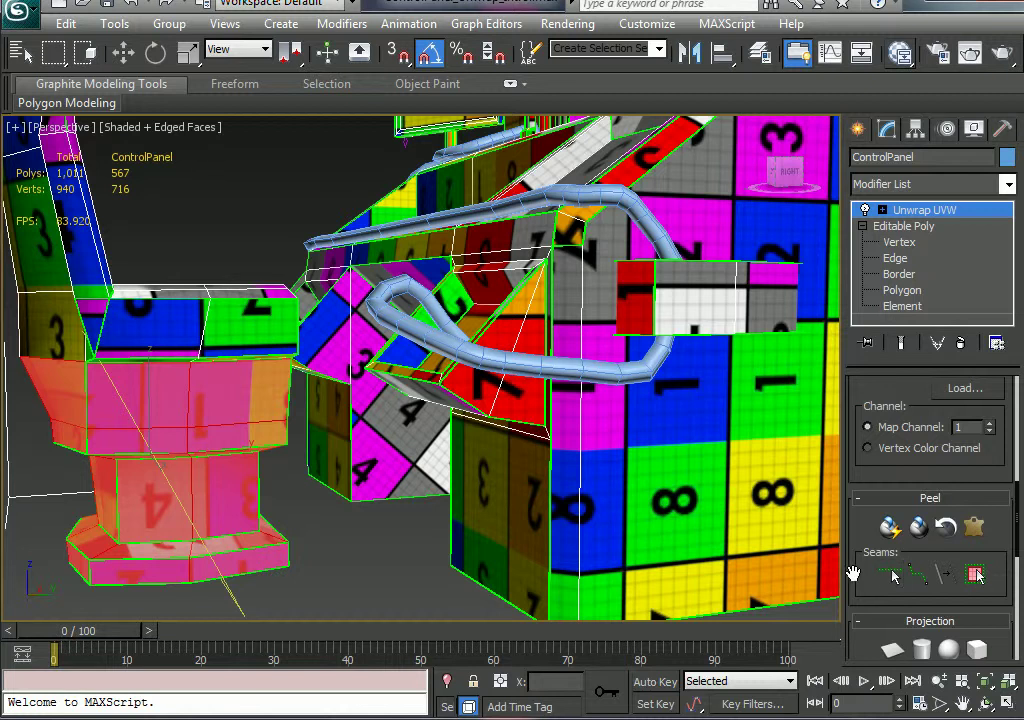
drag(852, 573, 848, 370)
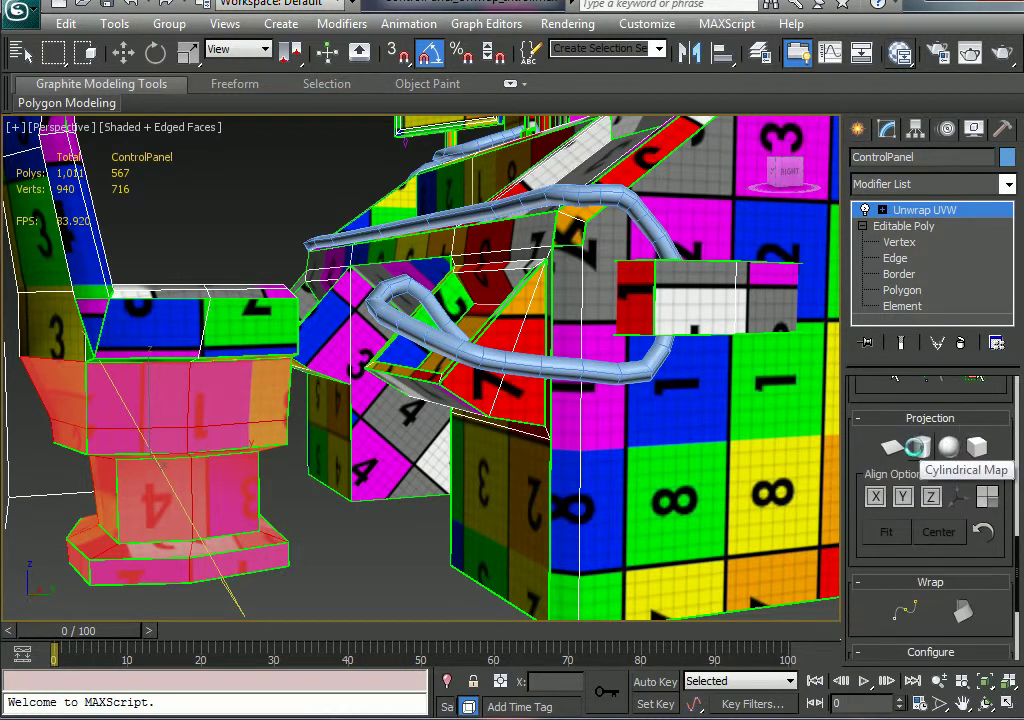
click(922, 452)
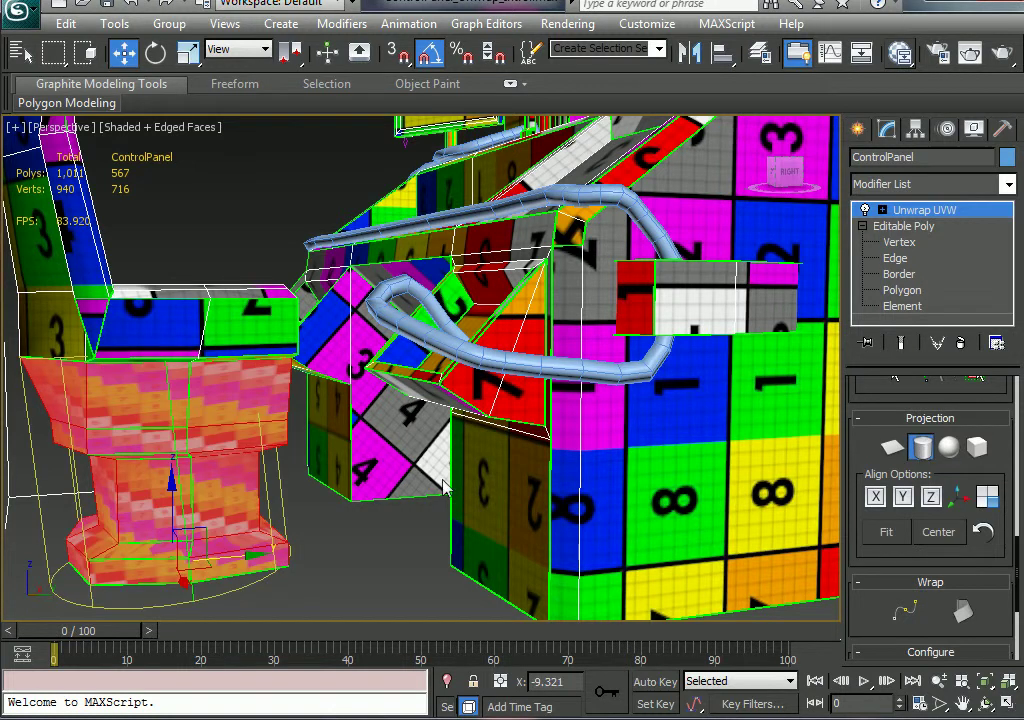
Rotate the cylindrical projection gizmo by -5 degrees to align it upright with the pedestal.
alt+middle_drag(300, 470, 281, 535)
drag(293, 532, 240, 512)
right_click(233, 490)
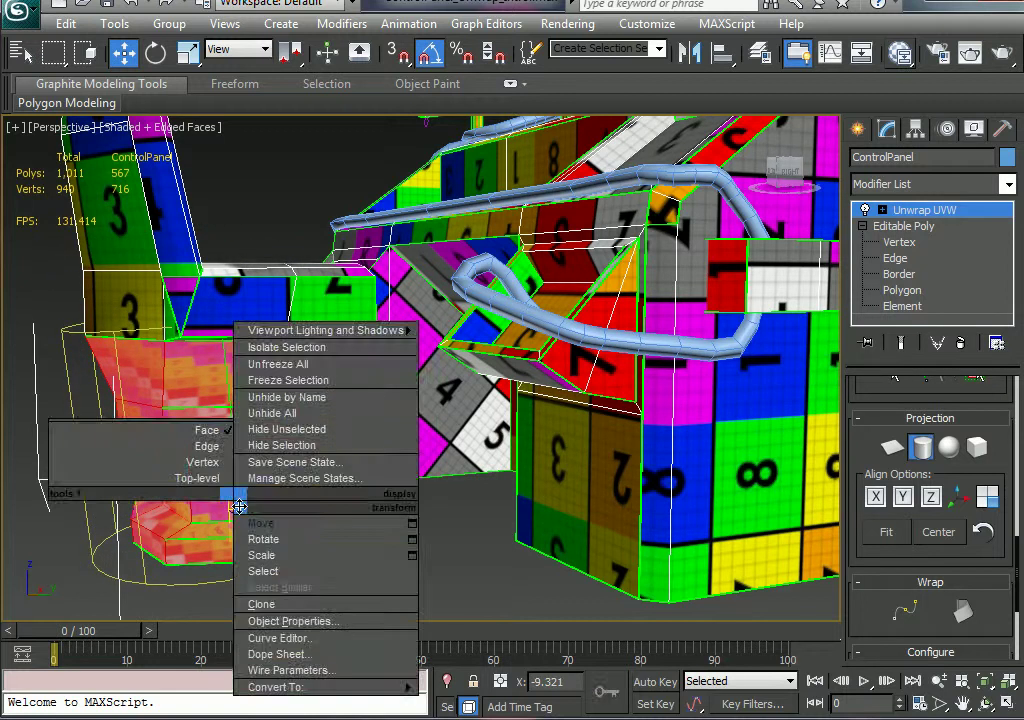
click(263, 540)
mouse_move(185, 468)
mouse_down()
mouse_move(171, 473)
mouse_move(240, 469)
mouse_move(192, 473)
mouse_up()
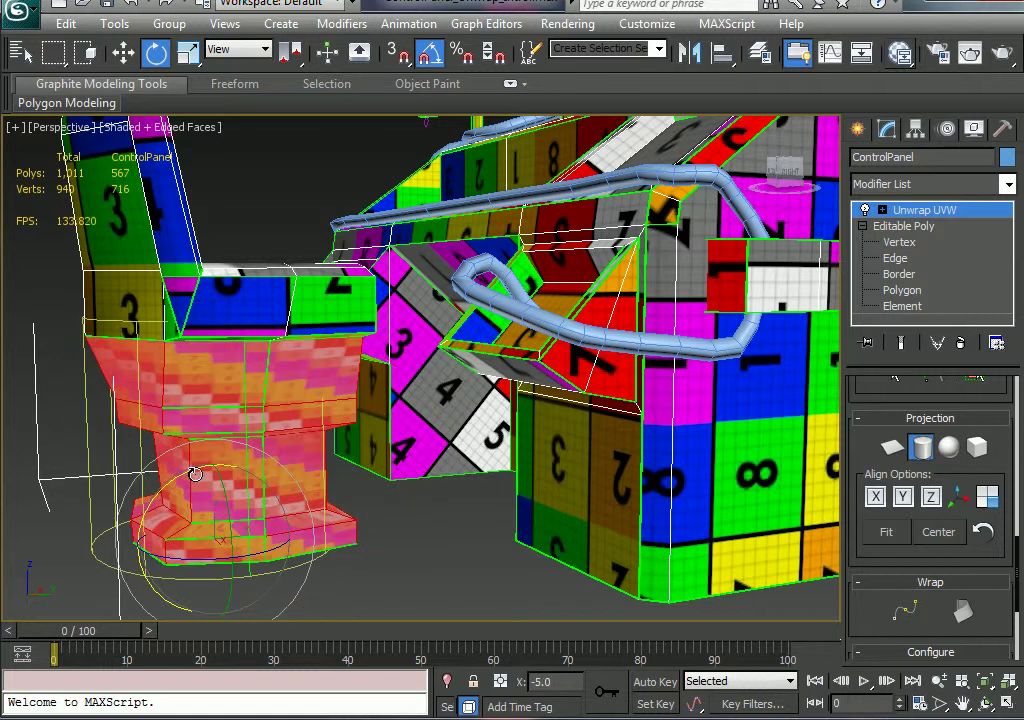
Move the cylindrical projection gizmo to center it around the pedestal and fit it to the selected faces.
alt+middle_drag(195, 474, 231, 498)
right_click(256, 507)
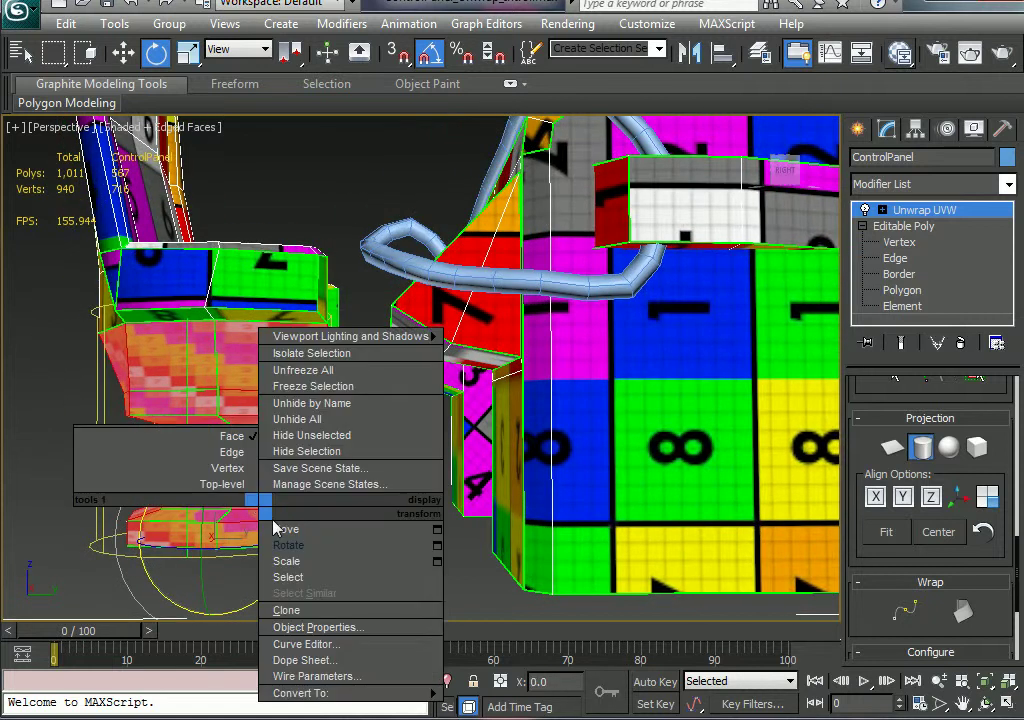
click(274, 528)
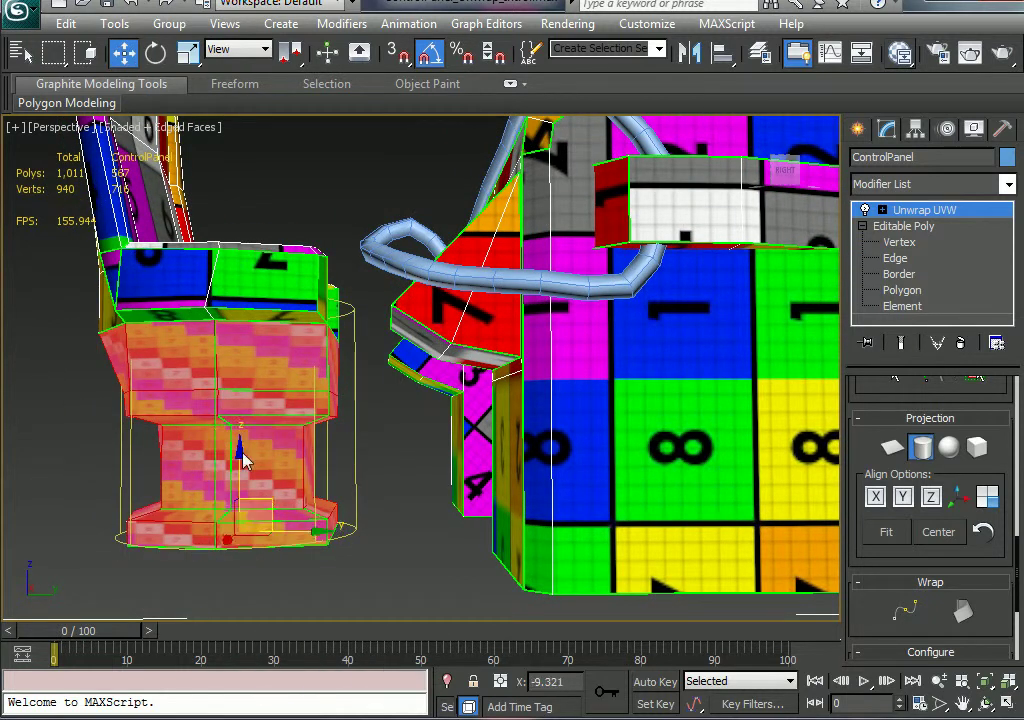
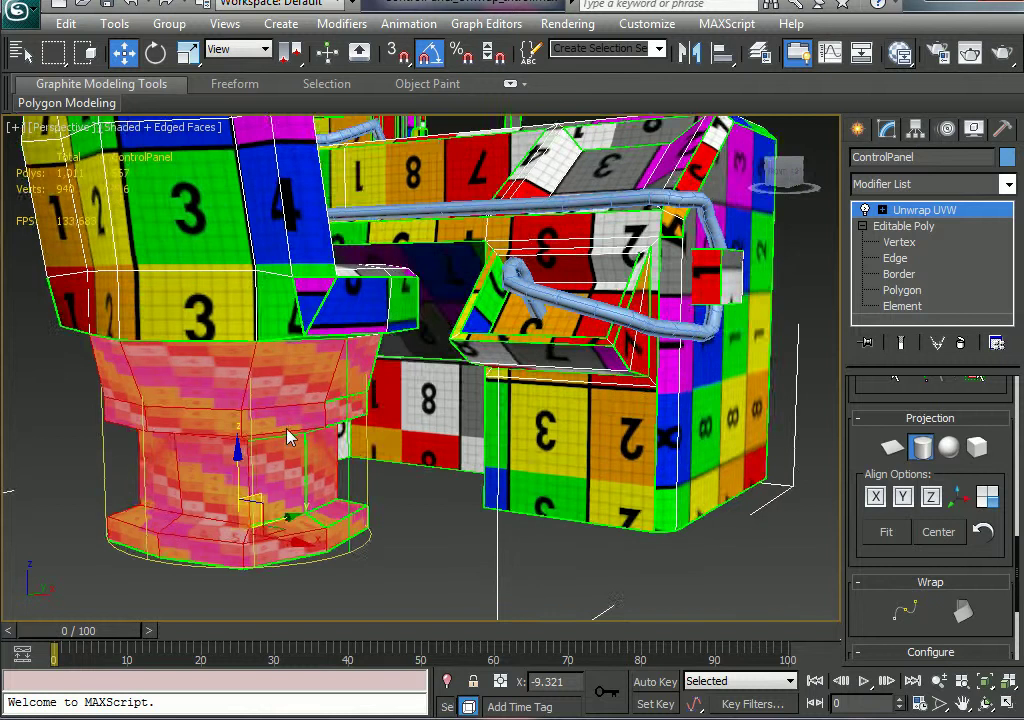
scroll(367, 331, down, 8)
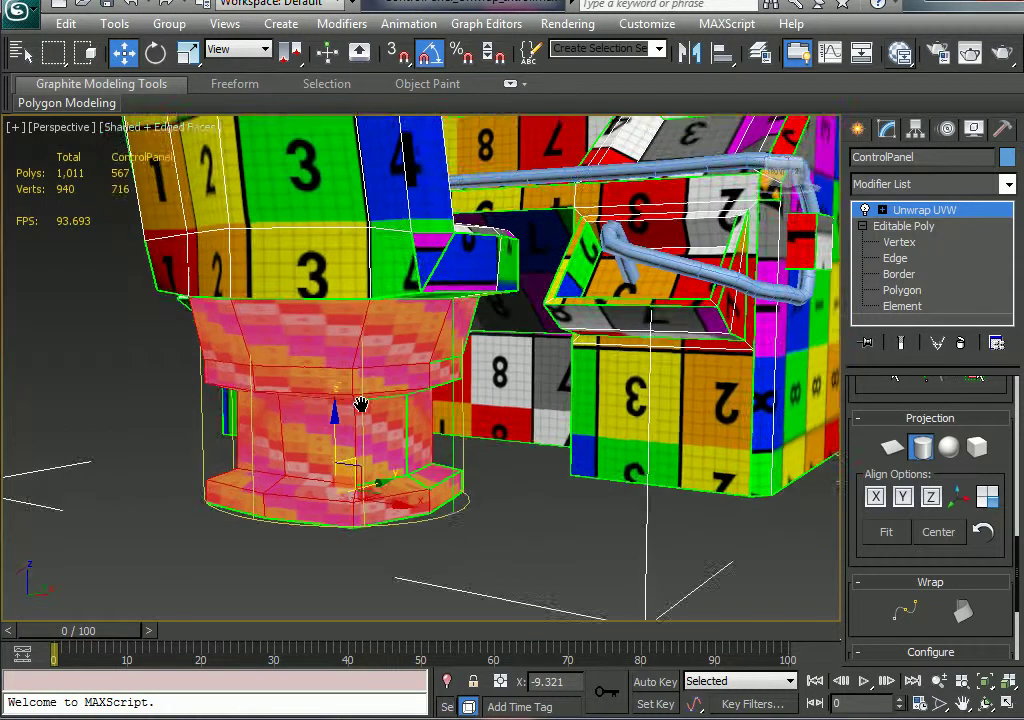
click(888, 534)
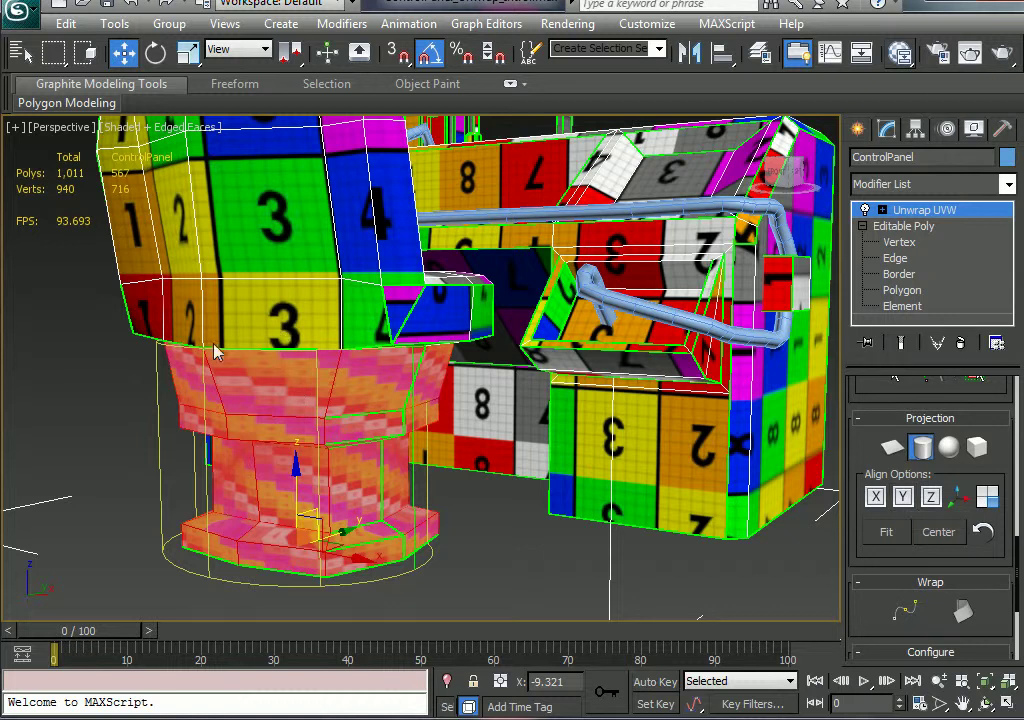
Compare the cylindrical projection's X and Y alignments, and align it to the Z axis.
click(876, 497)
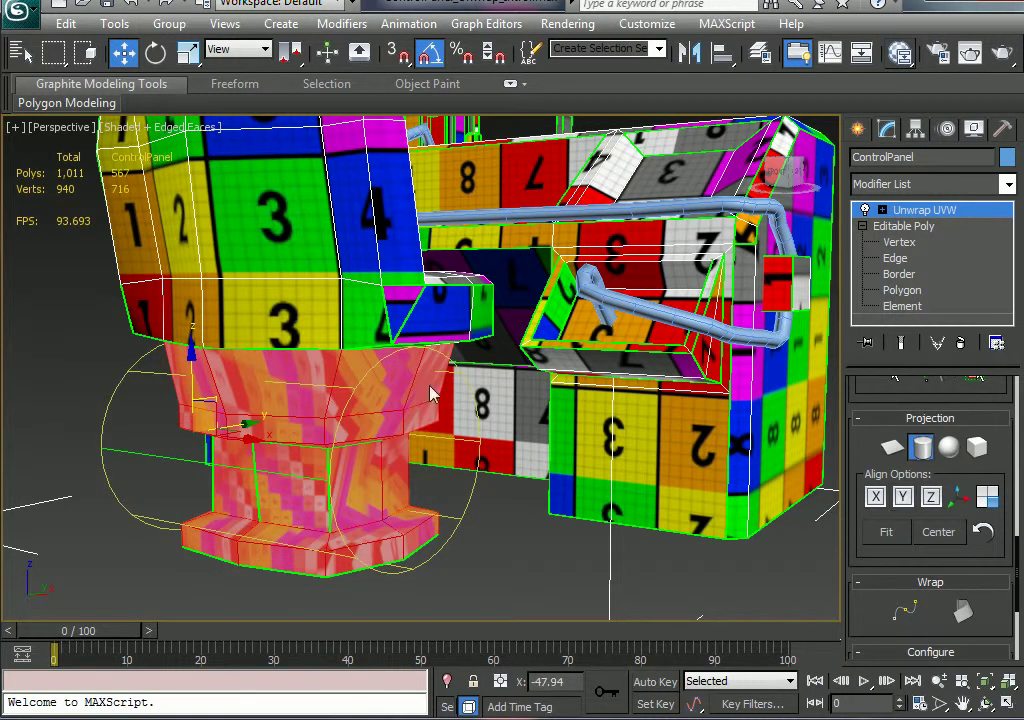
click(904, 506)
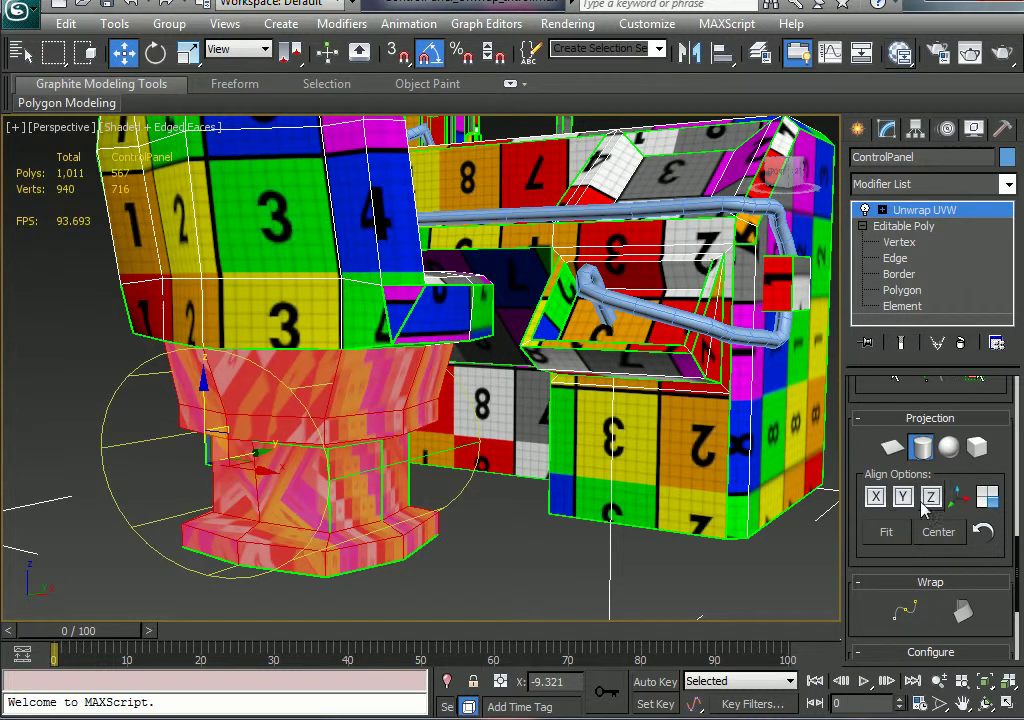
click(928, 503)
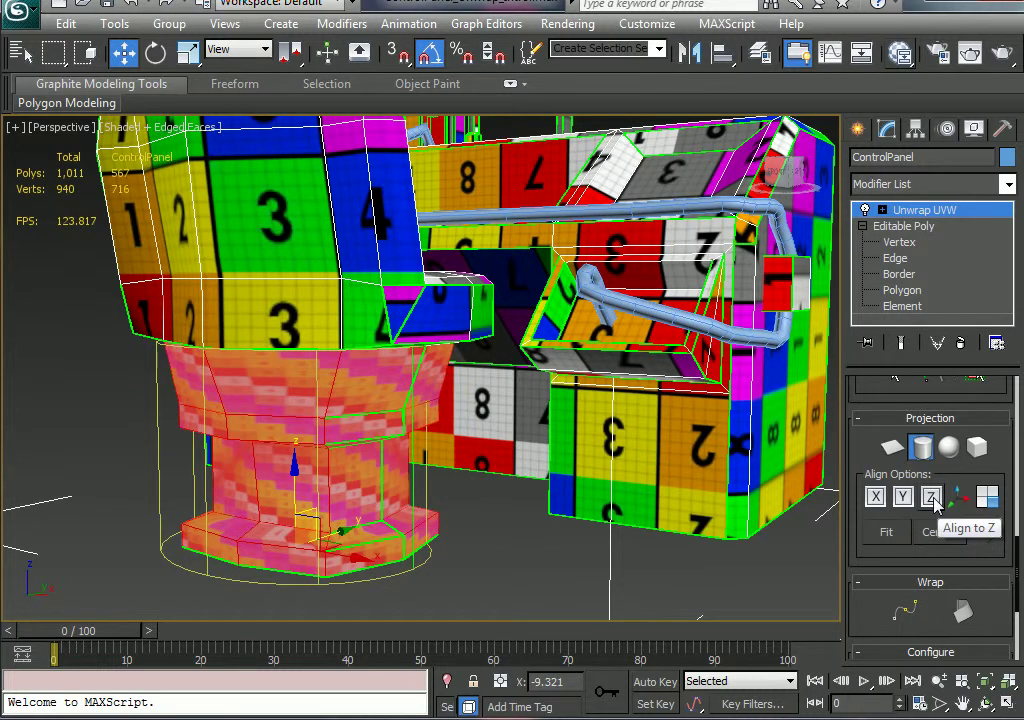
Examine the pedestal's cylindrical UV shell in the UV editor and the checker size on its faces in the viewport.
alt+middle_drag(482, 495, 448, 491)
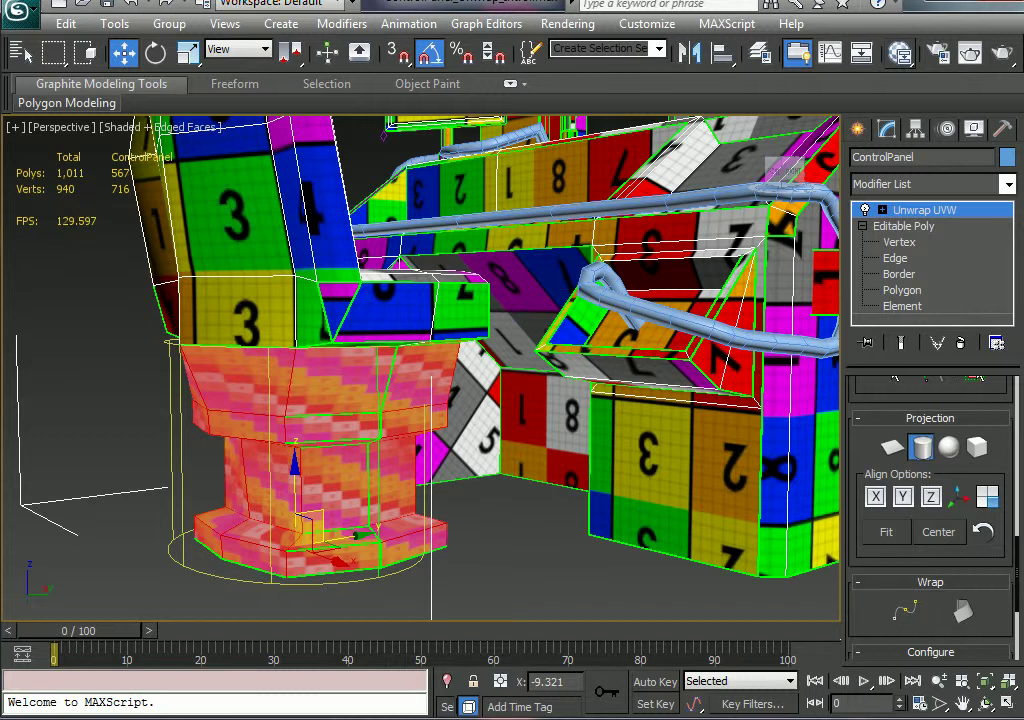
click(240, 642)
scroll(697, 386, down, 5)
middle_drag(697, 388, 688, 362)
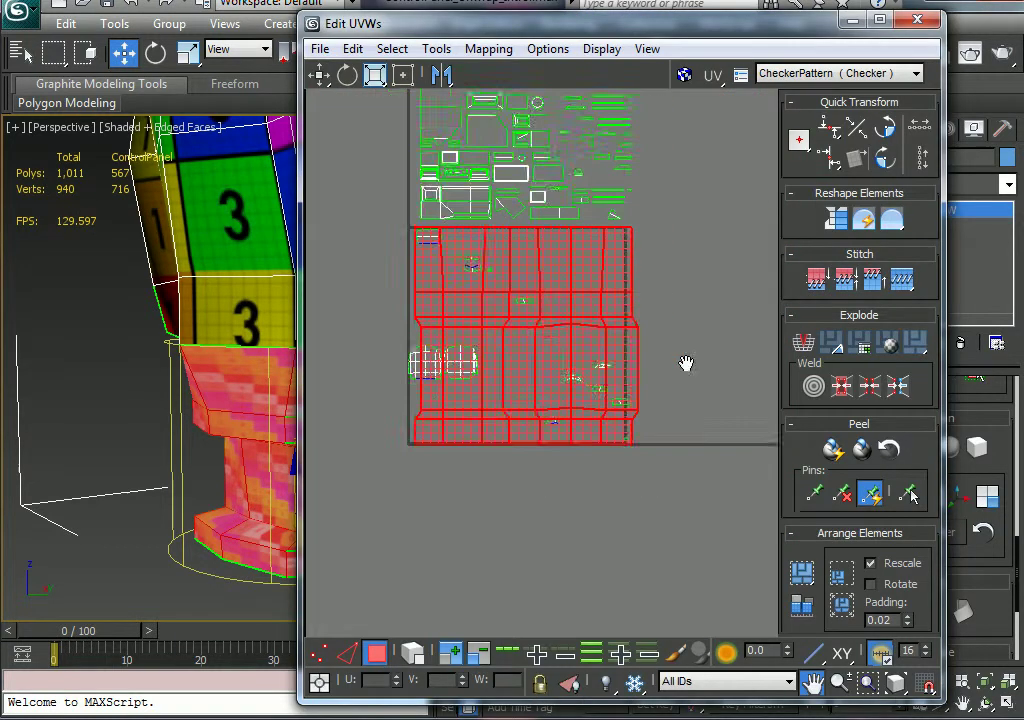
scroll(549, 307, up, 2)
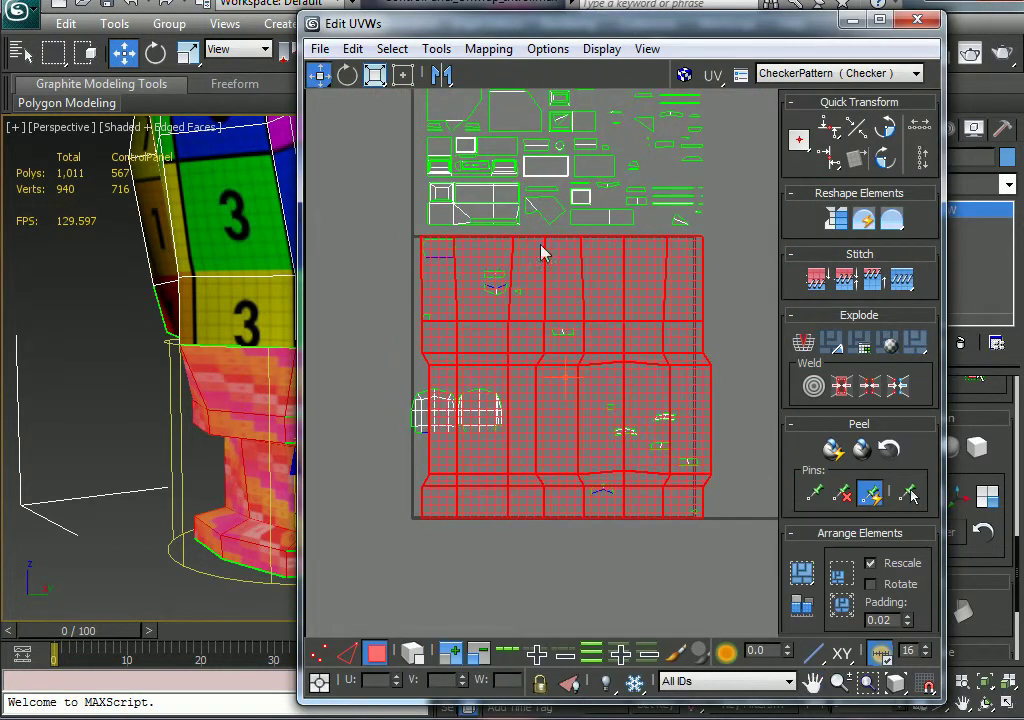
scroll(626, 375, down, 1)
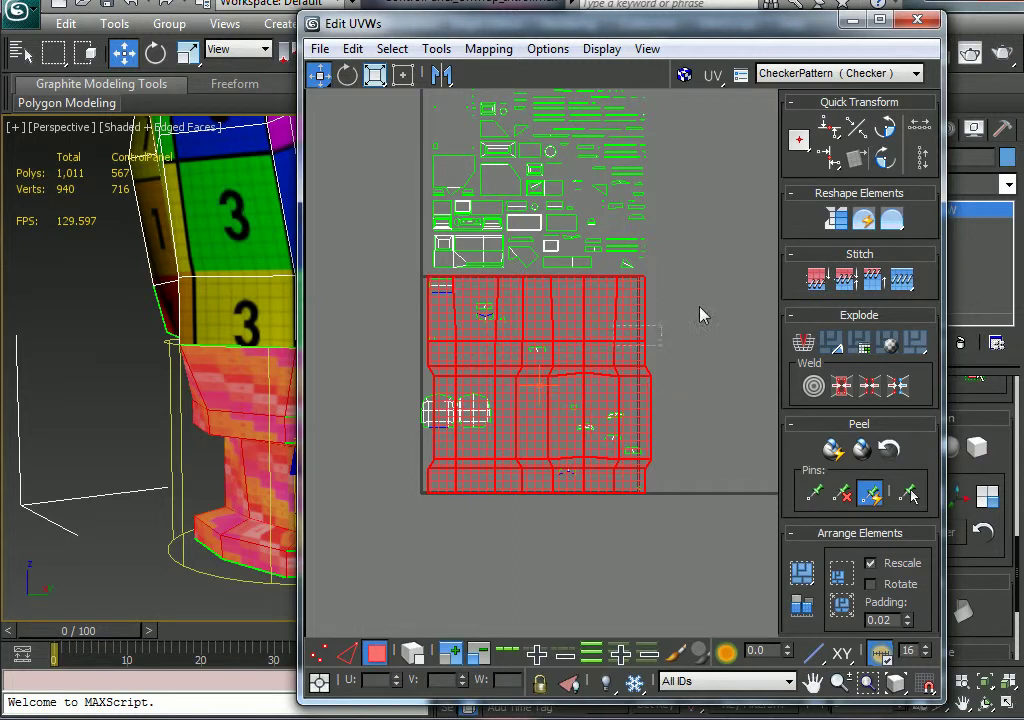
click(850, 22)
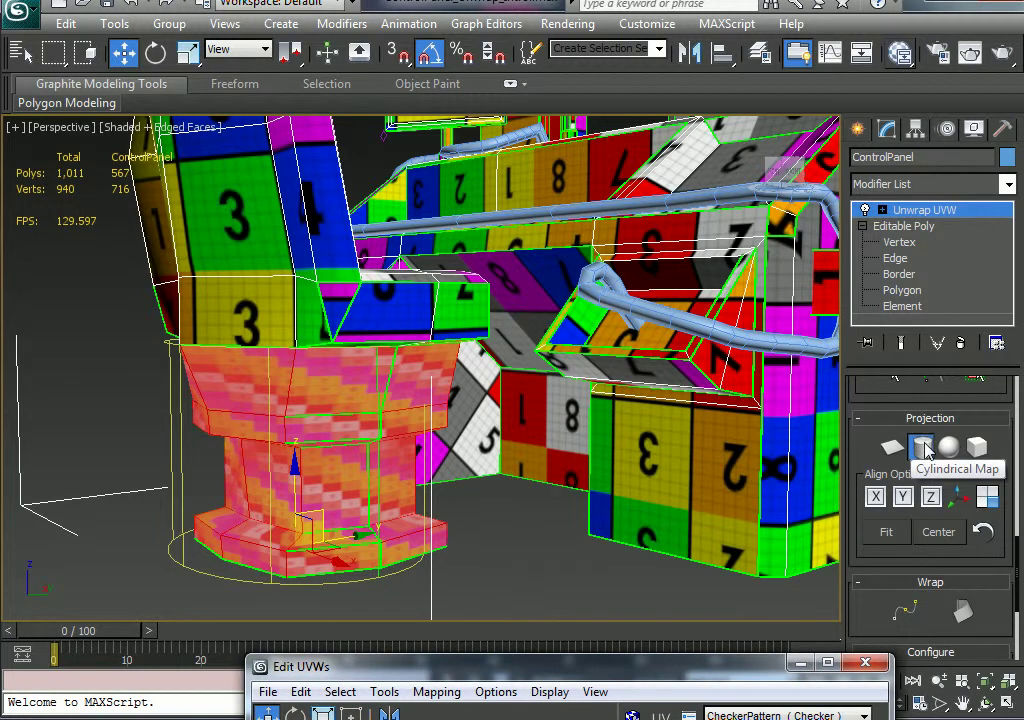
drag(553, 671, 643, 58)
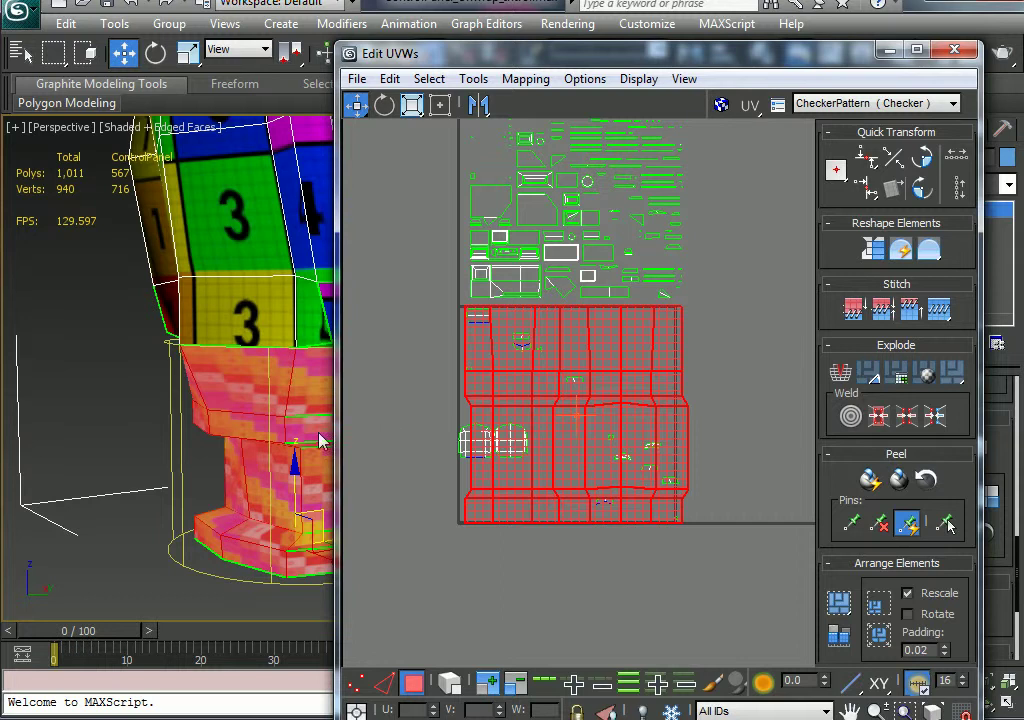
scroll(231, 418, up, 8)
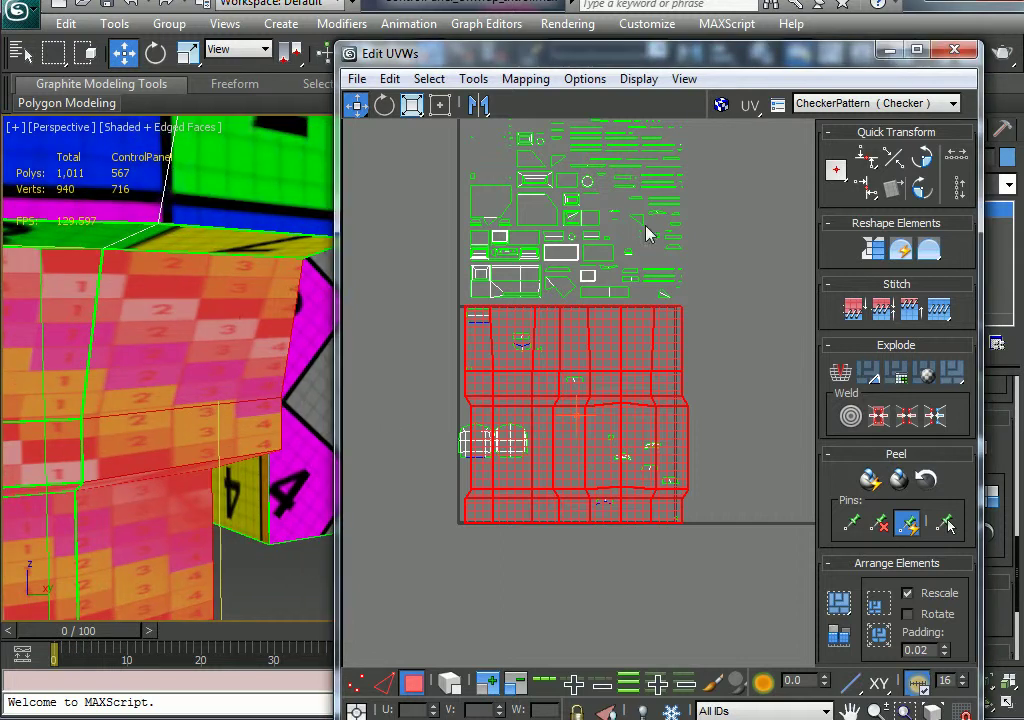
Minimize the UV editor and stretch the cylindrical projection gizmo vertically with the Scale tool.
click(891, 50)
scroll(512, 416, down, 6)
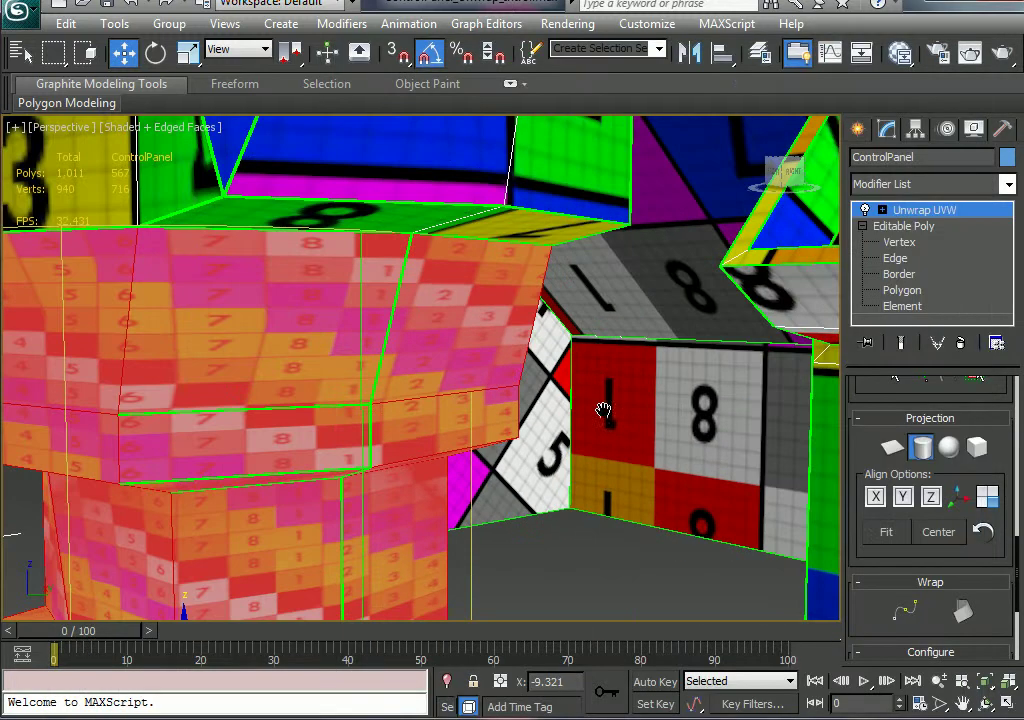
right_click(342, 447)
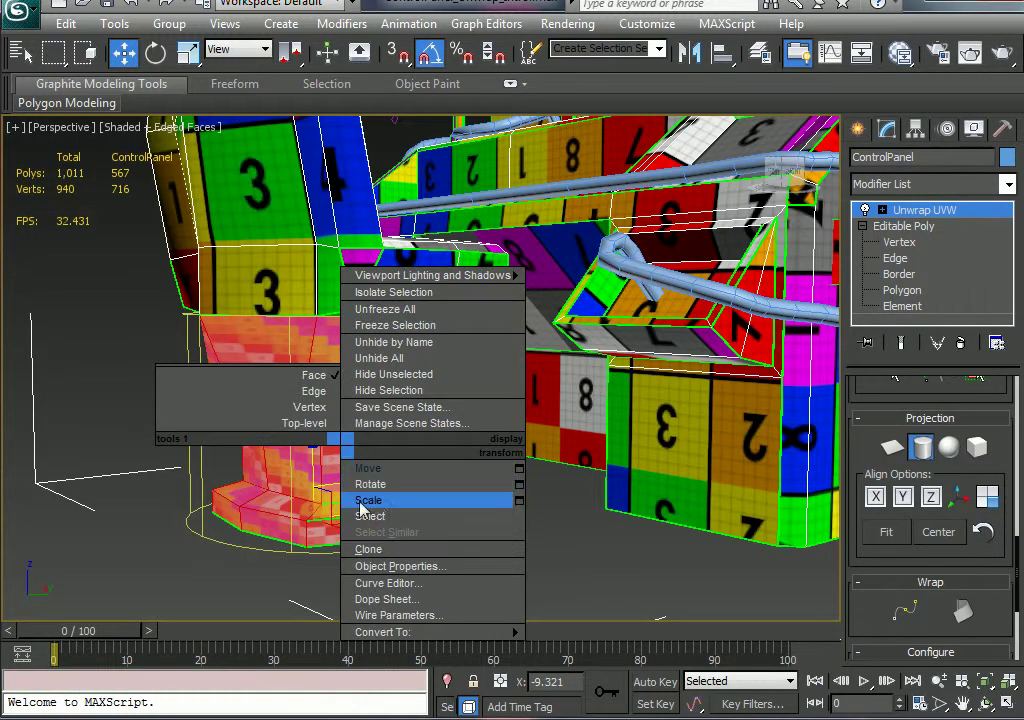
click(370, 500)
drag(309, 437, 290, 354)
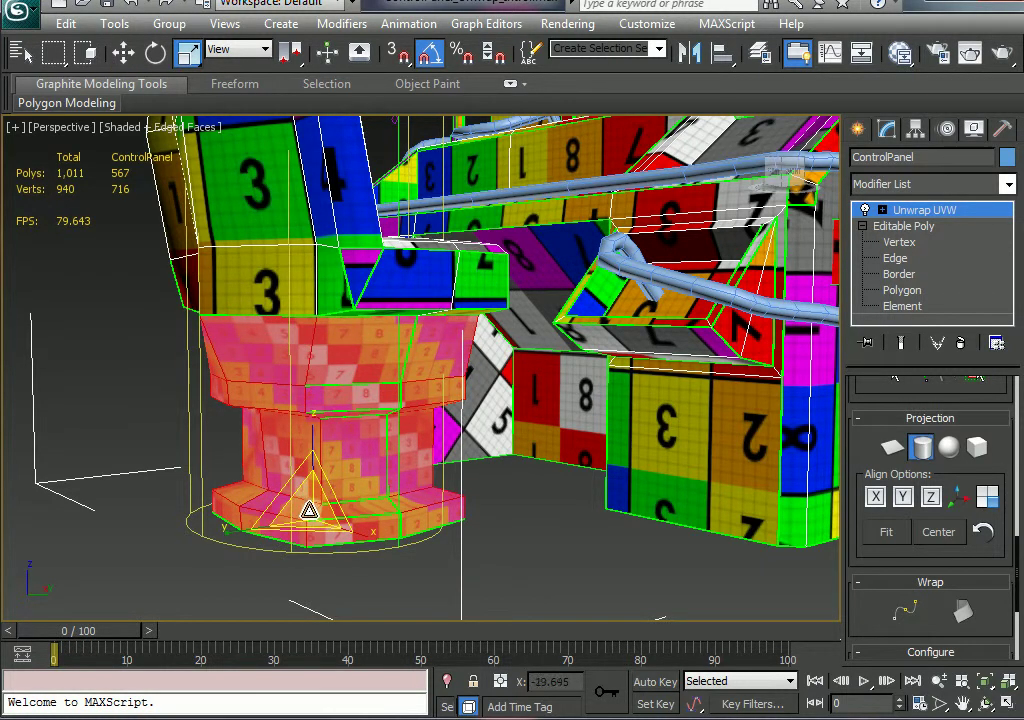
Scale the cylindrical projection gizmo up uniformly well beyond the pedestal and adjust its height to even out the checker squares.
drag(306, 507, 438, 286)
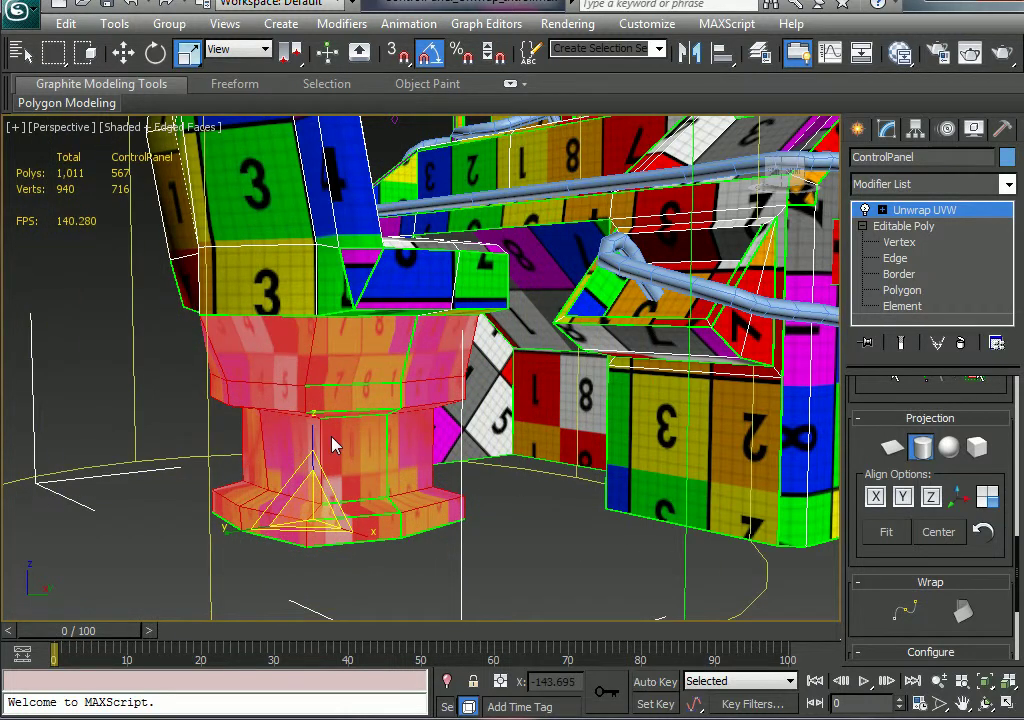
drag(315, 430, 314, 465)
mouse_move(316, 403)
alt+middle_down()
mouse_move(443, 383)
mouse_move(309, 403)
alt+middle_up()
drag(313, 443, 314, 446)
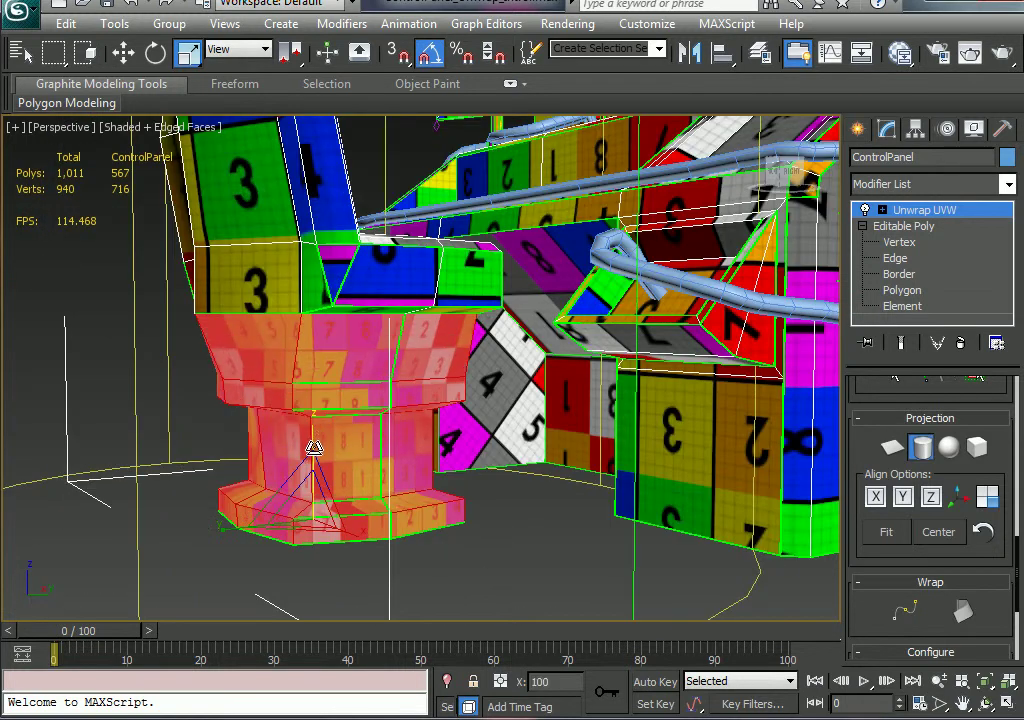
Check the pedestal's reshaped shell in the UV editor, close the editor and end the cylindrical mapping.
alt+middle_drag(416, 437, 280, 622)
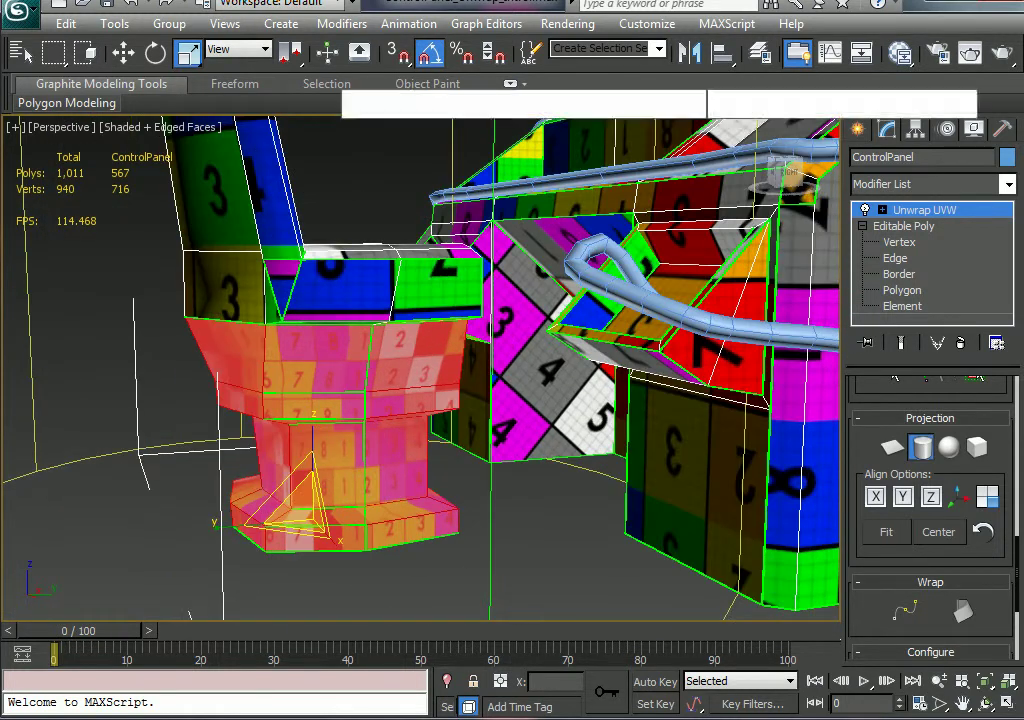
key(ctrl+e)
scroll(630, 470, up, 3)
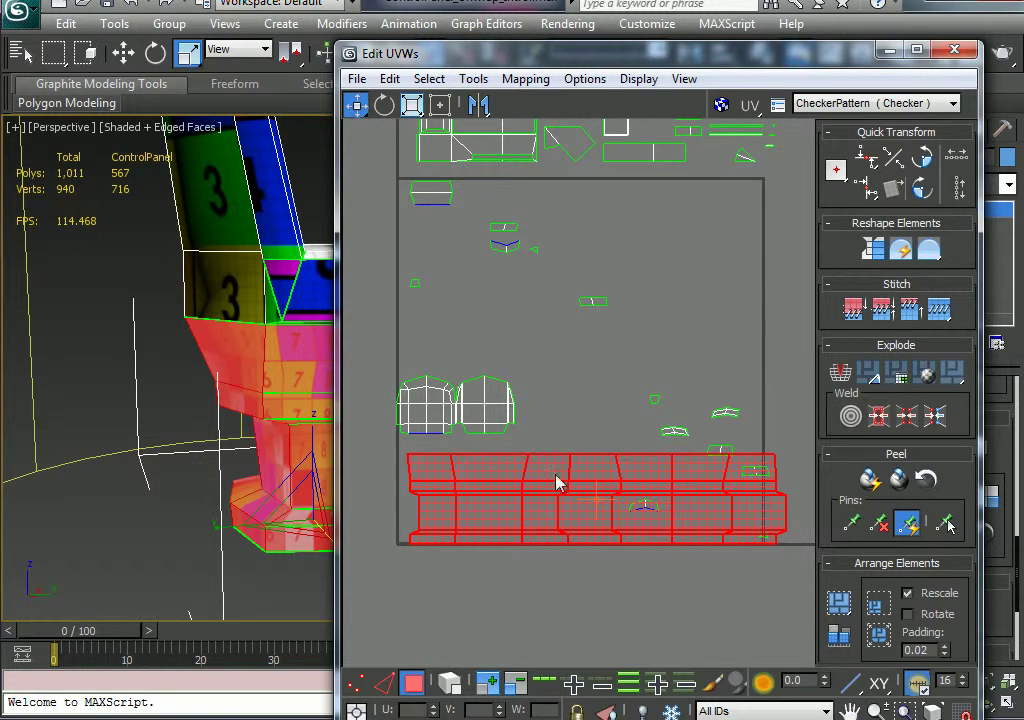
scroll(174, 430, down, 6)
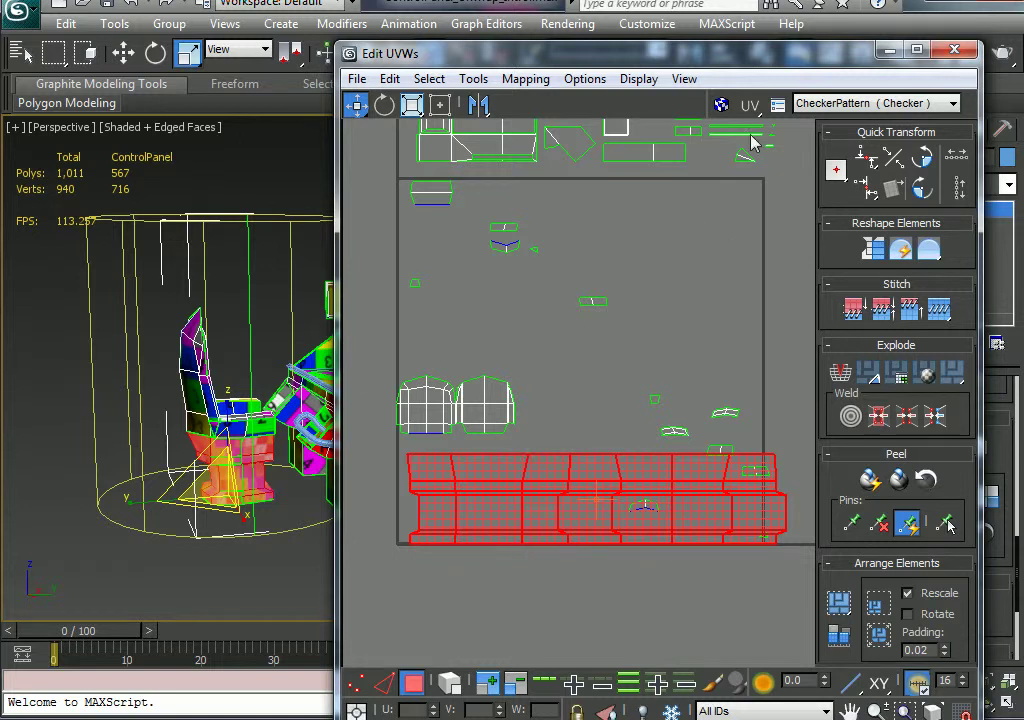
click(954, 49)
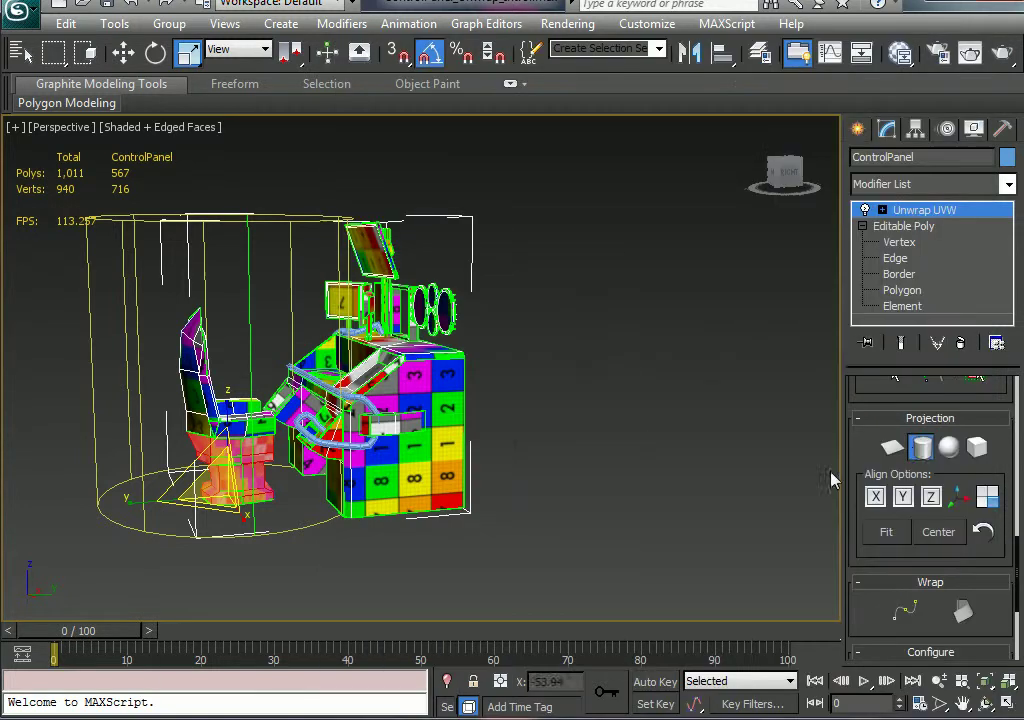
click(924, 452)
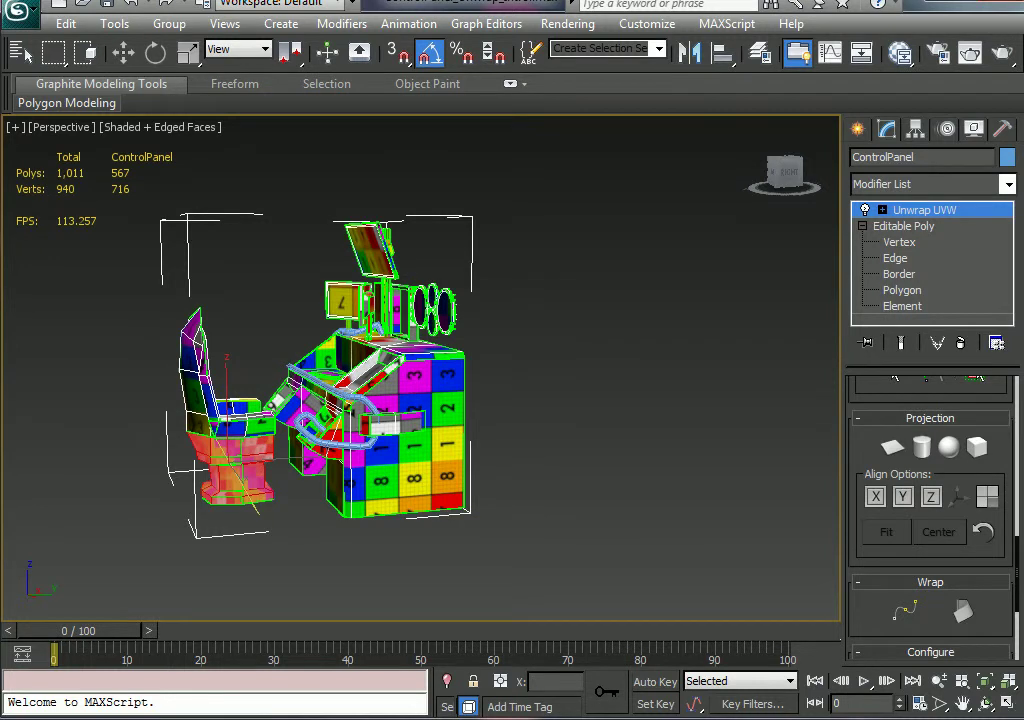
Reopen the UV editor and scale the pedestal's shell down proportionally in freeform mode to match the chair's checker size.
key(ctrl+e)
middle_drag(627, 466, 622, 384)
scroll(625, 415, up, 1)
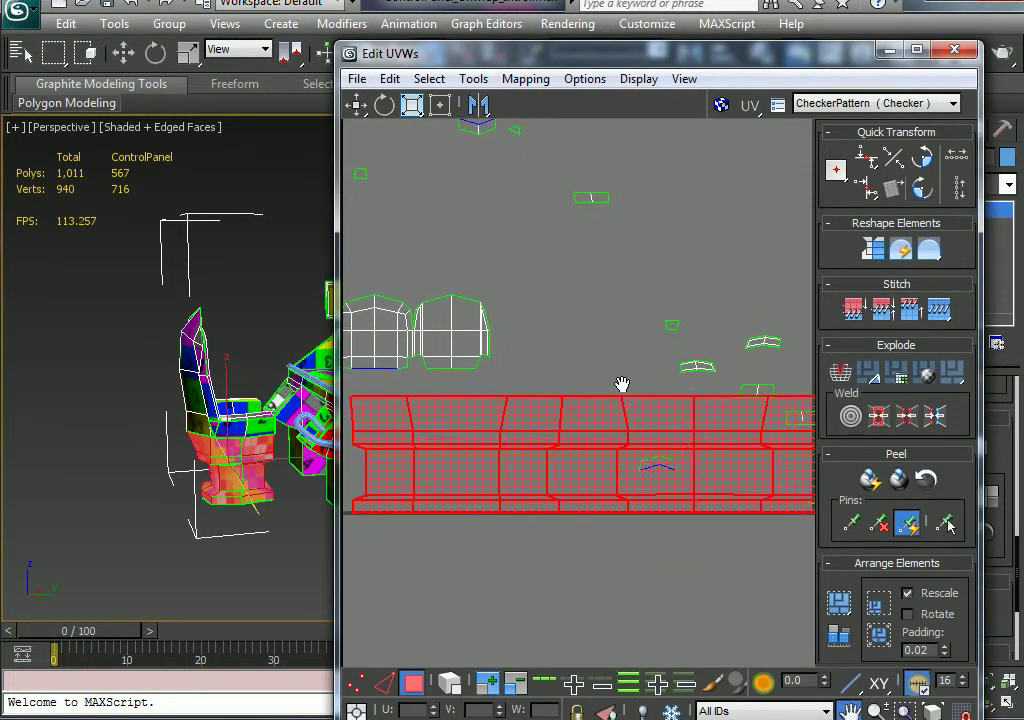
scroll(622, 384, down, 1)
key(w)
scroll(272, 480, up, 5)
middle_drag(235, 500, 361, 380)
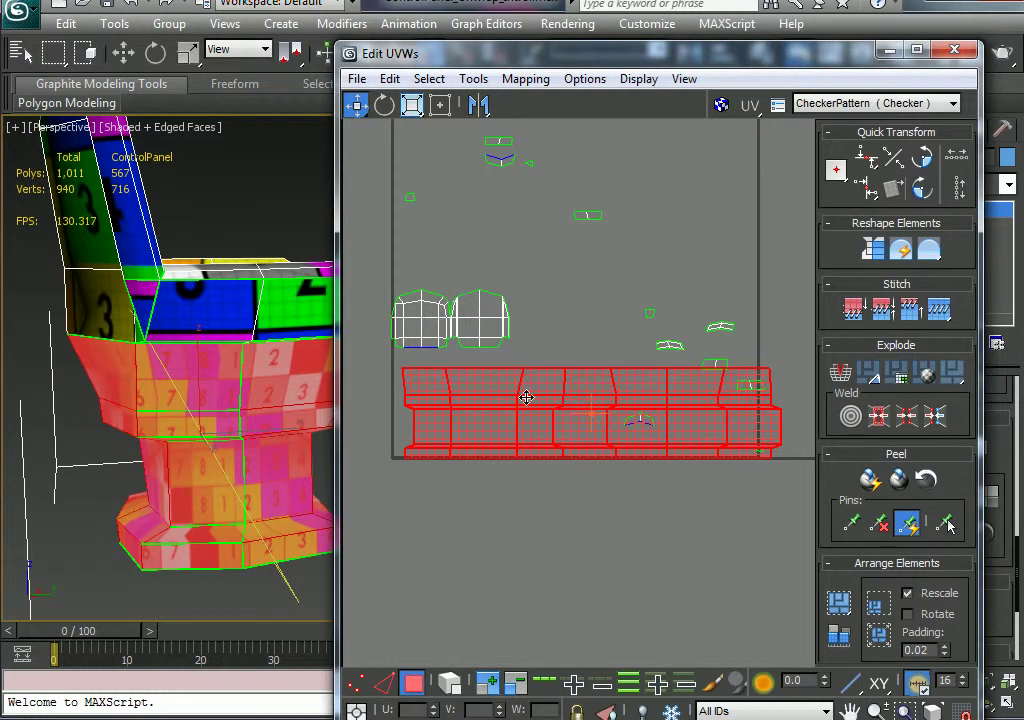
click(441, 105)
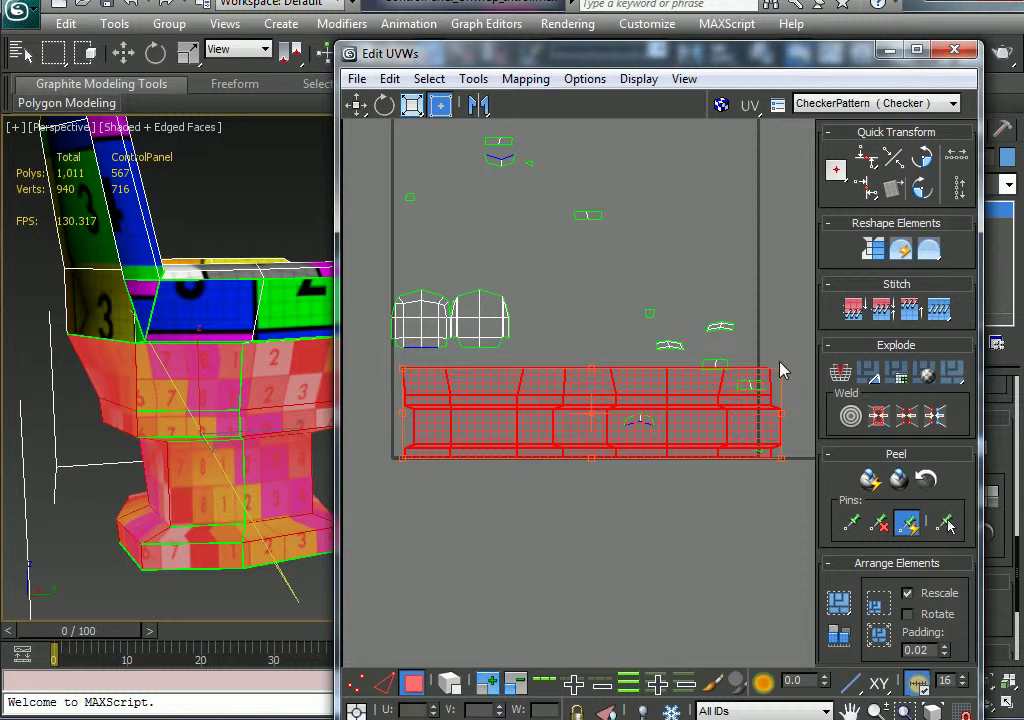
drag(782, 364, 540, 419)
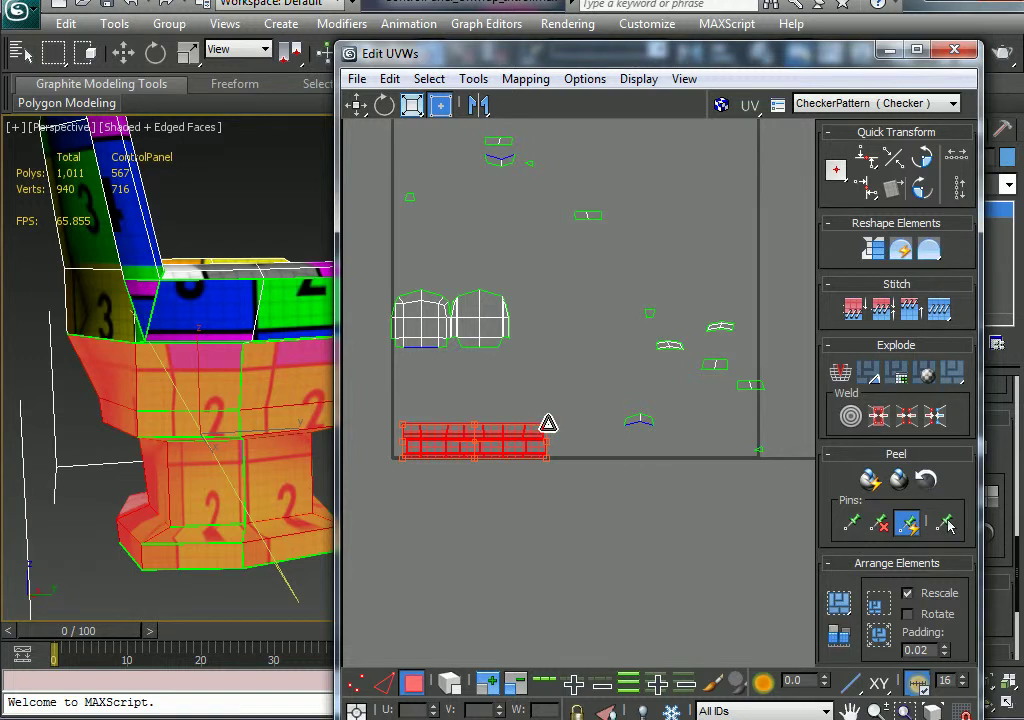
mouse_move(548, 424)
mouse_down()
mouse_move(576, 405)
mouse_move(556, 411)
mouse_up()
alt+middle_drag(248, 386, 215, 322)
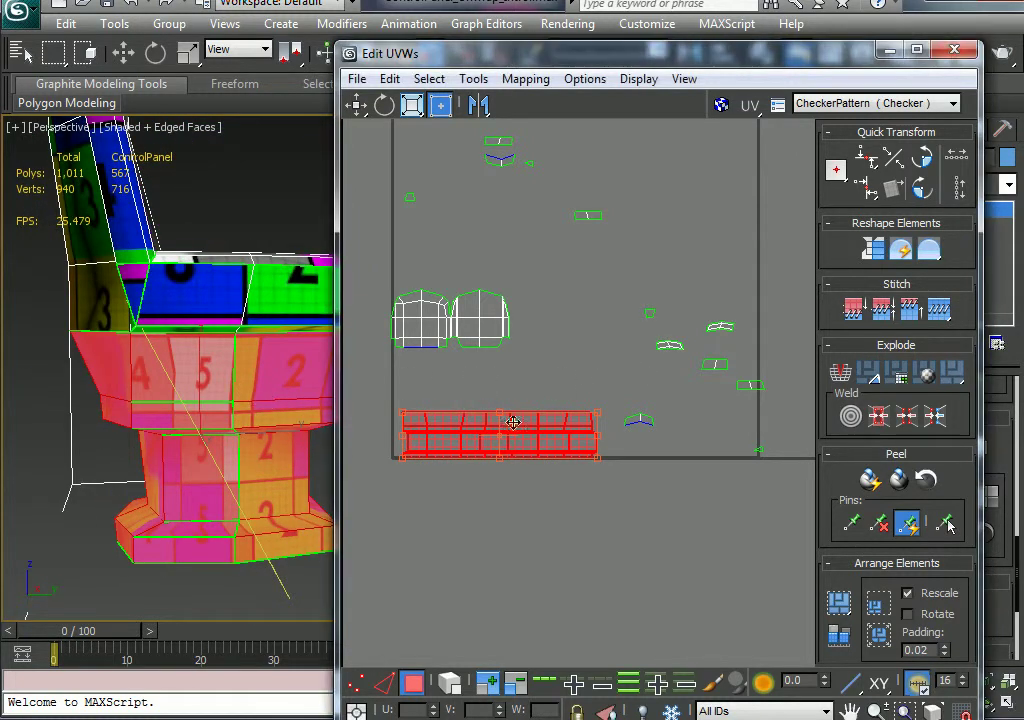
Move the pedestal's shell just below the UV tile and clear the face selection.
middle_drag(531, 427, 634, 345)
scroll(528, 409, up, 1)
drag(639, 390, 631, 471)
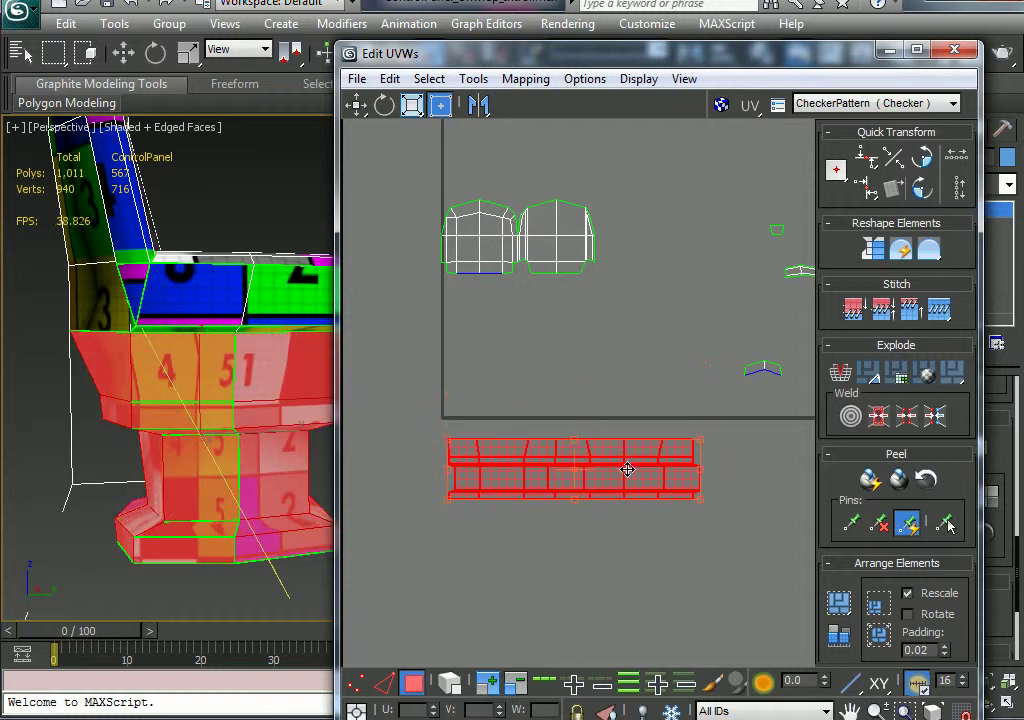
middle_drag(631, 471, 625, 445)
alt+middle_drag(279, 441, 313, 407)
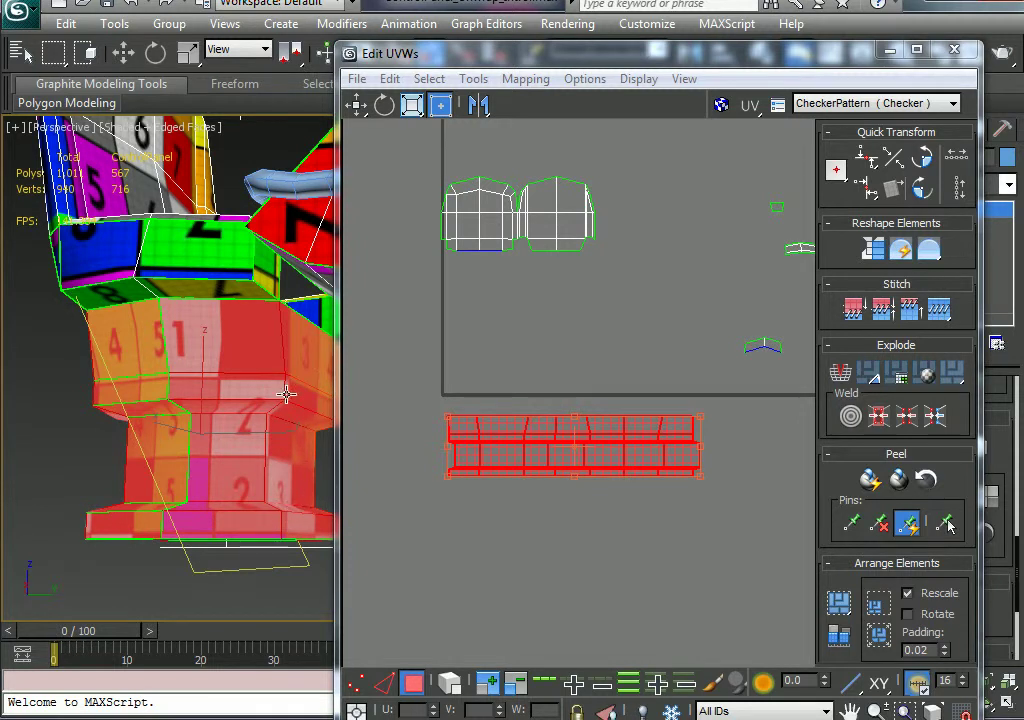
click(388, 503)
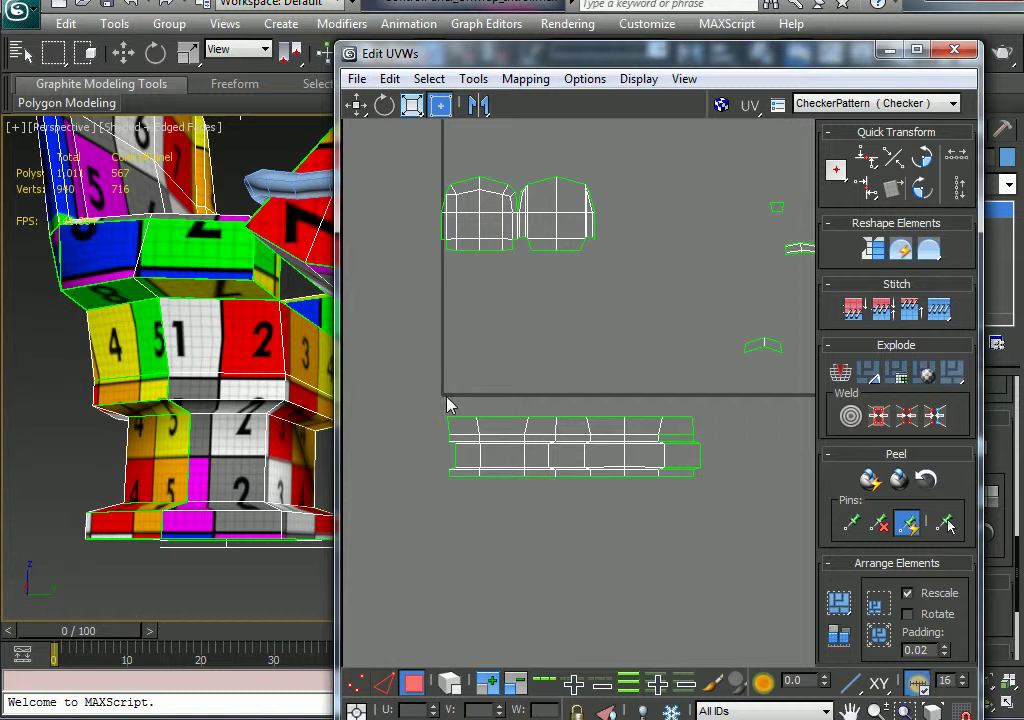
Break off the leftmost column of faces from the pedestal's shell and move it beside the shell's right end.
drag(431, 402, 464, 505)
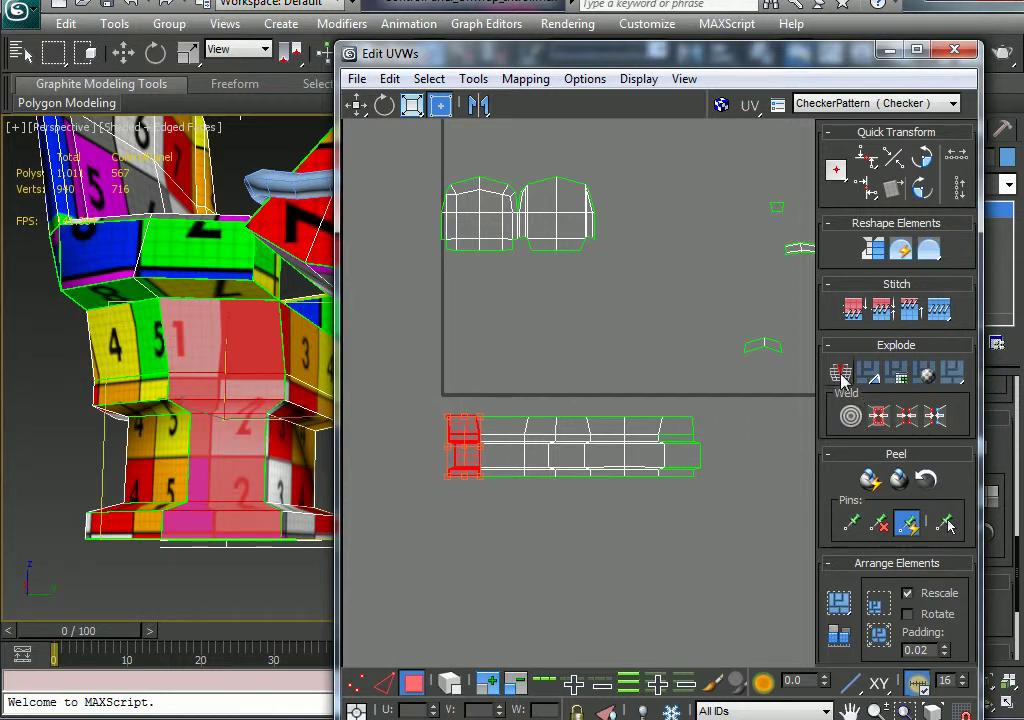
drag(456, 466, 715, 469)
scroll(710, 484, up, 2)
scroll(710, 484, up, 3)
middle_drag(690, 350, 636, 229)
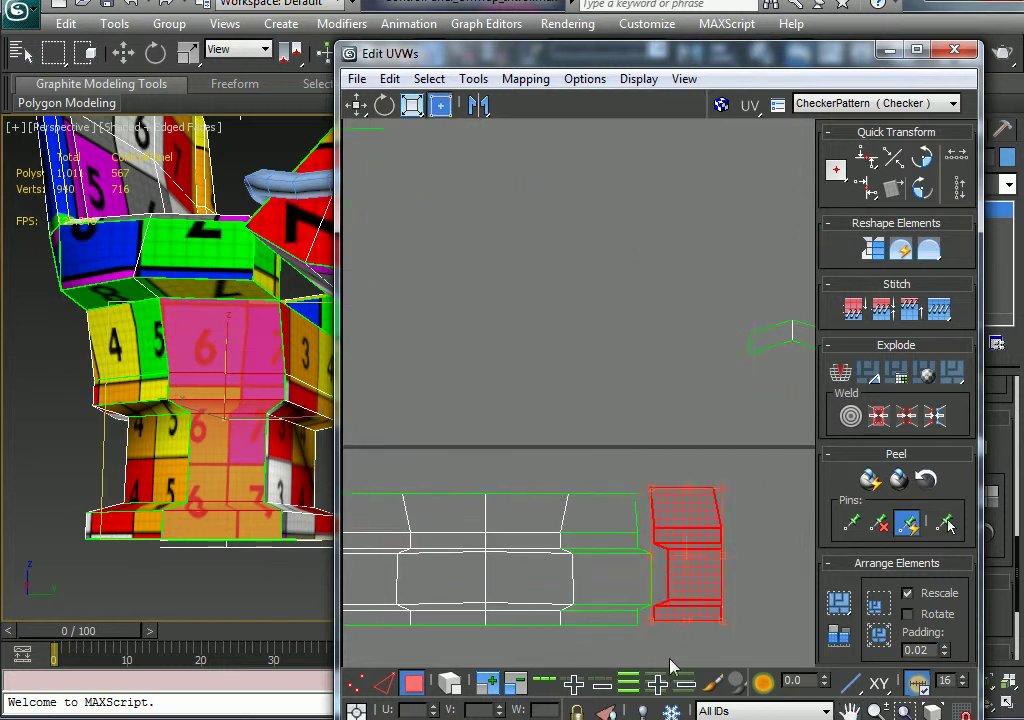
Move the broken-off column of faces flush against the right end of the pedestal's shell.
middle_drag(647, 572, 597, 418)
scroll(640, 407, up, 3)
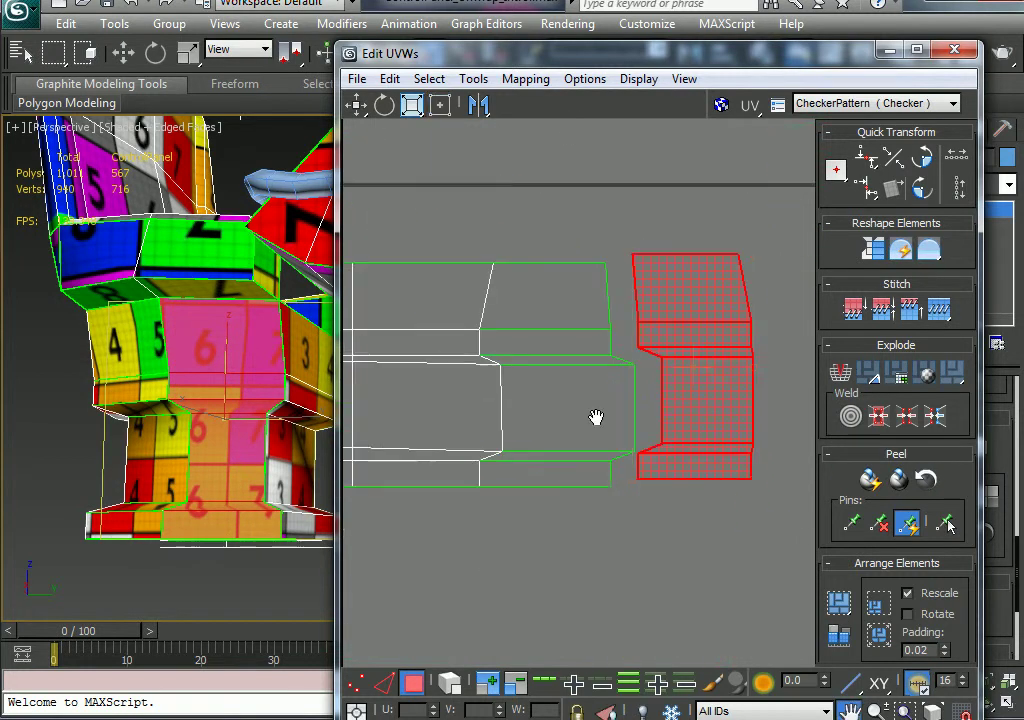
drag(713, 443, 680, 441)
Stitch the long middle vertical edge of the seam between the pedestal's shell and the attached column.
click(385, 683)
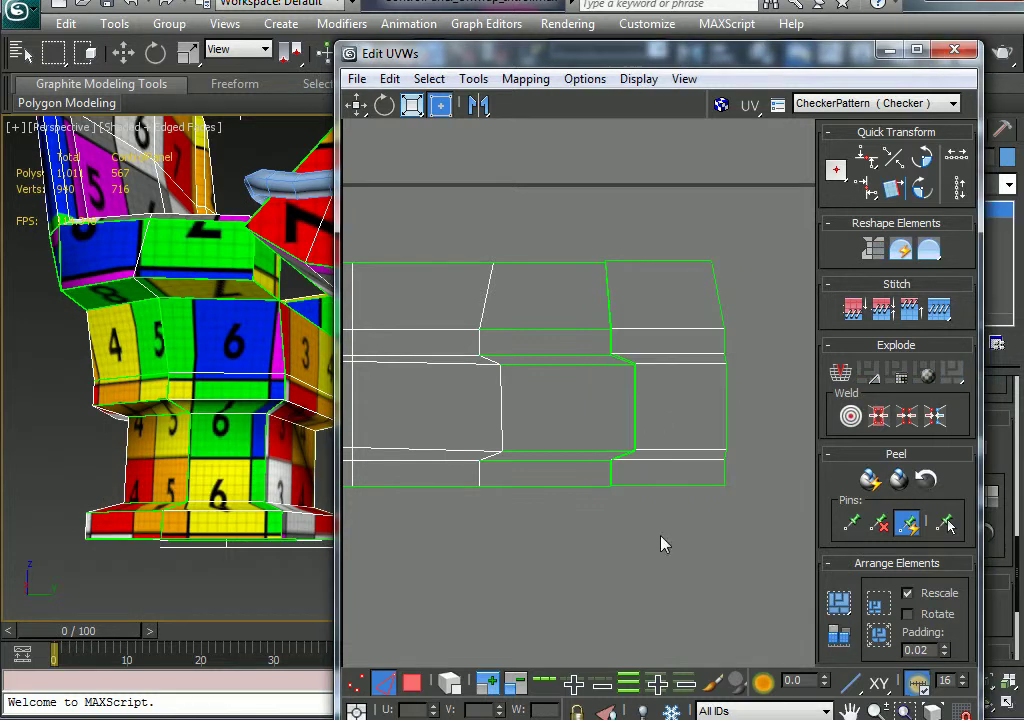
click(634, 402)
right_click(636, 400)
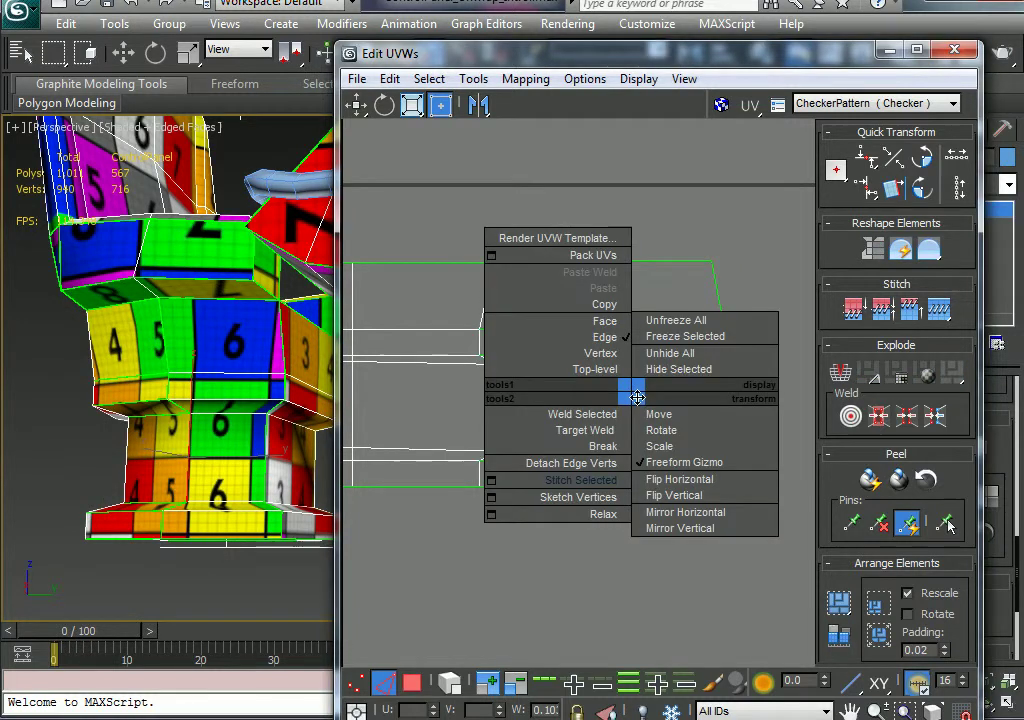
click(590, 465)
click(683, 522)
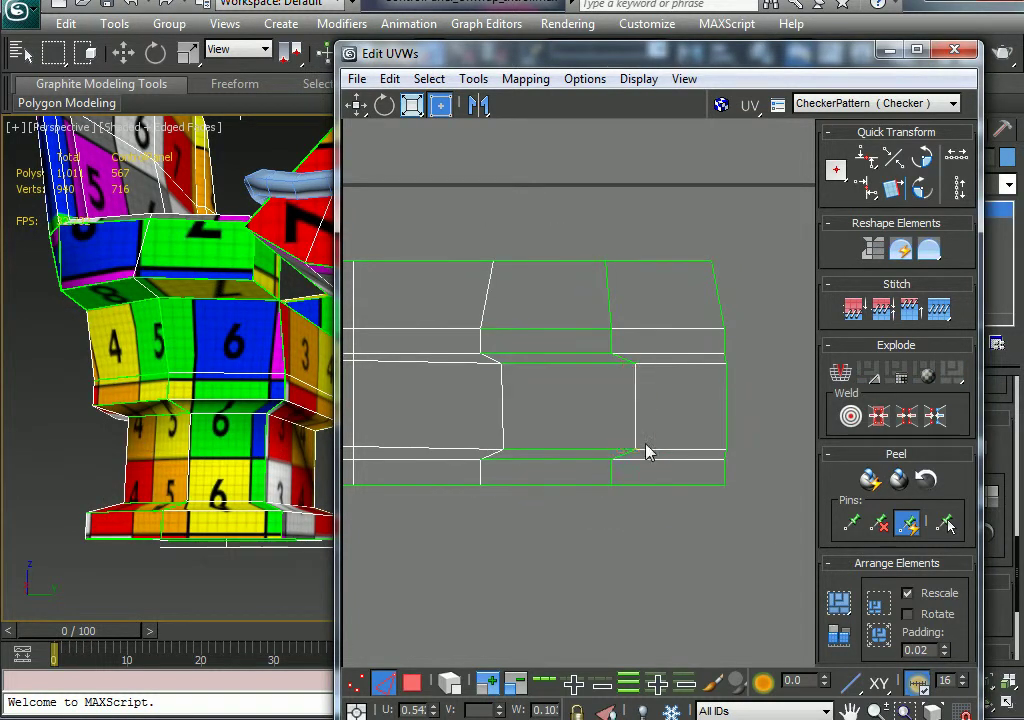
Try to stitch the upper and lower vertical edges of the column's seam all at once.
click(614, 340)
ctrl+click(607, 293)
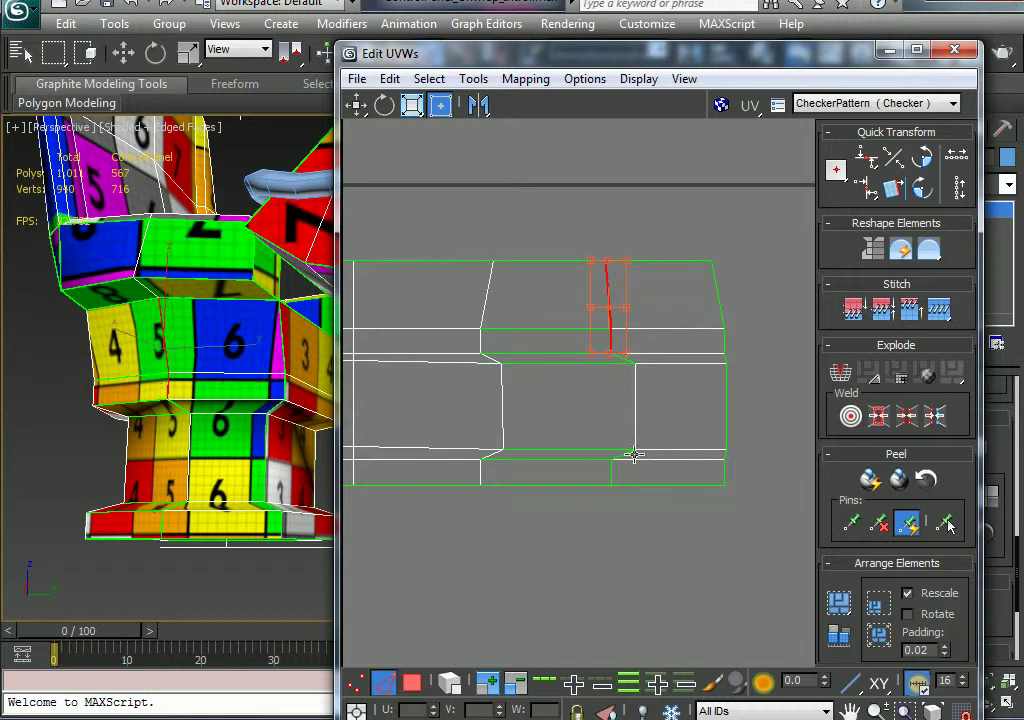
ctrl+click(613, 470)
right_click(607, 472)
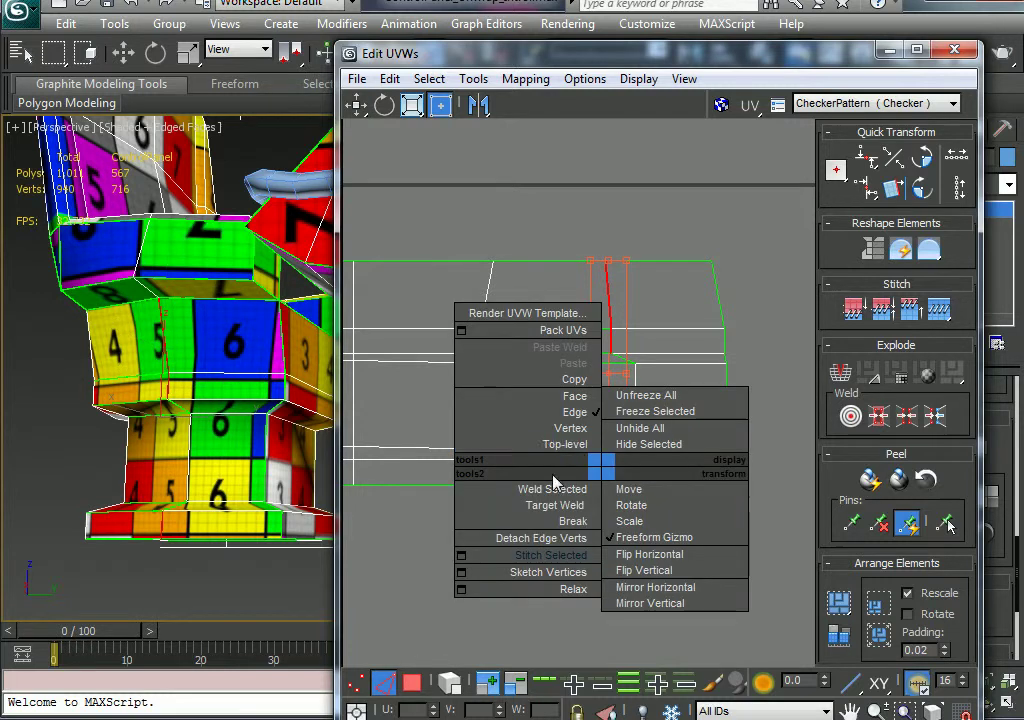
click(551, 554)
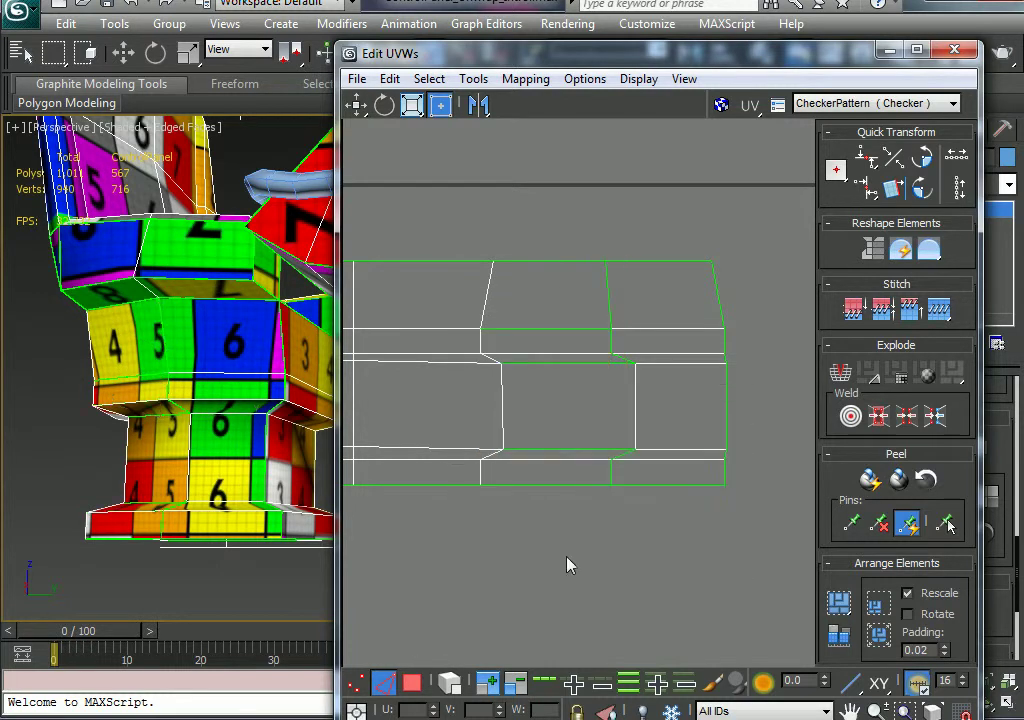
Stitch the seam's lower slanted edge, its bottom vertical edge and the slanted edge above the middle section one by one.
right_click(621, 455)
click(527, 489)
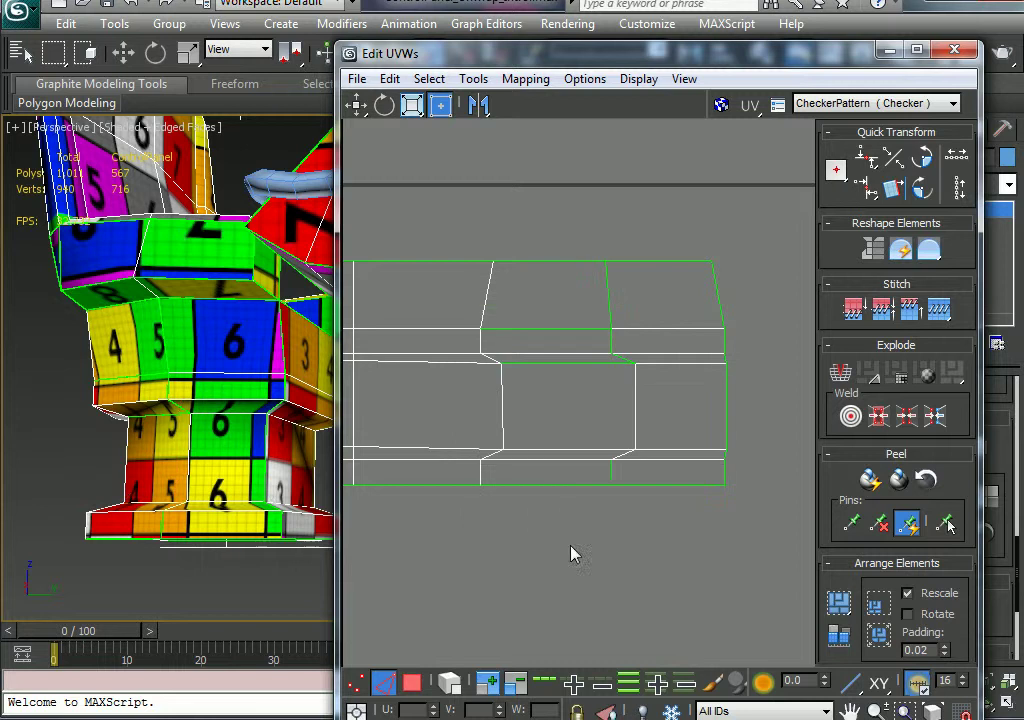
right_click(612, 472)
click(528, 505)
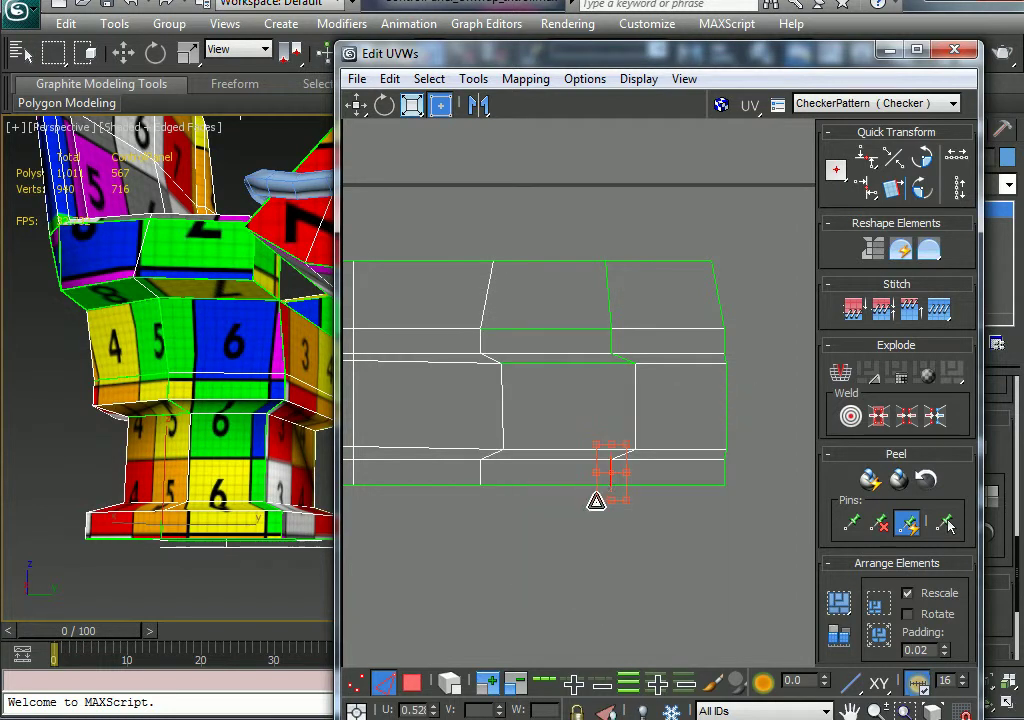
right_click(612, 474)
click(480, 558)
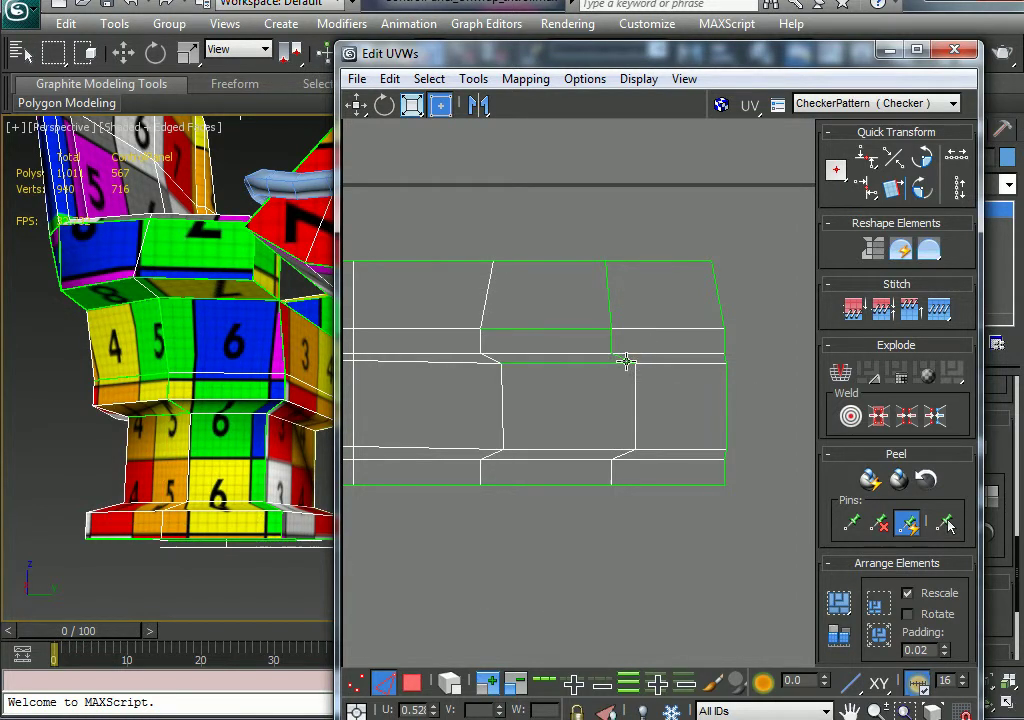
click(625, 360)
right_click(616, 346)
click(570, 443)
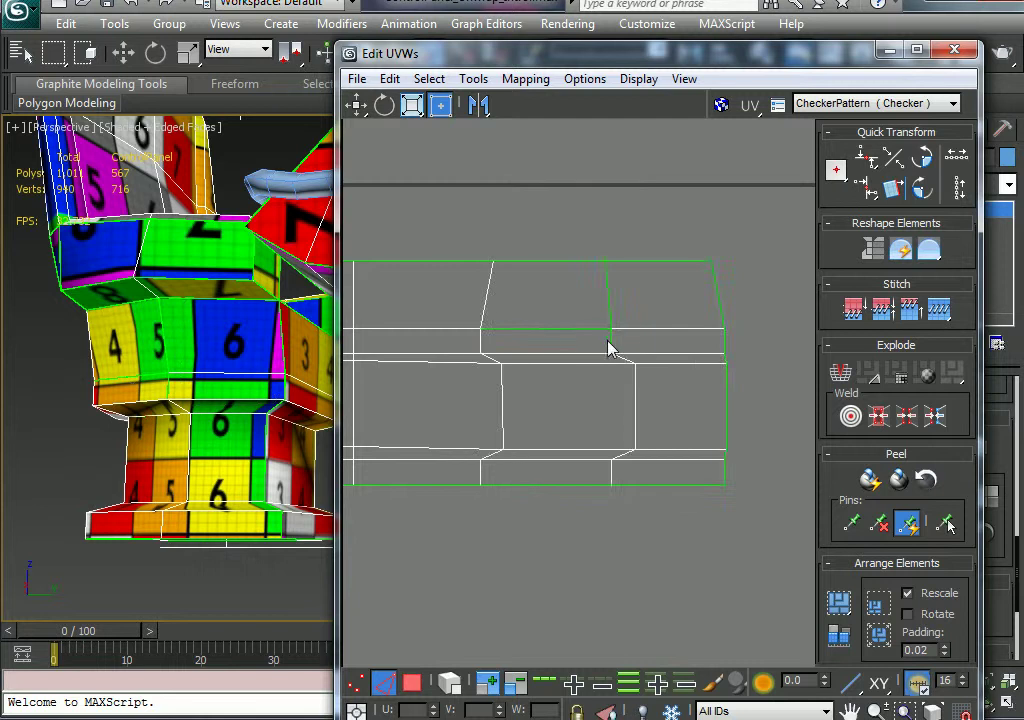
Stitch the seam's remaining two upper vertical edges so the column joins the pedestal's shell.
click(610, 342)
right_click(606, 338)
click(578, 423)
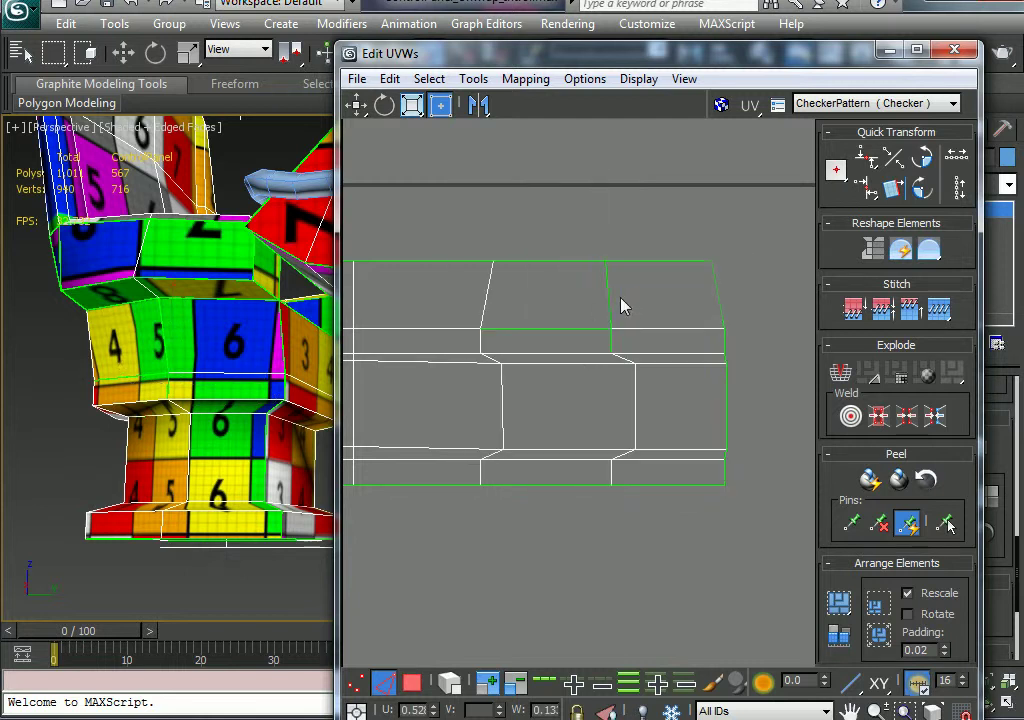
click(608, 298)
right_click(612, 304)
click(569, 394)
click(610, 340)
right_click(606, 338)
click(566, 427)
right_click(608, 287)
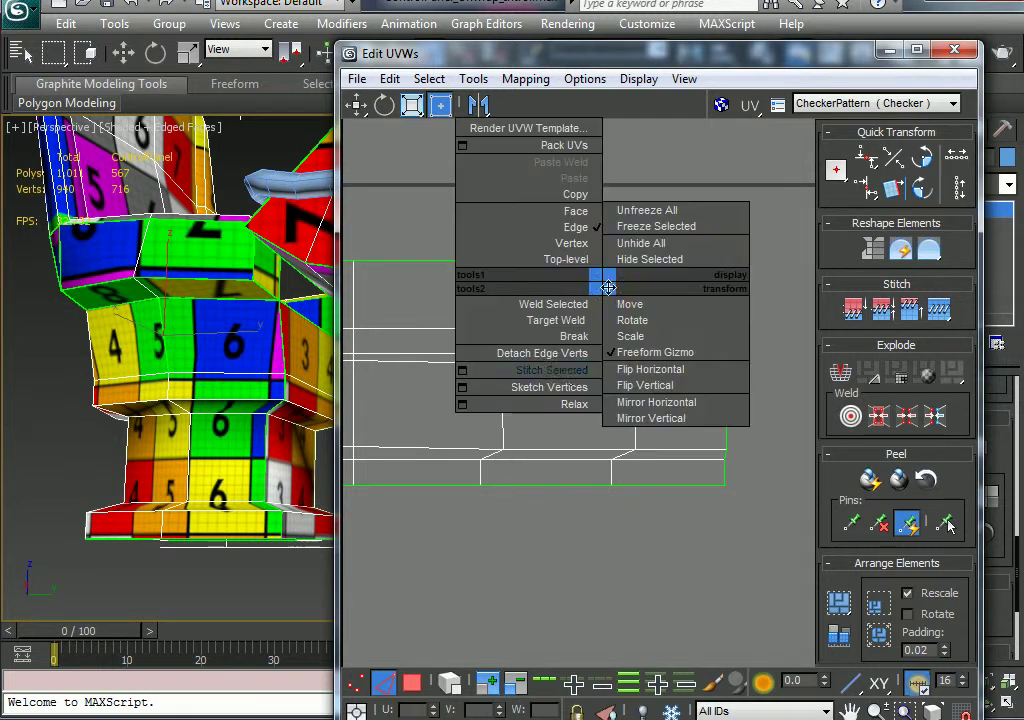
click(566, 372)
Examine the stitched pedestal shell and the checker pattern around the pedestal for seams and stretching.
middle_drag(605, 384, 633, 122)
scroll(633, 122, down, 1)
middle_drag(664, 266, 662, 498)
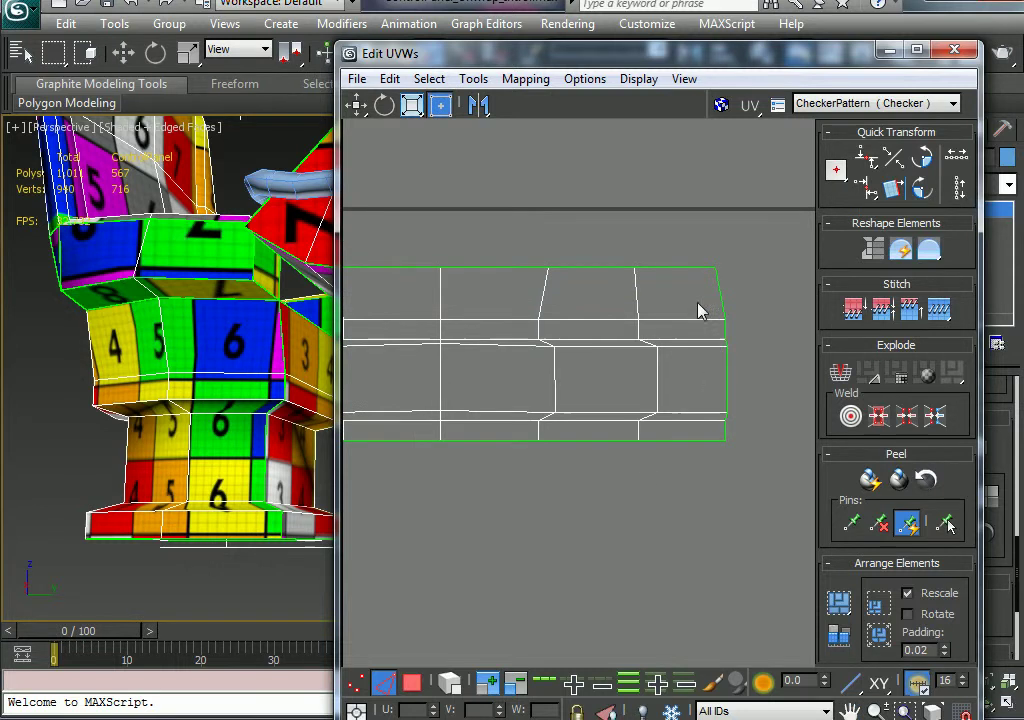
alt+middle_drag(245, 478, 222, 411)
scroll(221, 409, up, 4)
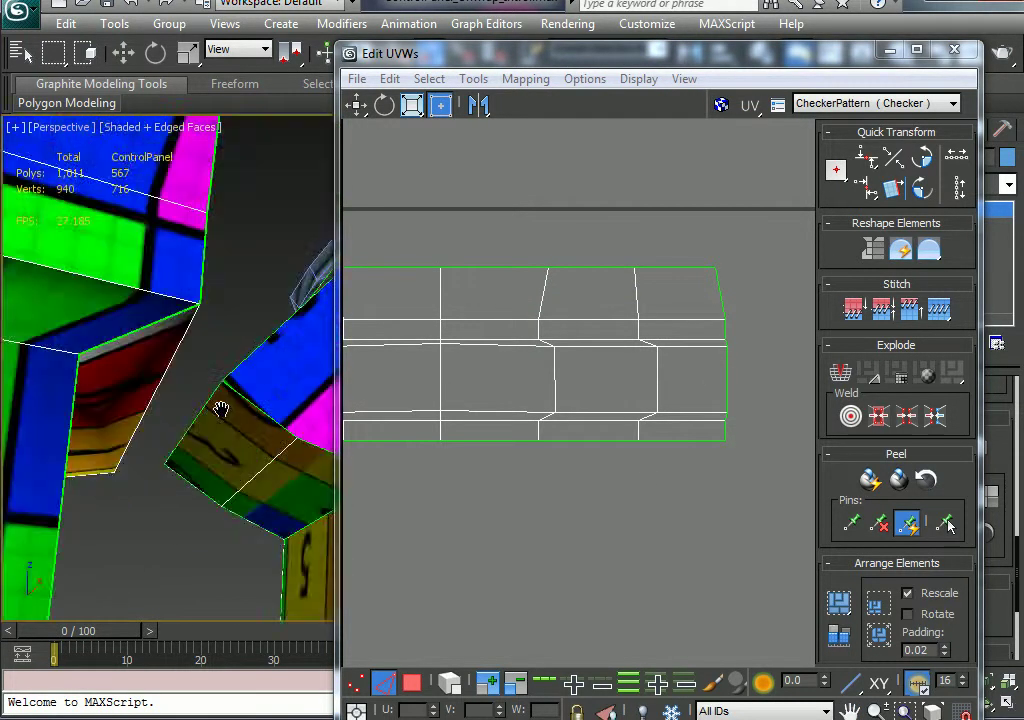
scroll(221, 409, down, 4)
middle_drag(323, 398, 261, 419)
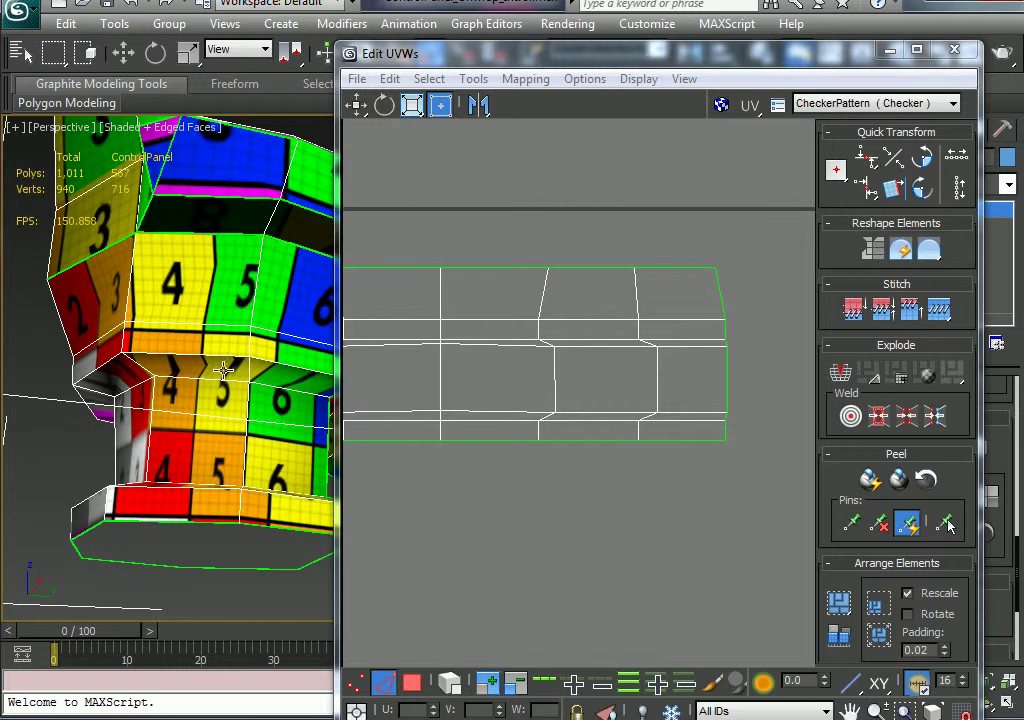
scroll(582, 400, down, 2)
middle_drag(582, 400, 561, 546)
scroll(726, 583, down, 1)
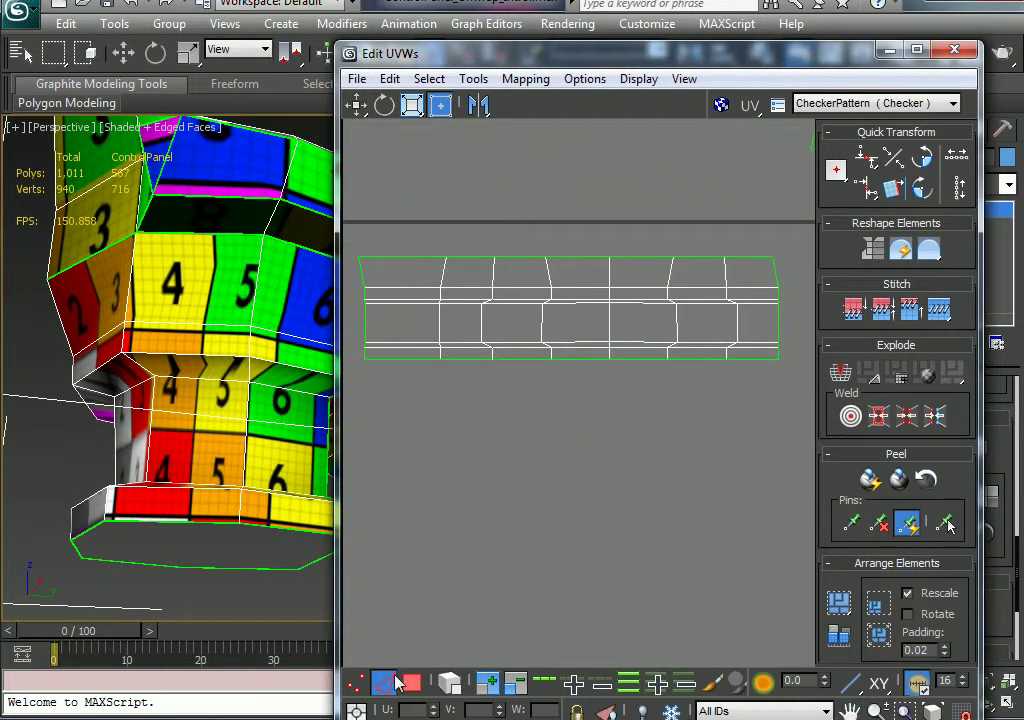
Switch to vertex selection, then move and shrink the UV editor window so the whole shell and the pedestal can be seen together.
click(358, 683)
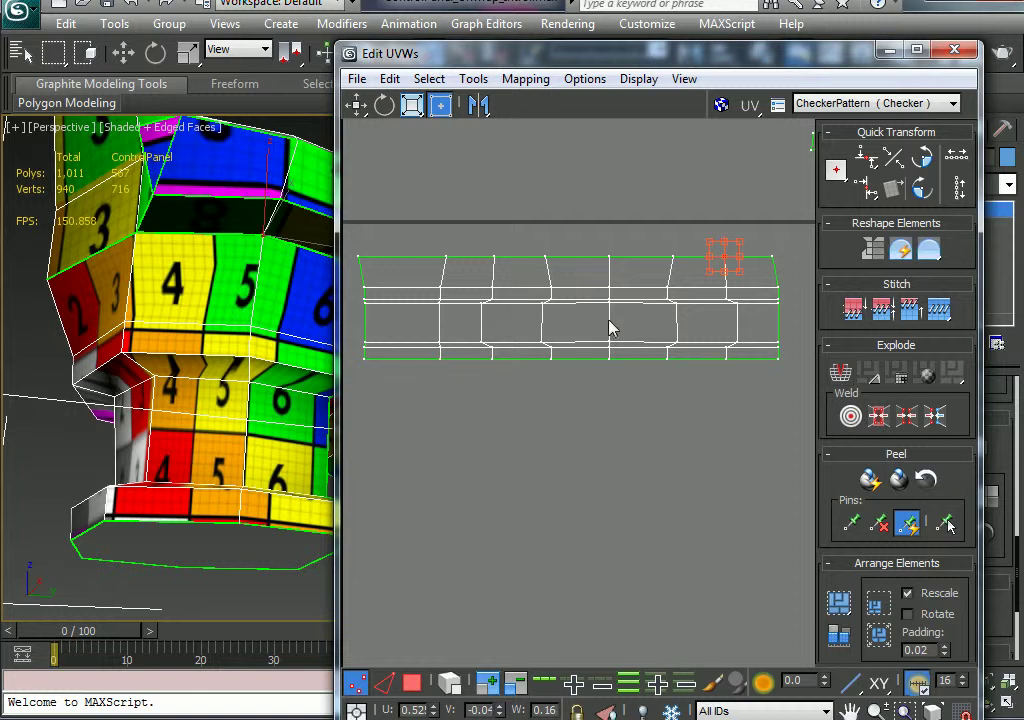
drag(337, 46, 293, 88)
middle_drag(460, 255, 487, 292)
drag(303, 90, 138, 237)
scroll(503, 320, up, 1)
middle_drag(503, 320, 460, 440)
scroll(492, 338, up, 1)
middle_drag(492, 338, 514, 198)
drag(534, 243, 570, 35)
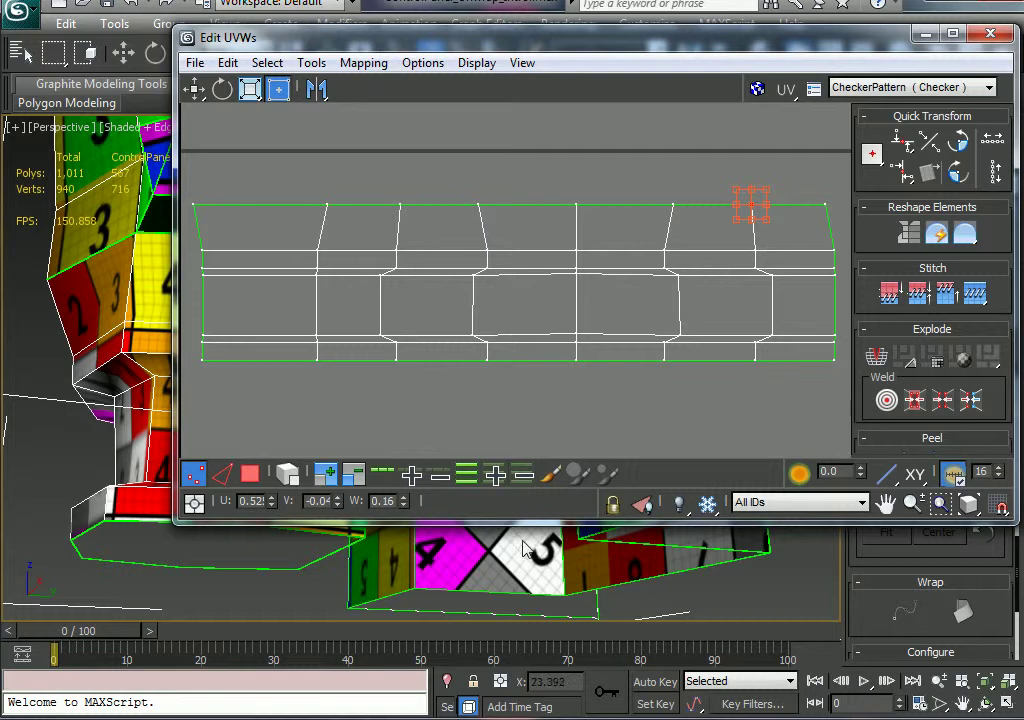
drag(525, 522, 517, 450)
drag(518, 419, 517, 409)
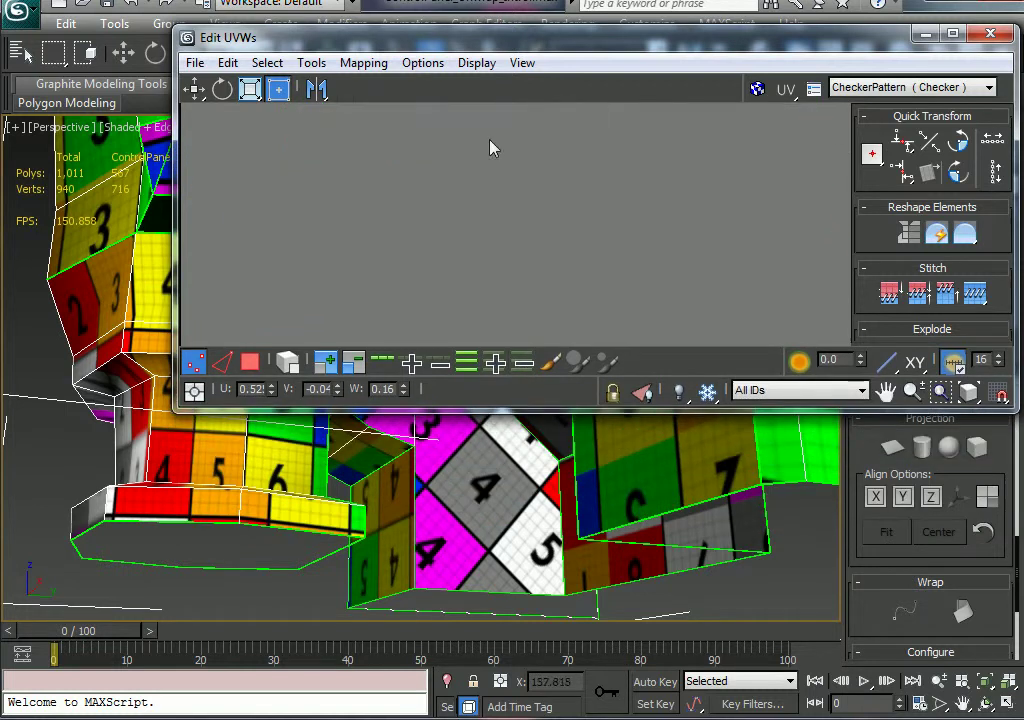
middle_drag(490, 147, 471, 160)
scroll(458, 280, up, 2)
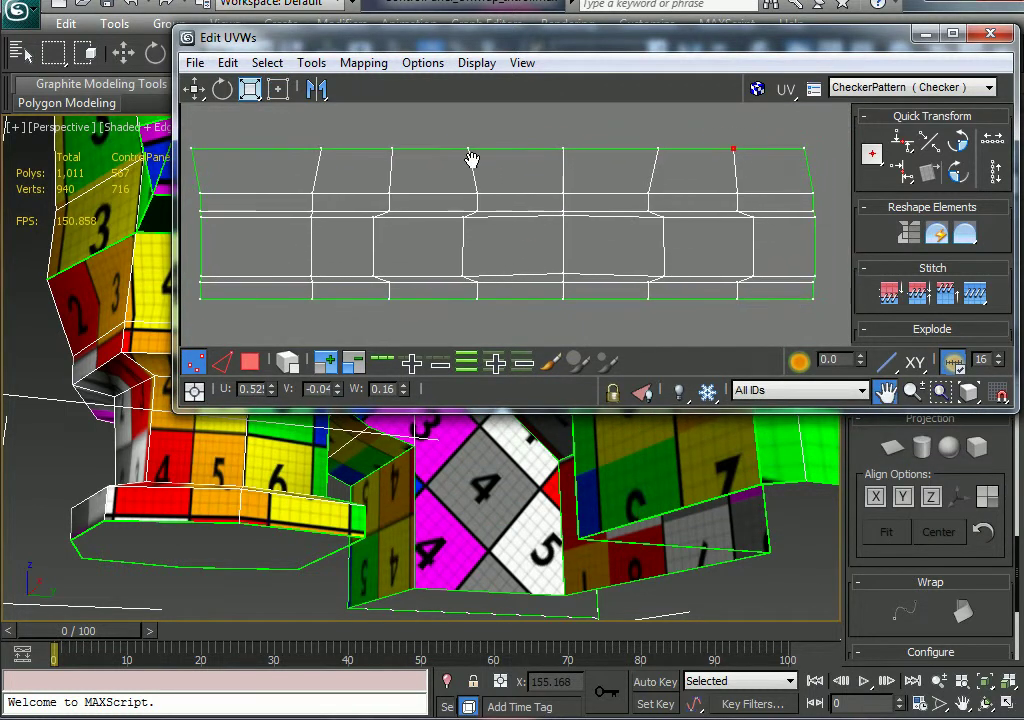
middle_drag(341, 428, 336, 485)
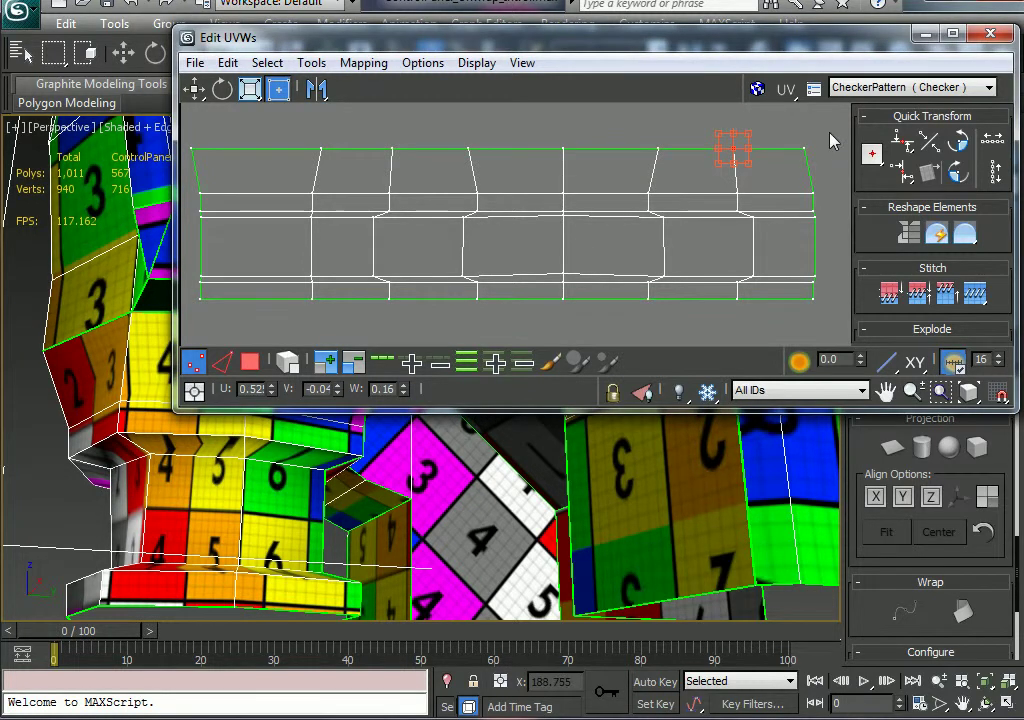
Move the top three vertex rows of the pedestal's shell slightly up to enlarge the slanted faces below them.
drag(829, 132, 178, 198)
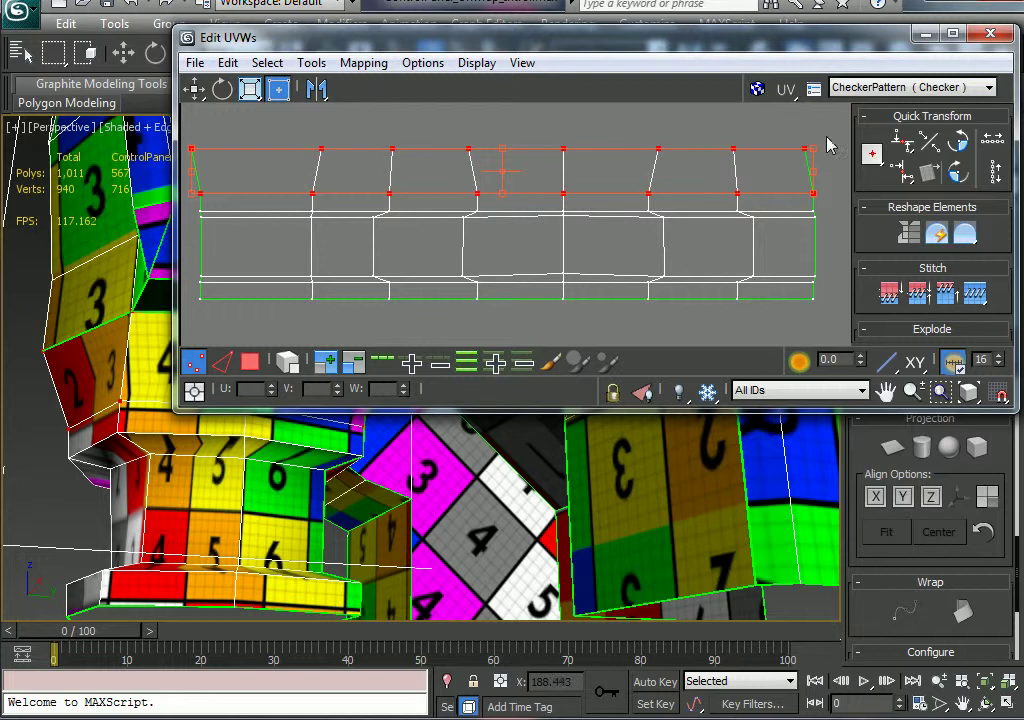
drag(377, 210, 183, 222)
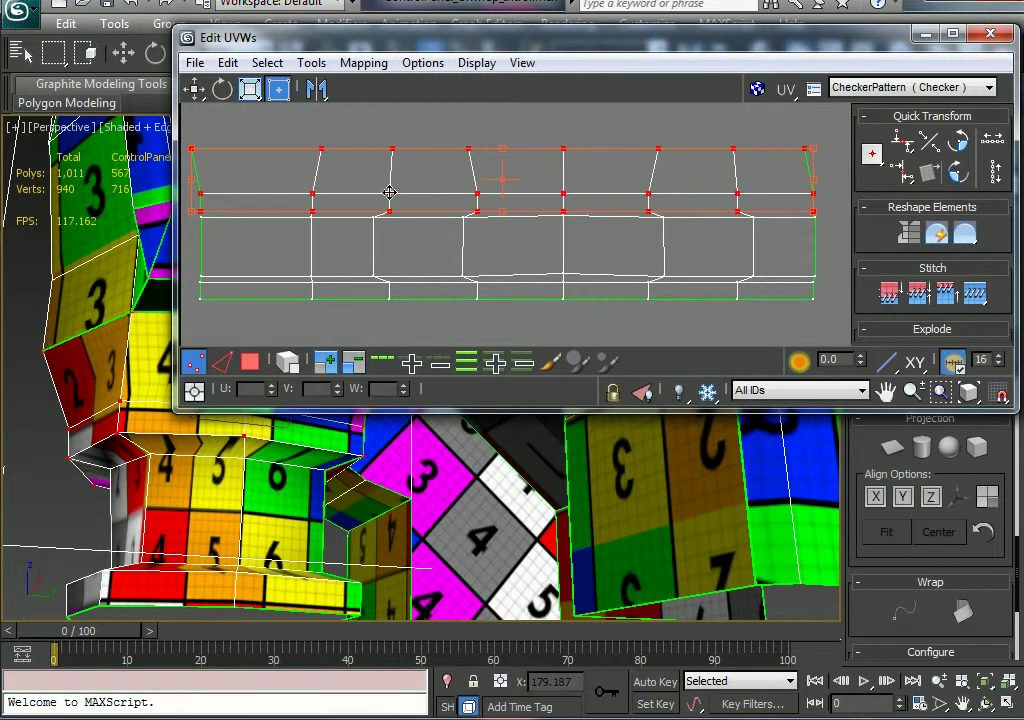
drag(389, 191, 385, 175)
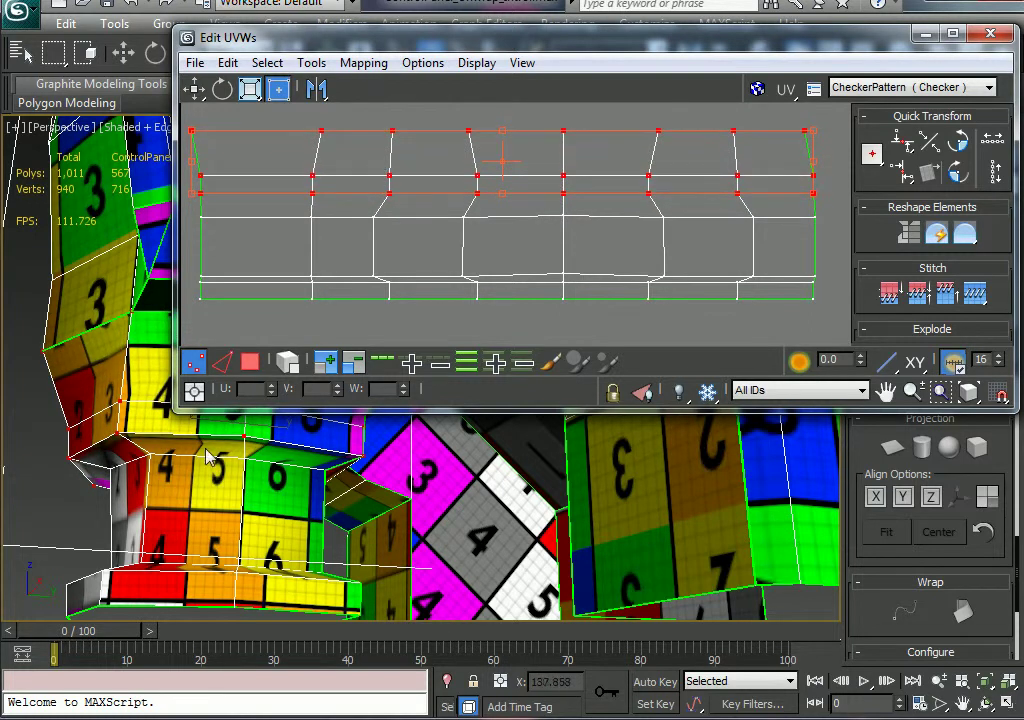
Move the bottom two vertex rows of the pedestal's shell slightly down to give the base's slanted faces more texture space.
alt+middle_drag(280, 469, 222, 518)
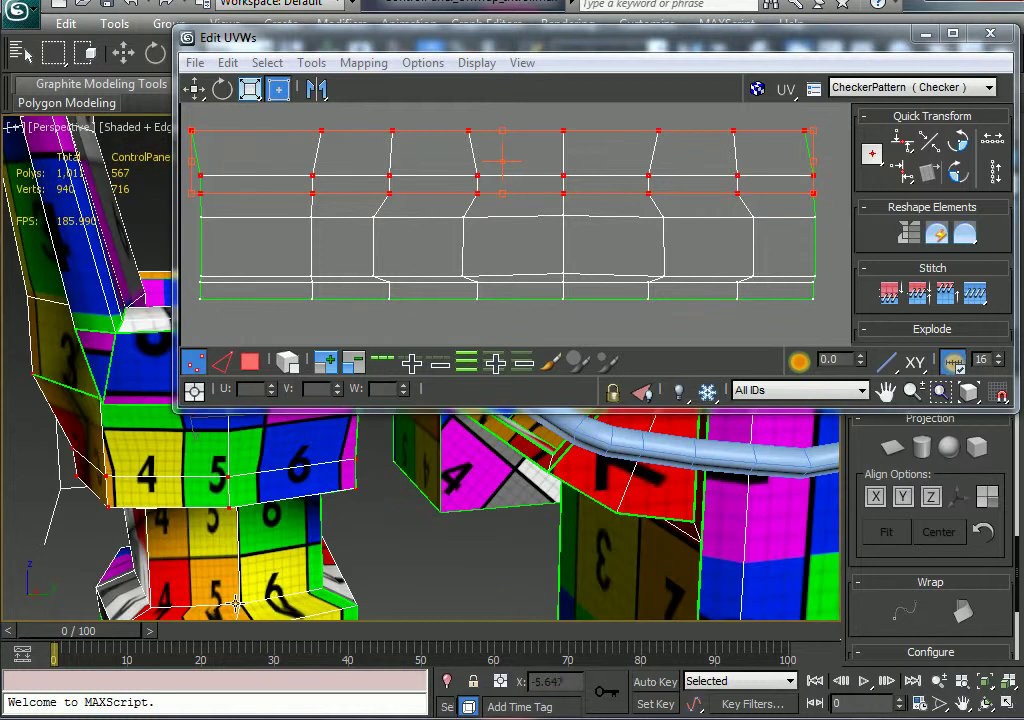
alt+middle_drag(236, 603, 244, 536)
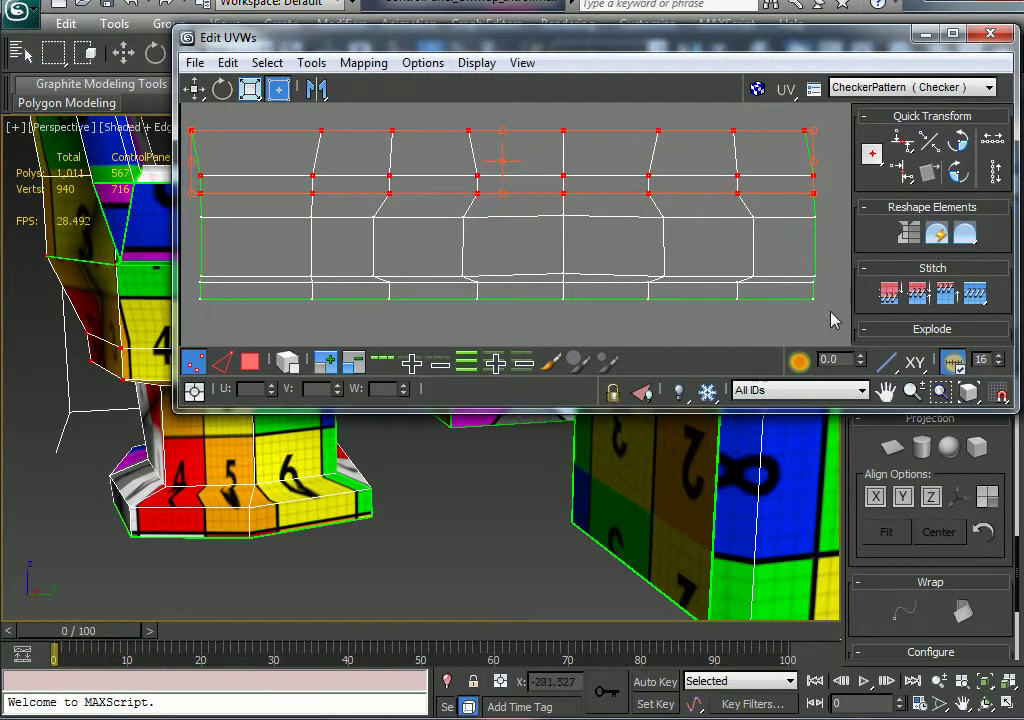
drag(830, 311, 184, 288)
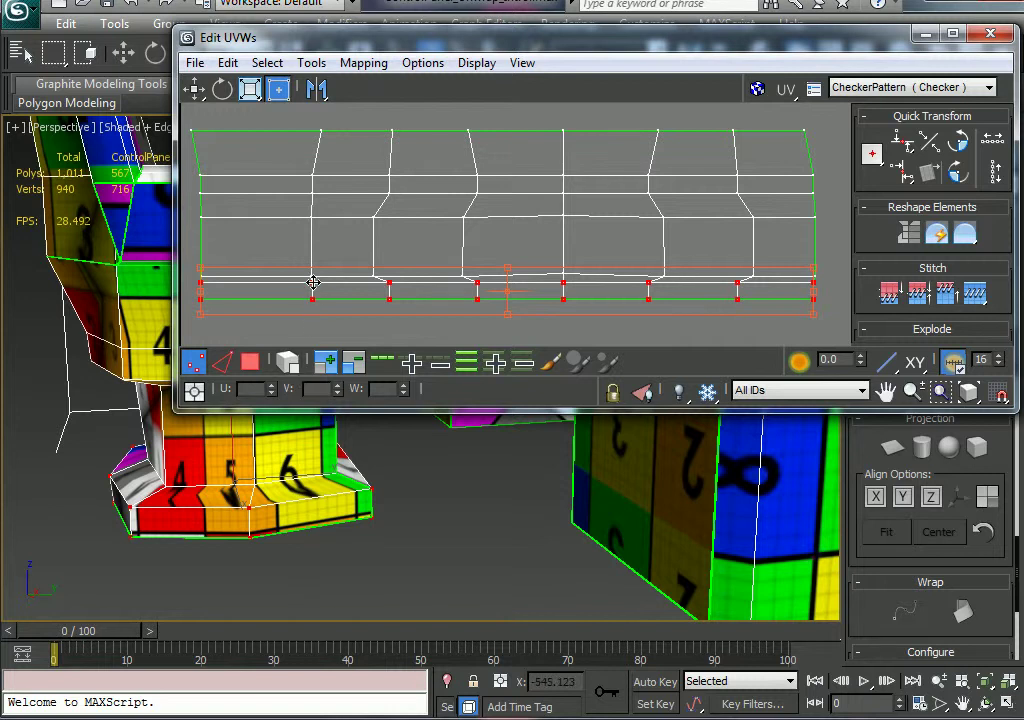
drag(313, 283, 309, 312)
mouse_move(222, 487)
alt+middle_down()
mouse_move(388, 485)
mouse_move(183, 487)
mouse_move(242, 491)
mouse_move(222, 492)
alt+middle_up()
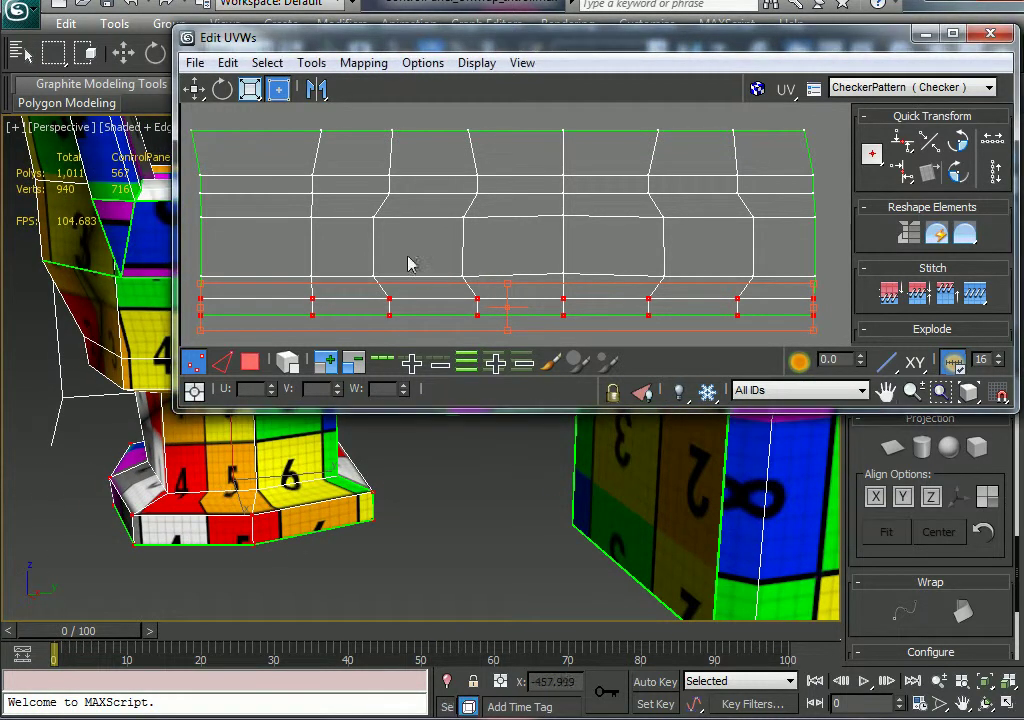
Straighten the first two vertex columns at the left end of the pedestal's shell with Align Vertical.
middle_drag(409, 263, 482, 254)
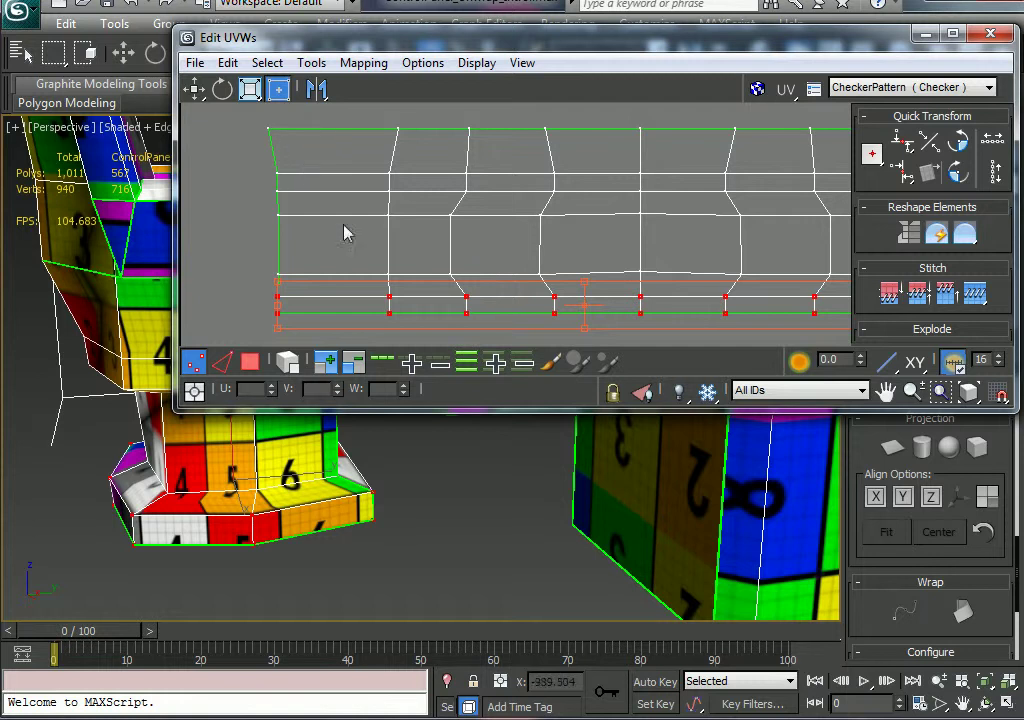
drag(309, 275, 318, 350)
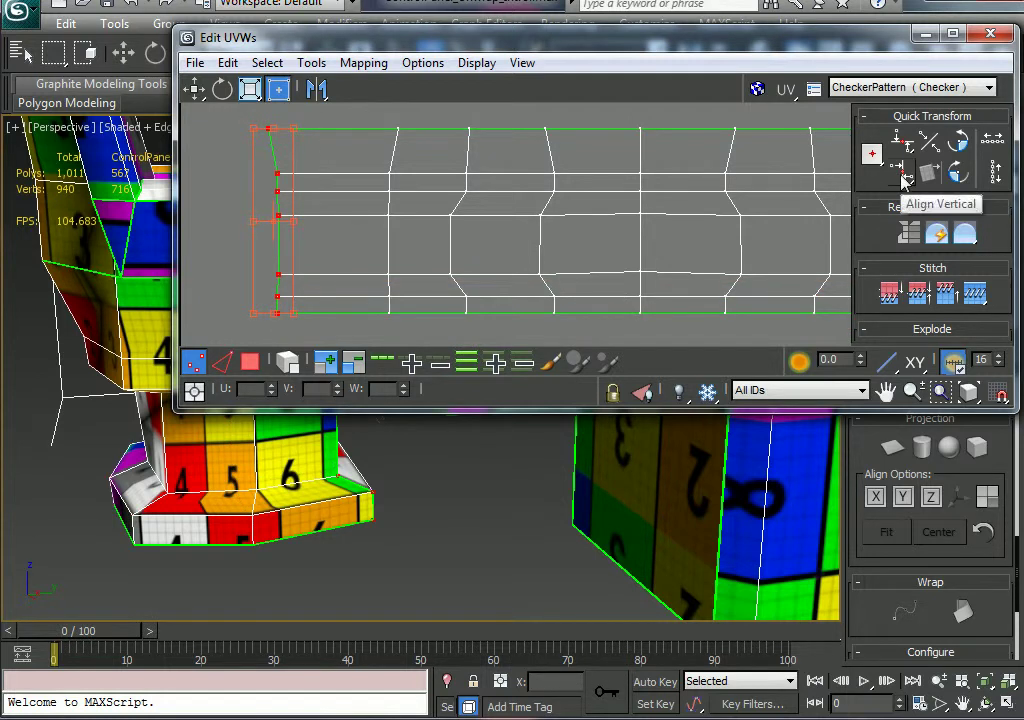
click(900, 175)
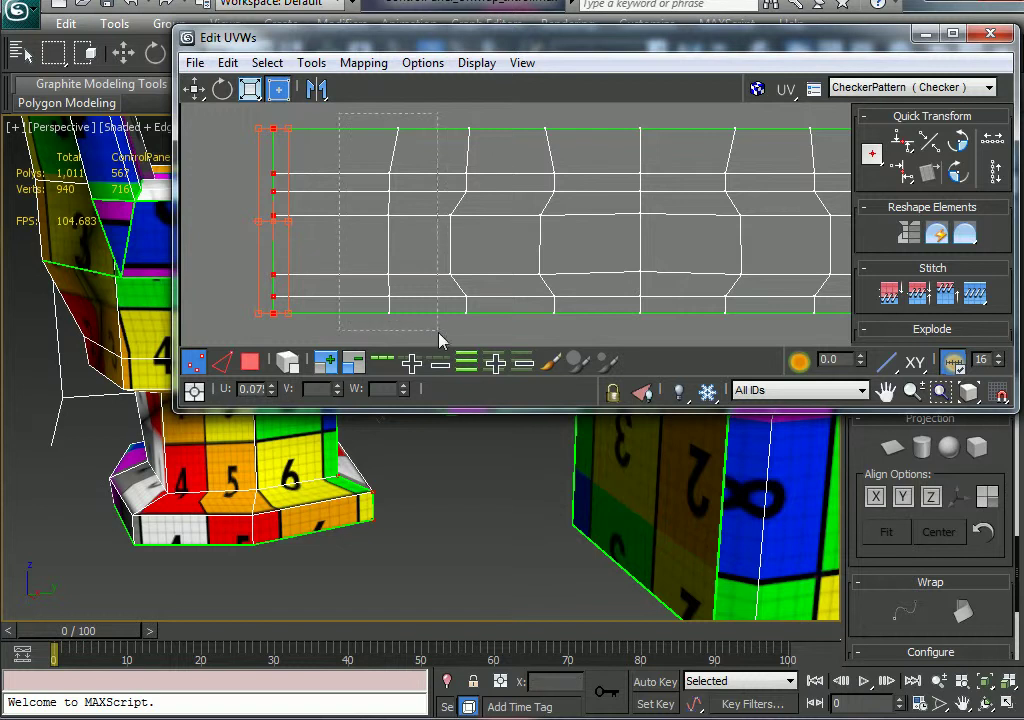
drag(439, 340, 421, 347)
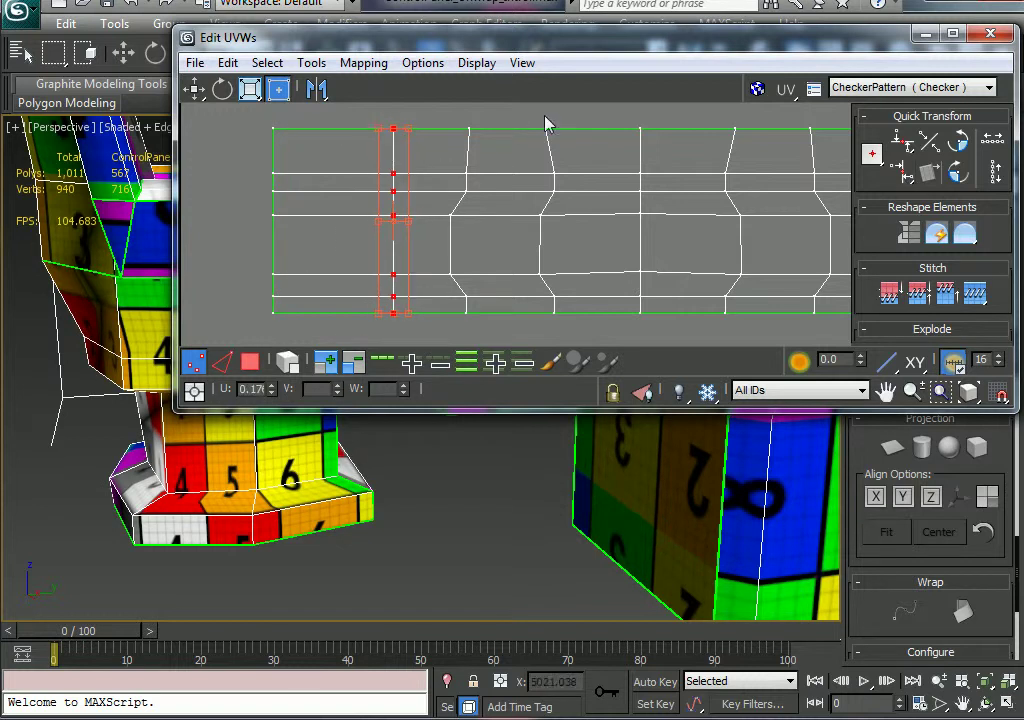
Straighten the last two vertex columns at the right end of the pedestal's shell with Align Vertical.
middle_drag(654, 212, 411, 212)
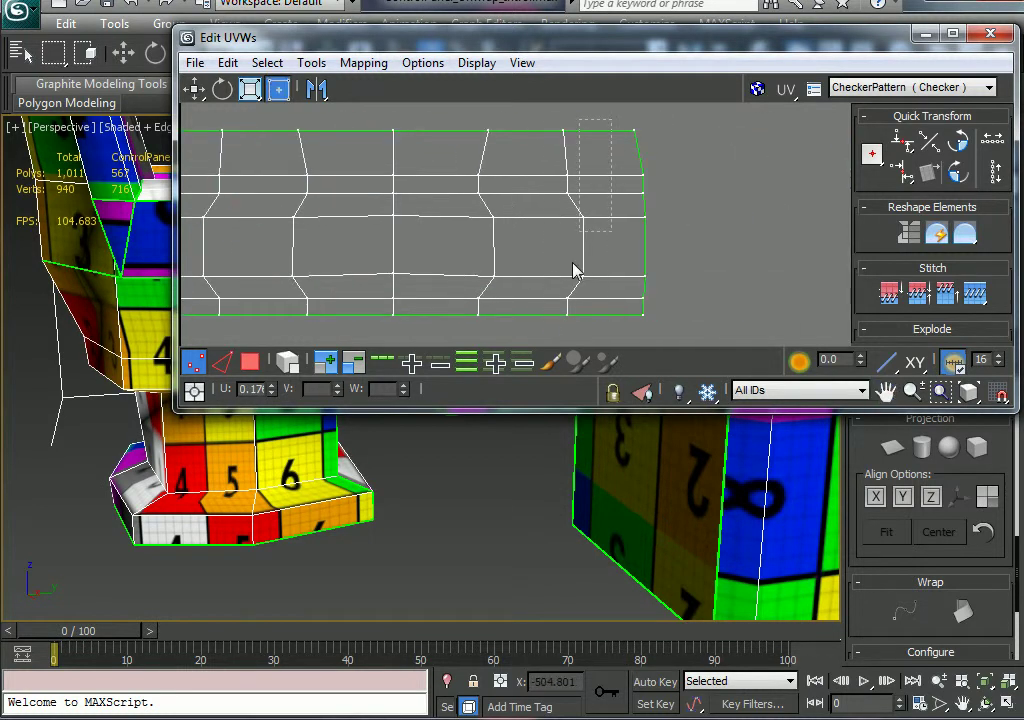
drag(575, 270, 546, 318)
scroll(255, 478, up, 3)
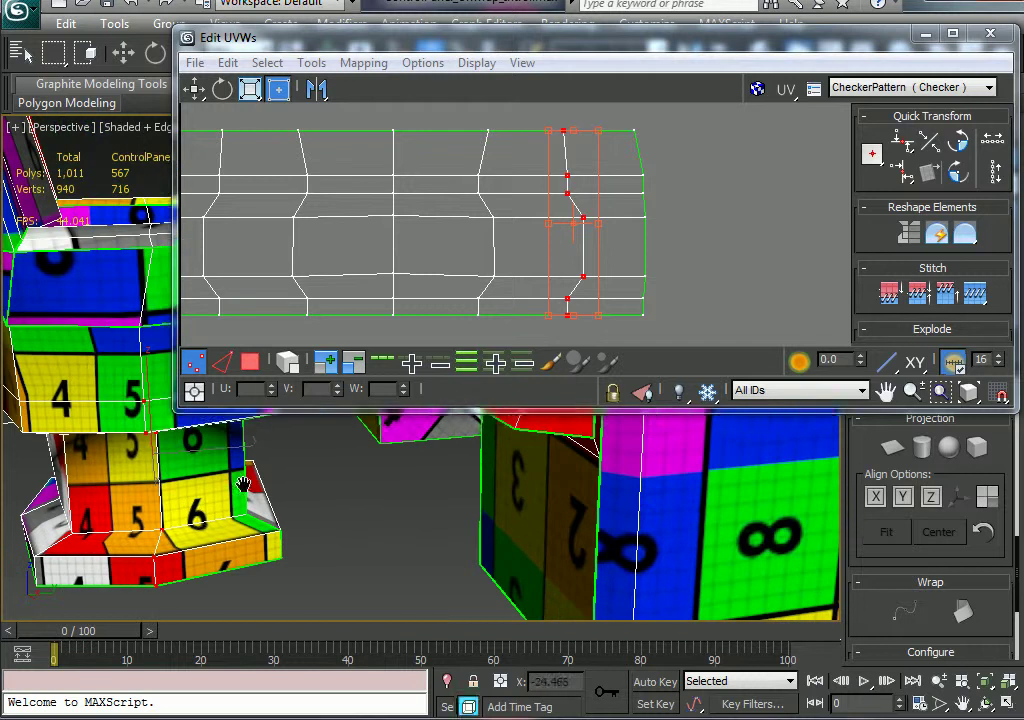
click(906, 173)
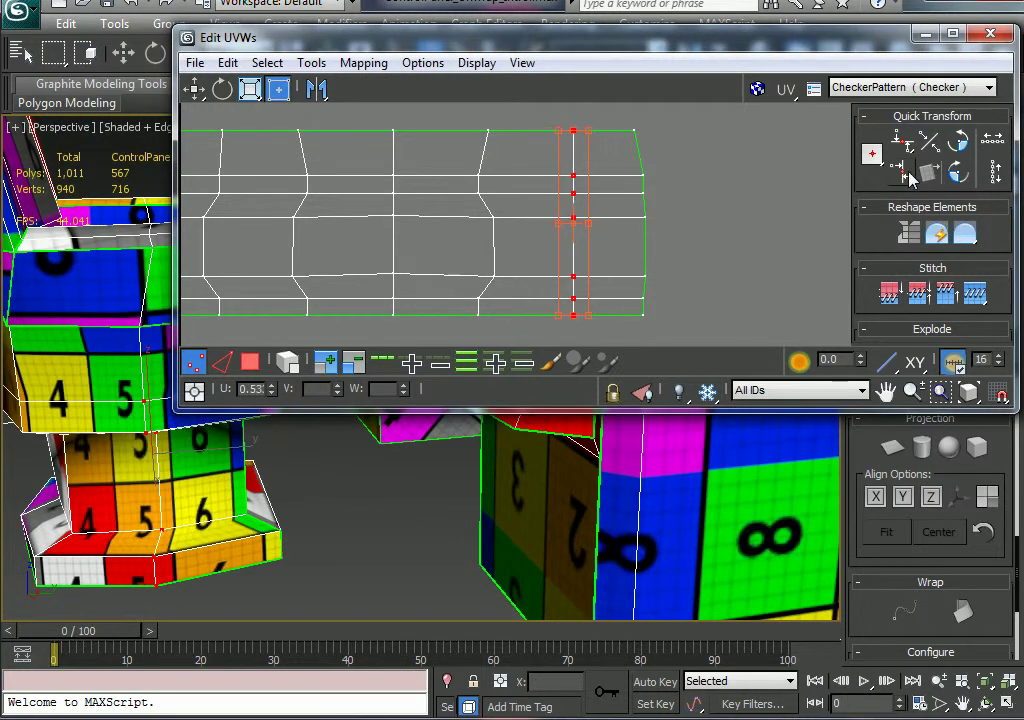
drag(618, 346, 617, 346)
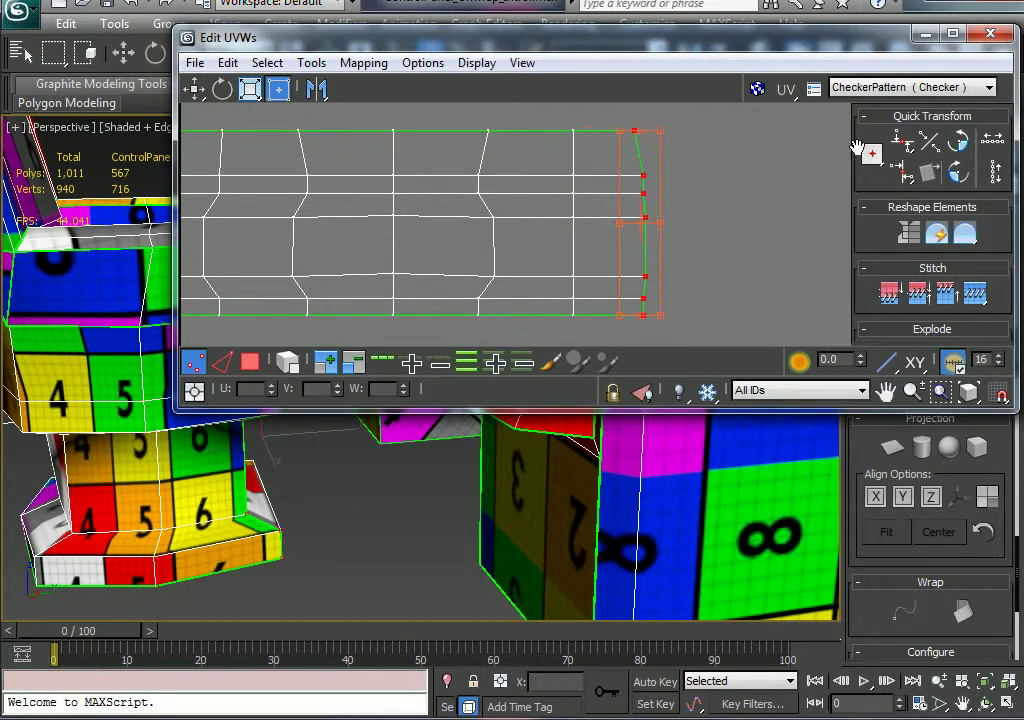
click(904, 173)
Straighten the remaining three crooked vertex columns in the interior of the pedestal's shell with Align Vertical.
drag(525, 122, 438, 337)
click(904, 172)
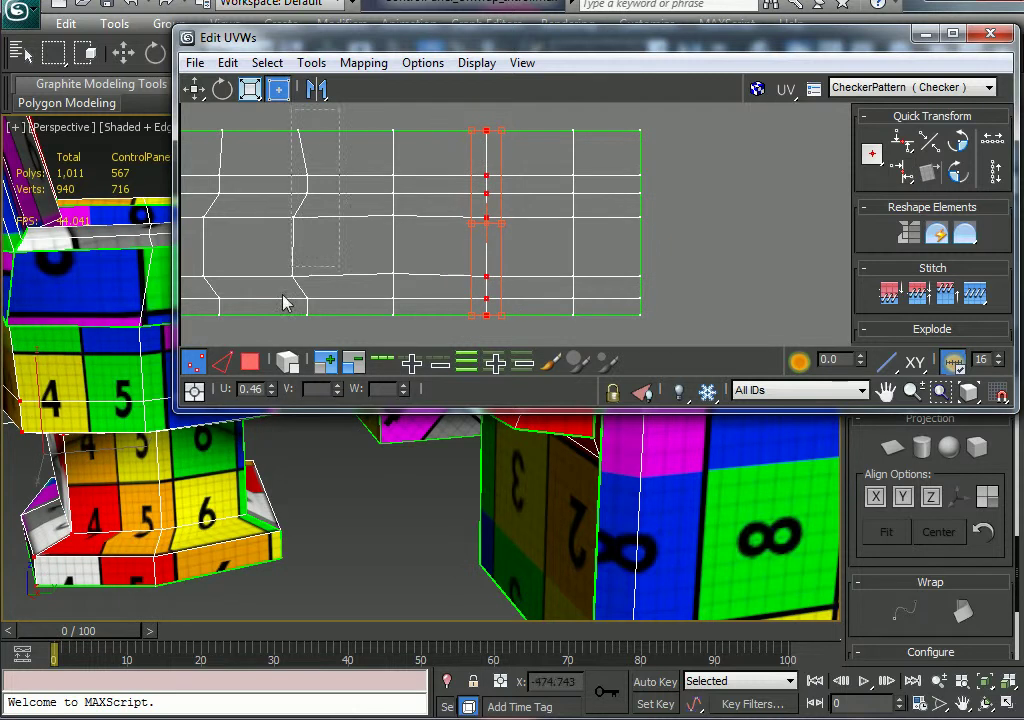
drag(325, 112, 274, 338)
click(903, 170)
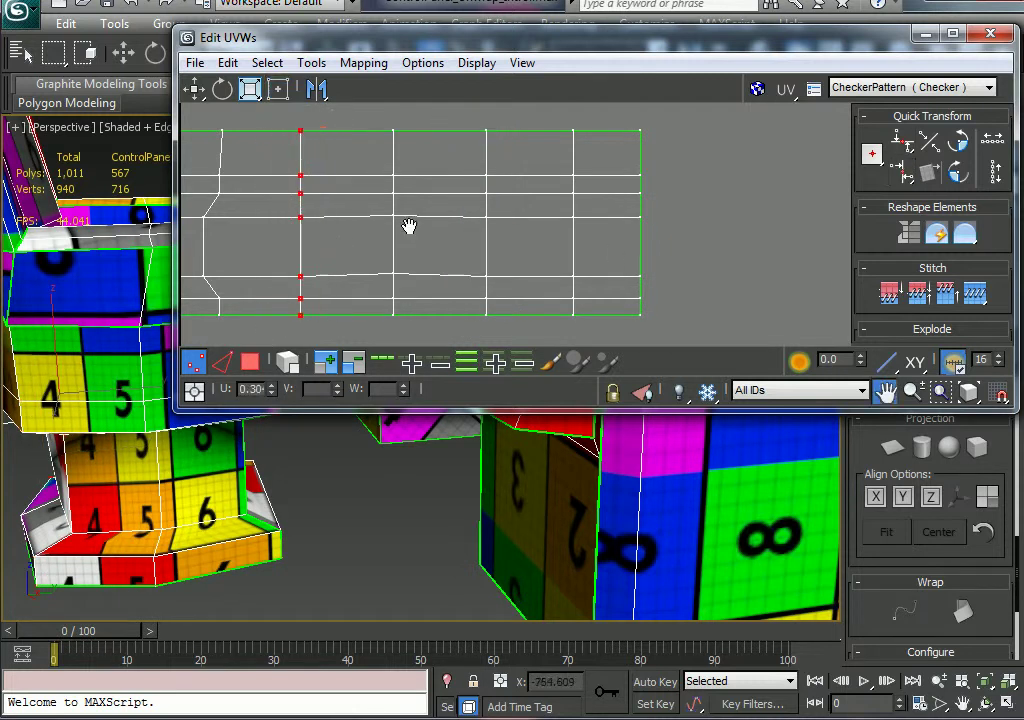
middle_drag(367, 222, 551, 208)
drag(433, 106, 359, 335)
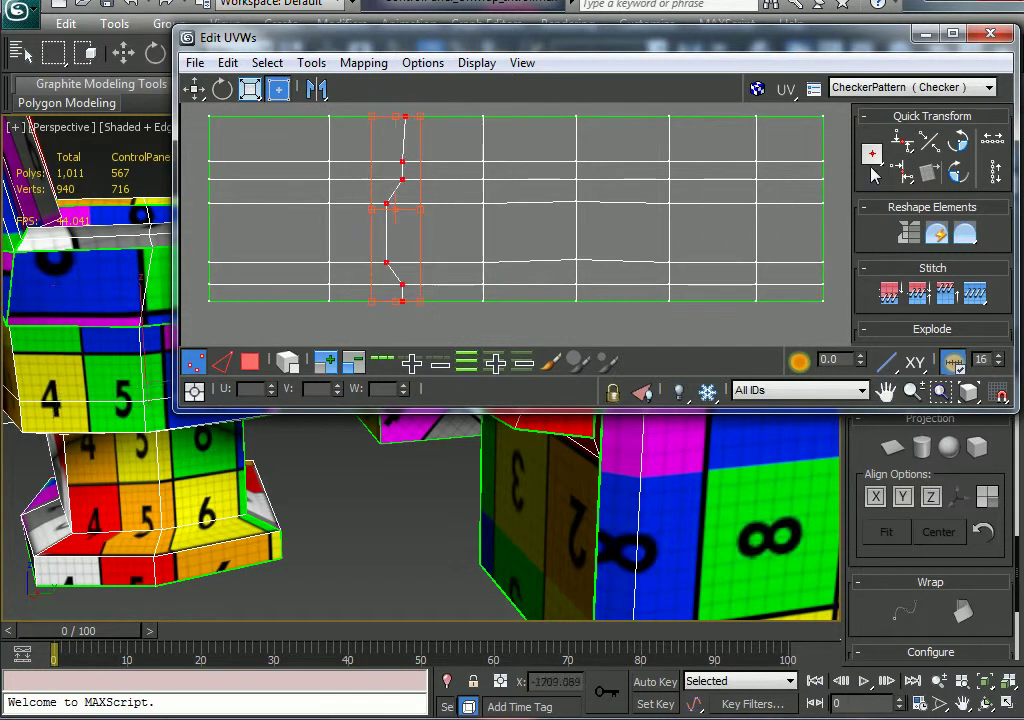
click(904, 172)
Level the two vertex rows above and below the shell's tall middle band with Align Horizontal.
alt+middle_drag(465, 462, 590, 263)
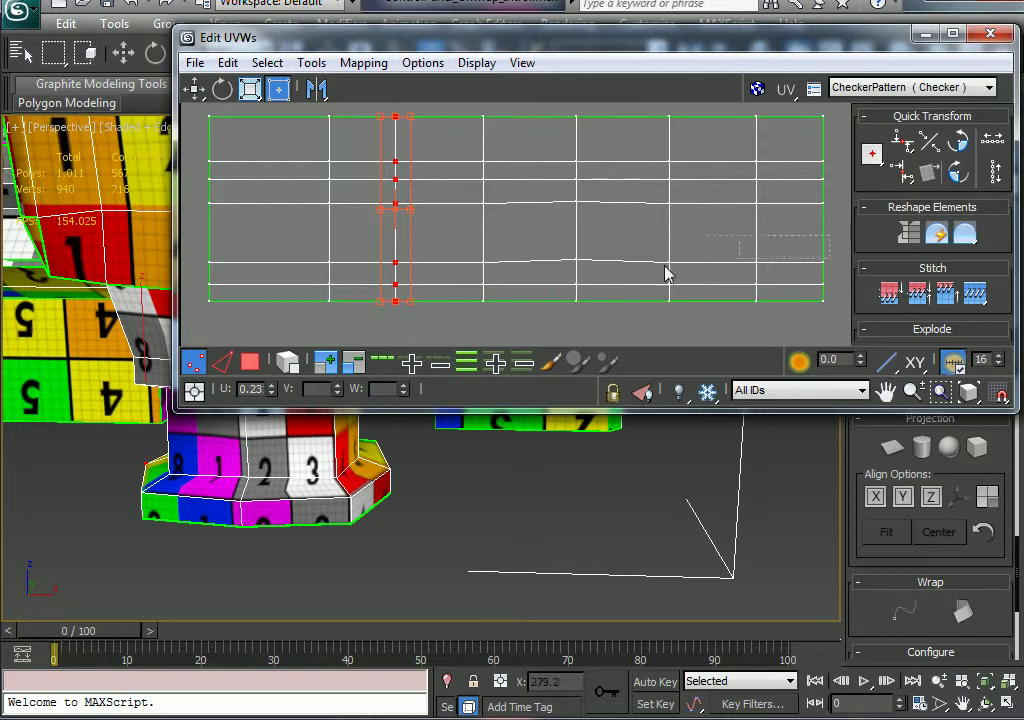
drag(665, 266, 172, 273)
click(907, 141)
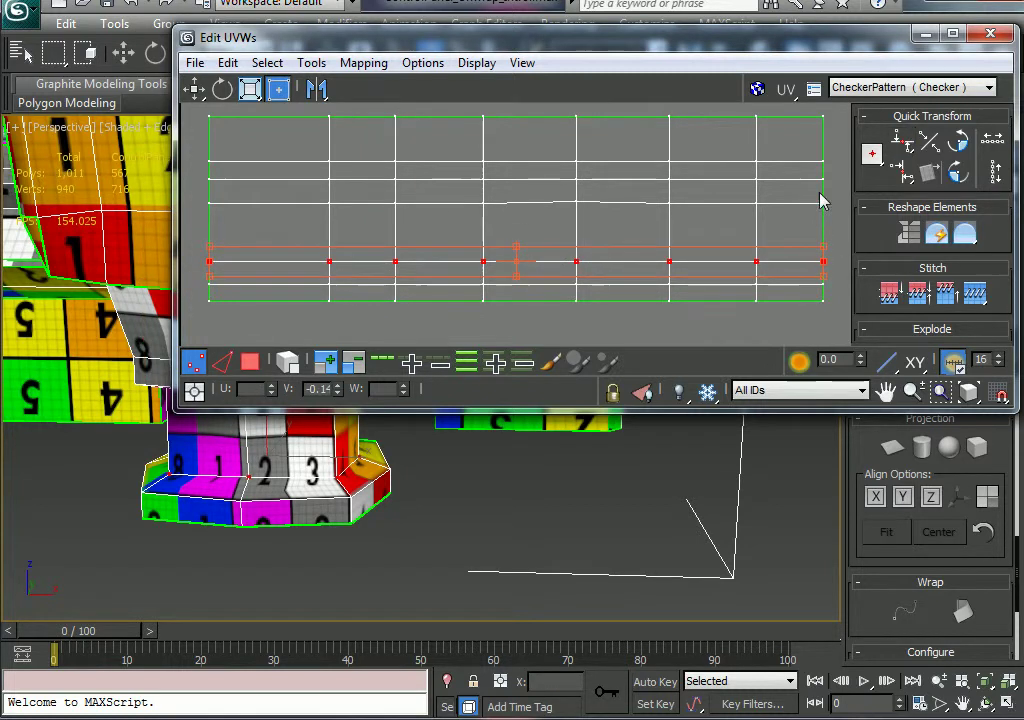
drag(734, 259, 734, 196)
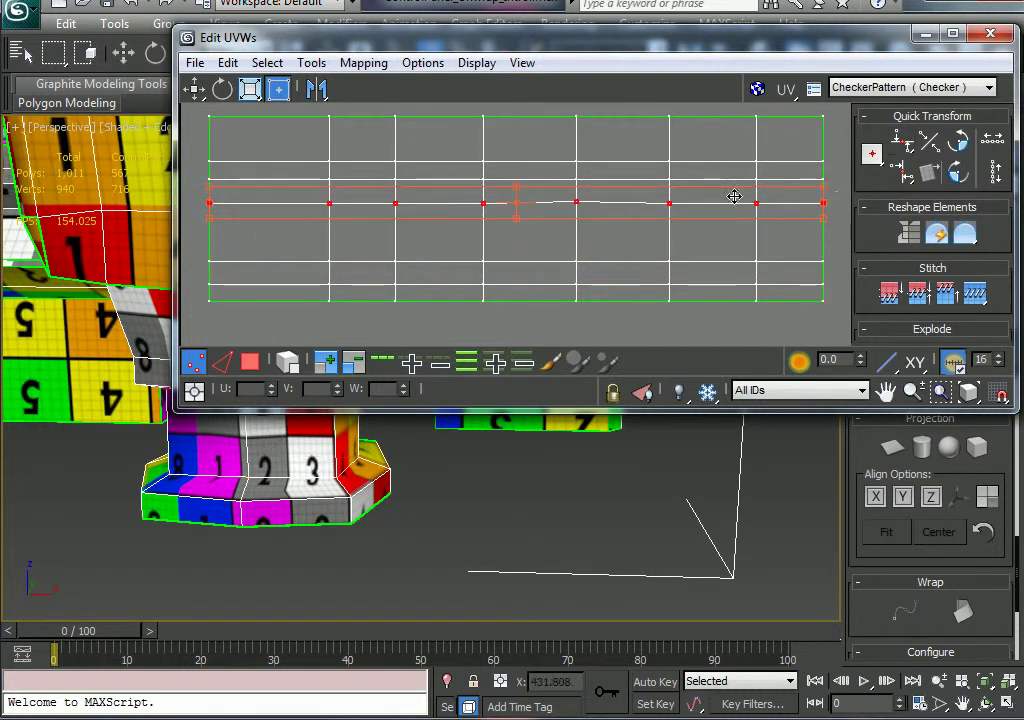
click(903, 145)
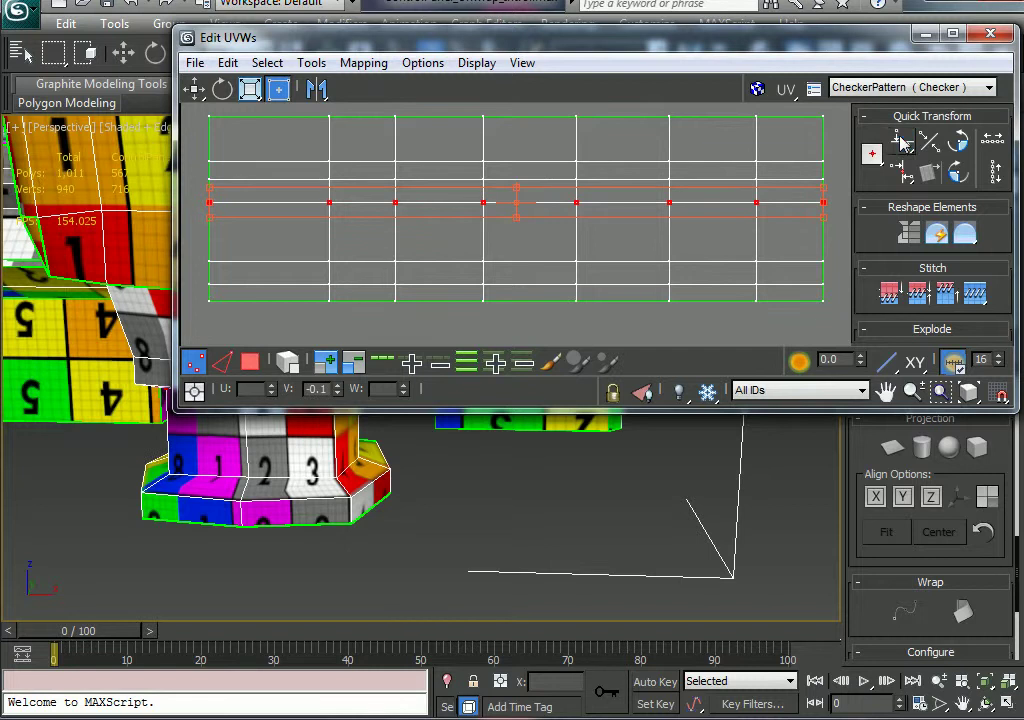
click(825, 251)
Try spacing the vertices of the shell's upper three rows evenly in the horizontal direction and undo each attempt.
middle_drag(355, 171, 354, 187)
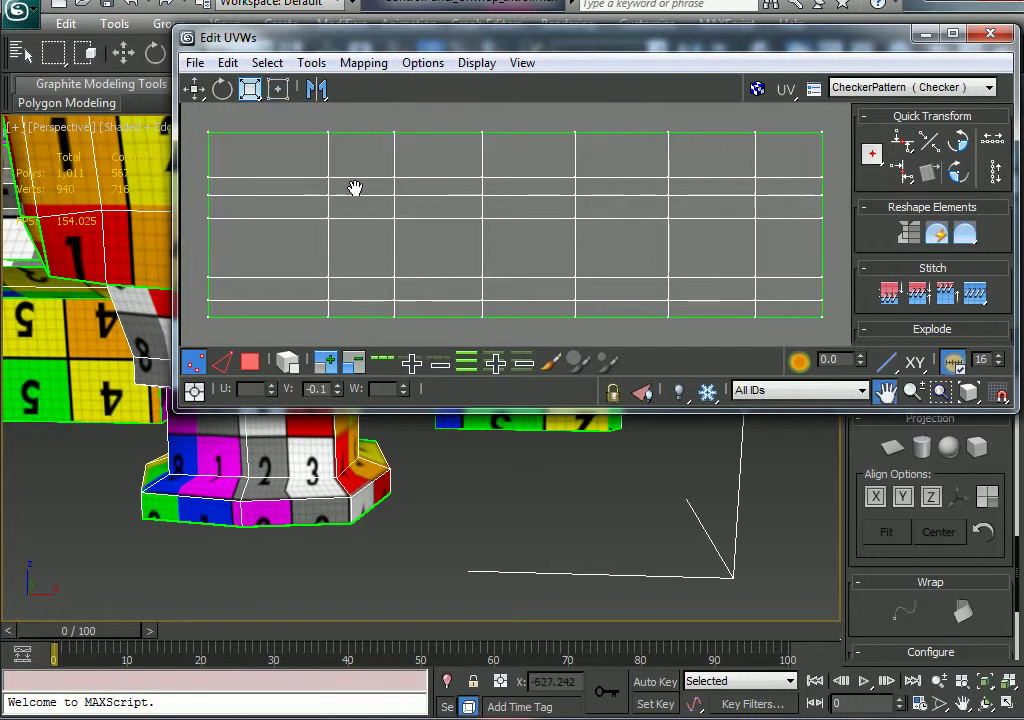
drag(196, 120, 846, 152)
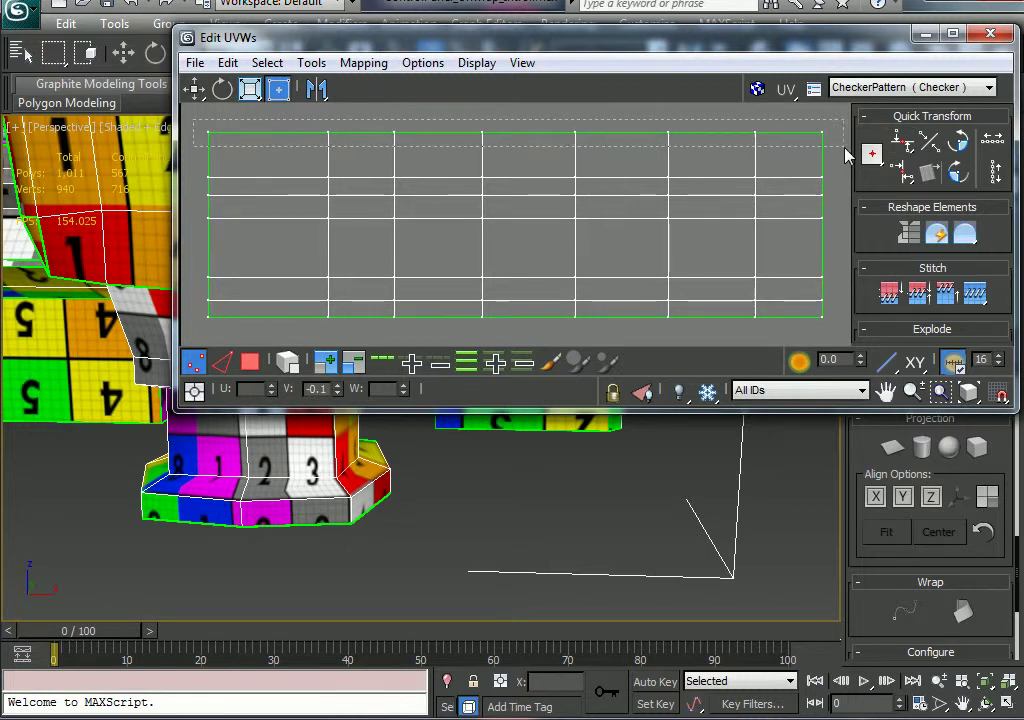
click(994, 142)
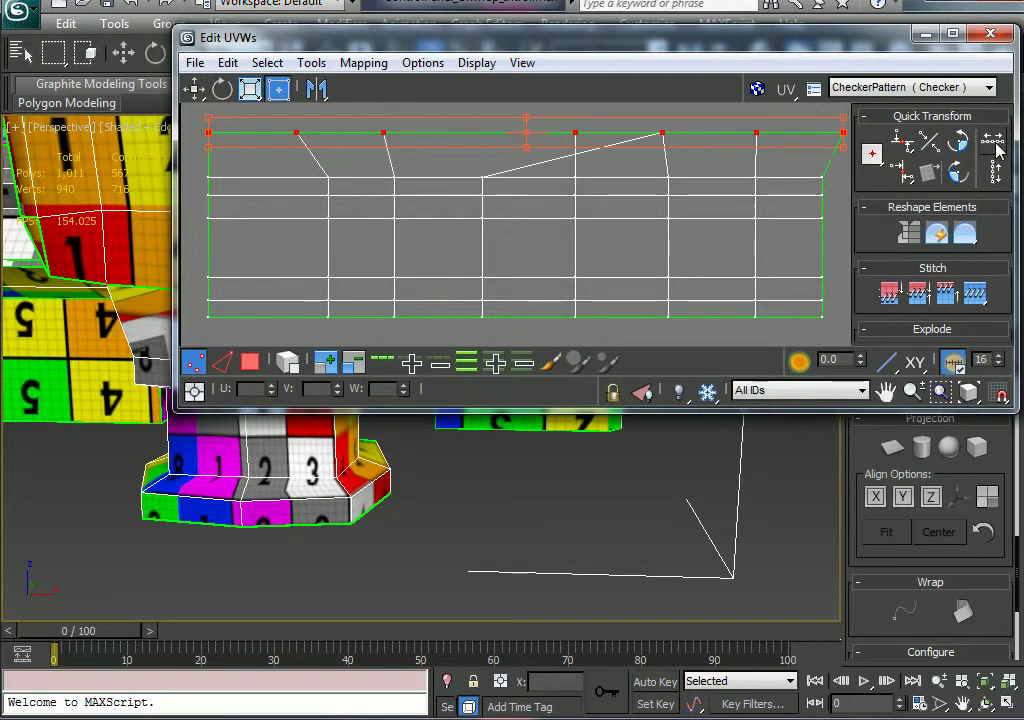
key(ctrl+z)
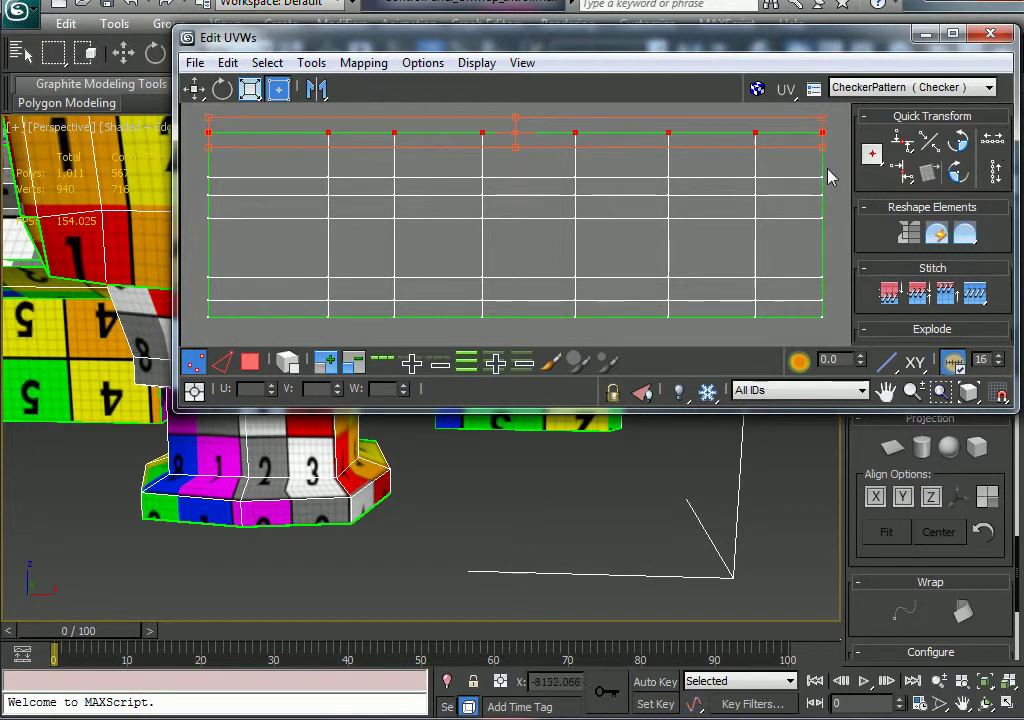
drag(133, 193, 164, 190)
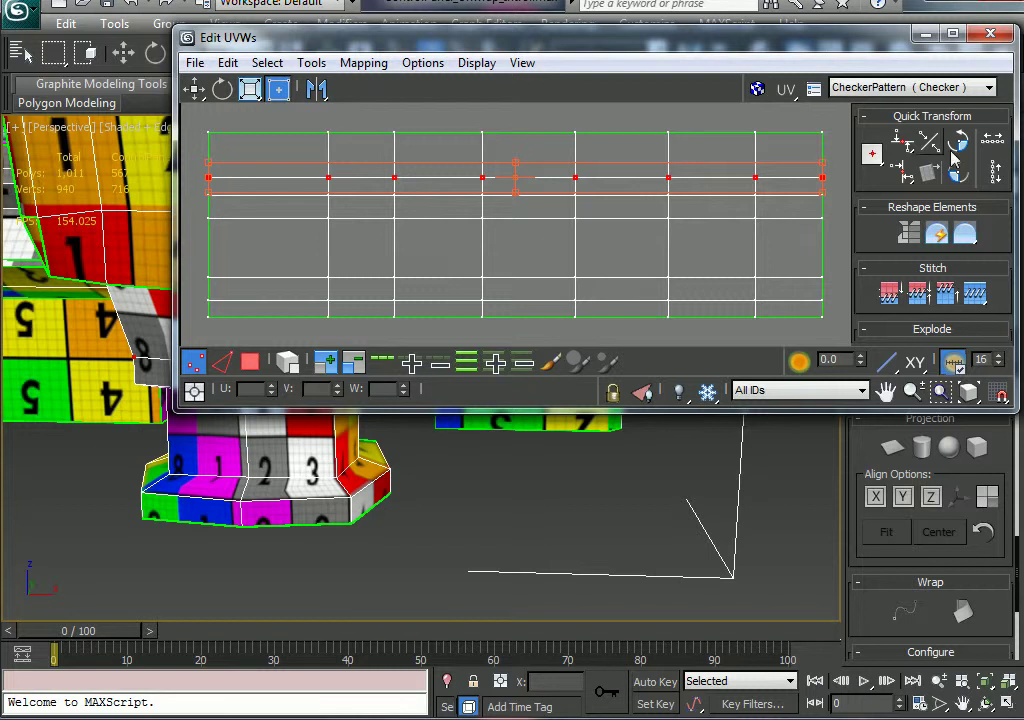
click(995, 143)
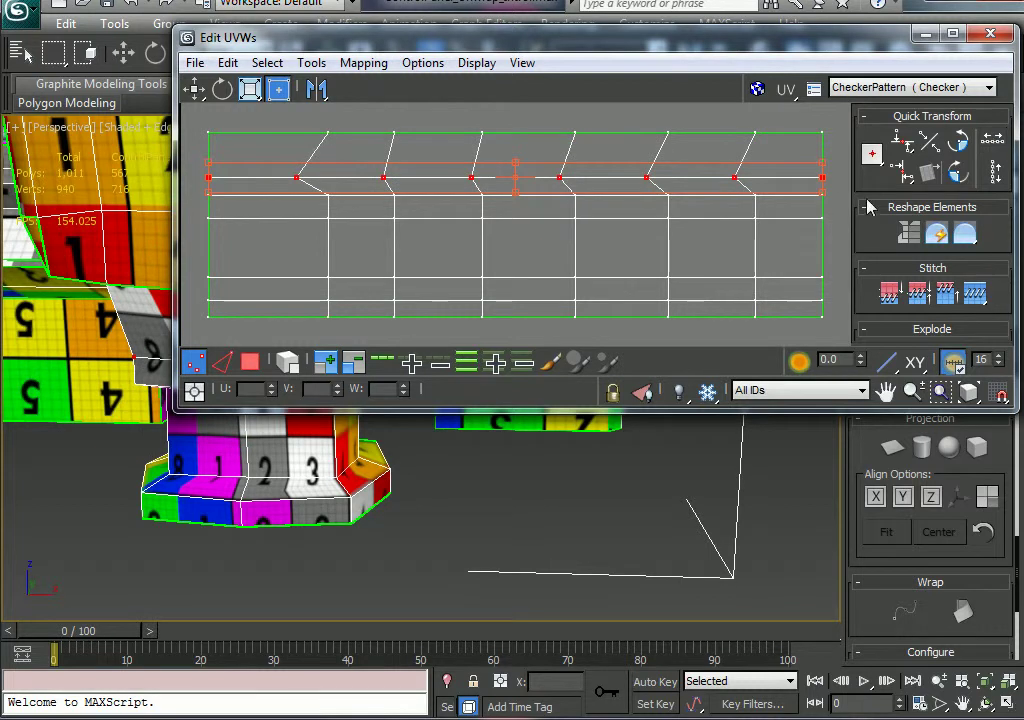
drag(613, 209, 171, 202)
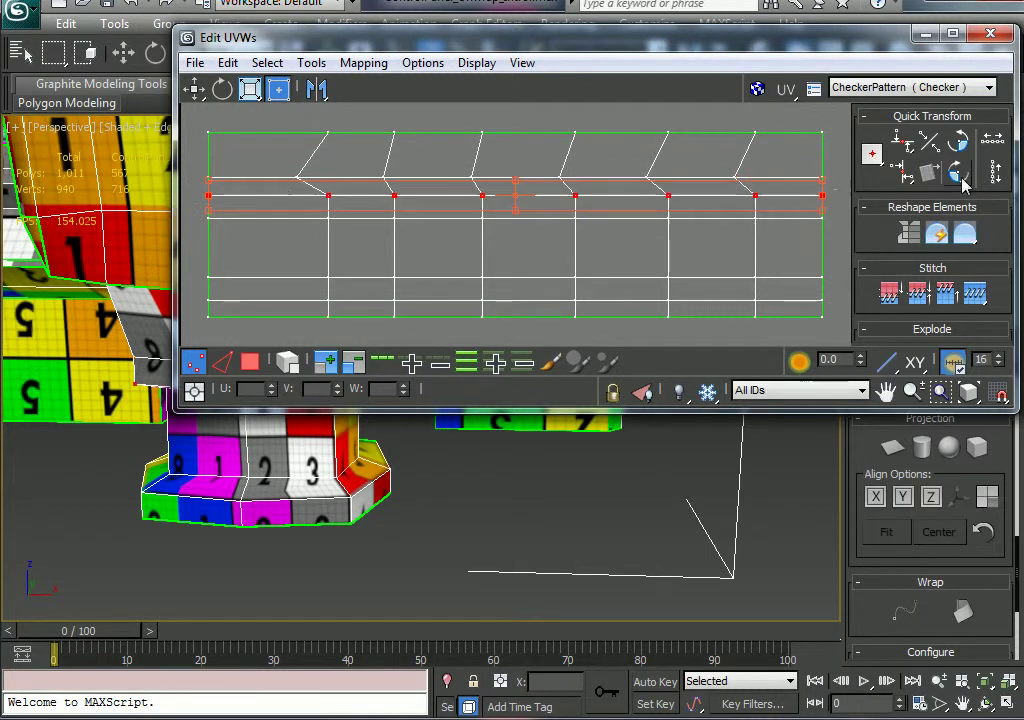
click(995, 147)
key(ctrl+z)
key(ctrl+z)
key(ctrl+z)
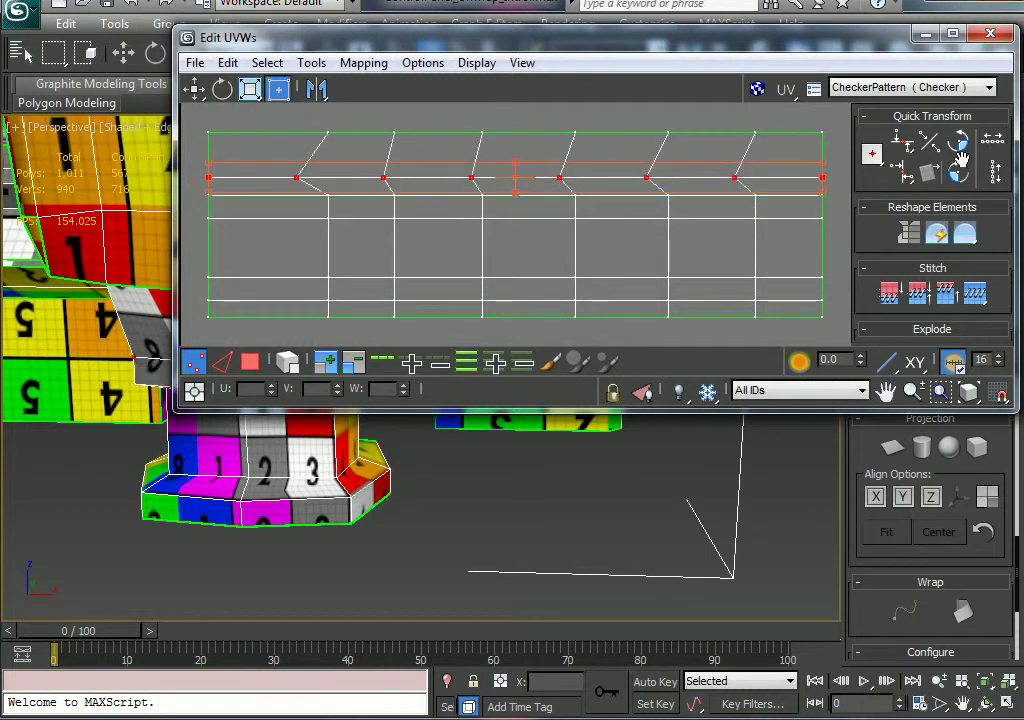
click(781, 254)
Move the bottom three vertex rows of the pedestal's shell down to make the tall middle band taller.
middle_drag(780, 249, 738, 431)
scroll(764, 237, down, 1)
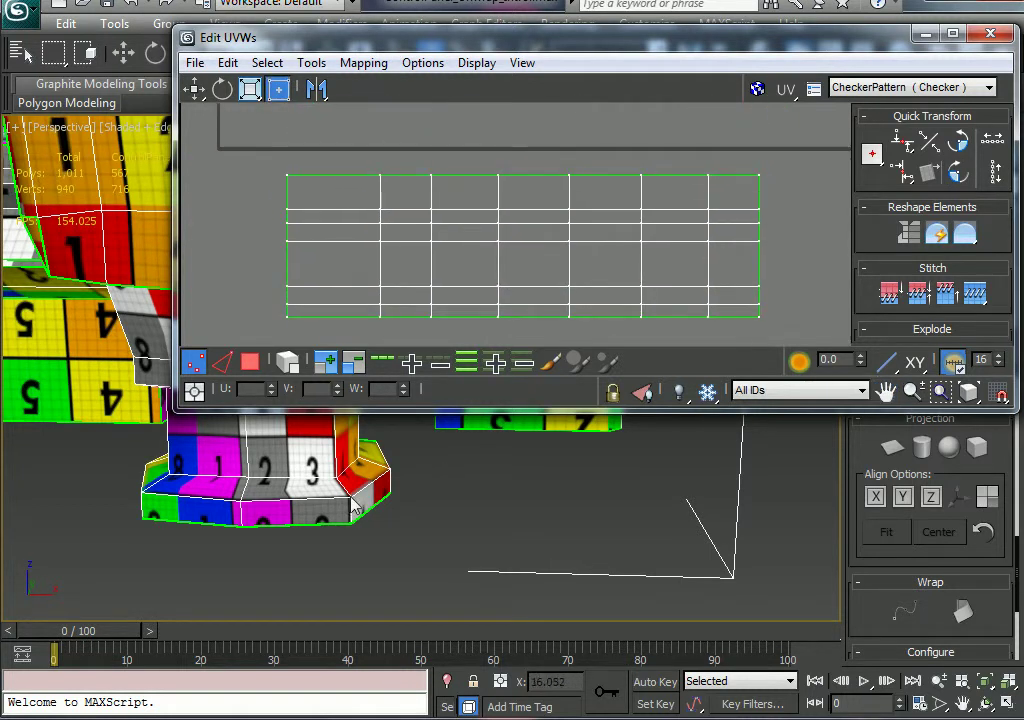
alt+middle_drag(352, 505, 262, 490)
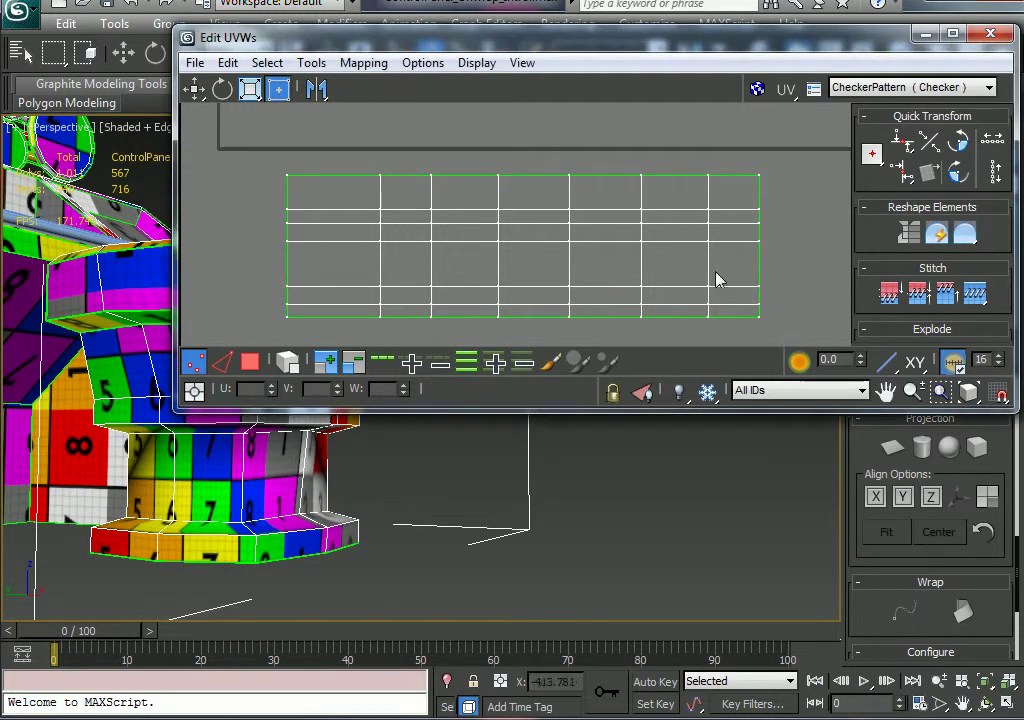
drag(768, 272, 252, 338)
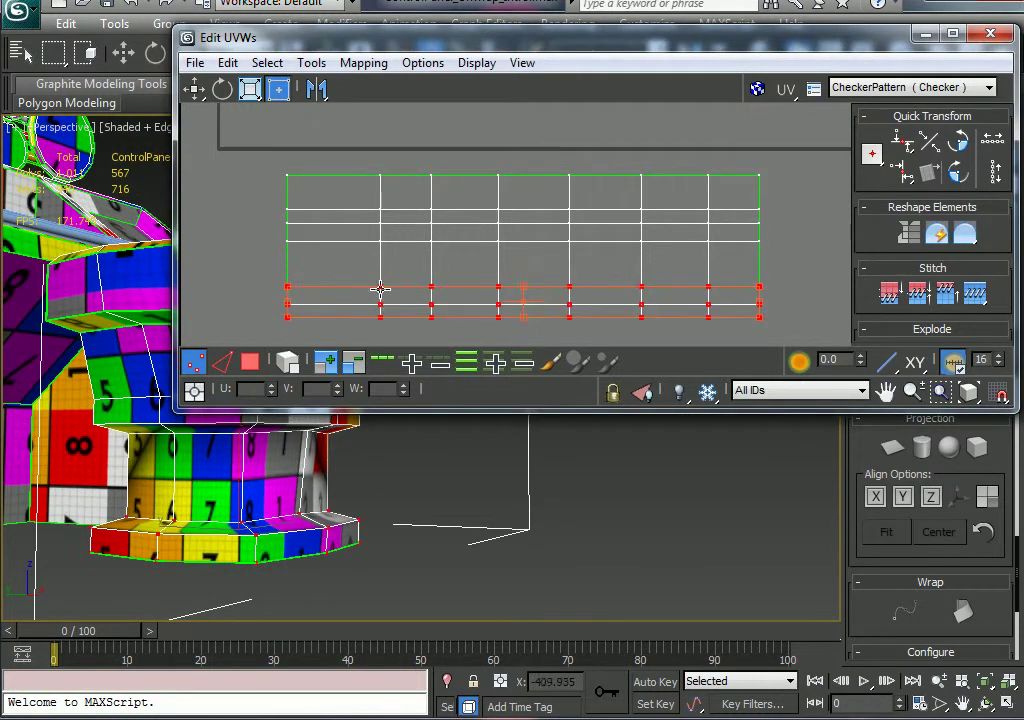
drag(379, 299, 384, 326)
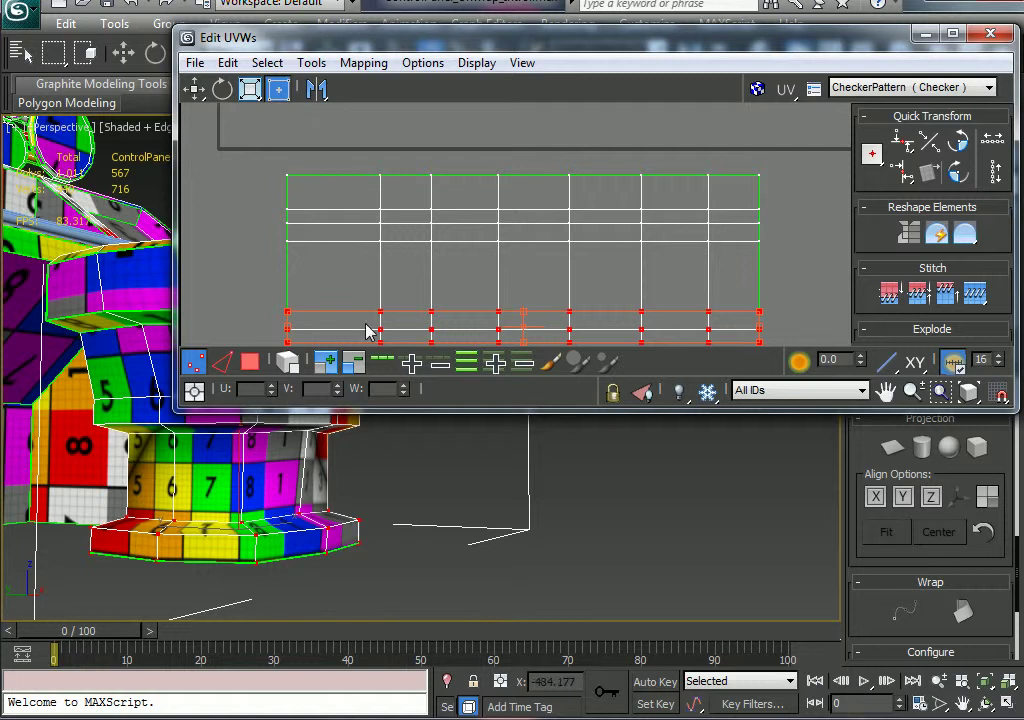
Move the top vertex row of the pedestal's shell up to give the faces under the seat more texture space.
alt+middle_drag(322, 480, 254, 512)
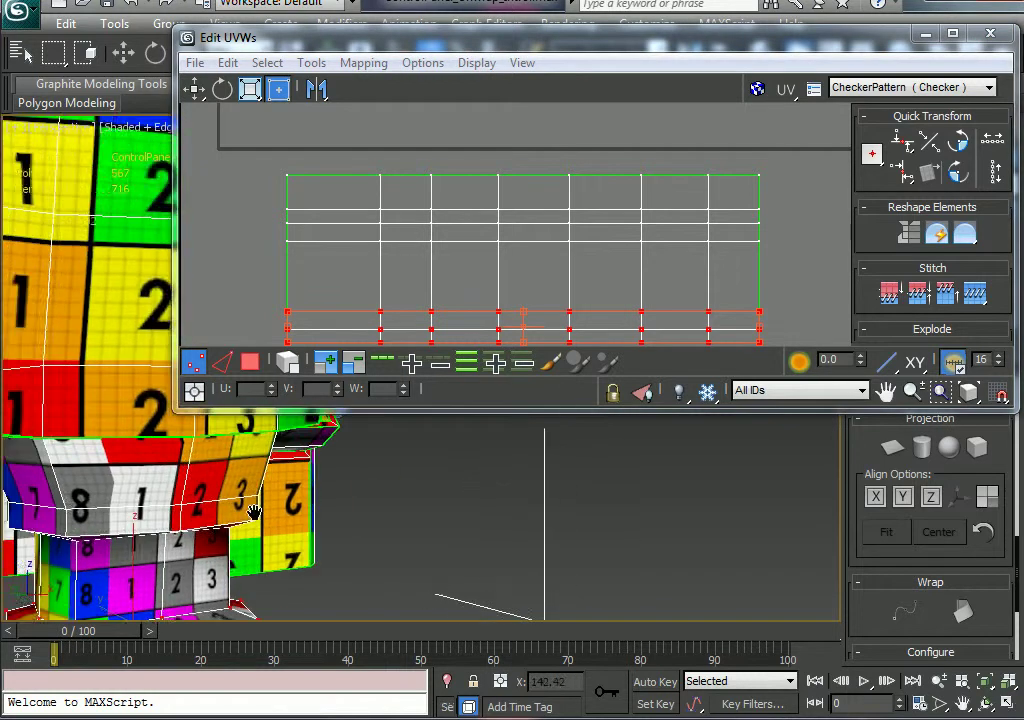
drag(215, 127, 777, 201)
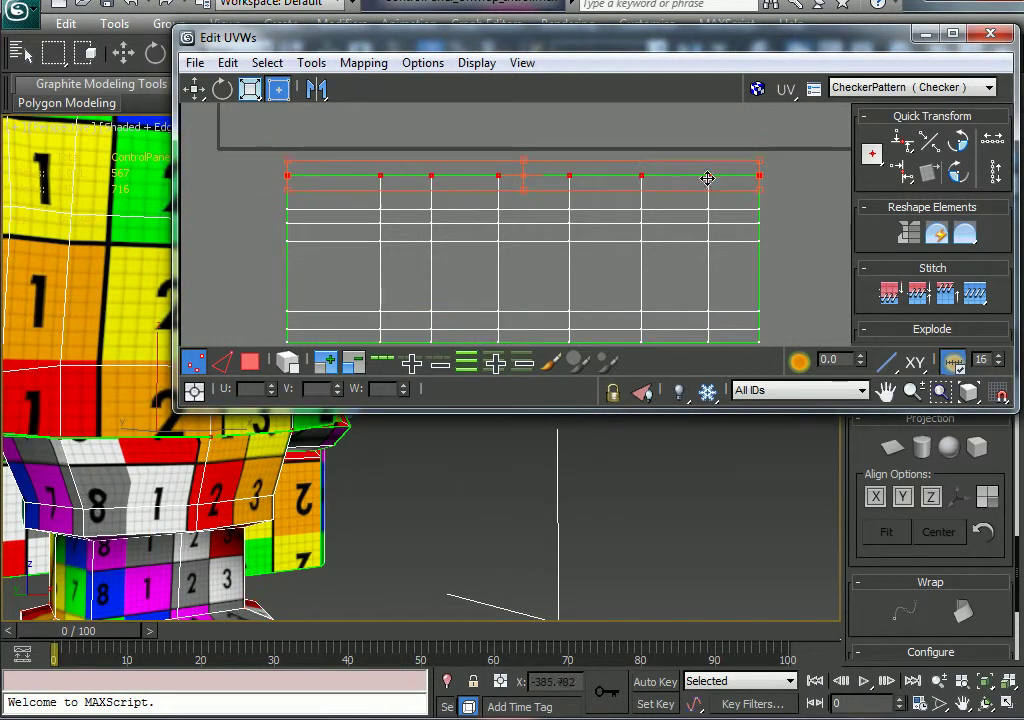
drag(707, 178, 647, 153)
Examine the checker pattern on the pedestal for stretching and compare its square size with the seat and the surrounding panels.
scroll(500, 493, down, 3)
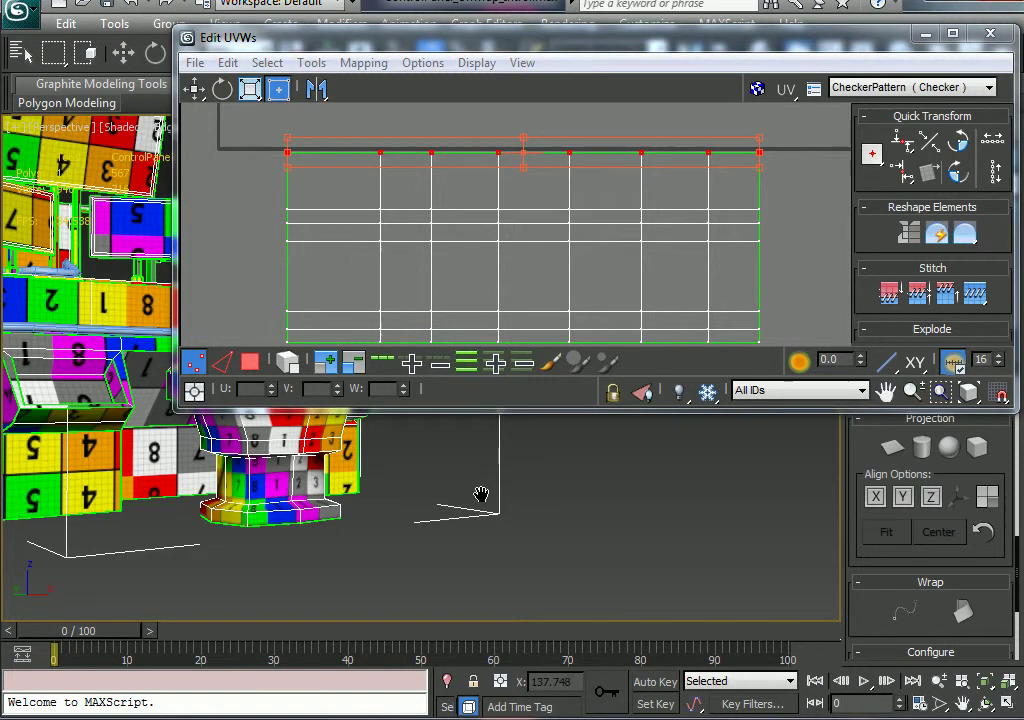
middle_drag(482, 491, 462, 500)
middle_drag(542, 270, 535, 231)
scroll(542, 272, down, 3)
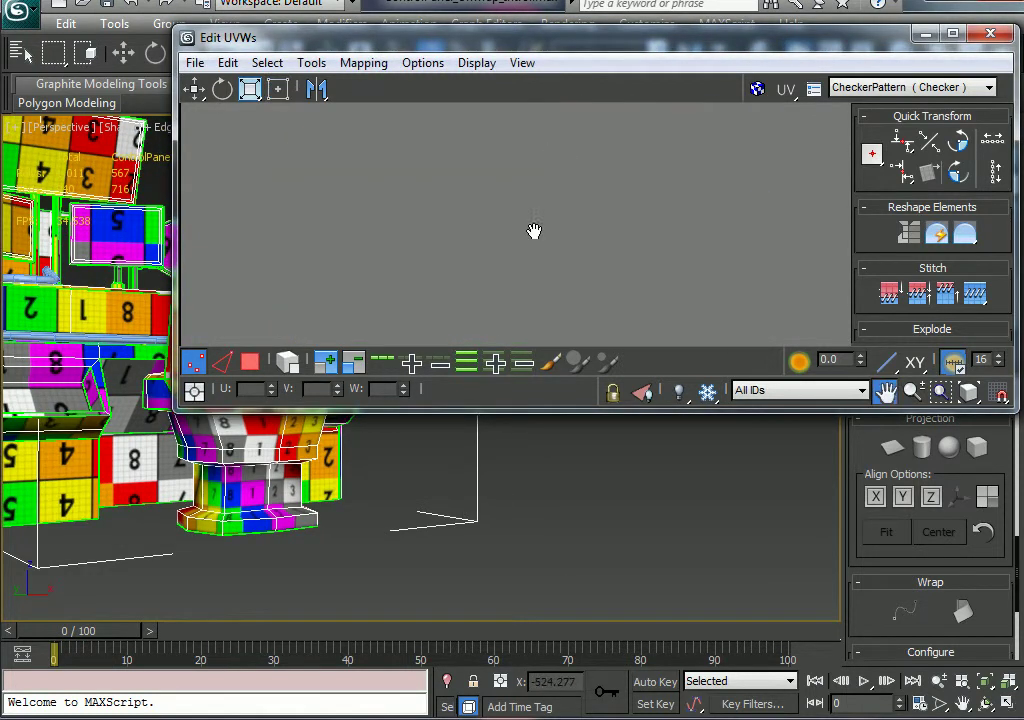
scroll(517, 290, down, 3)
middle_drag(479, 331, 418, 578)
middle_drag(468, 267, 490, 171)
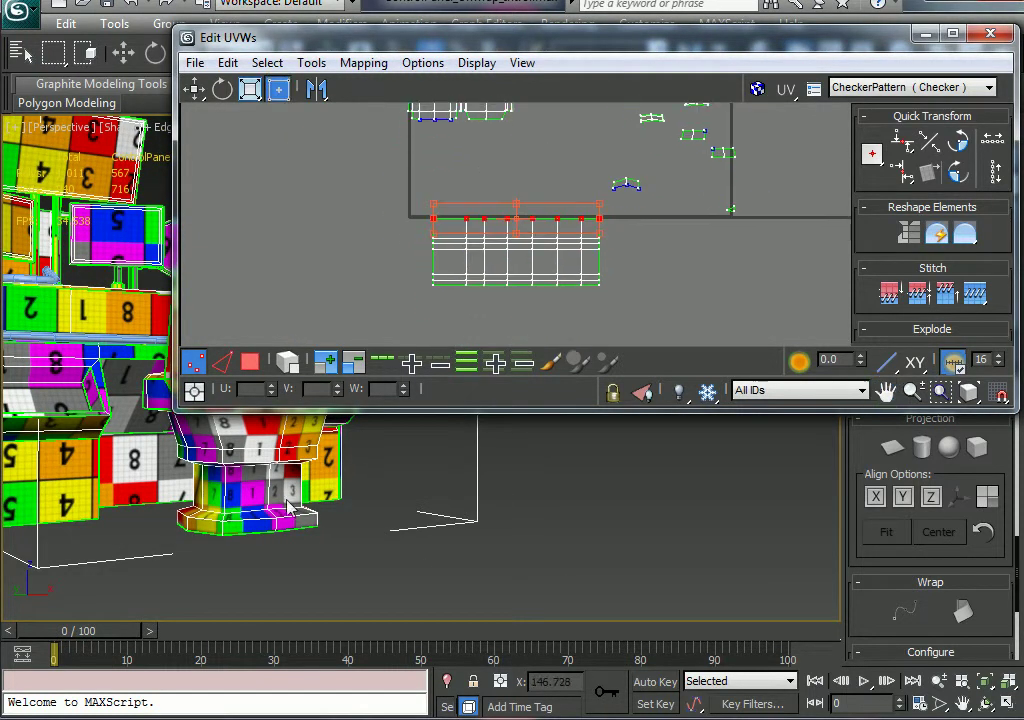
middle_drag(288, 507, 348, 513)
scroll(279, 528, up, 3)
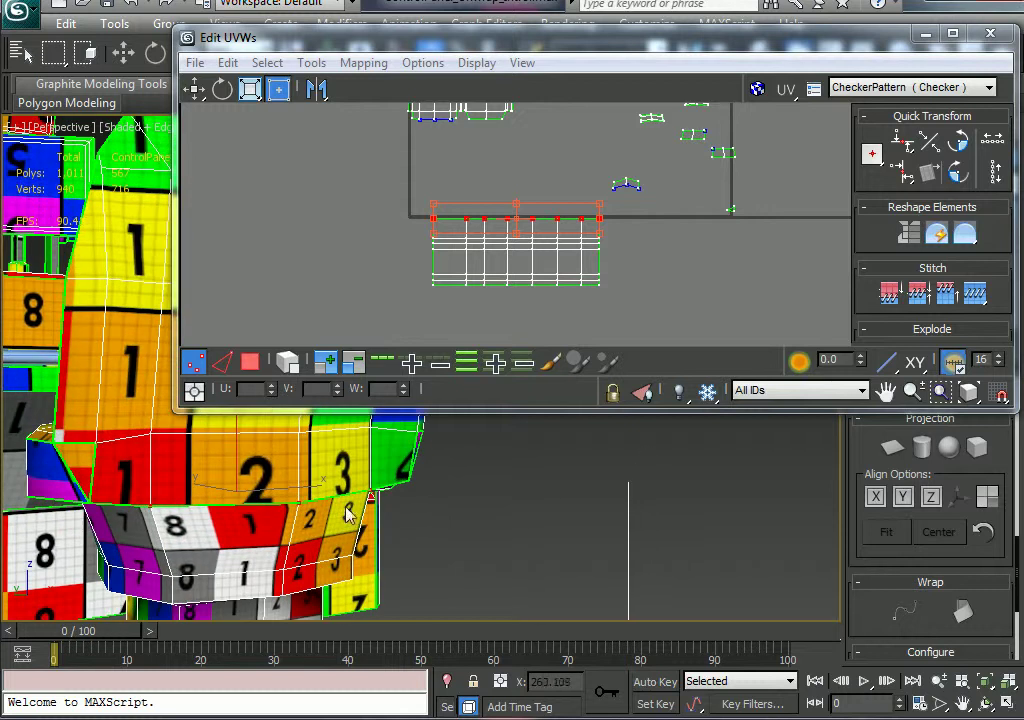
alt+middle_drag(213, 527, 172, 420)
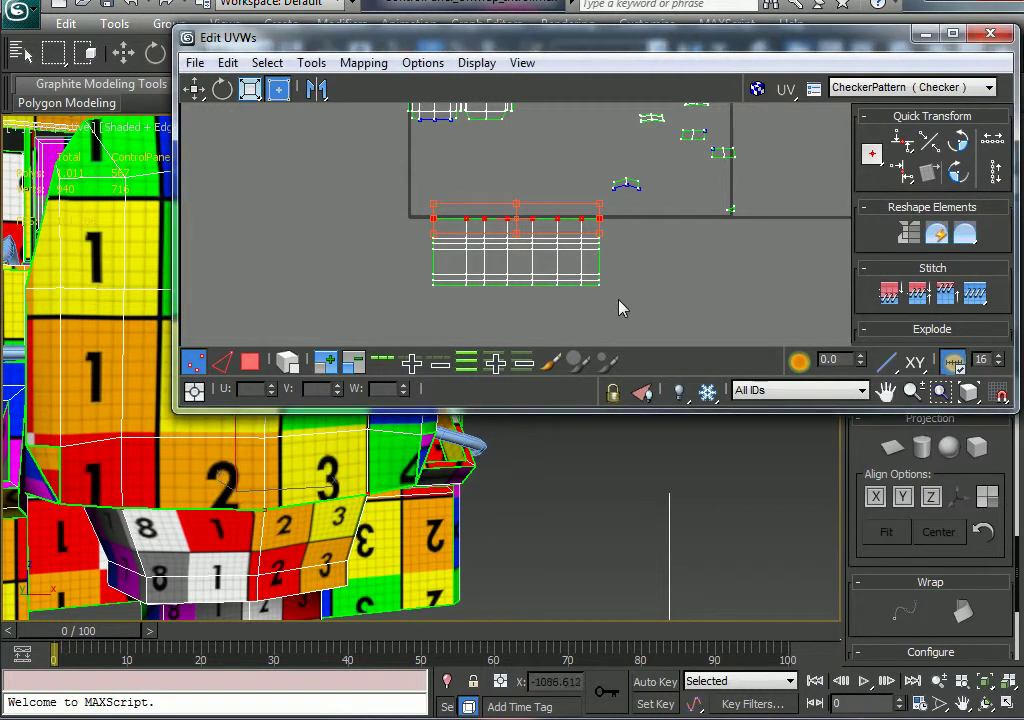
Select the pedestal's whole shell, scale it down proportionally to about 57% and place it inside the UV tile below the neighbouring shells.
drag(378, 235, 392, 226)
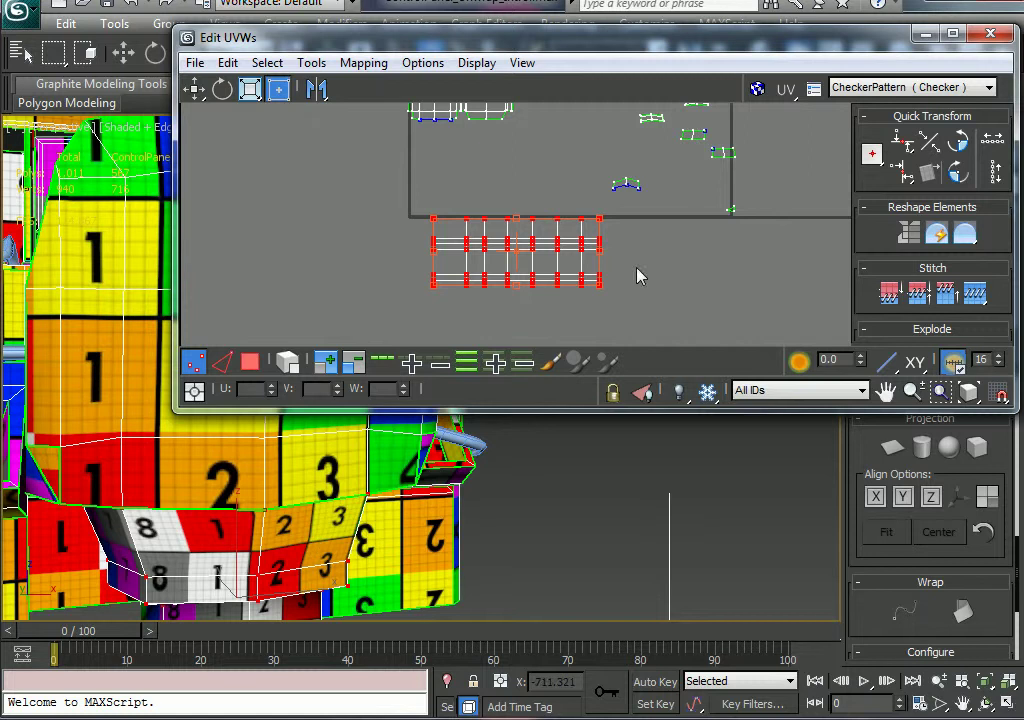
scroll(610, 265, up, 2)
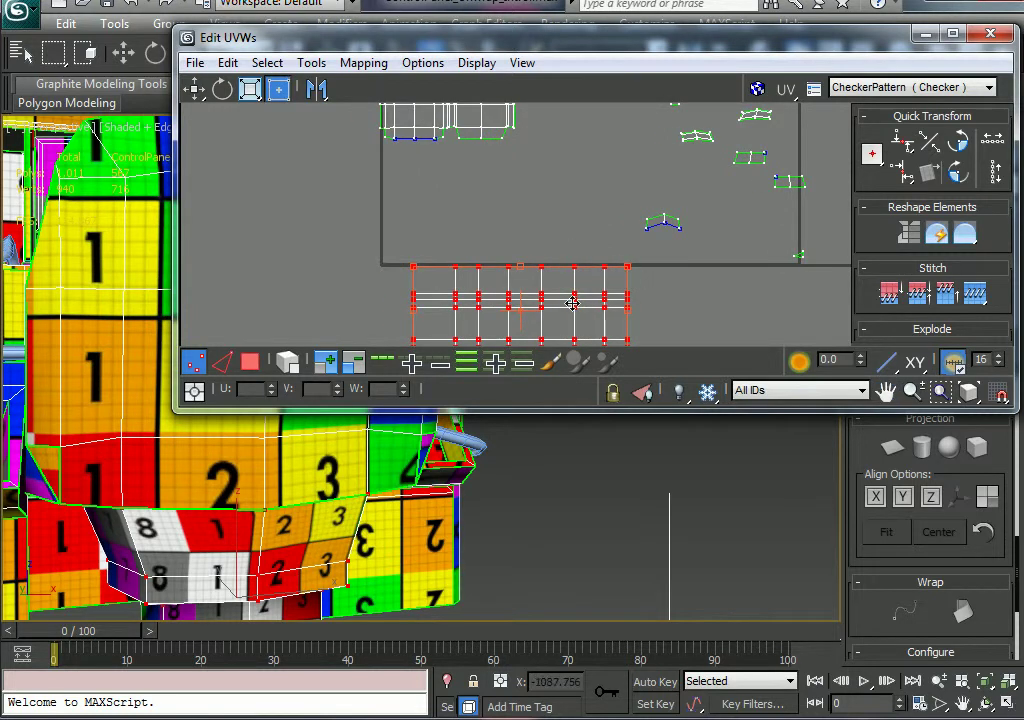
drag(572, 303, 559, 241)
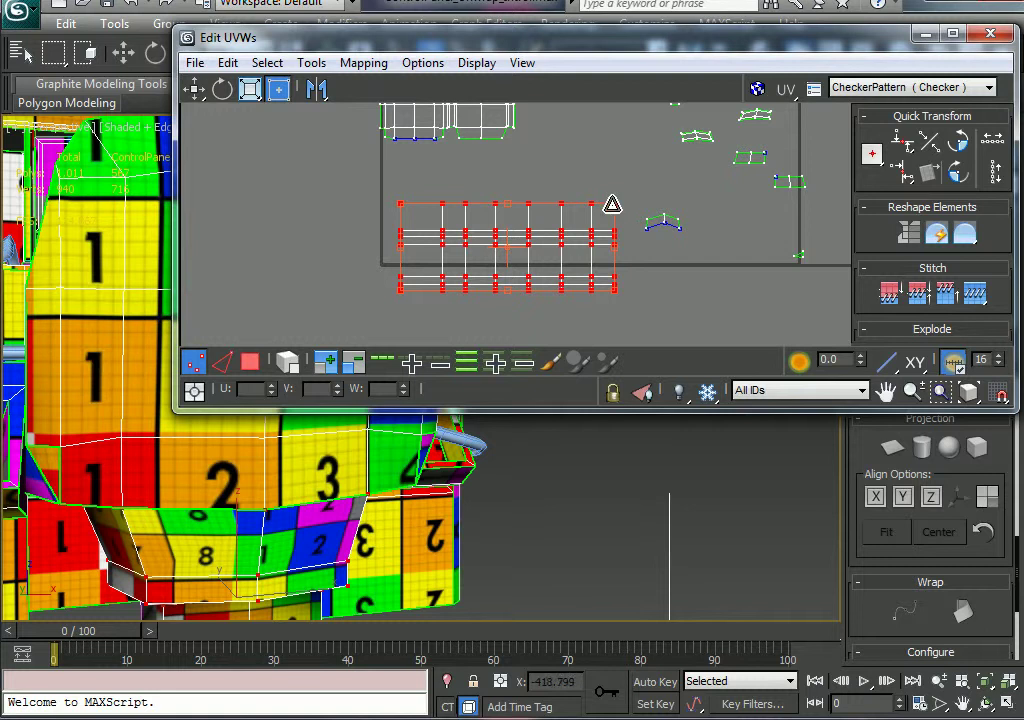
drag(615, 199, 523, 242)
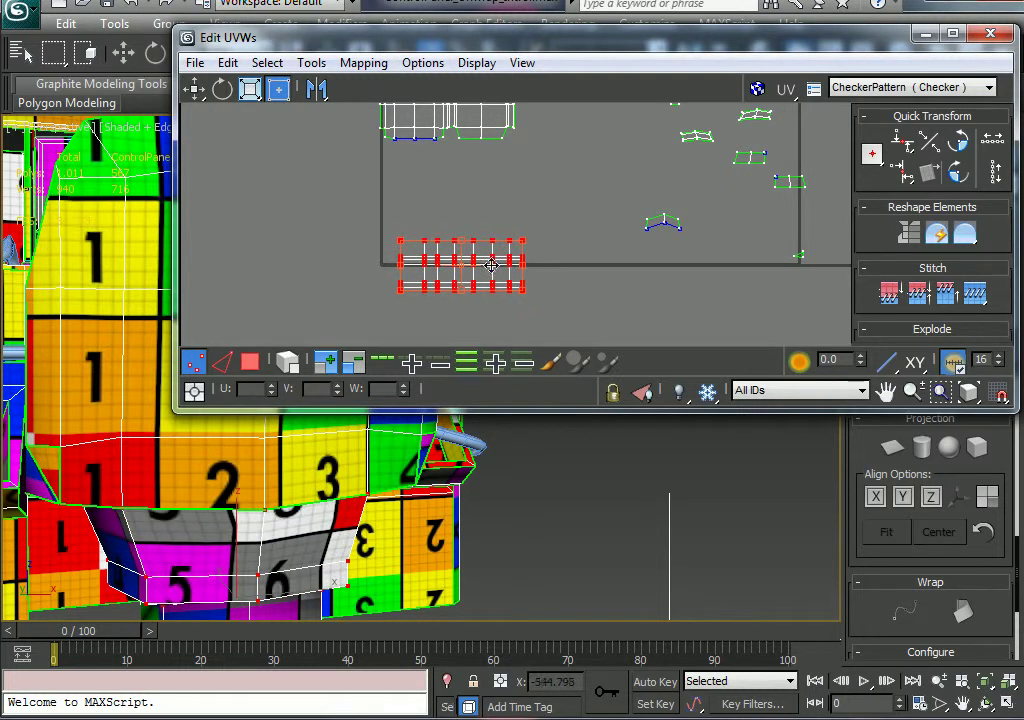
drag(478, 256, 461, 169)
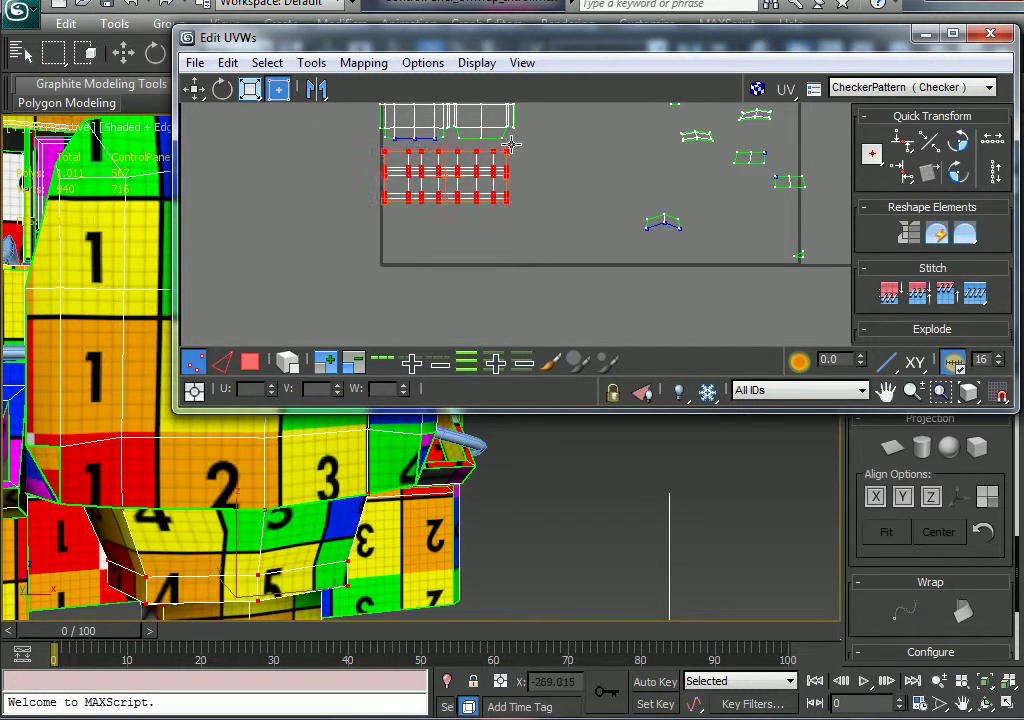
Move the pedestal's shell up so it sits just beneath the lower edges of the two neighbouring seat shells.
scroll(514, 142, up, 3)
middle_drag(514, 142, 585, 198)
scroll(600, 188, up, 2)
drag(567, 232, 564, 220)
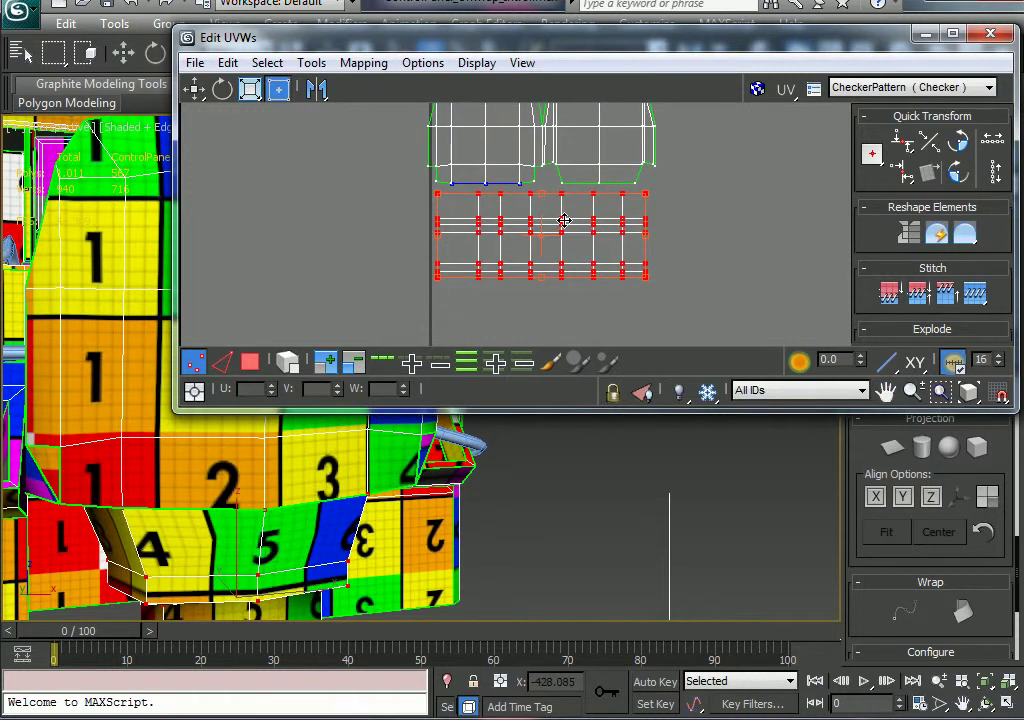
click(652, 277)
Pick edges along the seat shells' lower borders and the pedestal shell's upper border to find which ones match.
click(222, 362)
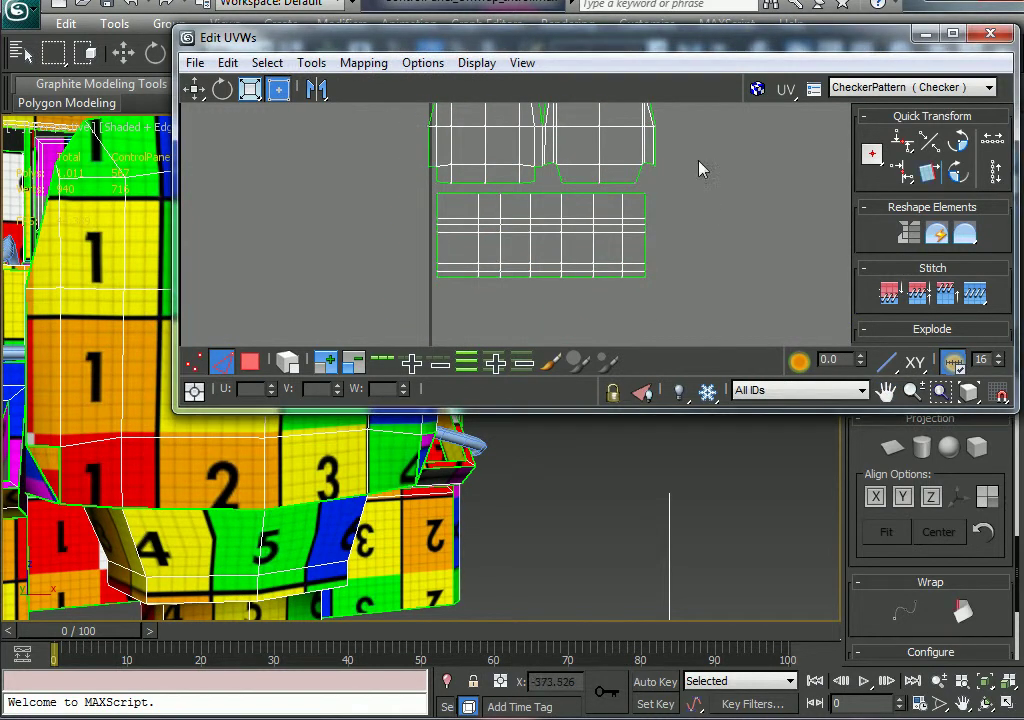
drag(573, 183, 591, 191)
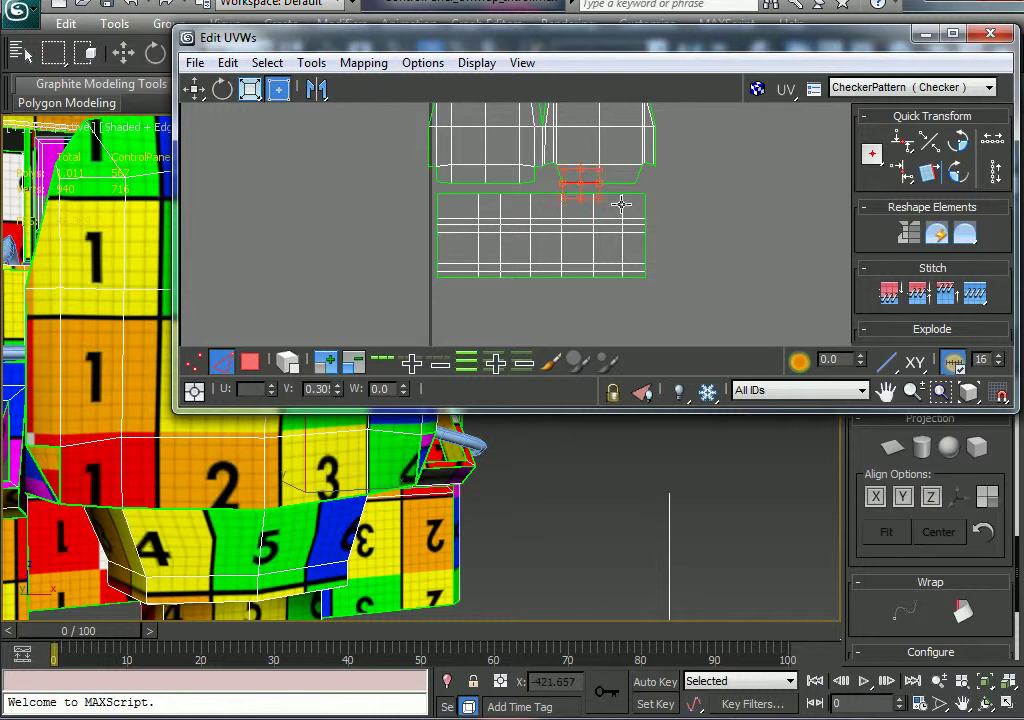
scroll(621, 204, up, 2)
click(510, 189)
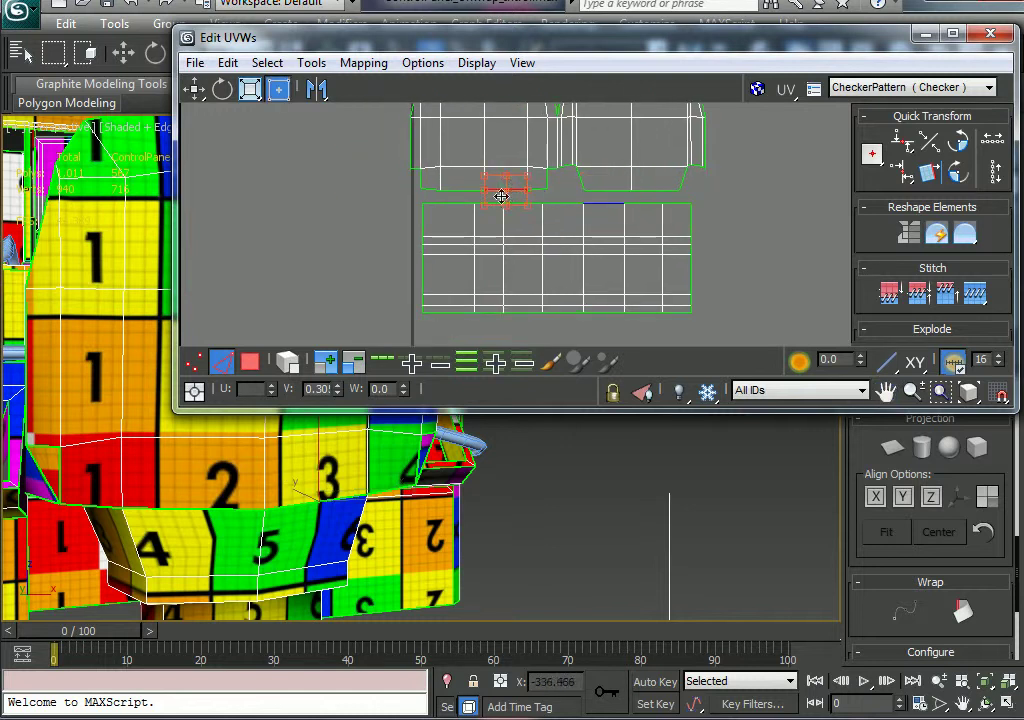
drag(501, 196, 473, 197)
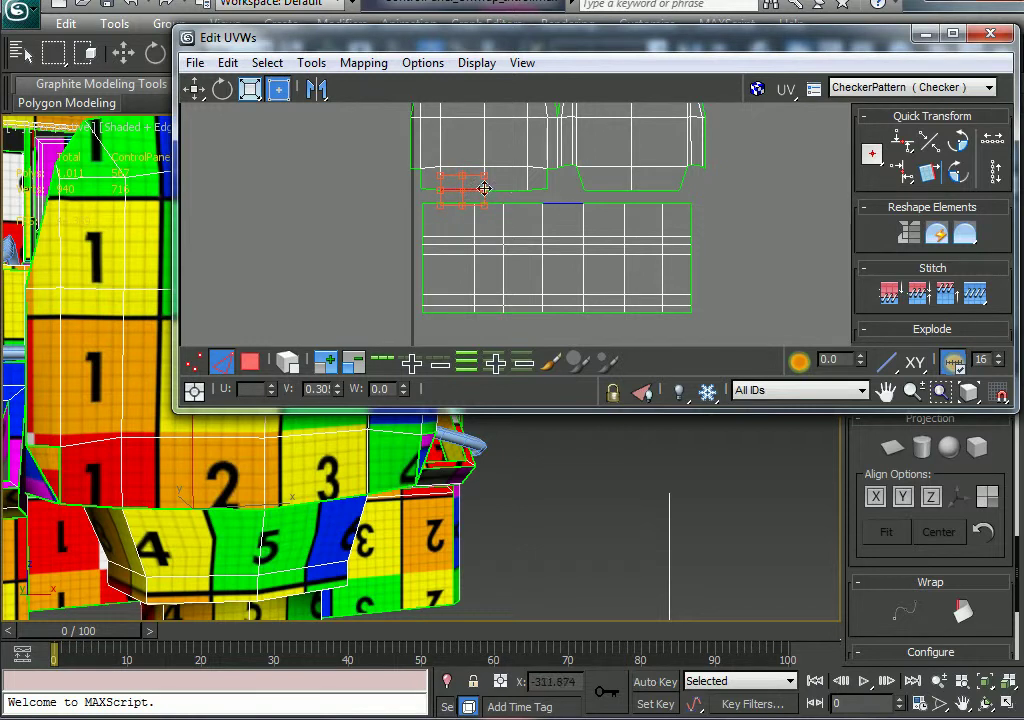
drag(513, 189, 558, 186)
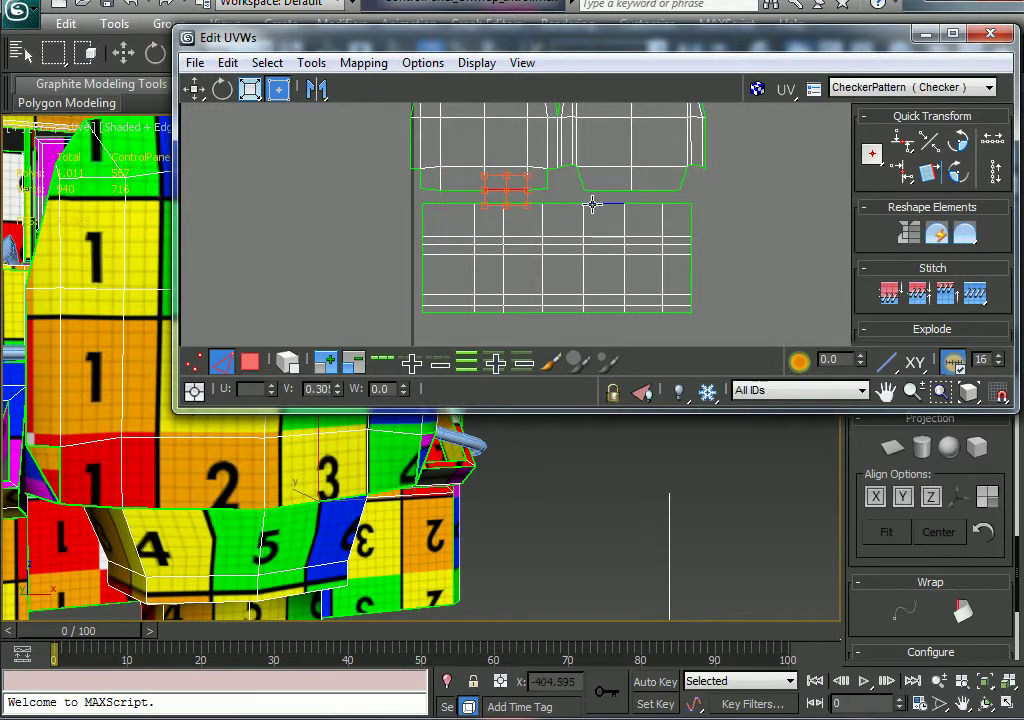
click(564, 204)
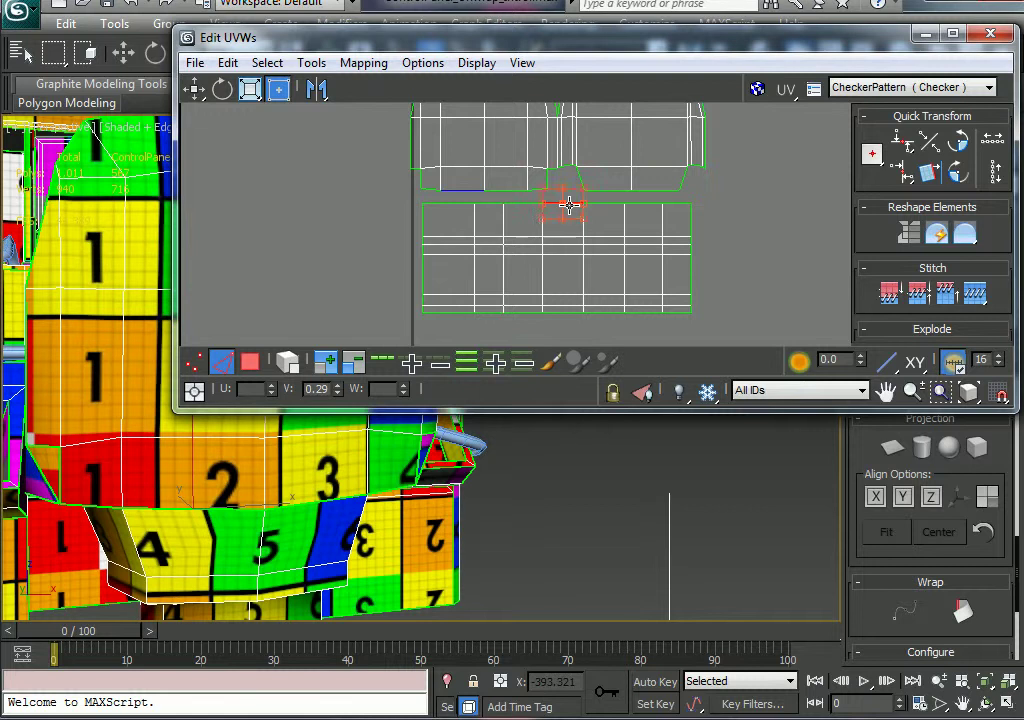
Stitch the two matching lower edges of the left seat shell to the upper border of the pedestal's shell.
click(467, 190)
right_click(469, 190)
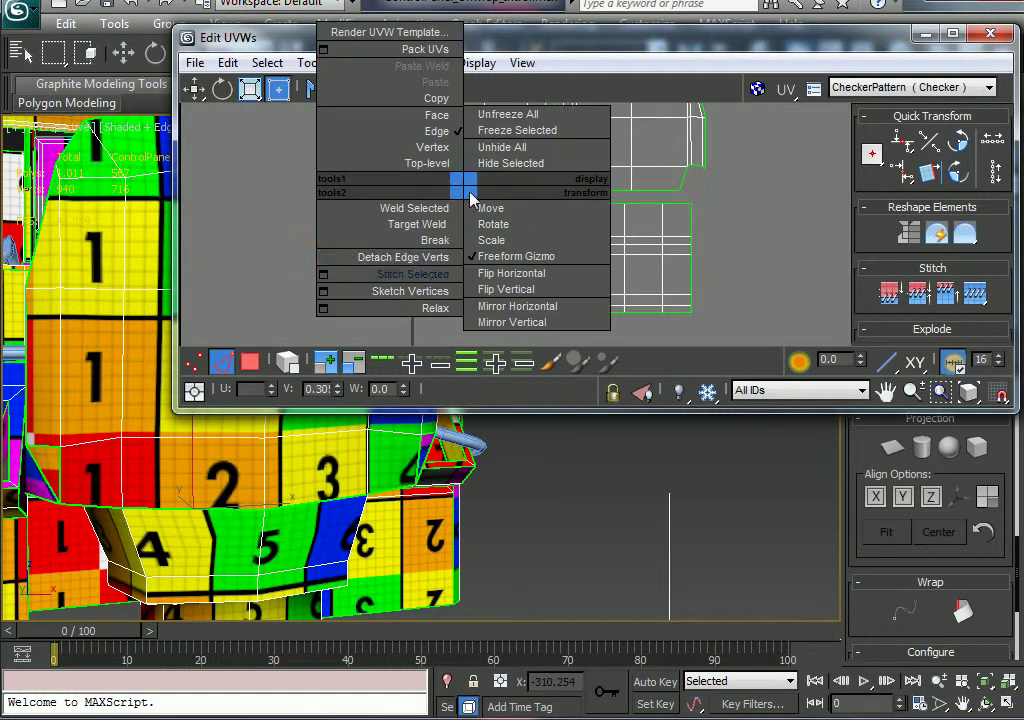
click(366, 272)
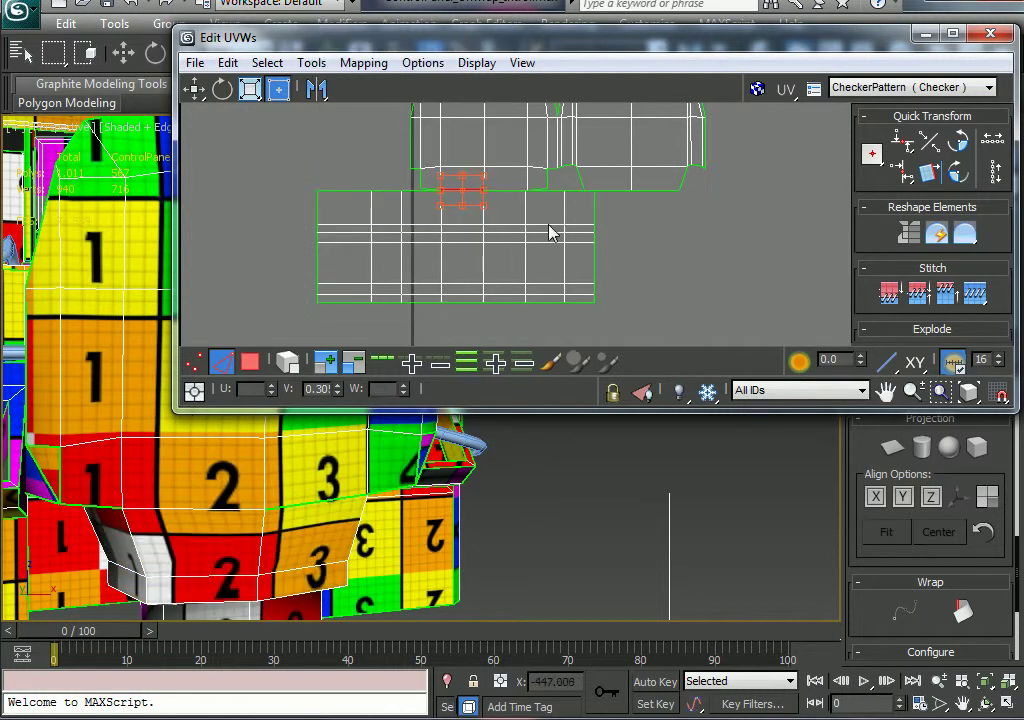
click(502, 190)
right_click(501, 189)
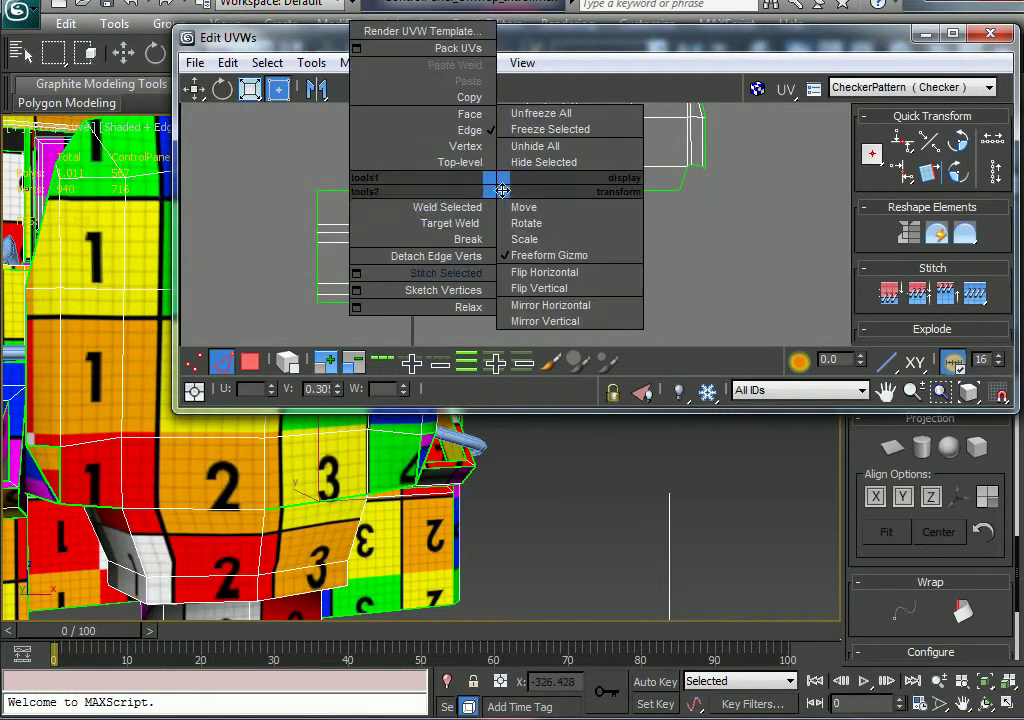
click(460, 271)
click(612, 255)
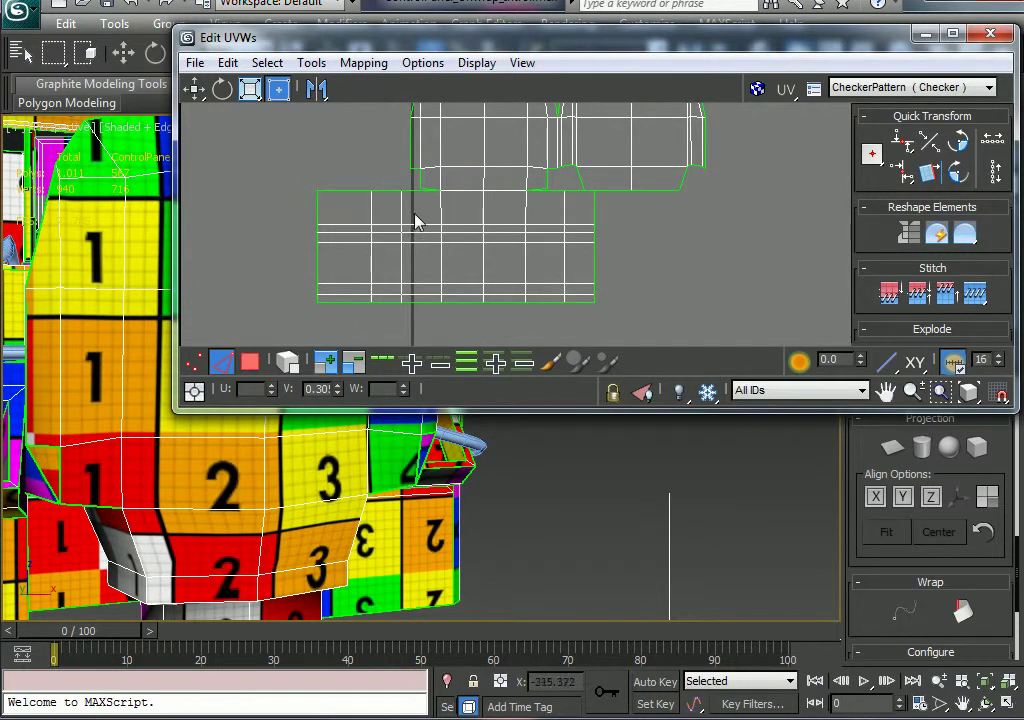
Select the two leftmost face columns of the pedestal's shell and move them to the shell's right end.
click(250, 361)
drag(365, 255, 389, 325)
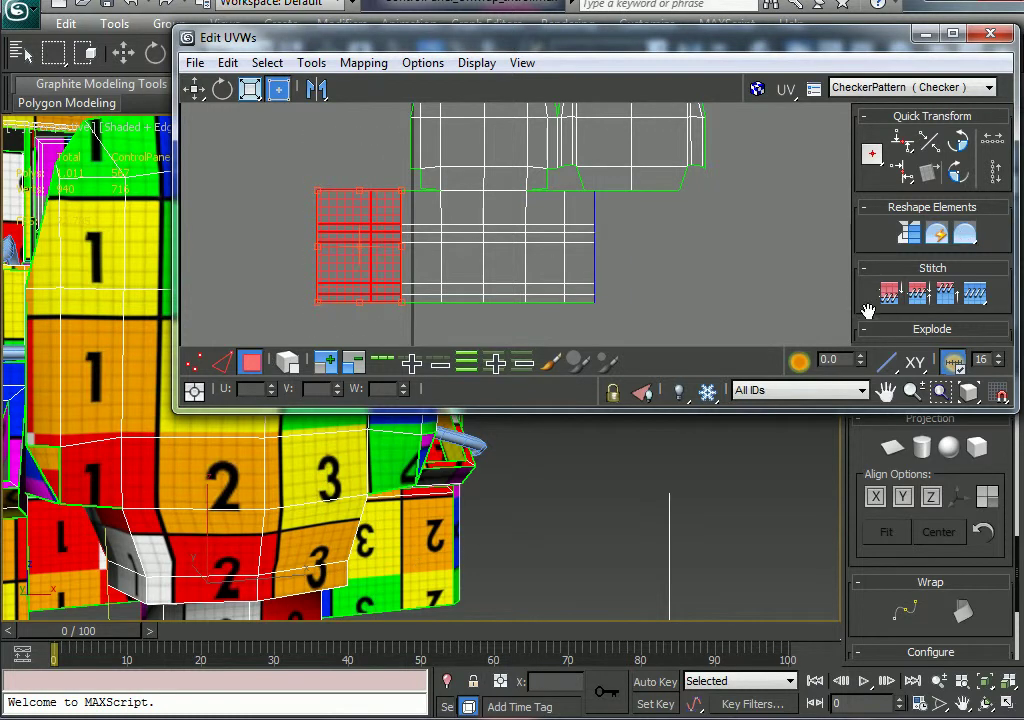
scroll(860, 285, down, 4)
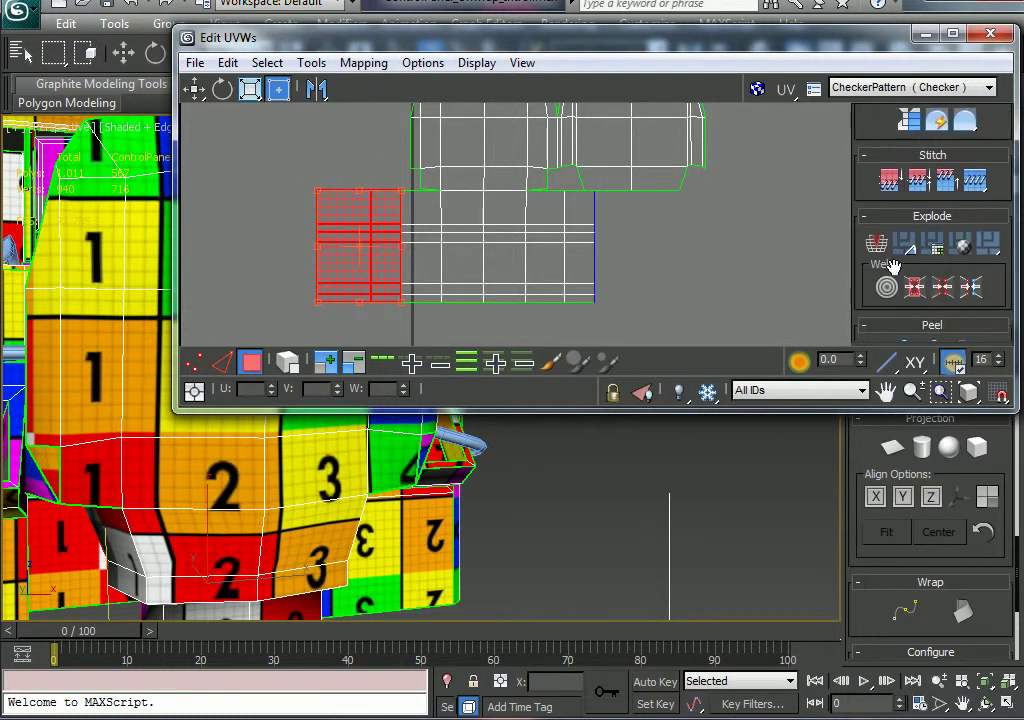
drag(389, 265, 649, 284)
scroll(640, 280, up, 2)
middle_drag(702, 200, 638, 238)
scroll(674, 229, up, 2)
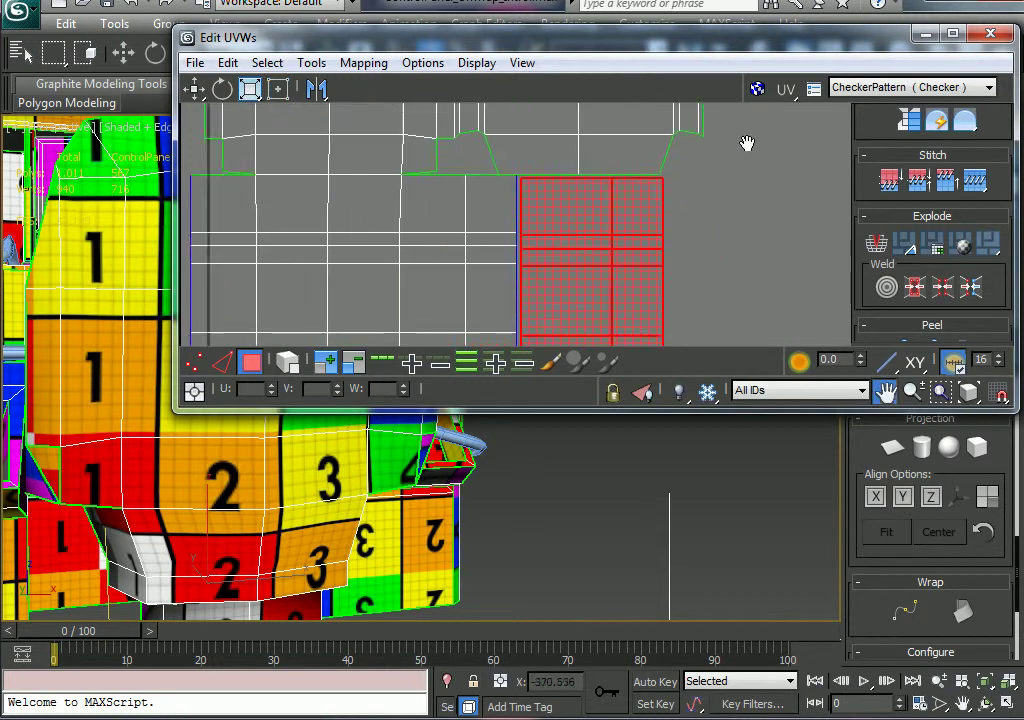
Align the relocated face block flush with the right border of the pedestal's shell and deselect it.
middle_drag(747, 144, 641, 223)
scroll(641, 223, up, 2)
drag(472, 295, 467, 290)
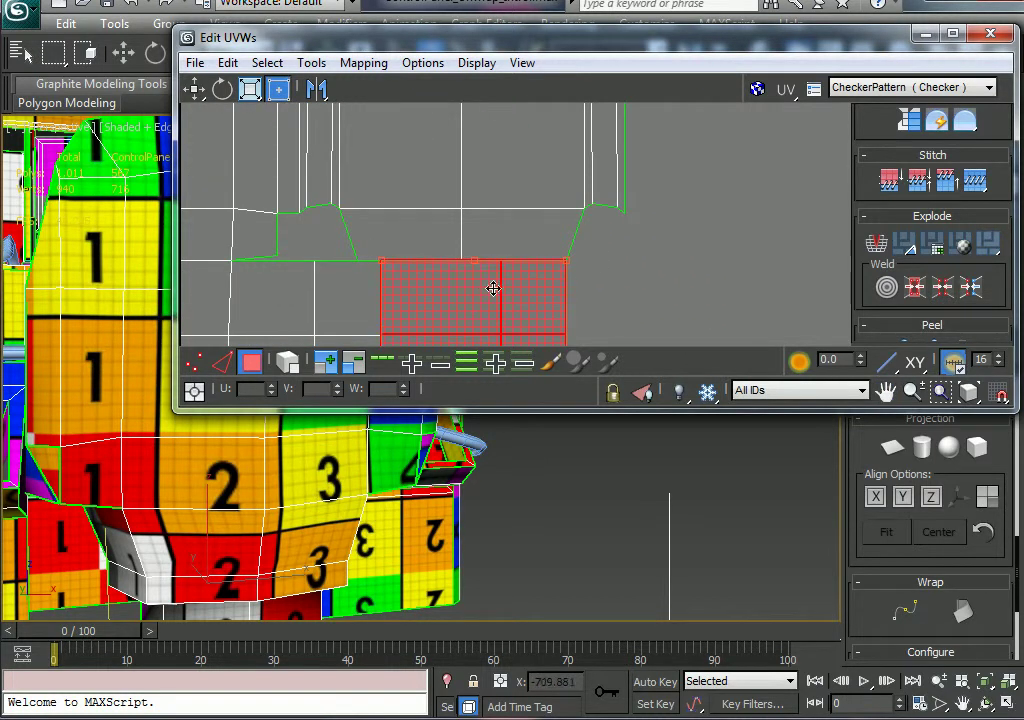
middle_drag(622, 262, 783, 105)
scroll(686, 199, down, 2)
middle_drag(766, 171, 688, 233)
click(688, 233)
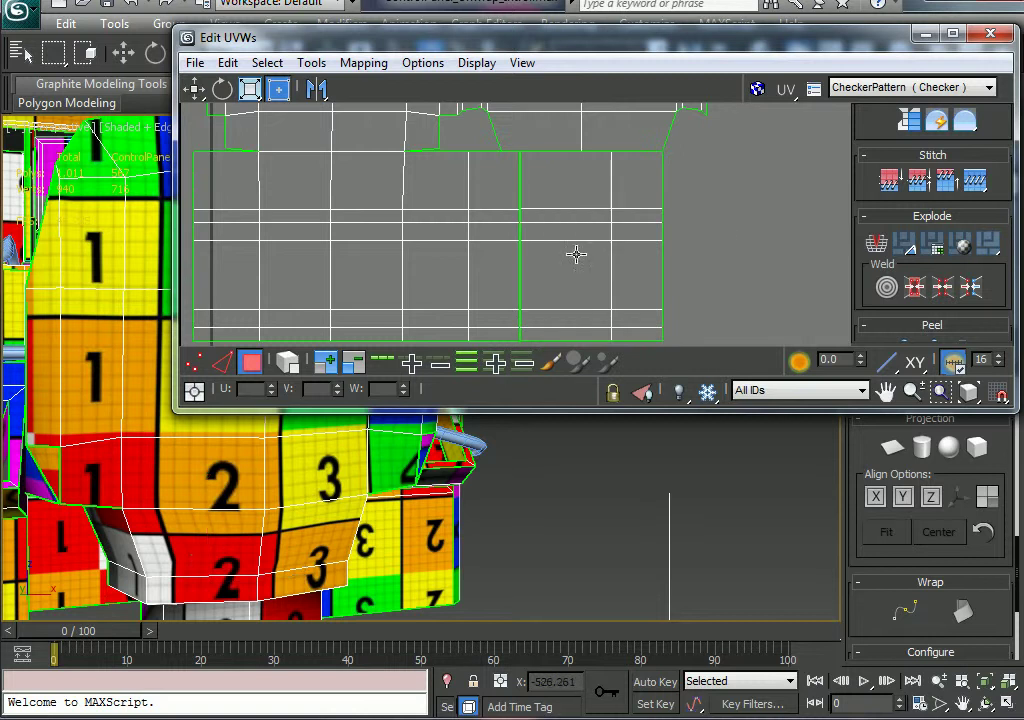
Stitch the topmost edge of the seam between the pedestal's shell and the relocated face block.
click(222, 362)
click(523, 180)
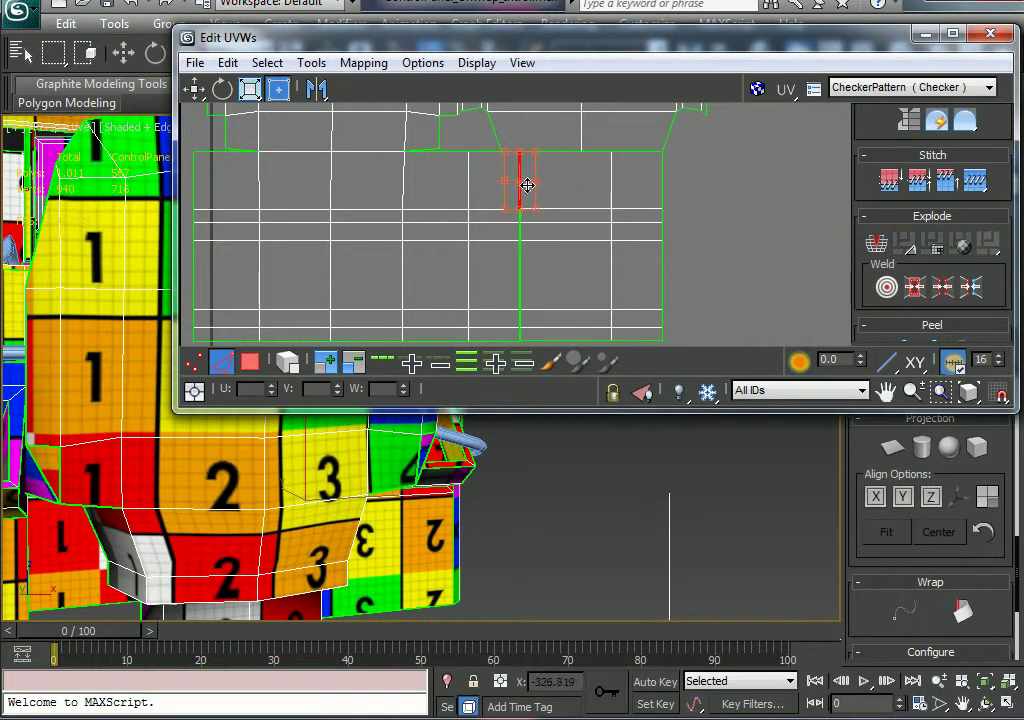
right_click(519, 177)
click(494, 253)
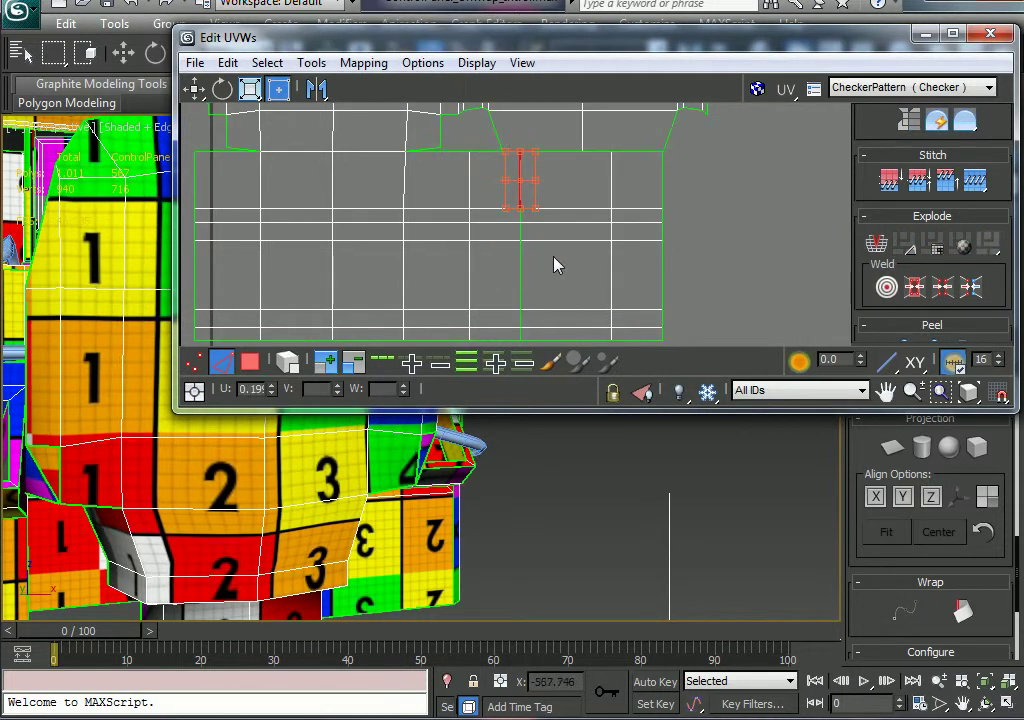
Try to stitch the lower part of the seam, including its tall middle edge, to the relocated face block.
drag(527, 212, 515, 335)
right_click(518, 291)
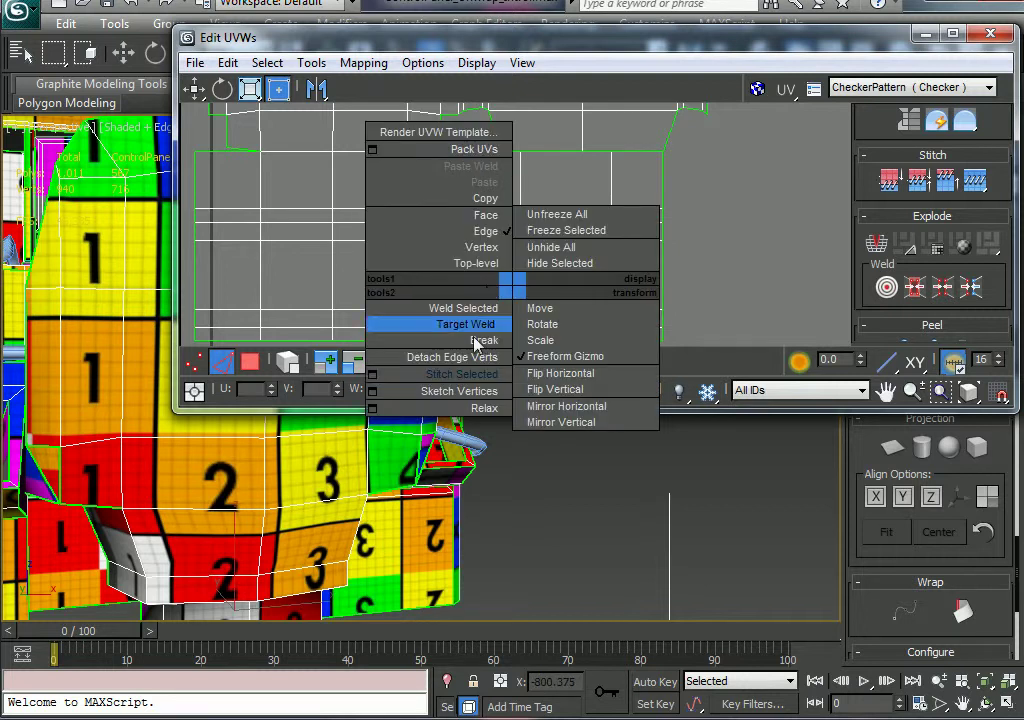
click(464, 373)
click(520, 280)
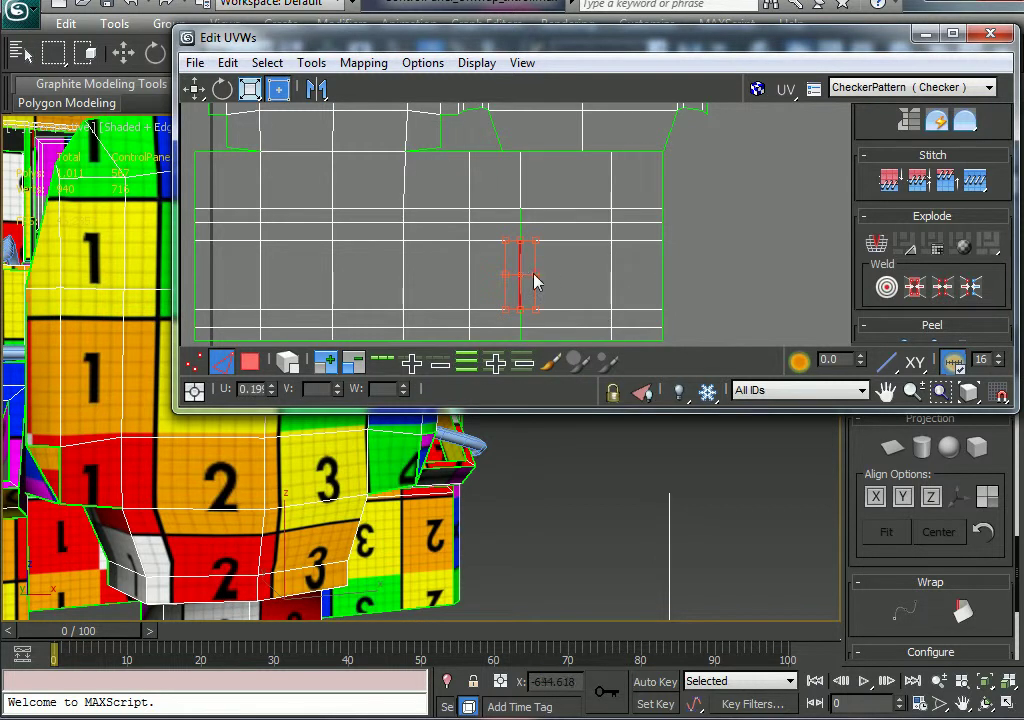
right_click(523, 268)
click(467, 350)
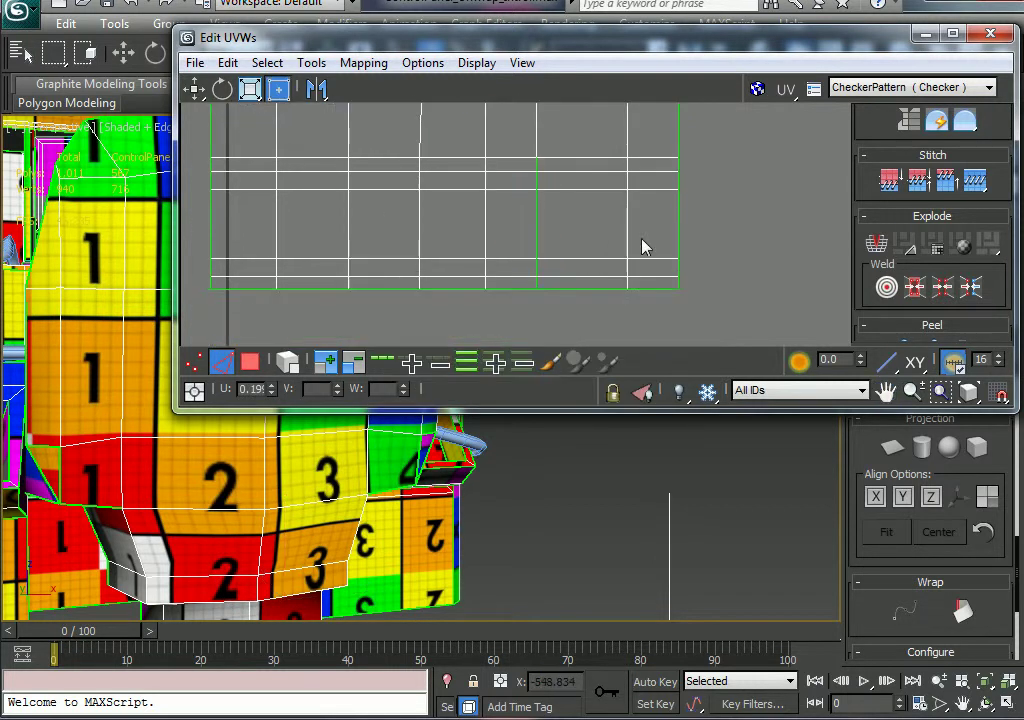
Stitch the two lowest edges of the seam between the pedestal's shell and the relocated face block.
right_click(538, 268)
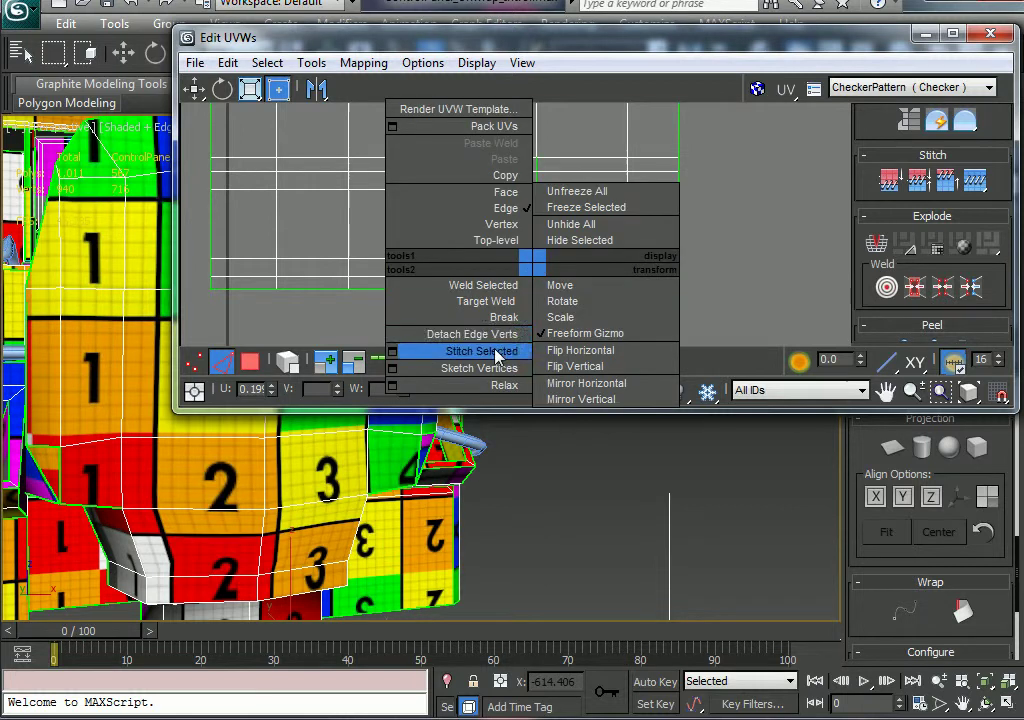
click(480, 350)
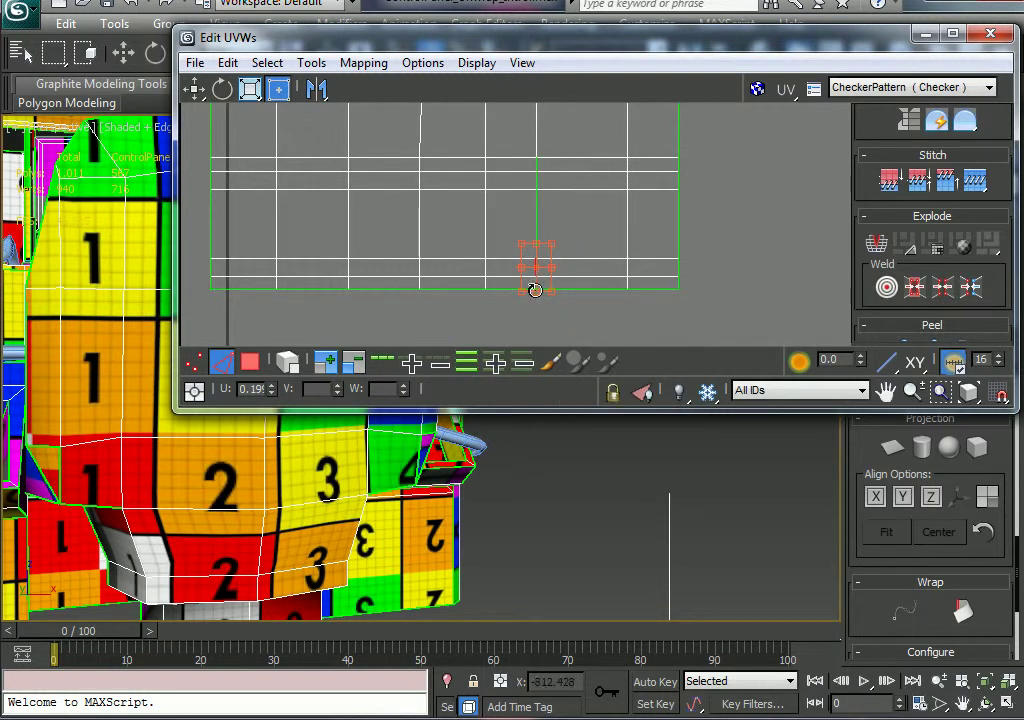
right_click(538, 283)
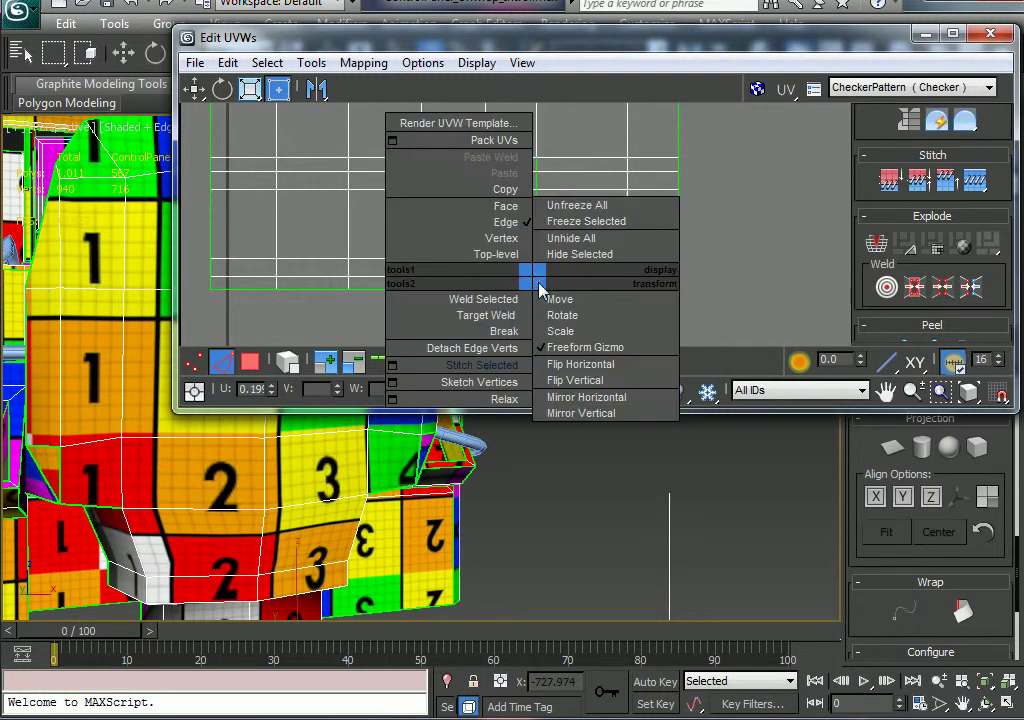
click(490, 360)
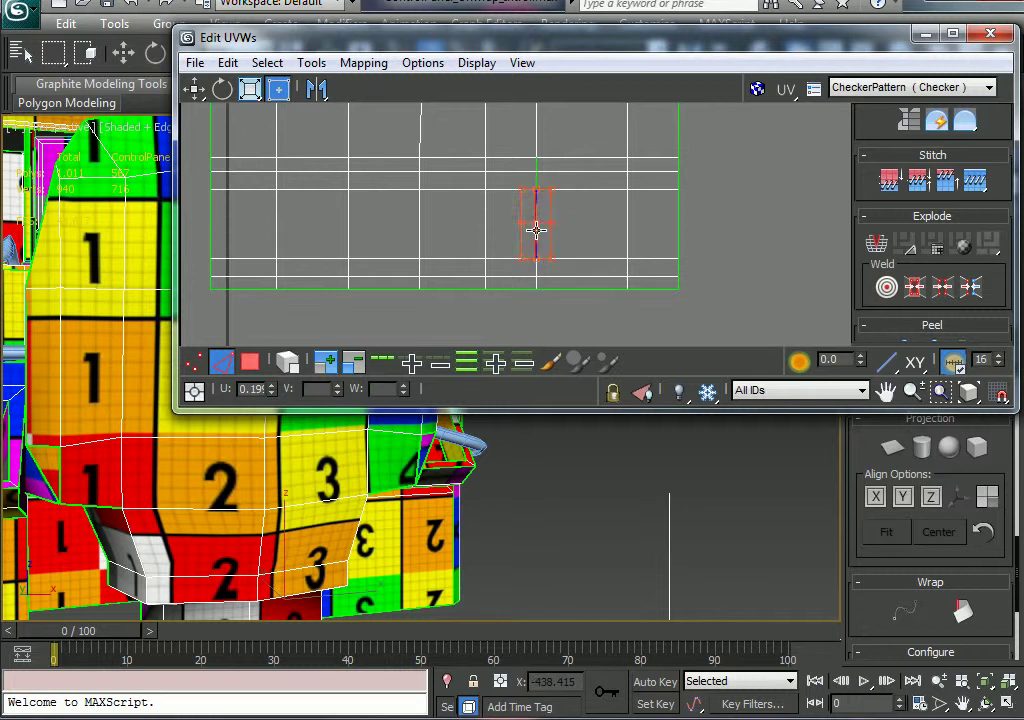
Stitch the seam's tall middle edge and the remaining short edges above it to close the seam.
right_click(537, 229)
click(496, 310)
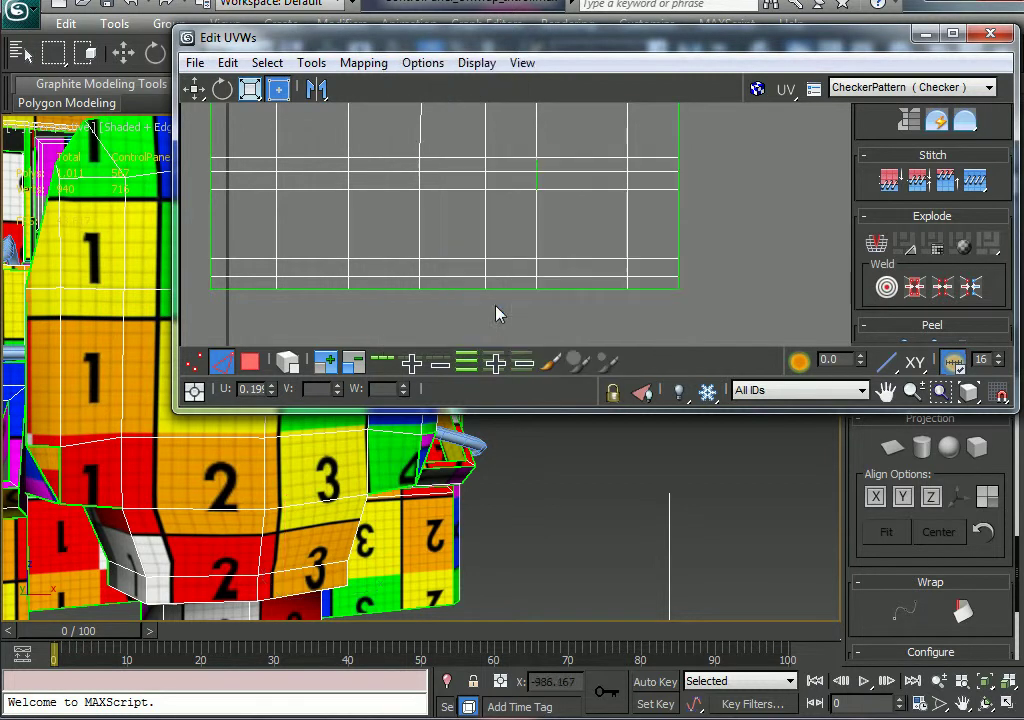
right_click(535, 181)
click(512, 243)
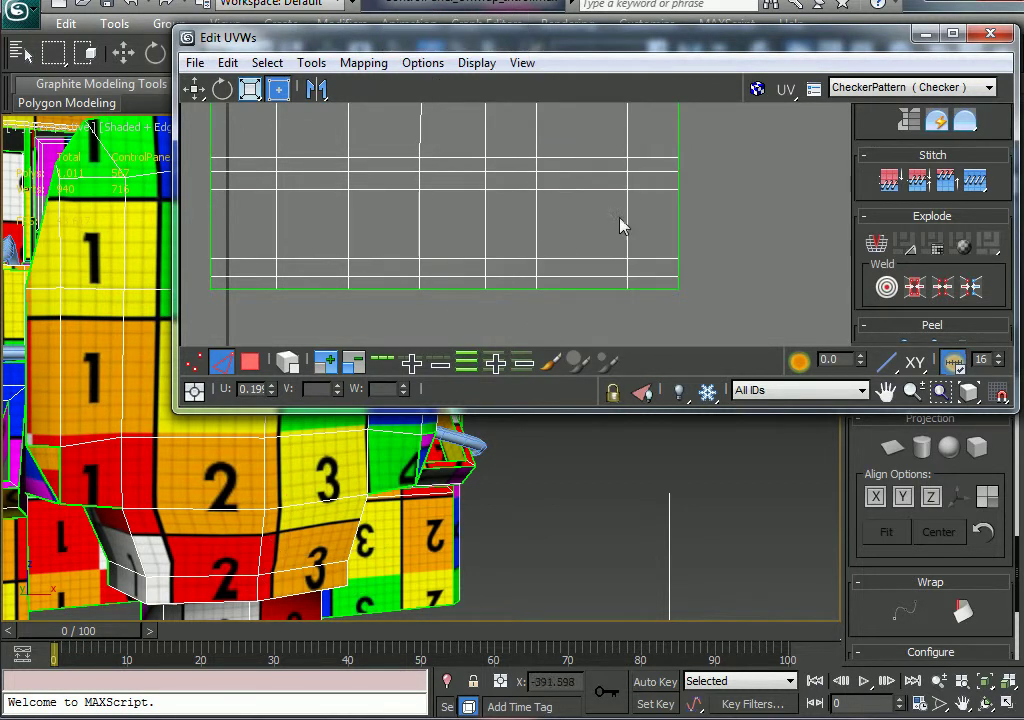
Examine the joined seat and pedestal shells and check the checker pattern around the chair and its base on the model.
scroll(712, 248, down, 1)
middle_drag(712, 248, 700, 350)
middle_drag(661, 204, 650, 253)
scroll(640, 258, down, 1)
scroll(715, 190, up, 1)
middle_drag(715, 190, 630, 274)
click(546, 201)
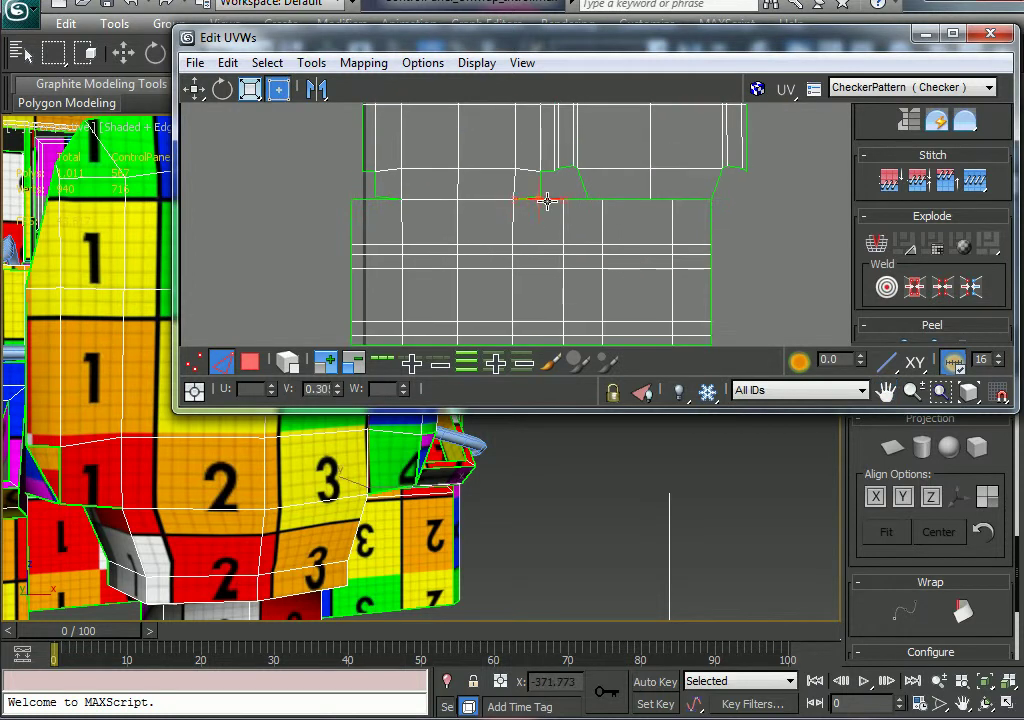
click(322, 226)
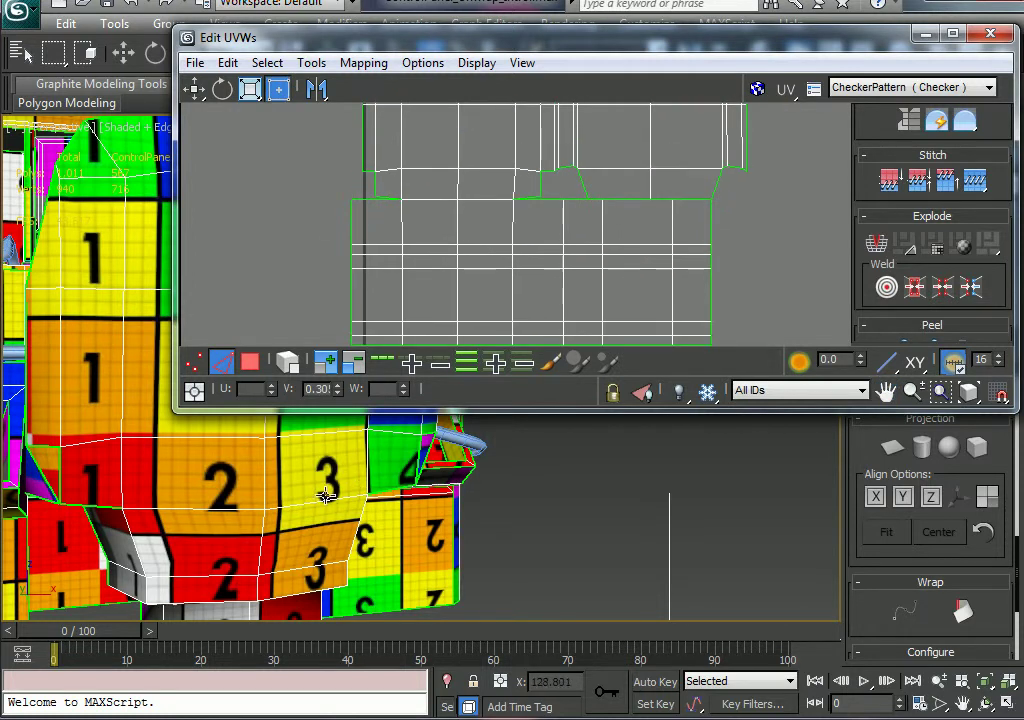
alt+middle_drag(316, 512, 255, 518)
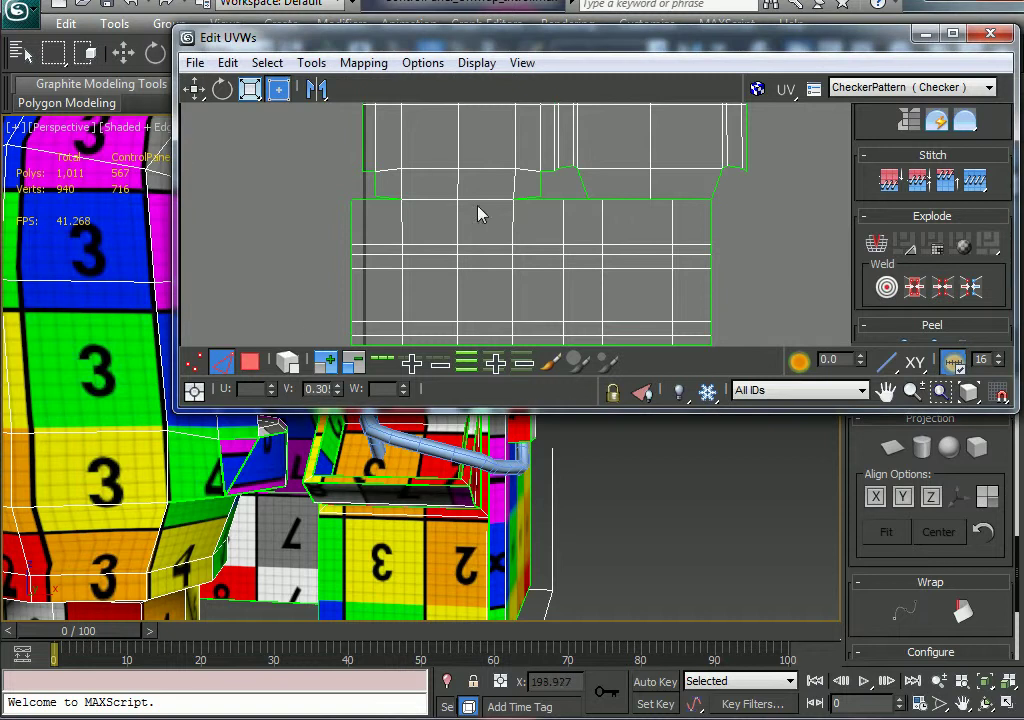
scroll(412, 185, down, 1)
middle_drag(366, 214, 489, 169)
middle_drag(566, 131, 491, 217)
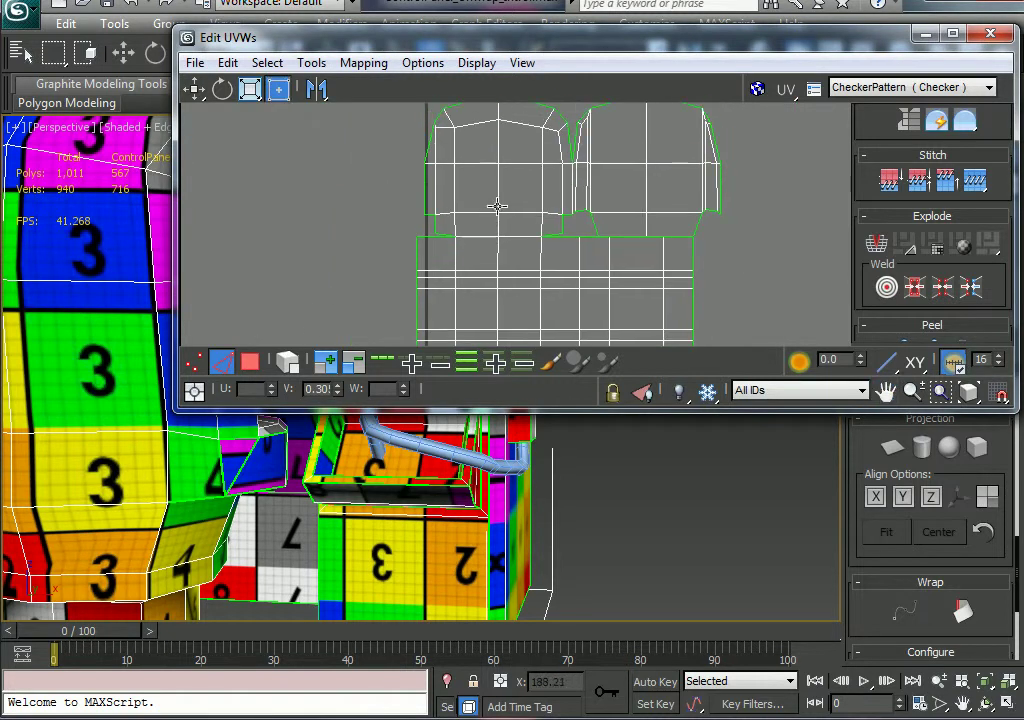
alt+middle_drag(108, 475, 440, 521)
middle_drag(546, 494, 304, 533)
middle_drag(577, 329, 640, 262)
Move the bottom vertex row of the pedestal's shell down, and shift the bottom two rows down together to enlarge the base's faces.
click(194, 362)
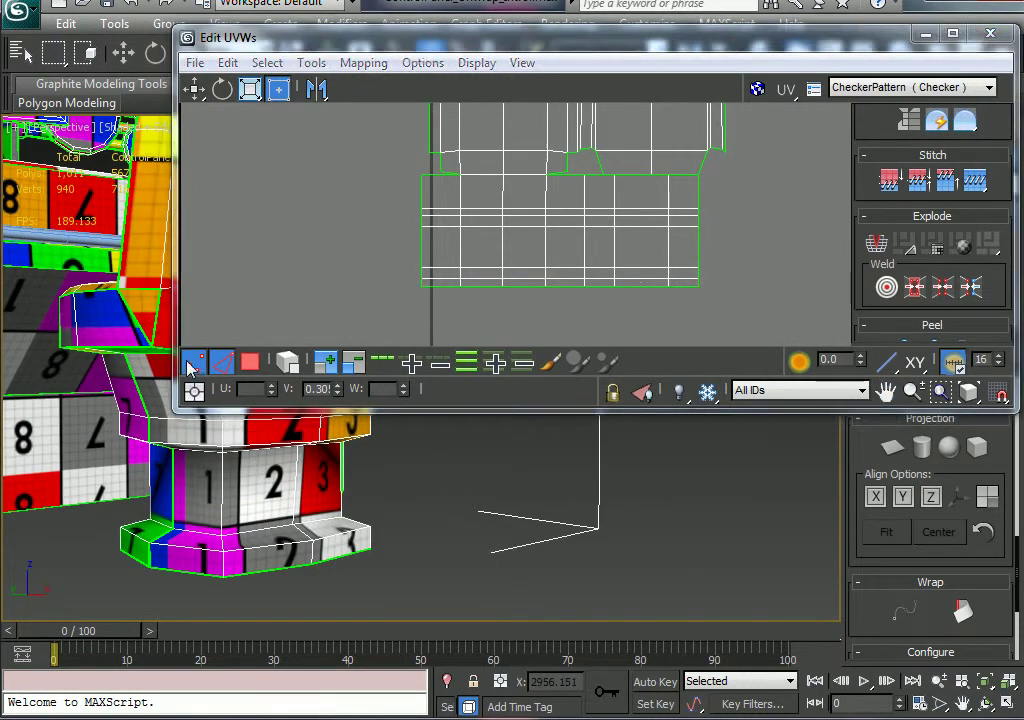
drag(700, 306, 458, 293)
drag(748, 313, 487, 286)
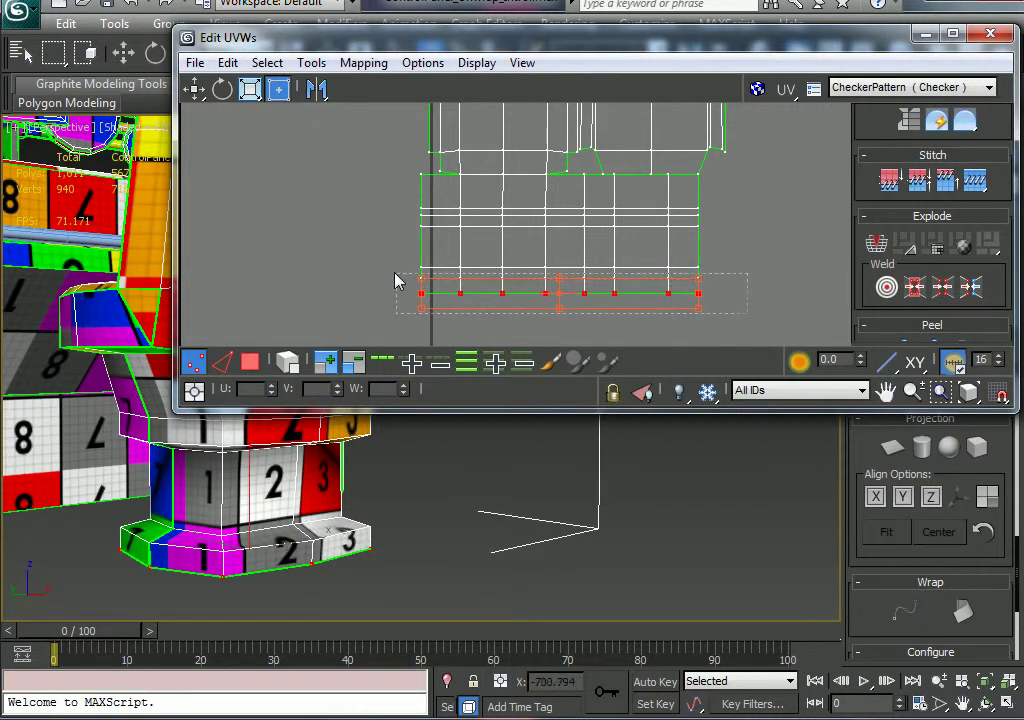
drag(397, 280, 398, 281)
drag(460, 283, 459, 291)
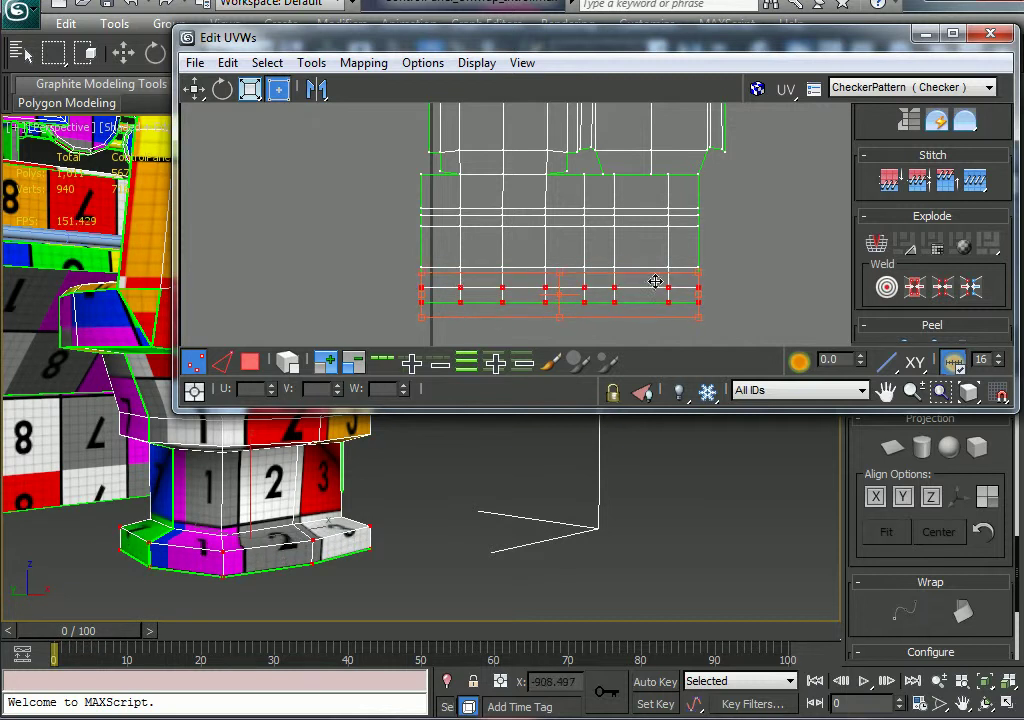
click(699, 333)
scroll(317, 478, up, 3)
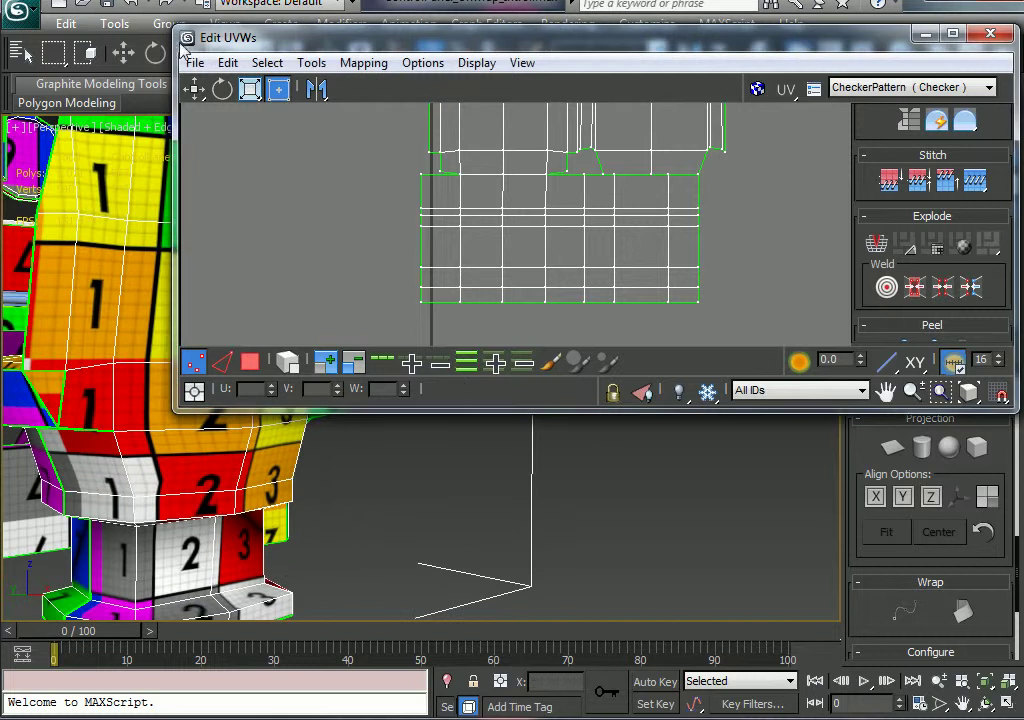
Enlarge the UV editor window and examine the chair's seat on the model together with the surrounding UV layout.
drag(175, 409, 318, 588)
middle_drag(596, 309, 617, 305)
scroll(225, 384, down, 4)
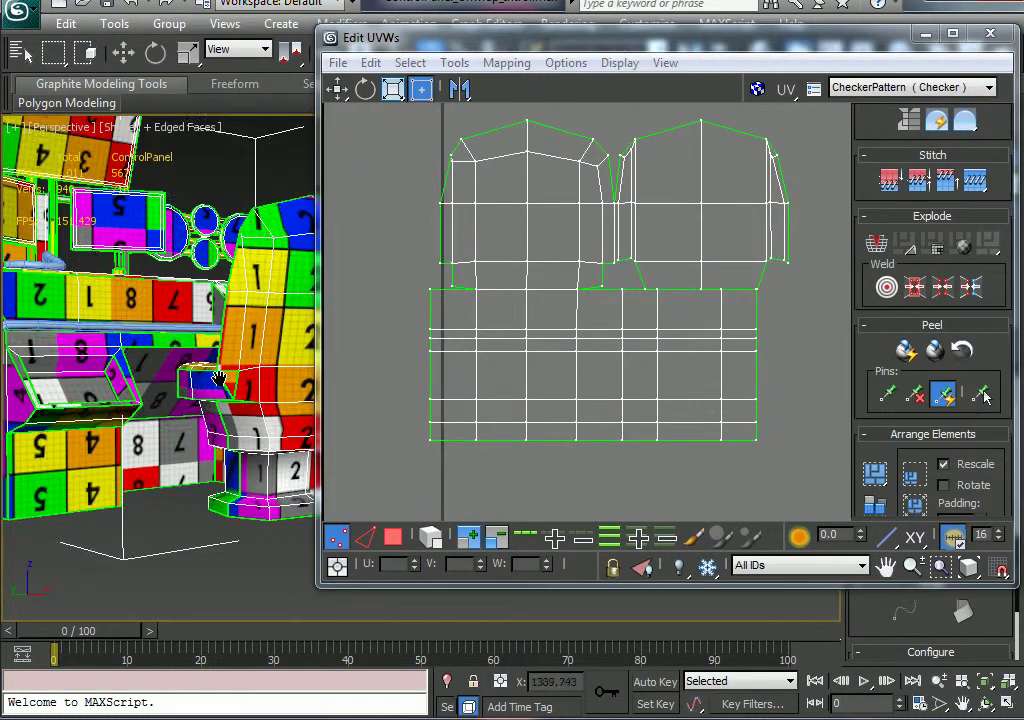
alt+middle_drag(247, 388, 171, 402)
scroll(418, 462, down, 2)
middle_drag(418, 462, 527, 330)
scroll(527, 330, down, 1)
scroll(728, 245, down, 1)
middle_drag(728, 245, 576, 400)
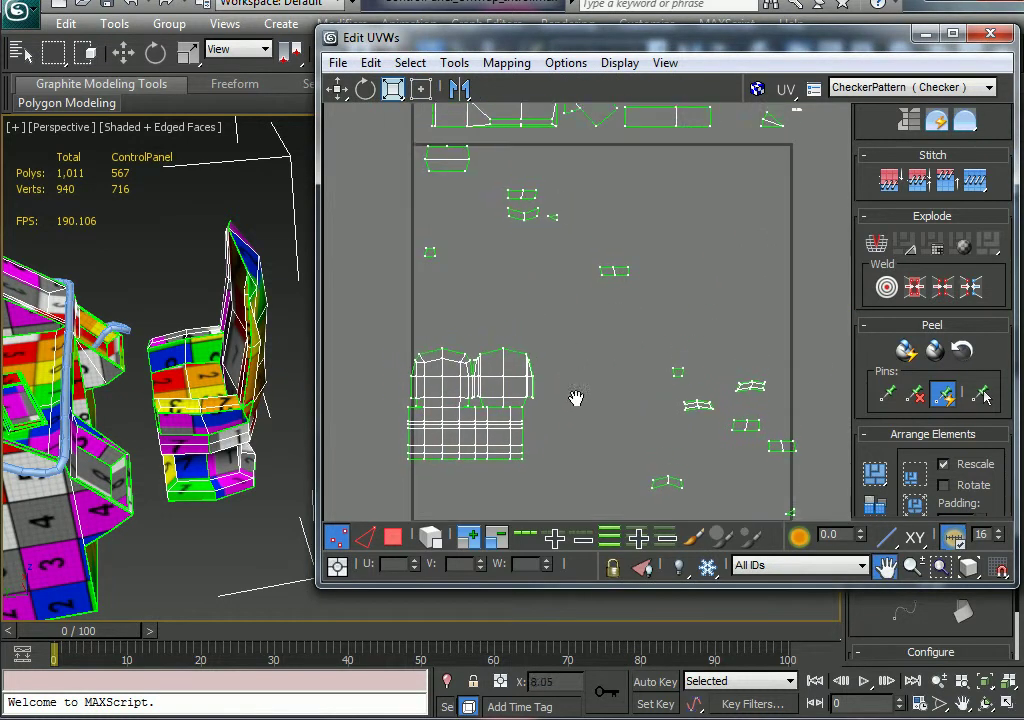
scroll(185, 388, up, 4)
middle_drag(186, 387, 290, 424)
alt+middle_drag(197, 440, 240, 445)
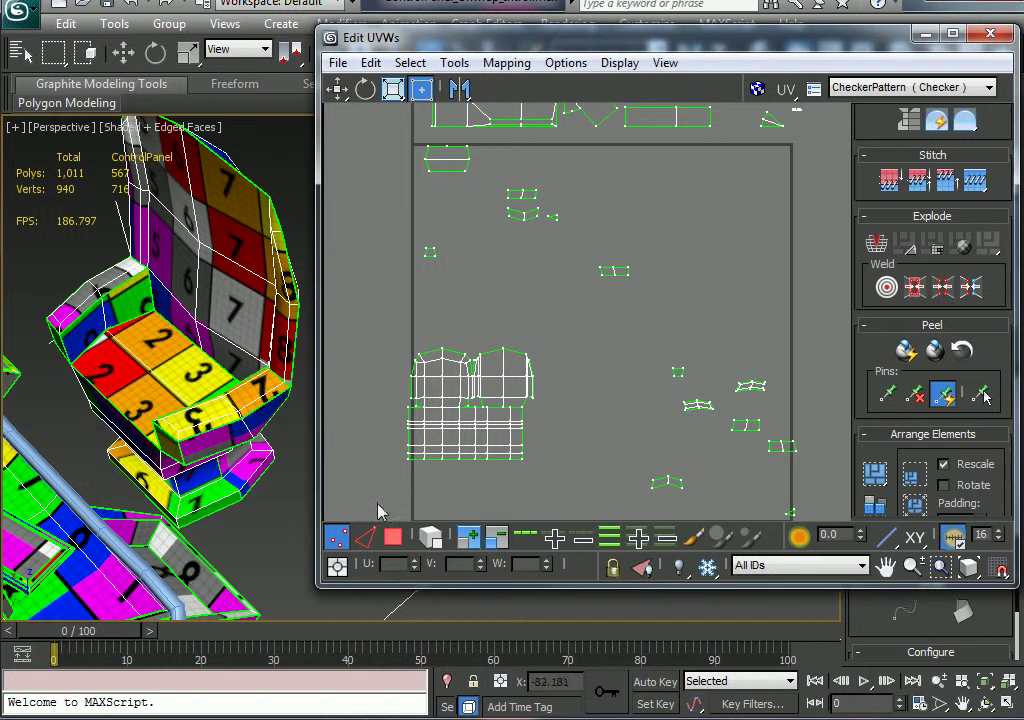
Move the seat cushion's two-face UV shell from the top of the layout to the empty area beside the chair shells.
click(393, 537)
click(178, 401)
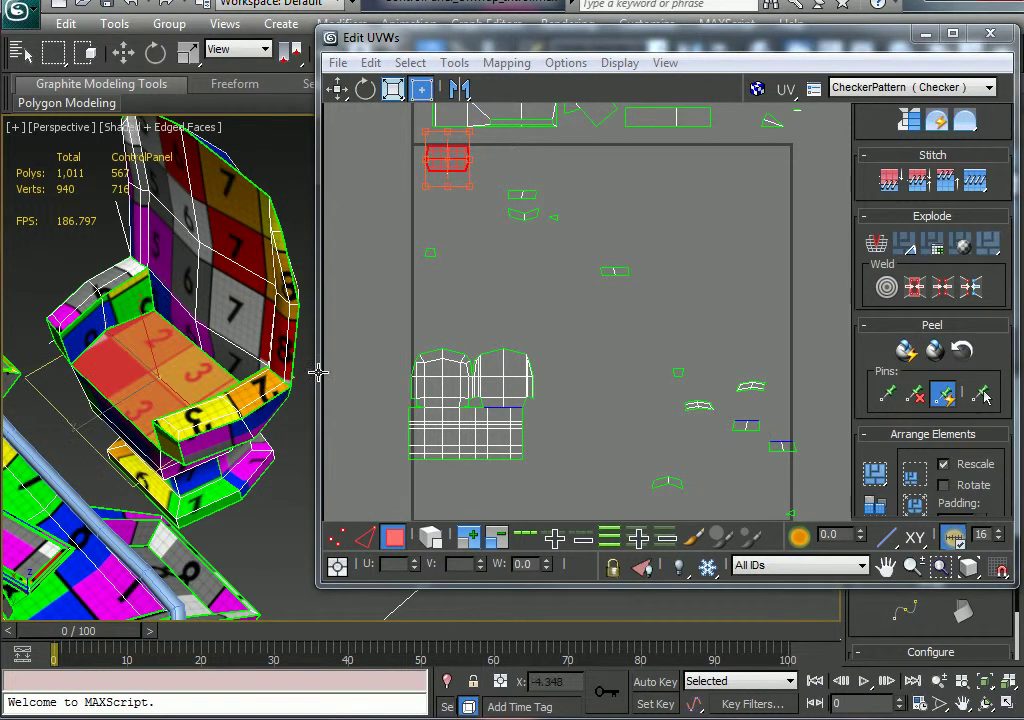
drag(450, 167, 581, 421)
middle_drag(581, 421, 625, 350)
scroll(631, 333, up, 3)
drag(610, 379, 661, 338)
Move the UV shell of the armrest's inner side next to the relocated seat cushion shell.
click(118, 303)
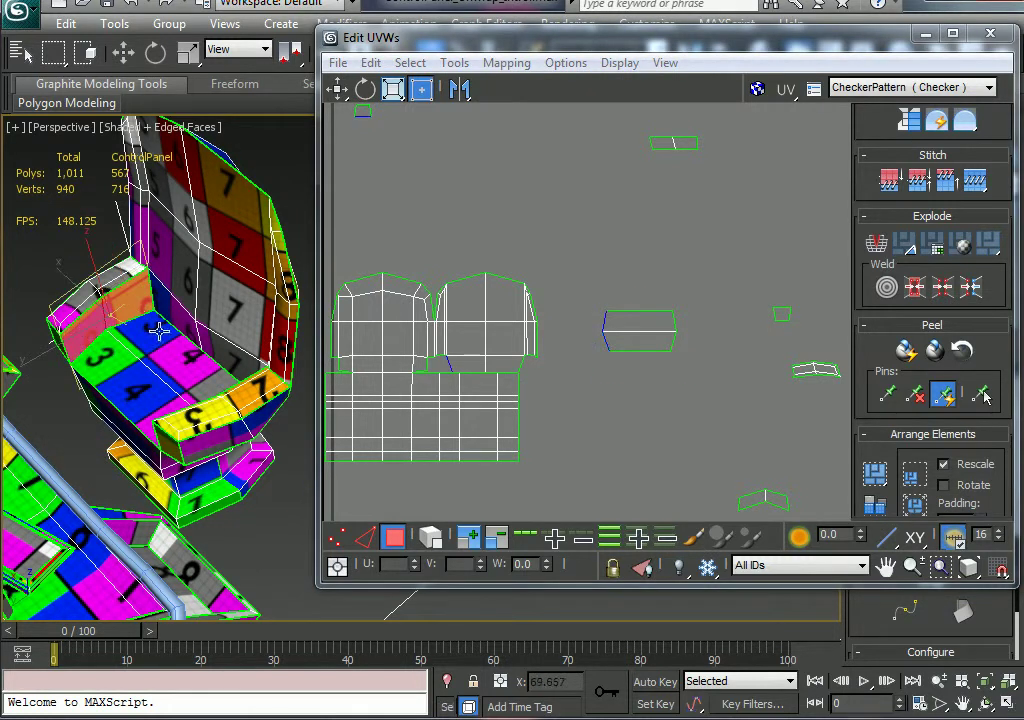
scroll(650, 268, down, 3)
middle_drag(628, 311, 503, 316)
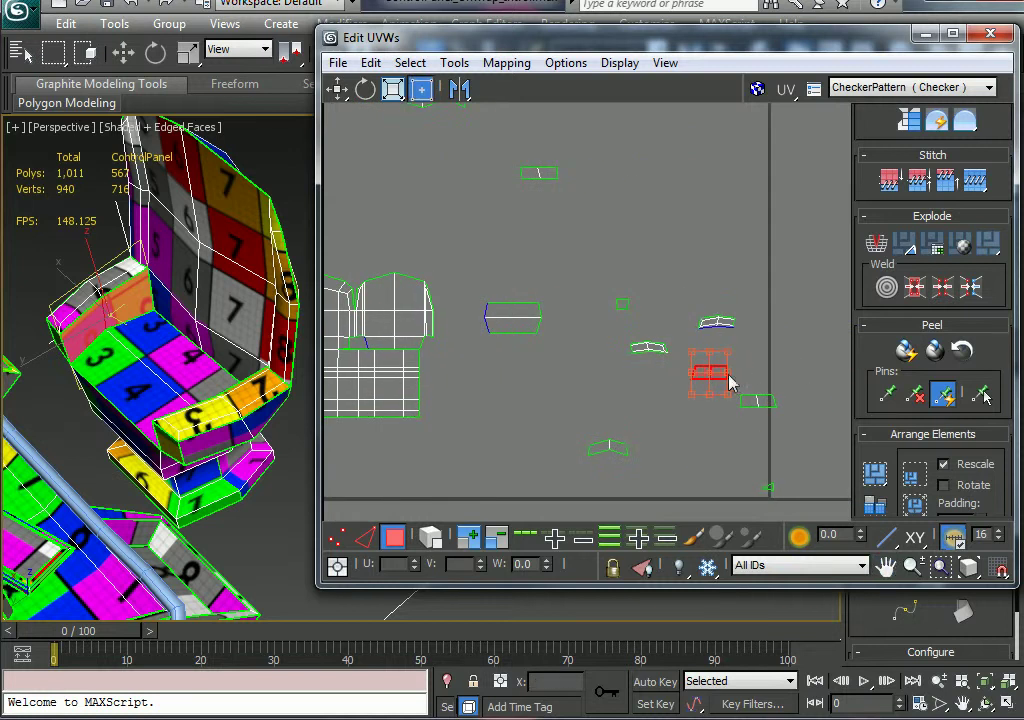
drag(724, 378, 484, 295)
scroll(583, 277, up, 5)
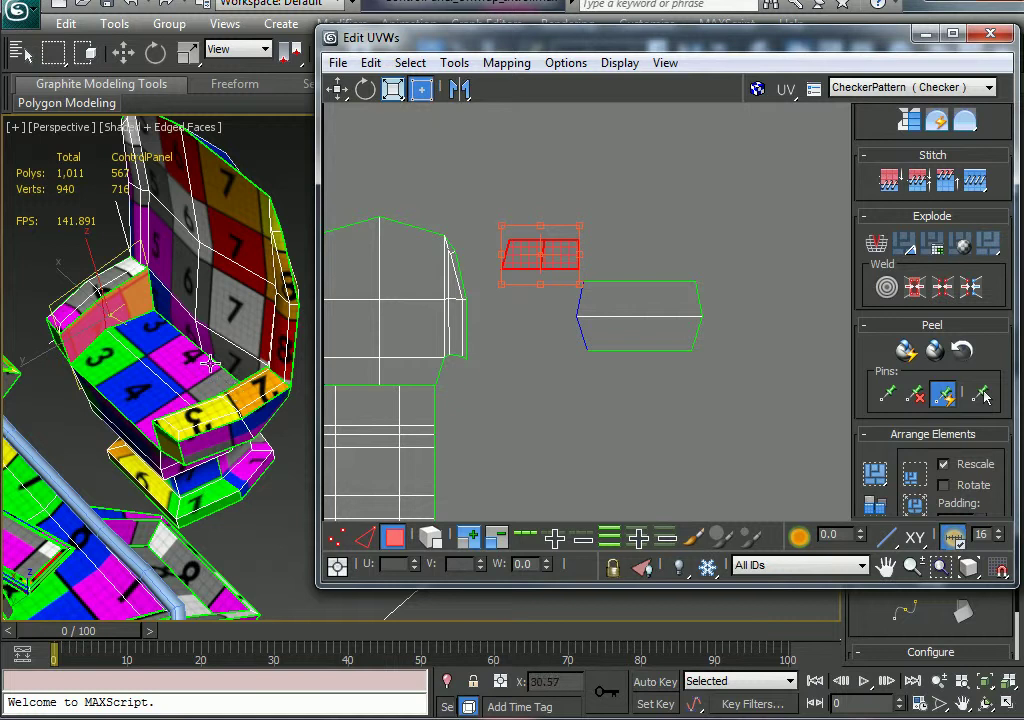
Detach the right three face columns of the pedestal's shell and move the block to the shell's left side.
drag(523, 260, 393, 376)
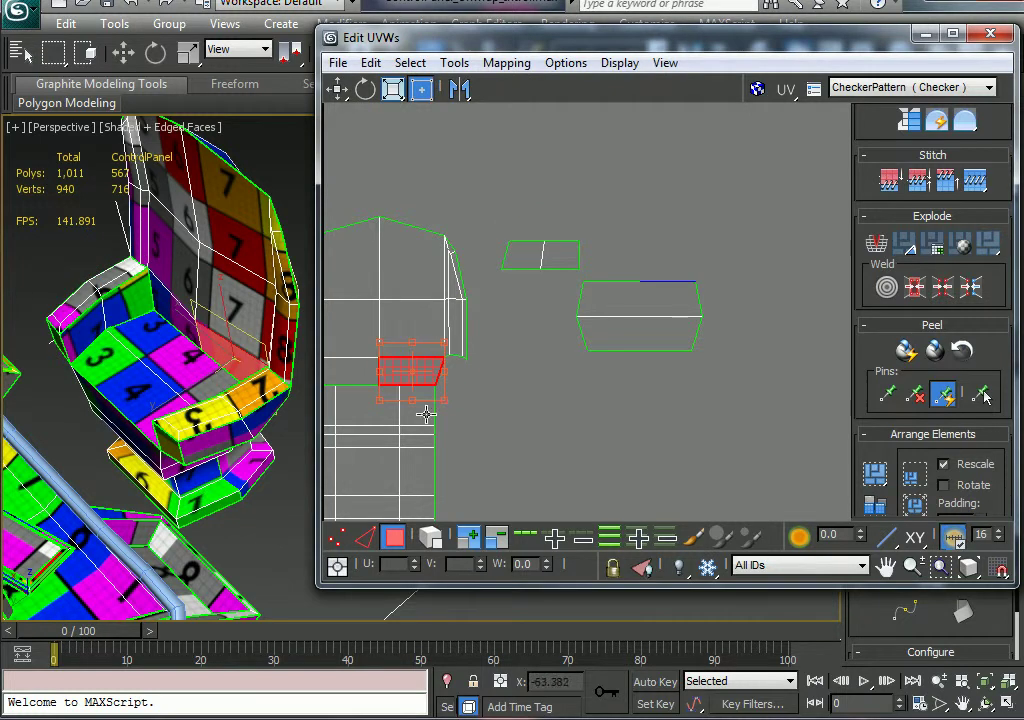
middle_drag(426, 413, 581, 338)
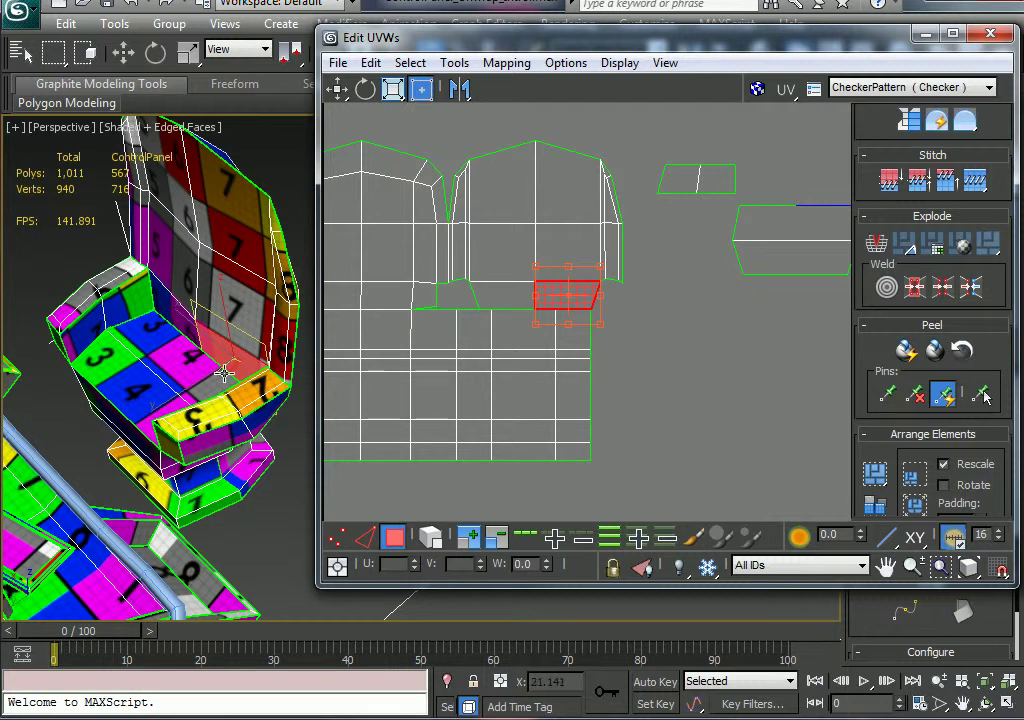
middle_drag(419, 418, 553, 397)
click(394, 537)
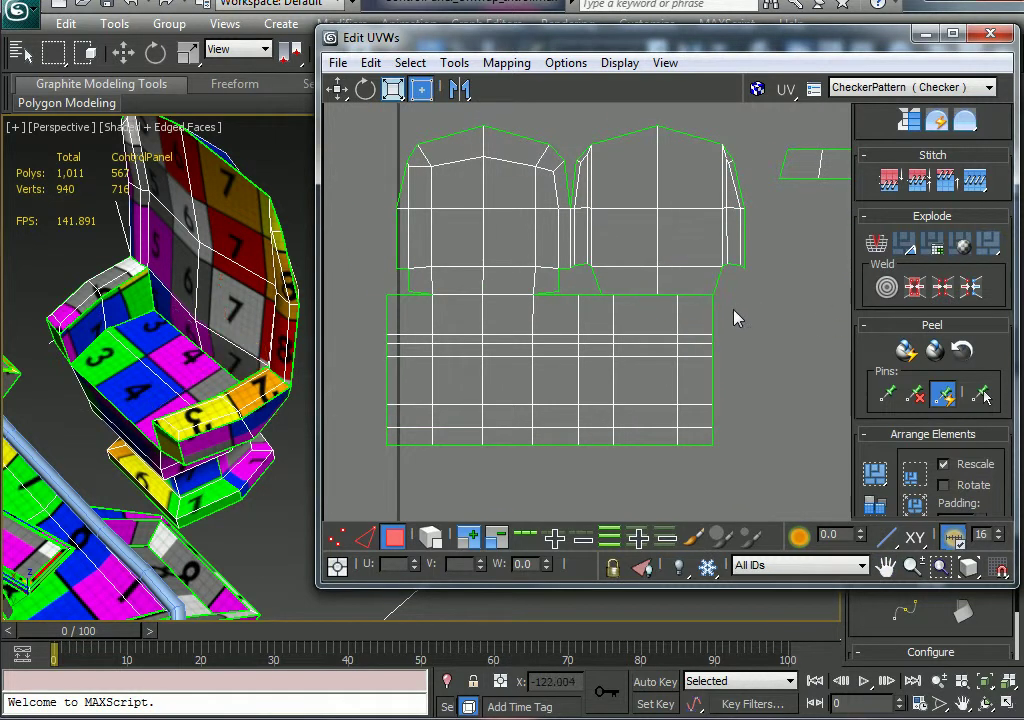
drag(606, 485, 590, 469)
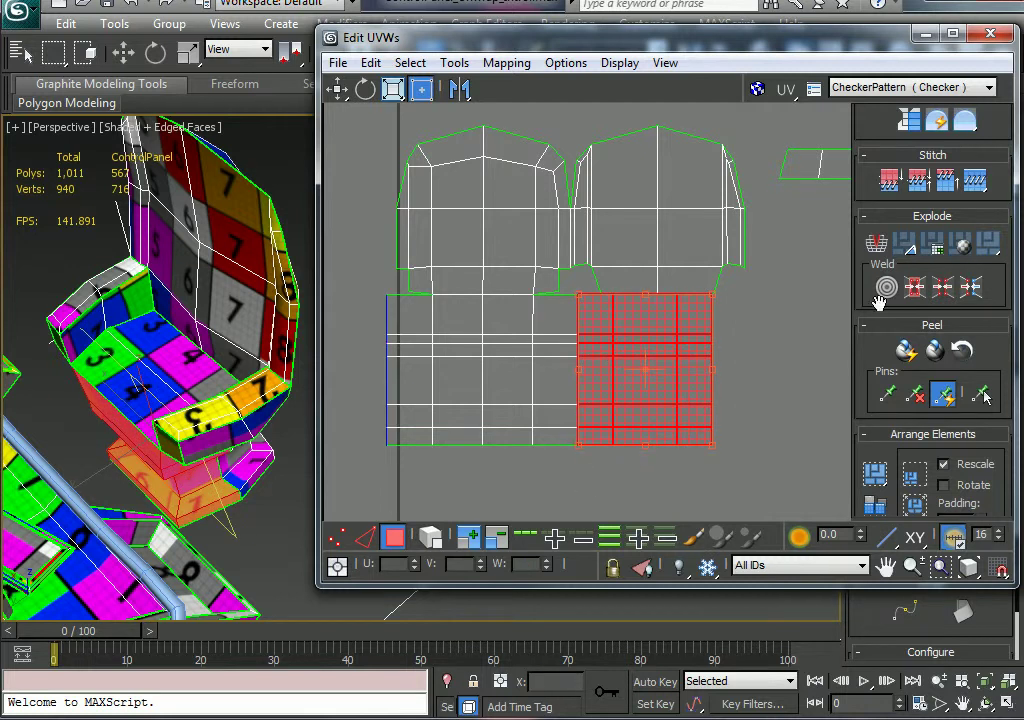
drag(679, 414, 348, 410)
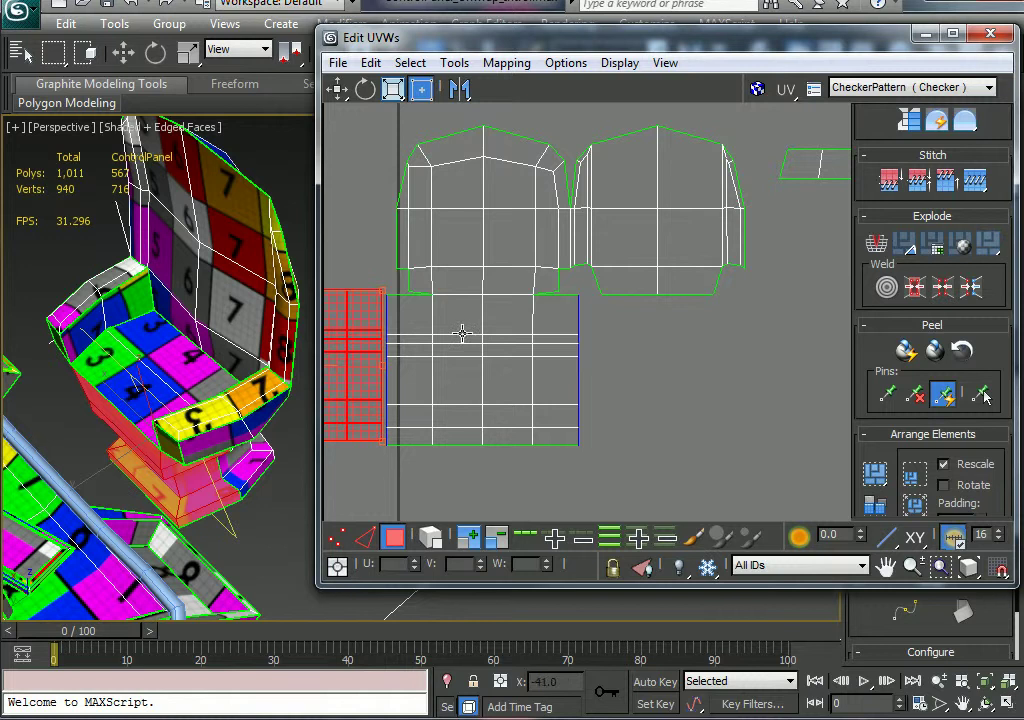
Align the detached pedestal block flush with the left edge of the remaining pedestal shell, matching their horizontal rows.
scroll(560, 285, up, 1)
middle_drag(571, 276, 796, 222)
scroll(762, 212, up, 1)
drag(525, 245, 528, 254)
scroll(760, 170, up, 1)
middle_drag(760, 170, 878, 136)
drag(596, 236, 599, 236)
click(561, 146)
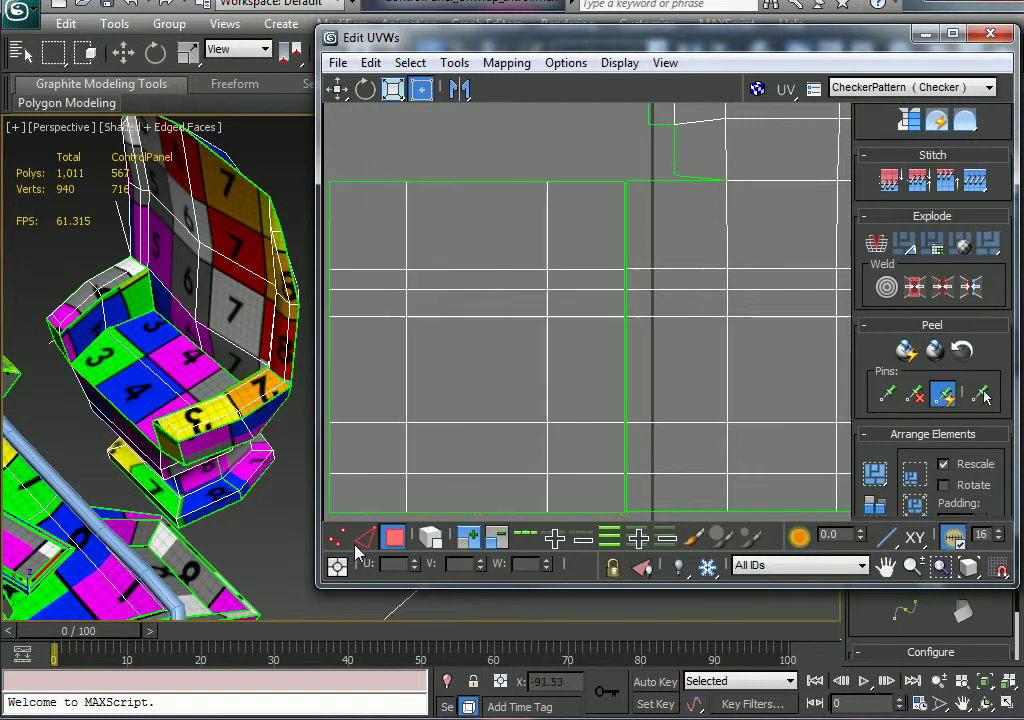
Stitch the top edge and the tall middle edge of the seam between the pedestal block and the pedestal shell.
click(365, 537)
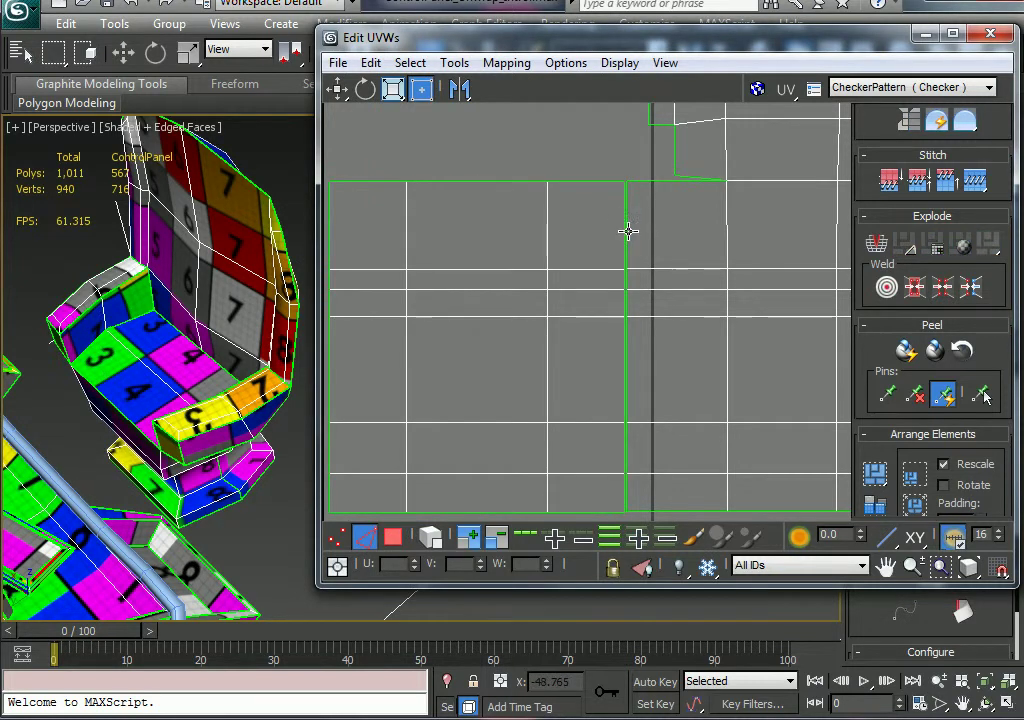
click(627, 229)
right_click(627, 229)
click(613, 311)
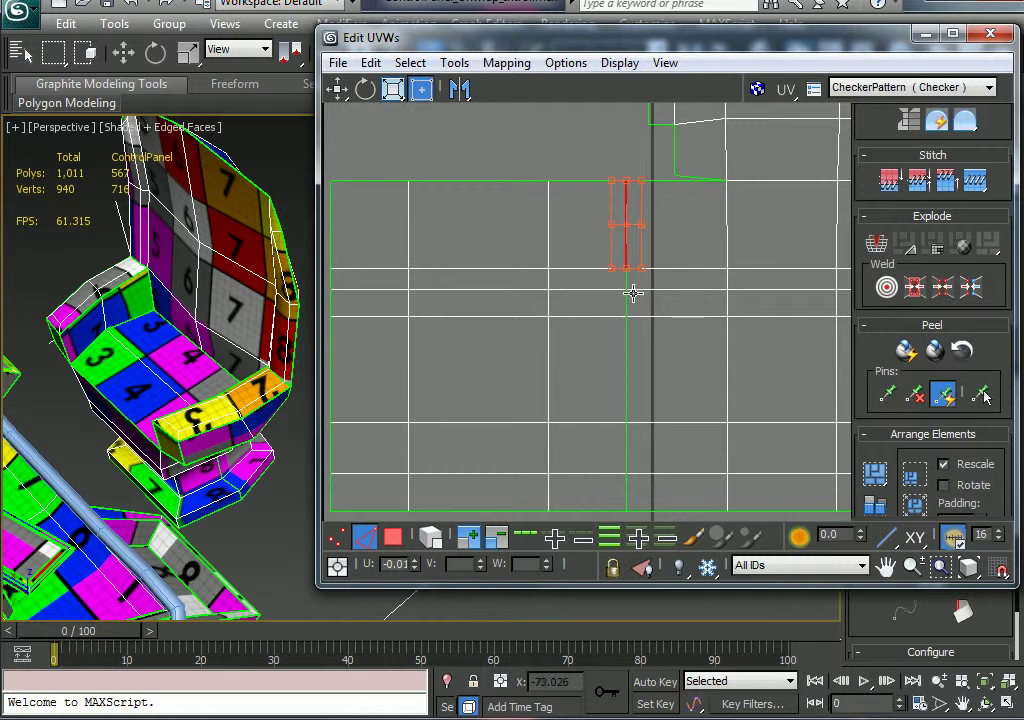
click(626, 352)
right_click(622, 347)
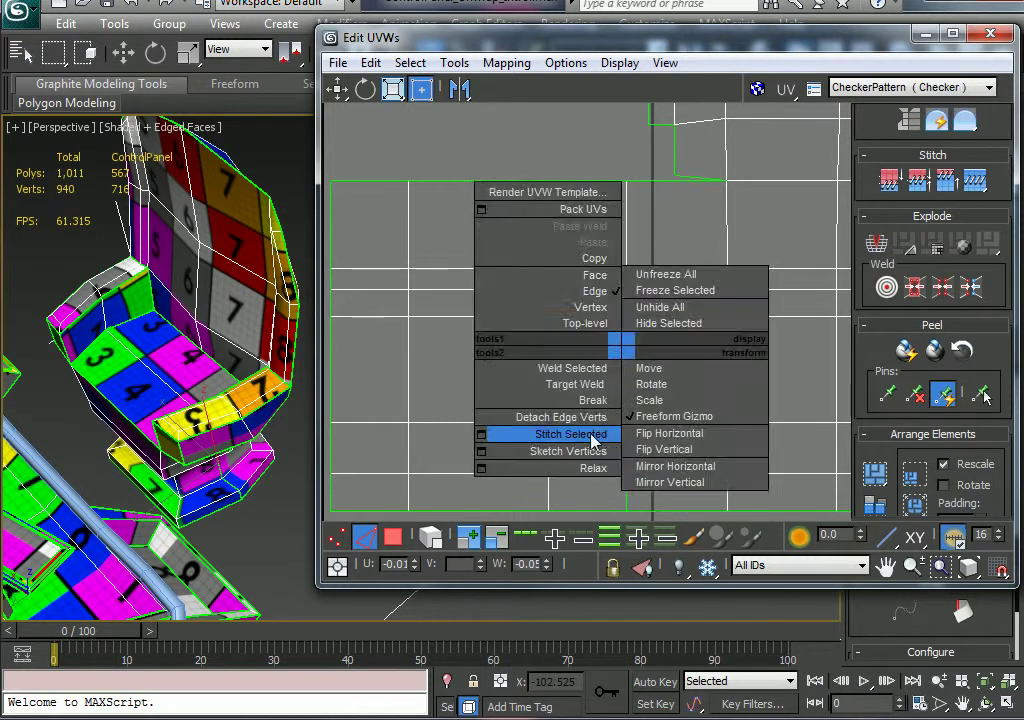
click(592, 436)
scroll(622, 384, down, 1)
middle_drag(622, 384, 412, 482)
click(612, 444)
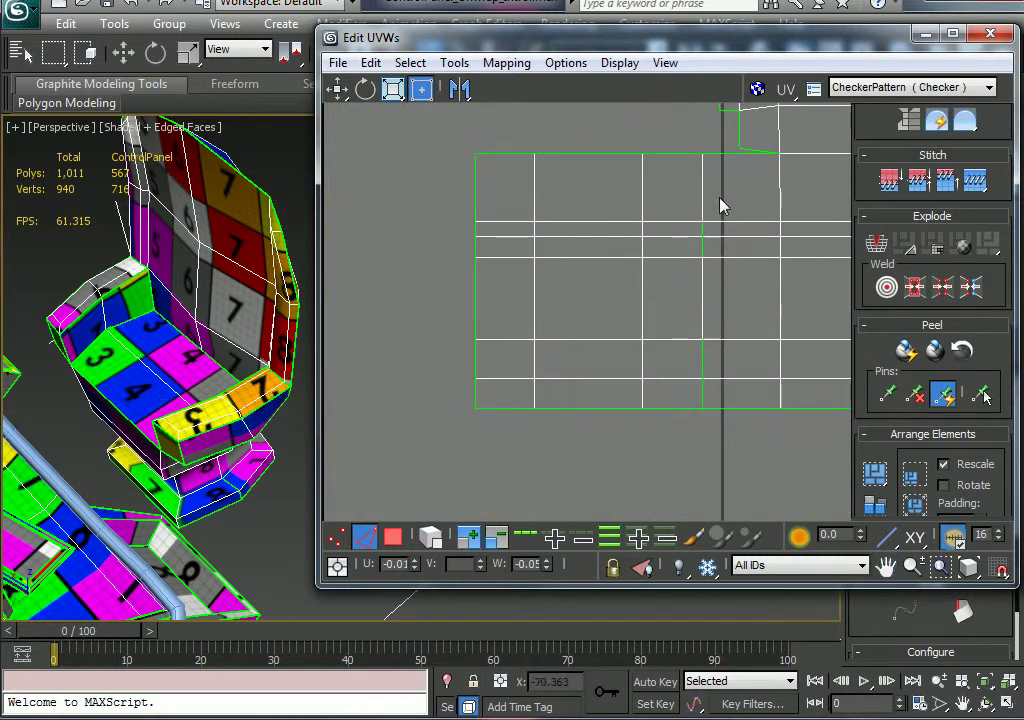
Stitch the seat cushion's shell to the bottom edge of the backrest's shell.
middle_drag(708, 342, 522, 275)
scroll(706, 338, down, 1)
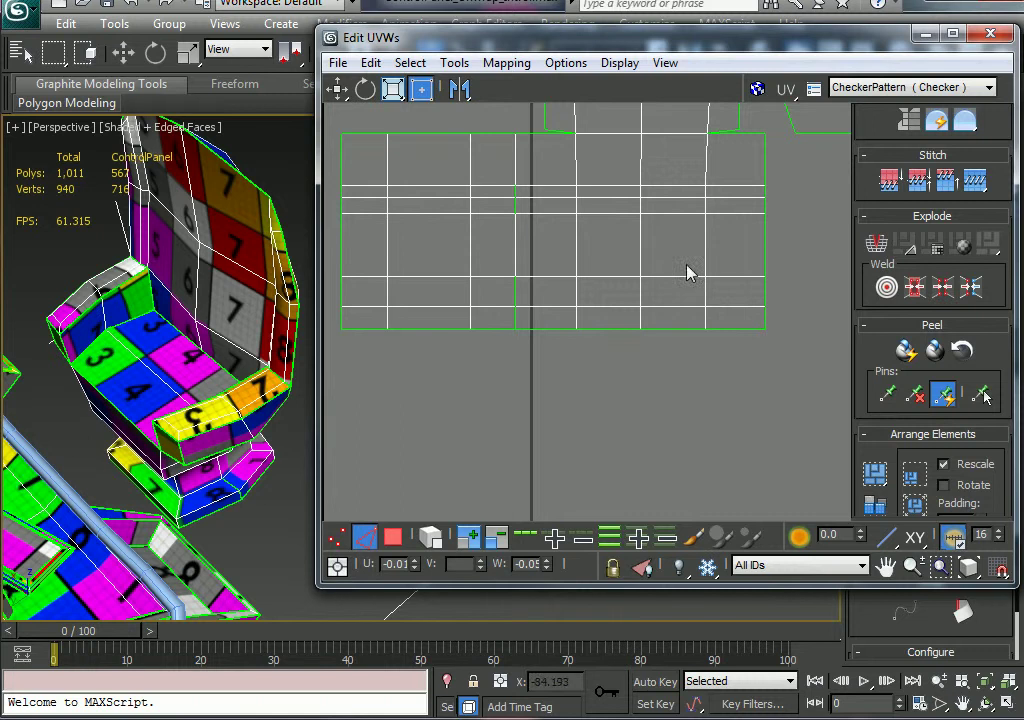
scroll(688, 272, down, 1)
middle_drag(688, 272, 407, 414)
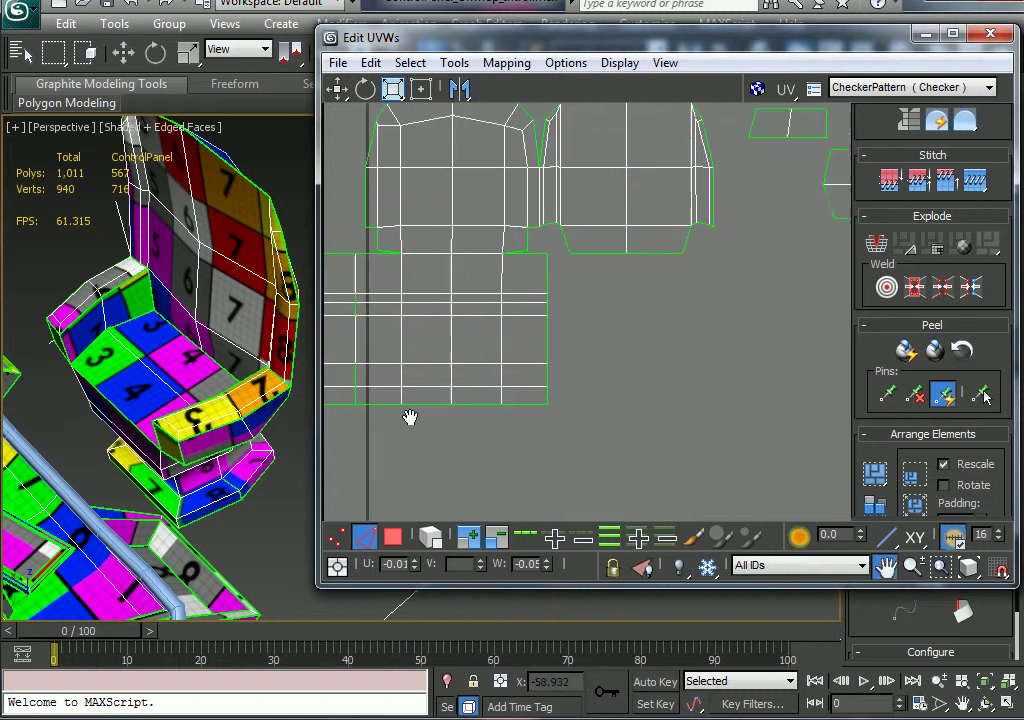
click(645, 253)
middle_drag(665, 254, 549, 345)
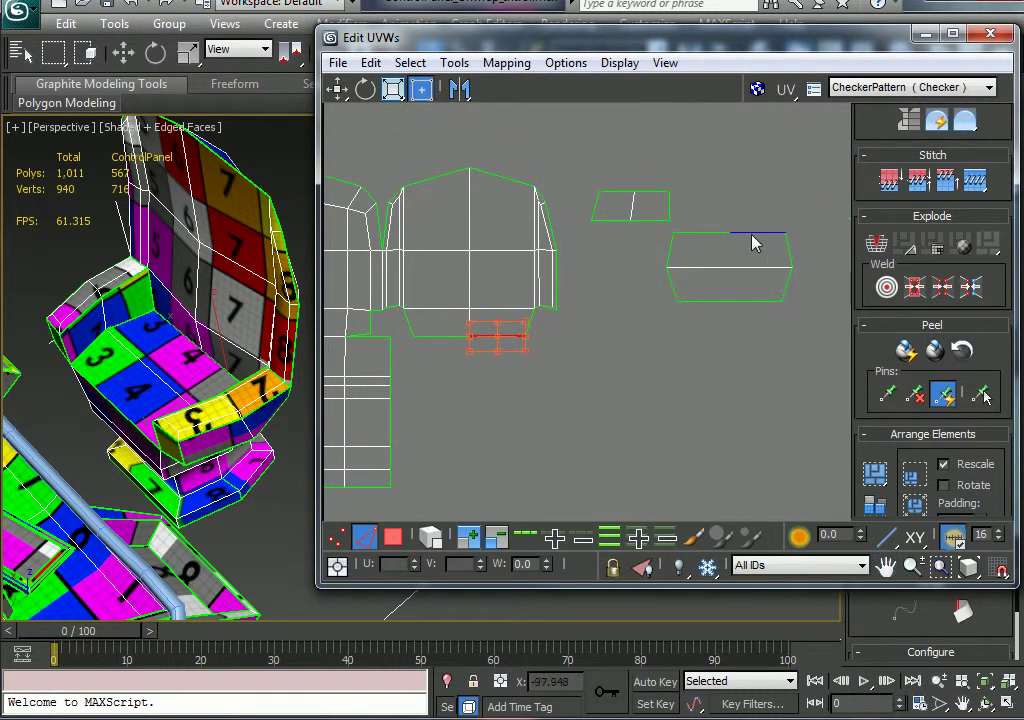
right_click(505, 334)
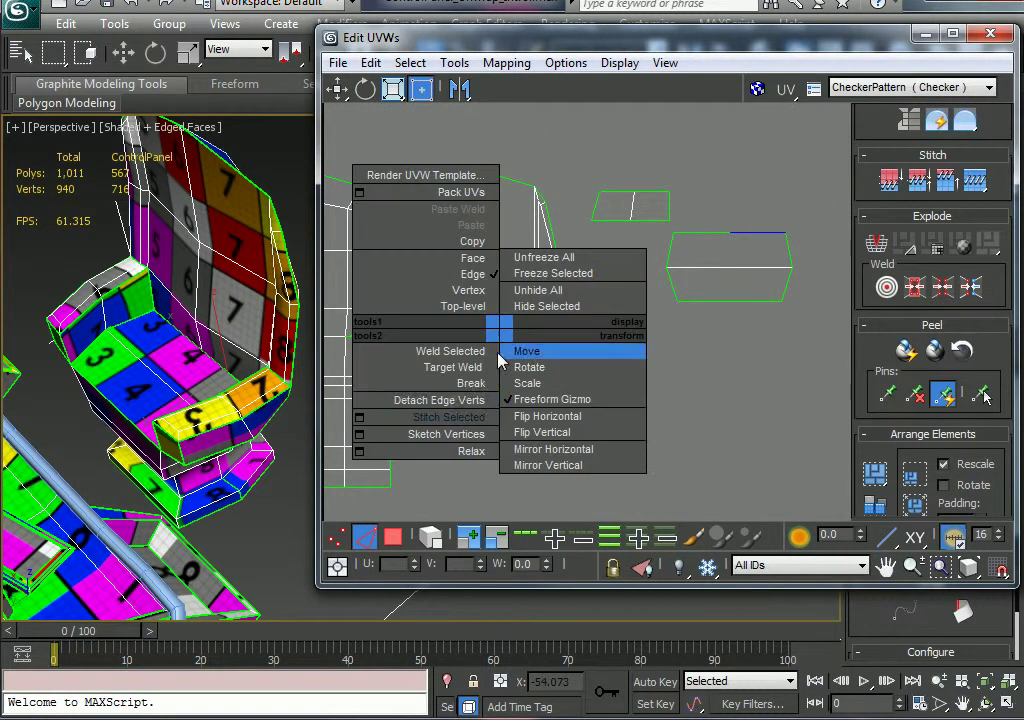
click(445, 420)
middle_drag(480, 423, 604, 306)
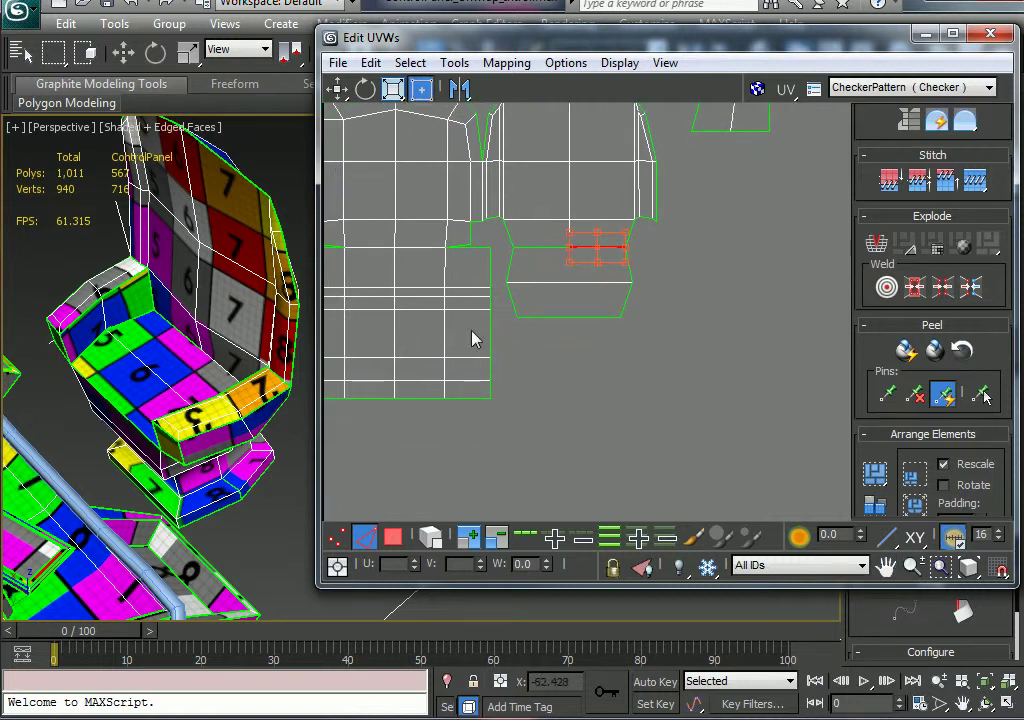
Examine the seat and armrest on the model and check which edge the armrest's inner shell shares with the seat cushion.
alt+middle_drag(181, 388, 195, 322)
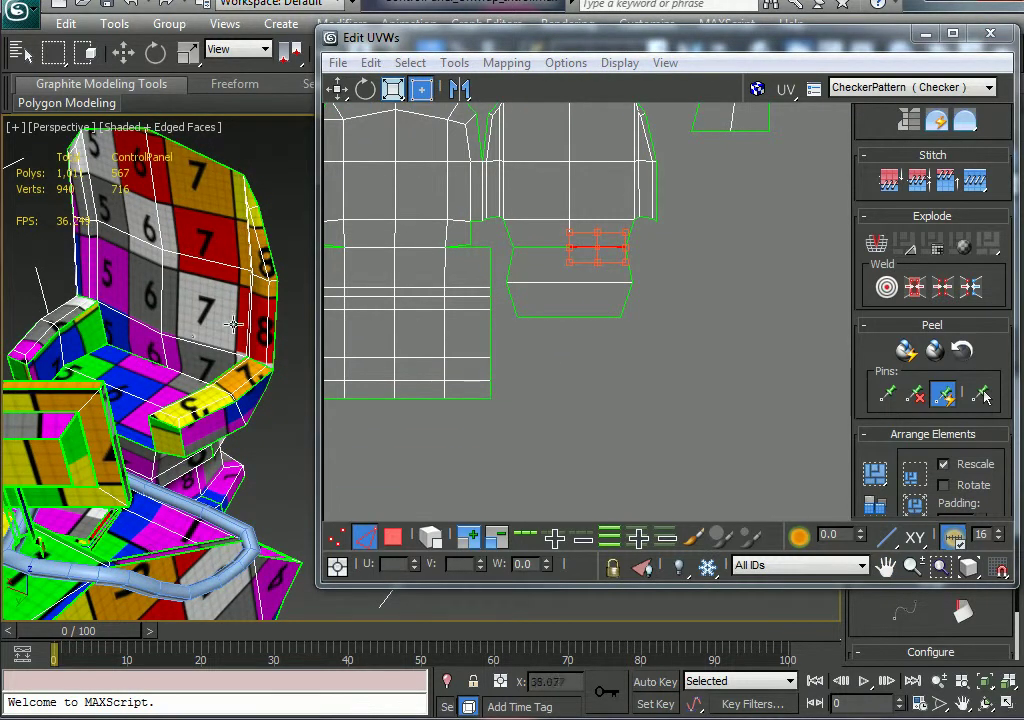
alt+middle_drag(165, 275, 152, 284)
middle_drag(783, 215, 724, 313)
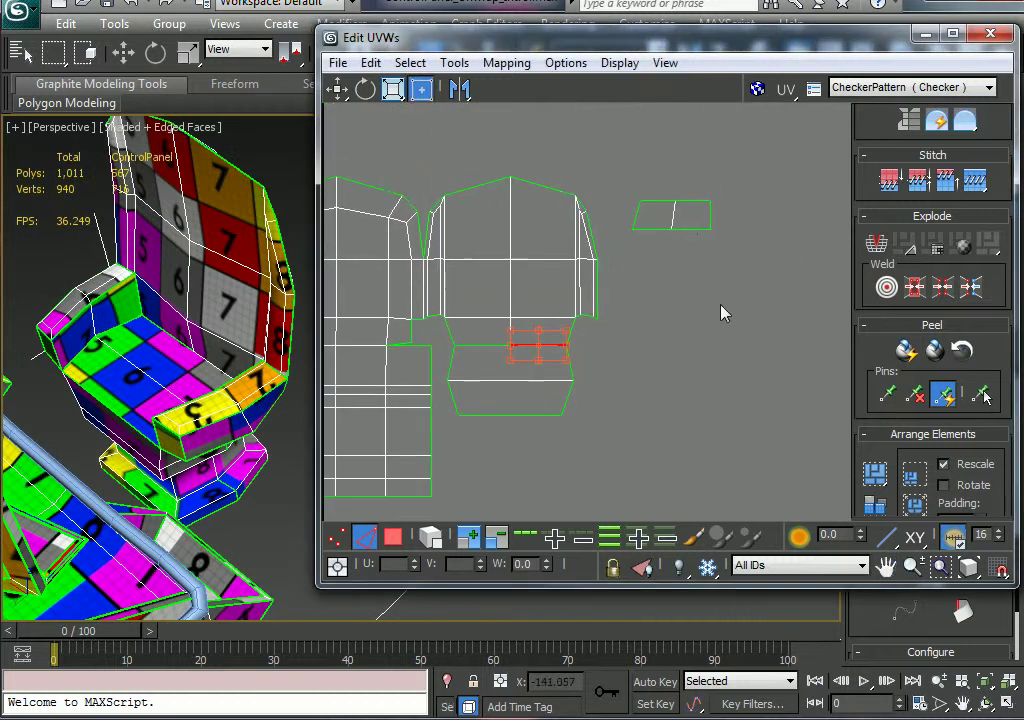
click(400, 540)
click(689, 224)
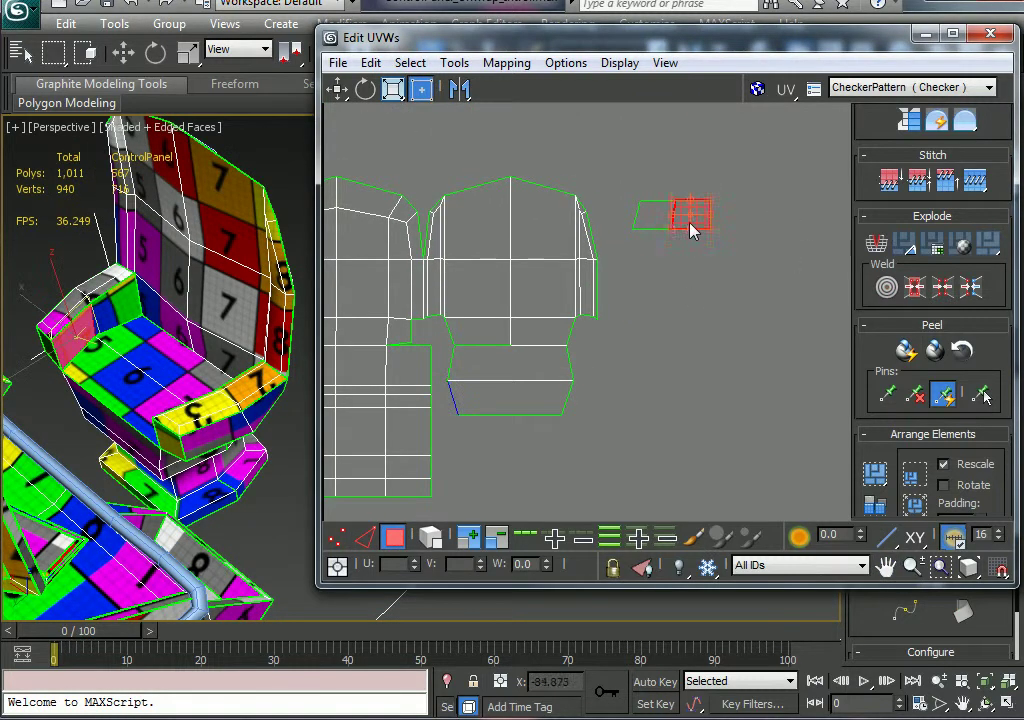
middle_drag(728, 263, 673, 380)
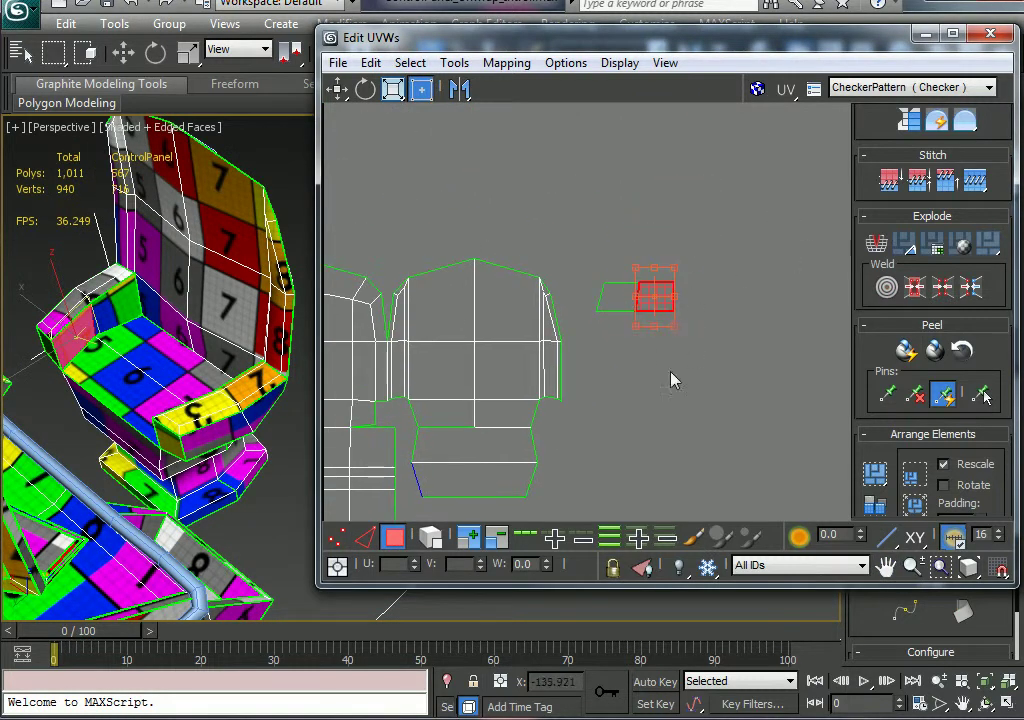
click(341, 540)
click(366, 543)
click(688, 327)
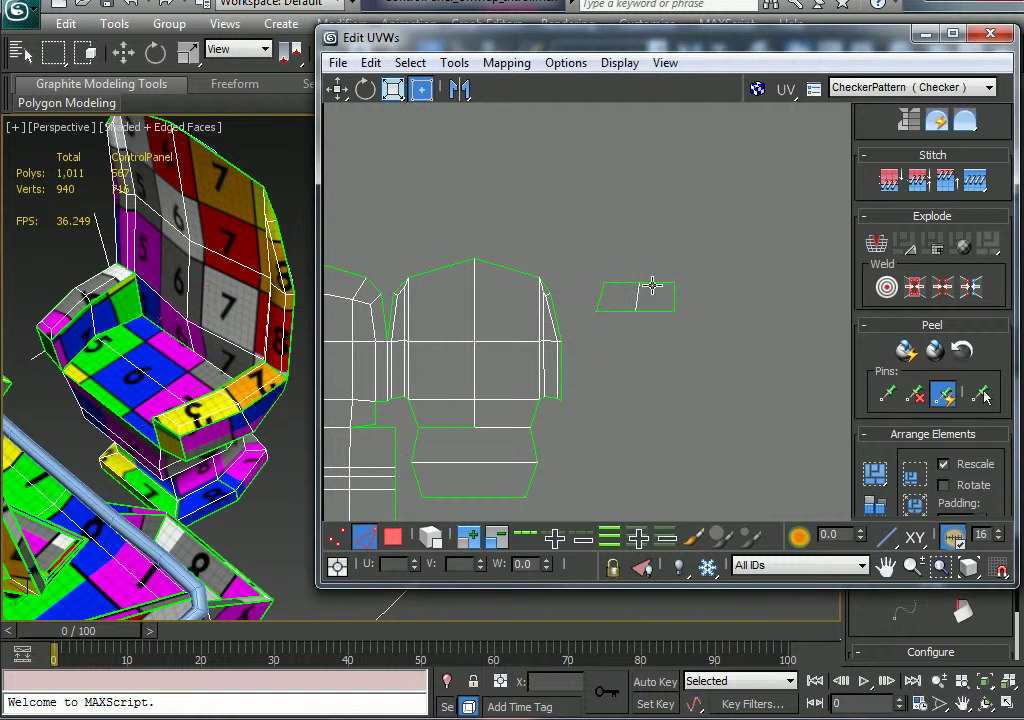
Stitch the adjoining armrest shell to the right half of the inner armrest shell's bottom edge.
click(652, 285)
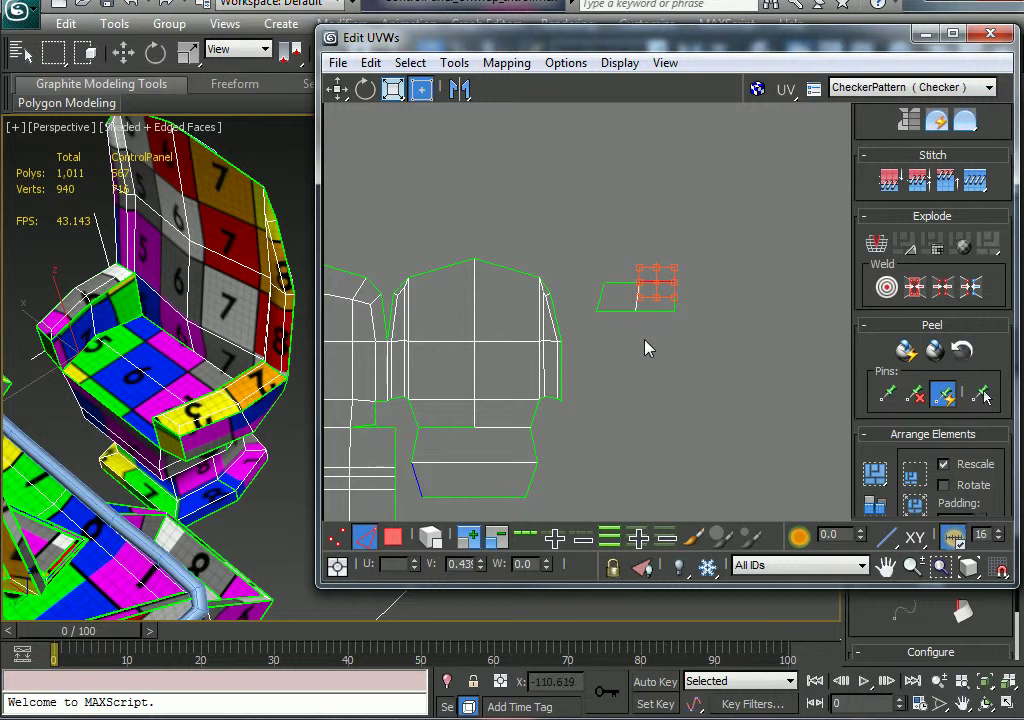
drag(655, 291, 655, 316)
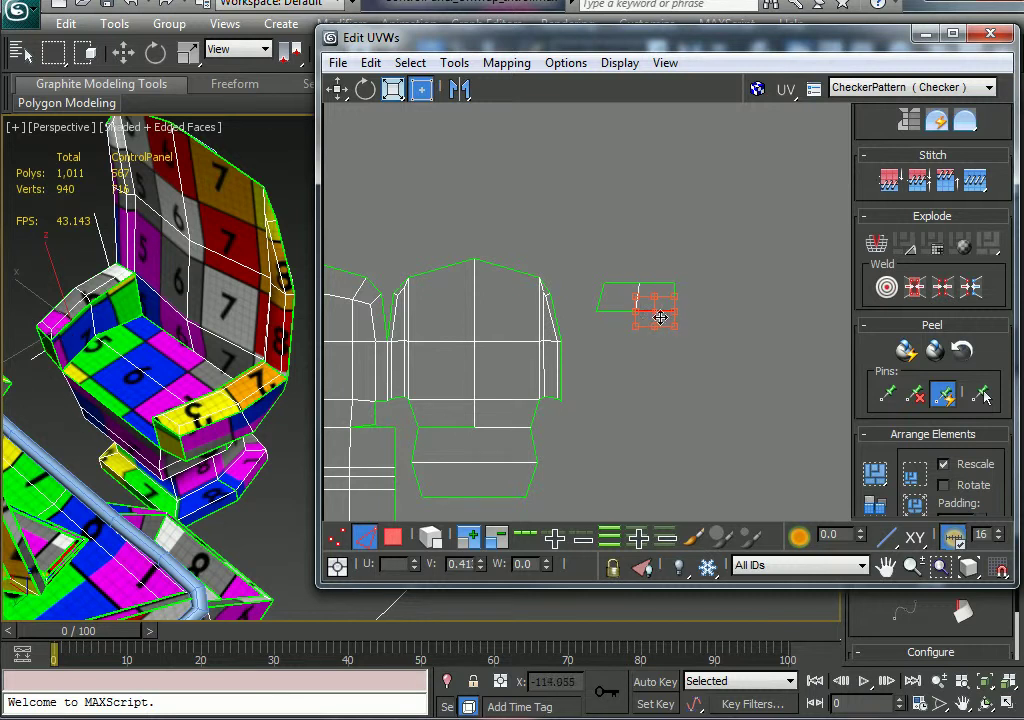
right_click(660, 317)
click(633, 389)
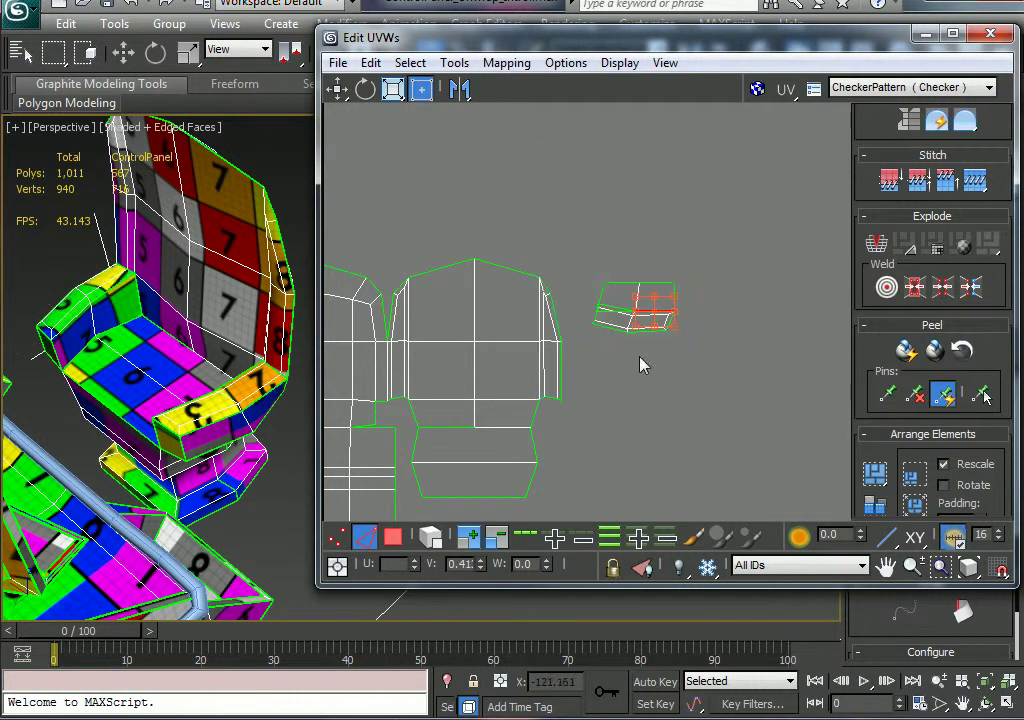
Stitch the left half of the seam between the inner armrest shell and the adjoining armrest strip.
scroll(633, 347, up, 5)
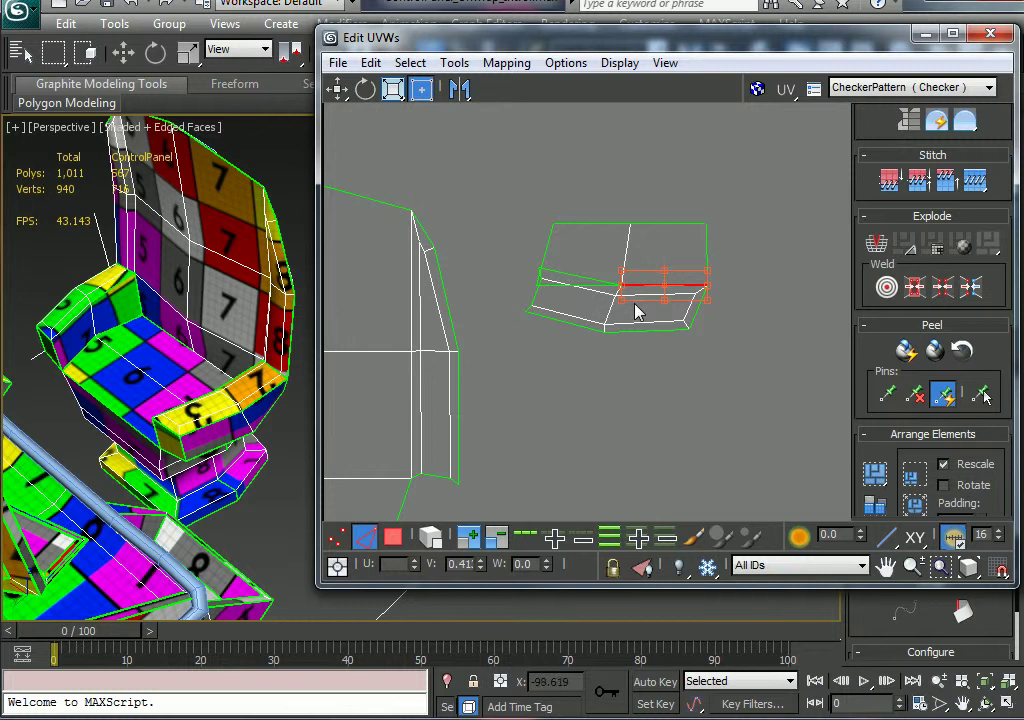
scroll(637, 312, up, 2)
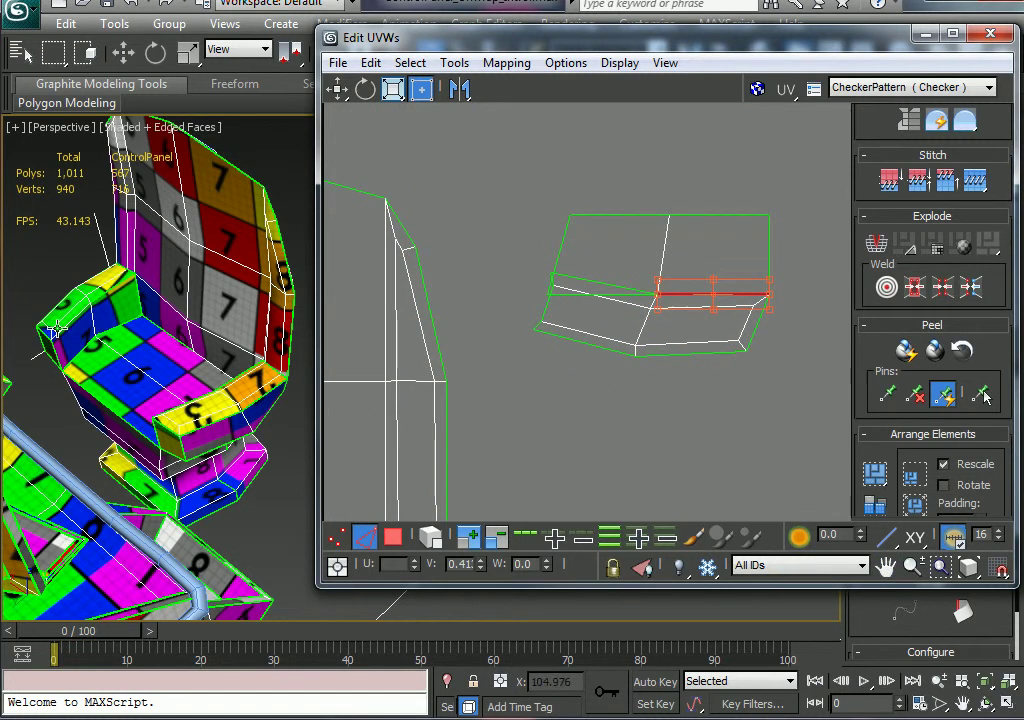
alt+middle_drag(57, 327, 122, 370)
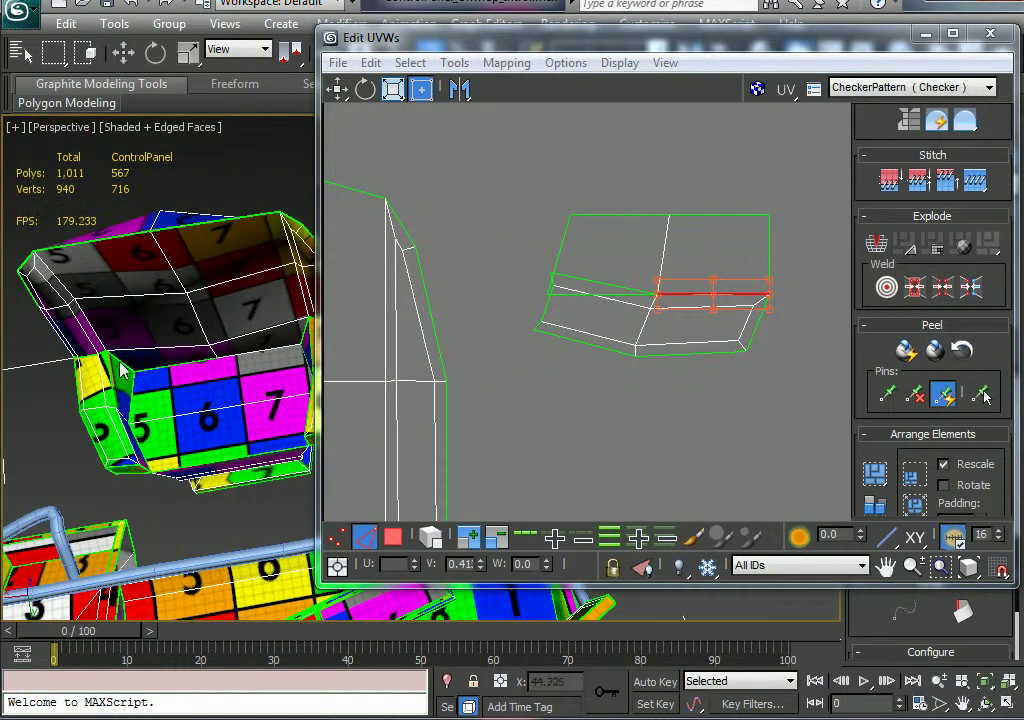
alt+middle_drag(130, 444, 53, 382)
alt+middle_drag(184, 454, 498, 398)
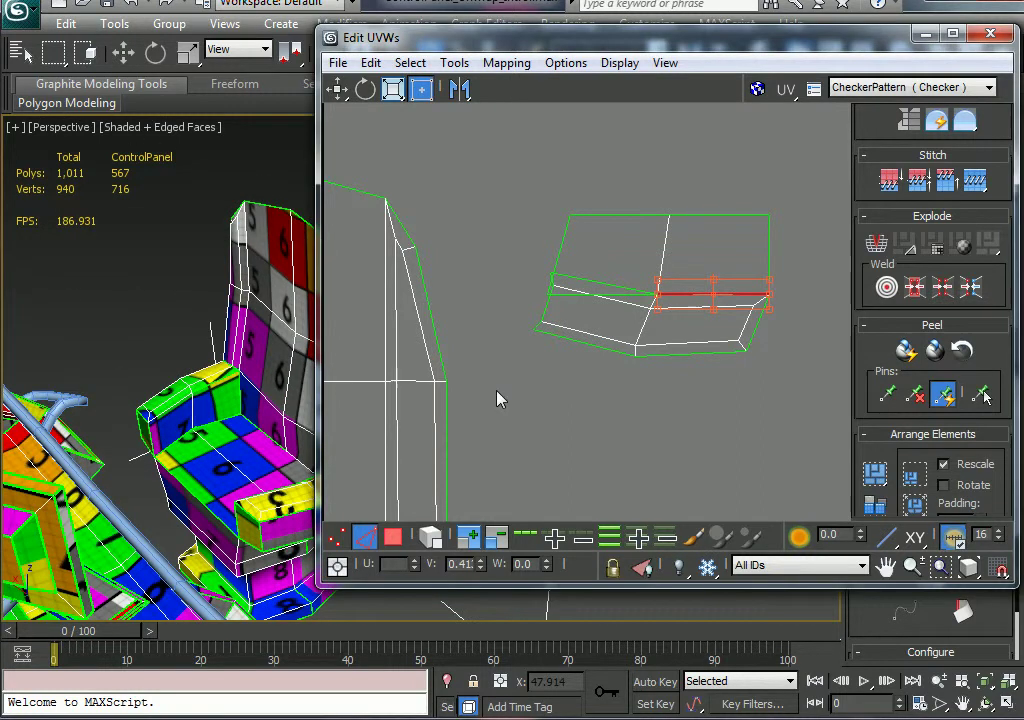
click(574, 293)
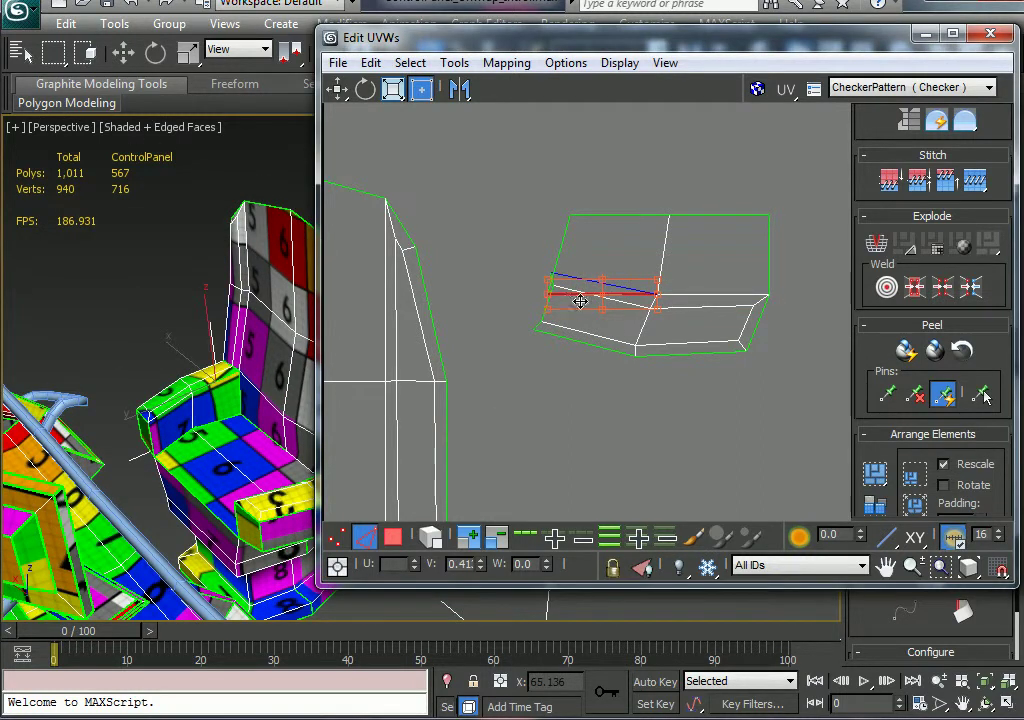
right_click(567, 295)
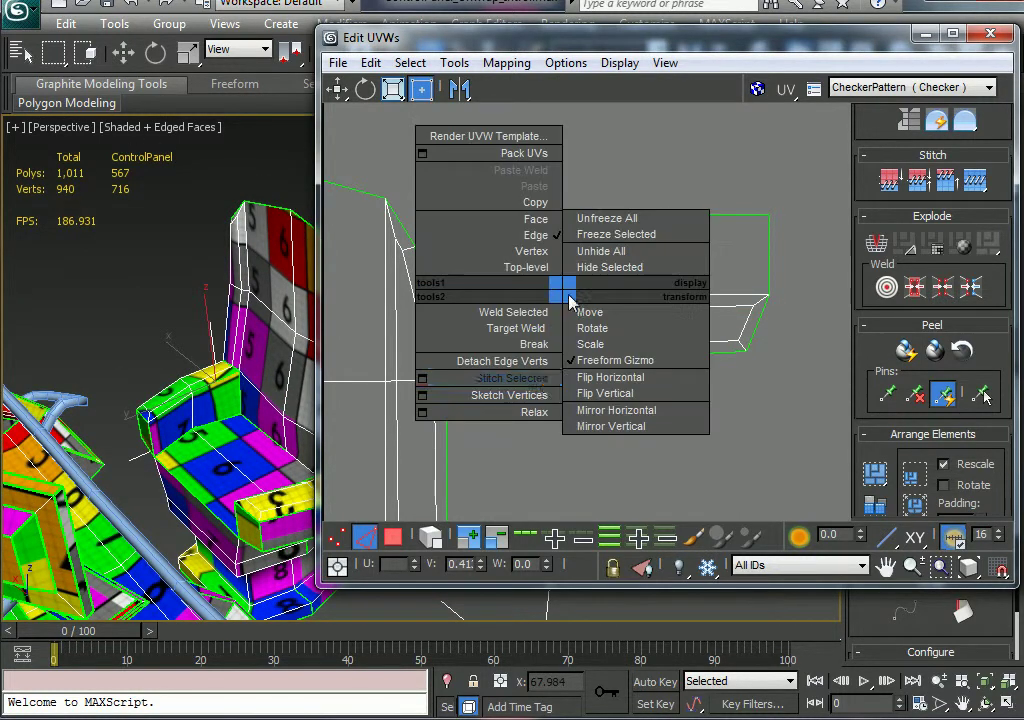
click(540, 378)
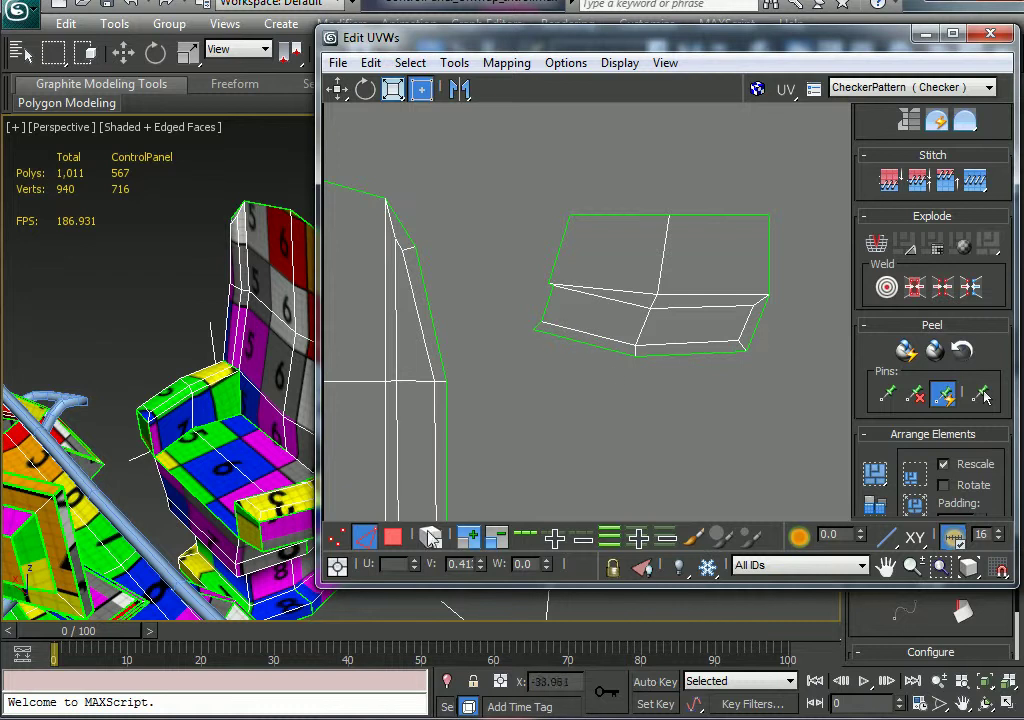
Reposition the vertices at the armrest shell's left end so its horizontal edge rows are separated and more parallel.
click(337, 537)
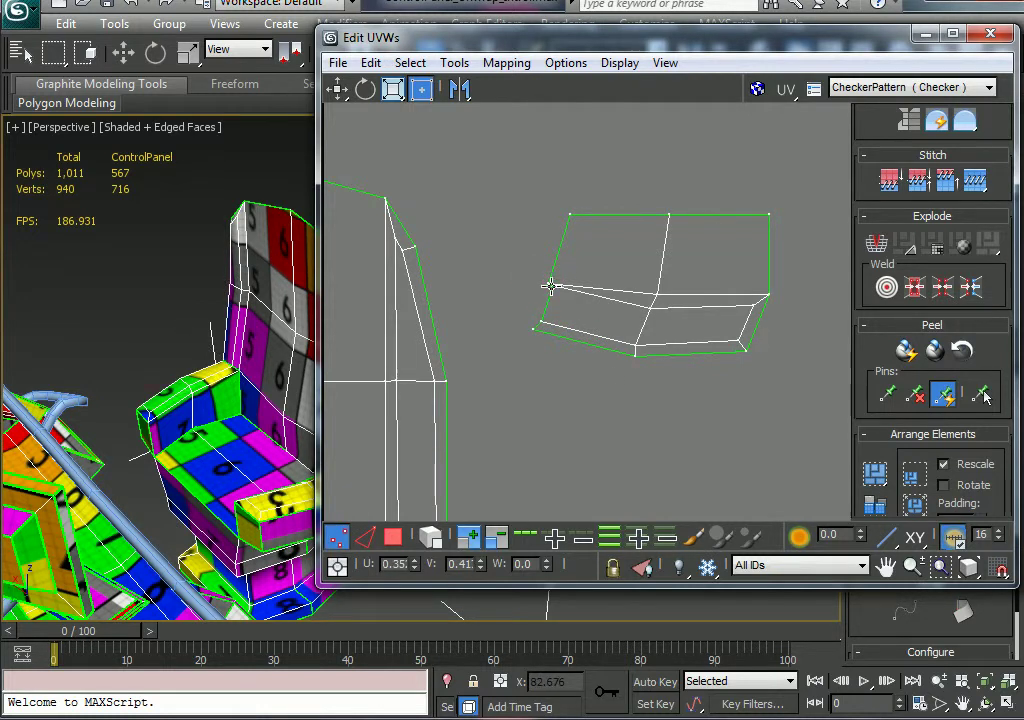
drag(551, 286, 536, 336)
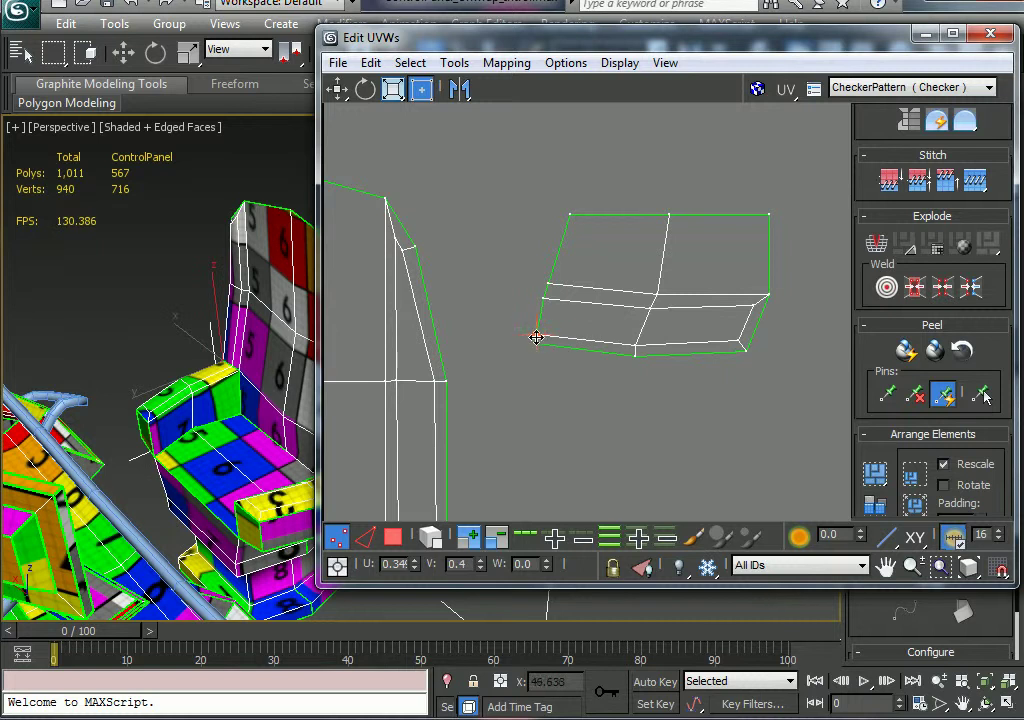
Check the armrest's outer side on the model and stitch its shell to the left half of the armrest shell's bottom edge.
alt+middle_drag(248, 385, 312, 424)
alt+middle_drag(235, 442, 130, 420)
scroll(295, 357, up, 3)
alt+middle_drag(155, 313, 143, 478)
alt+middle_drag(137, 427, 178, 390)
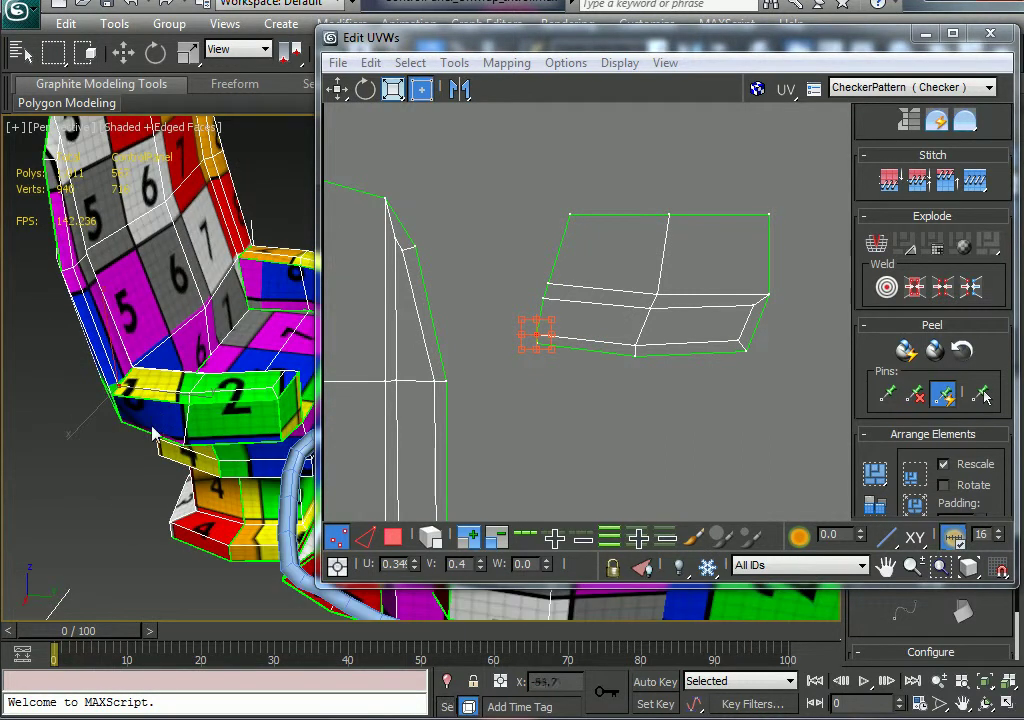
alt+middle_drag(155, 433, 120, 318)
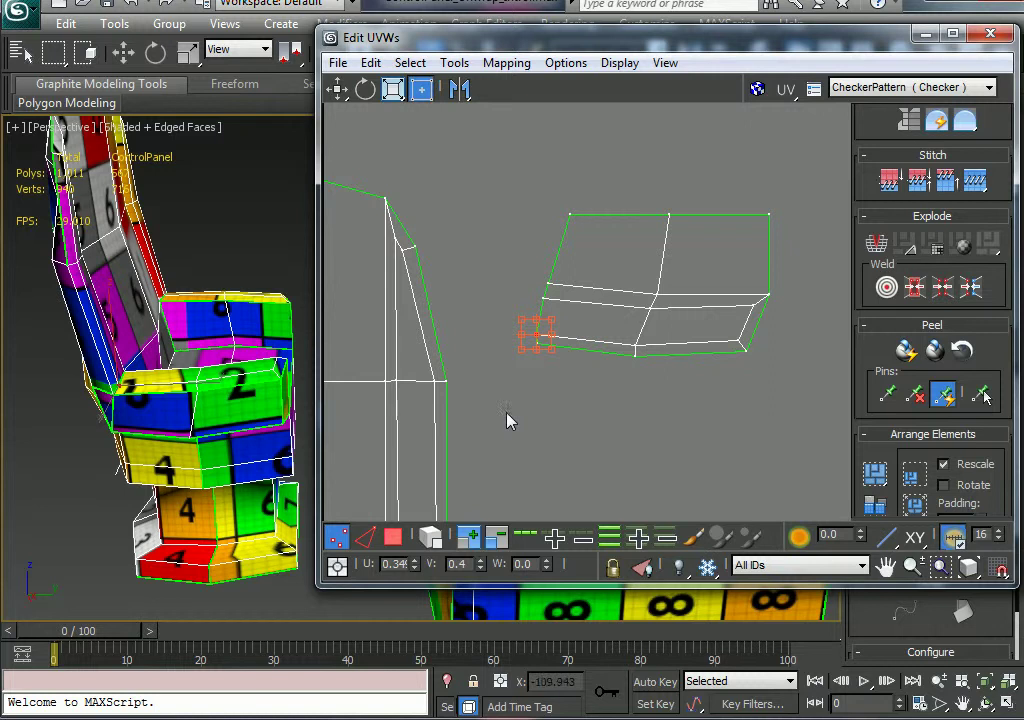
click(590, 403)
click(363, 539)
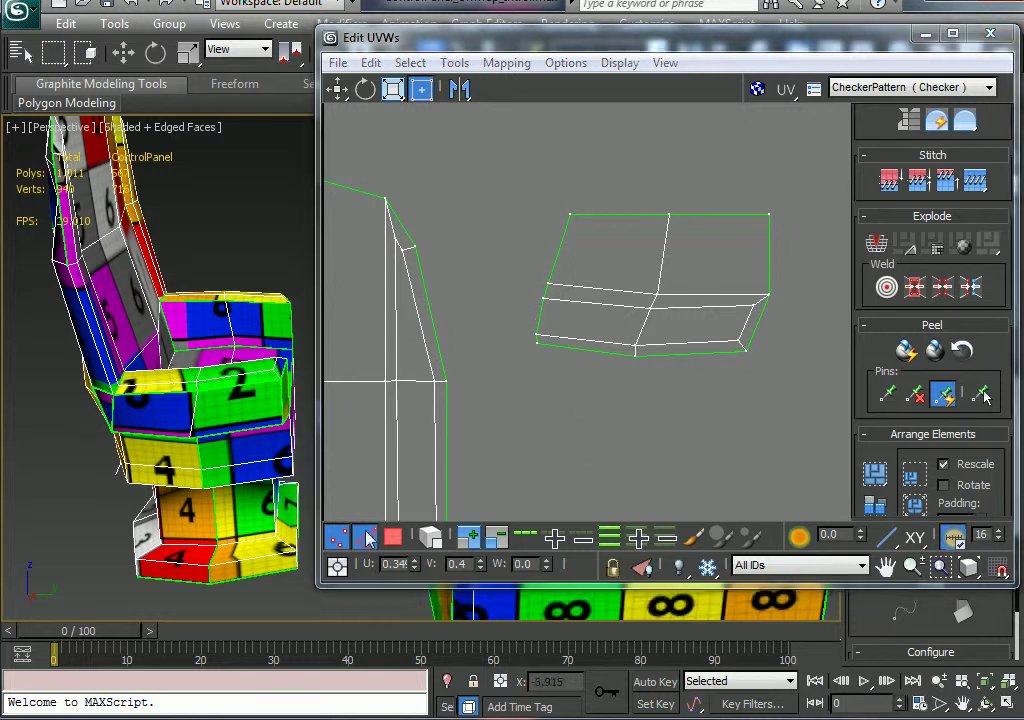
click(602, 352)
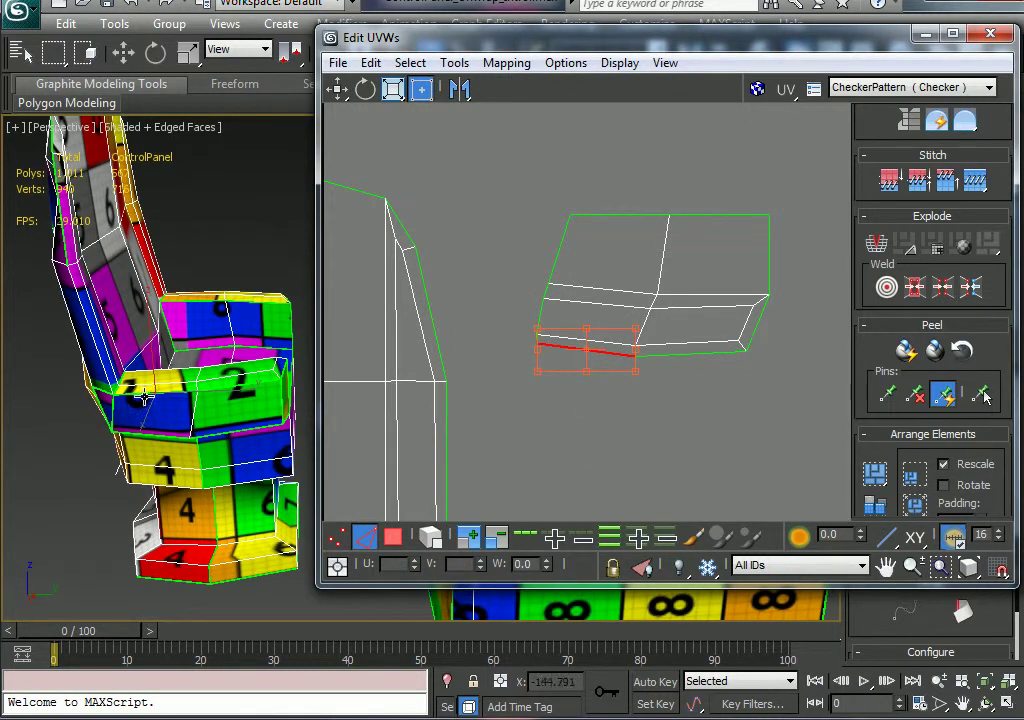
right_click(598, 345)
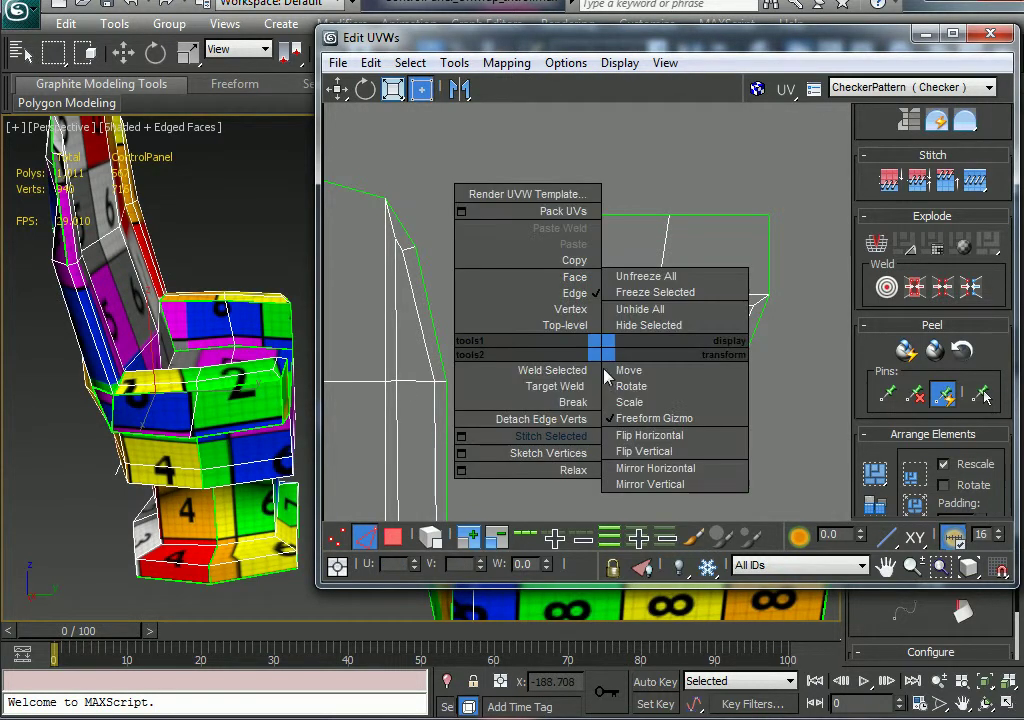
click(570, 448)
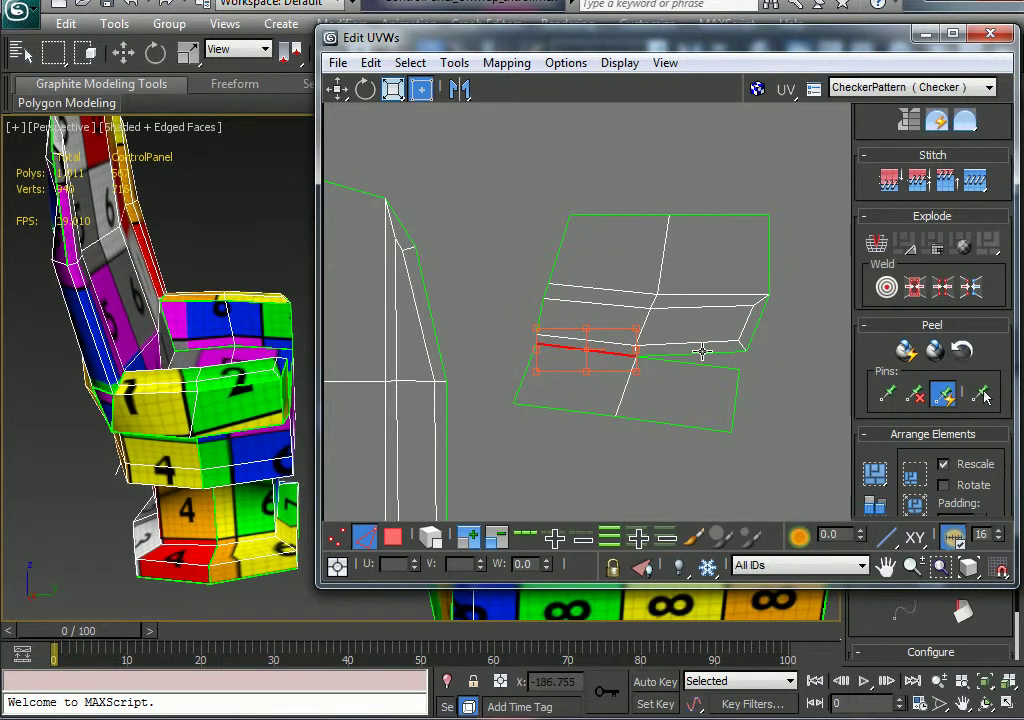
Stitch the right half of the armrest shell's bottom edge to the outer side shell.
click(702, 354)
right_click(703, 357)
click(655, 440)
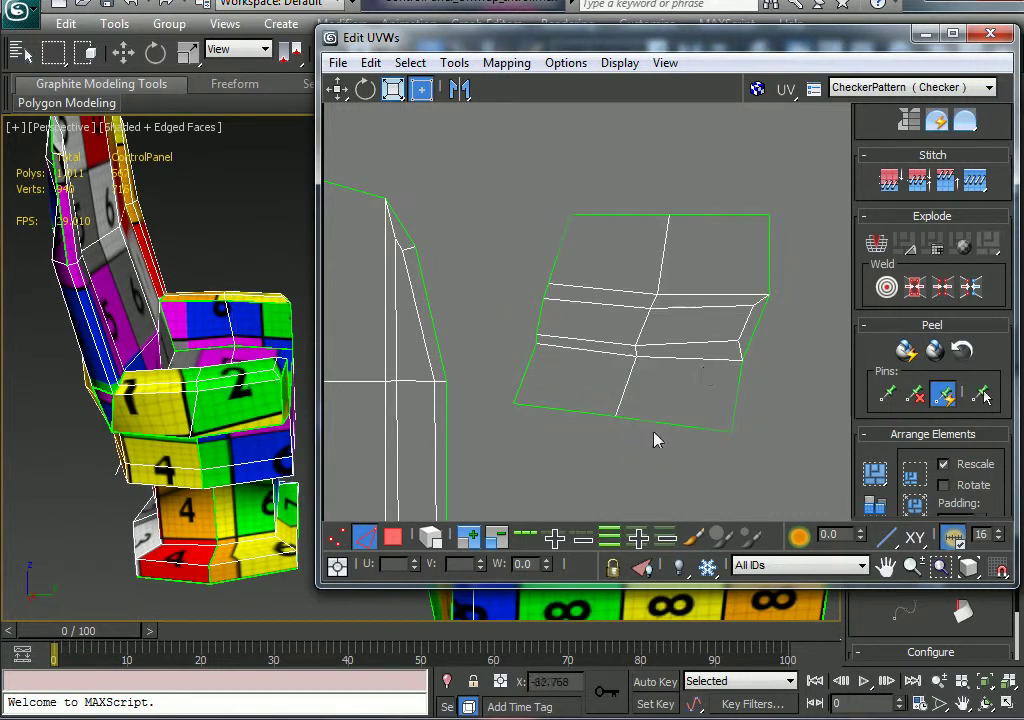
Examine the armrest's front end on the model and stitch its end face to the slanted right edge of the armrest shell.
alt+middle_drag(216, 338, 208, 528)
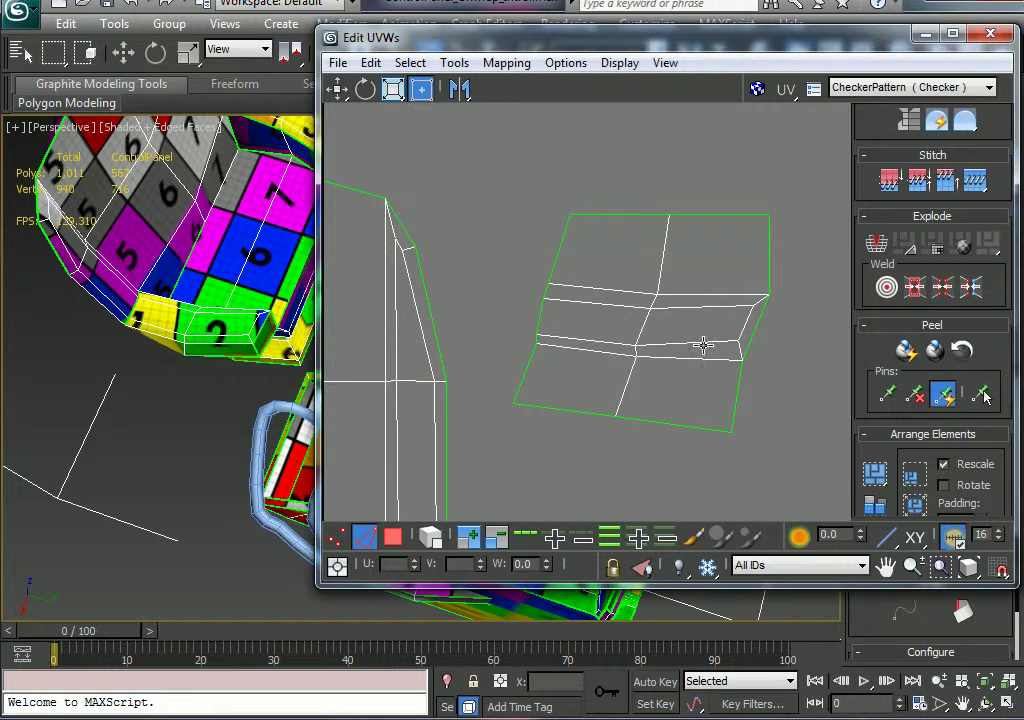
alt+middle_drag(192, 382, 125, 372)
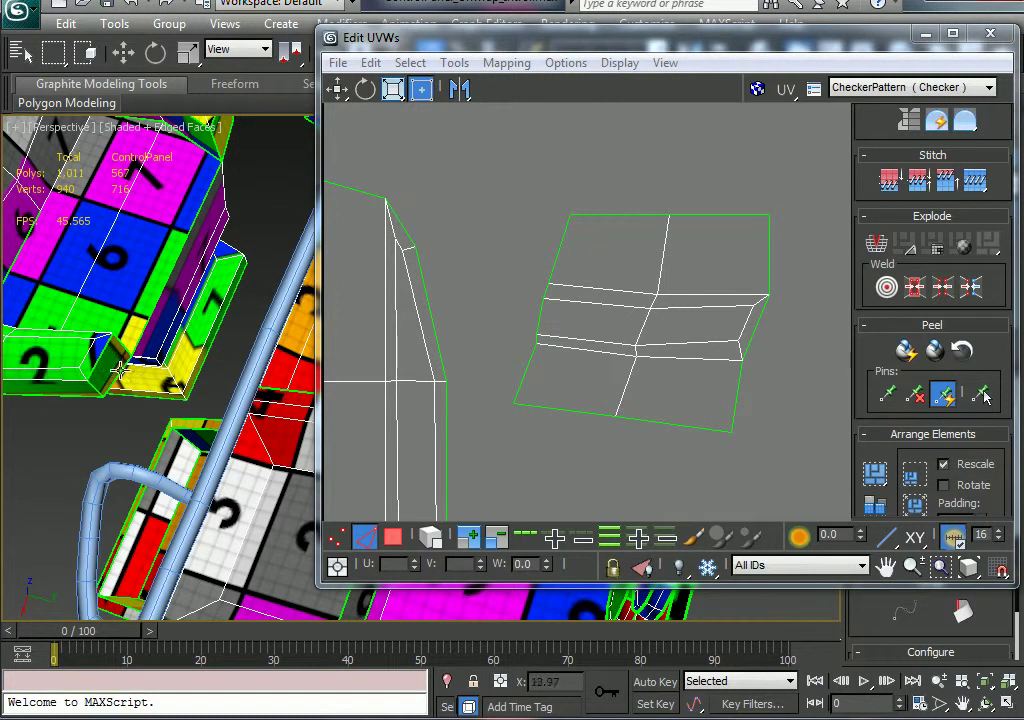
click(757, 326)
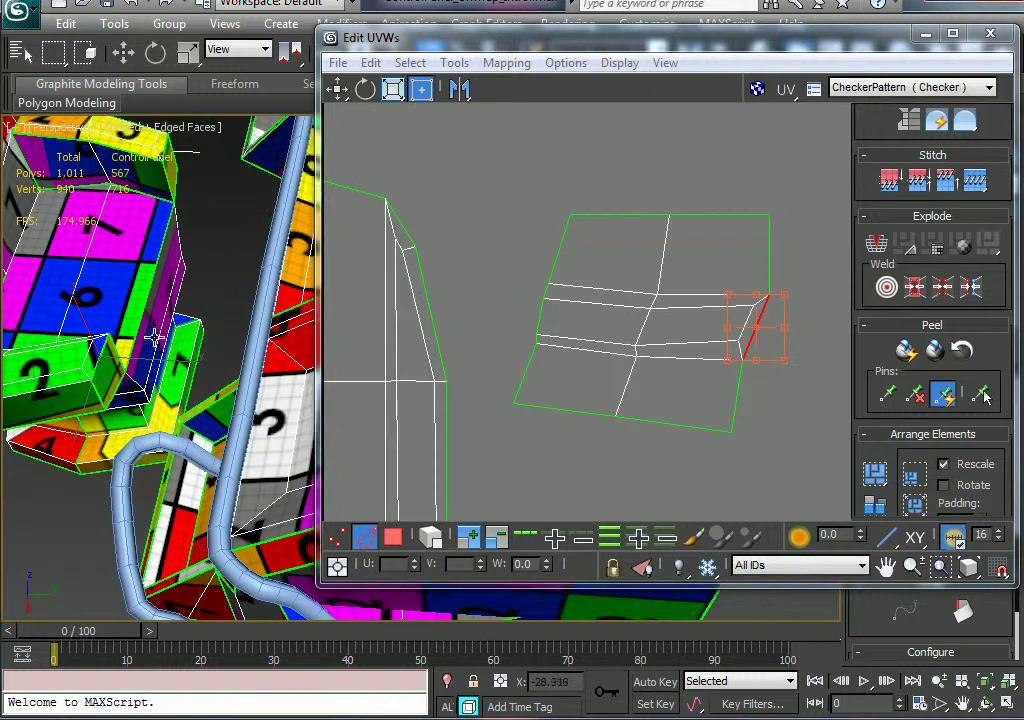
right_click(755, 332)
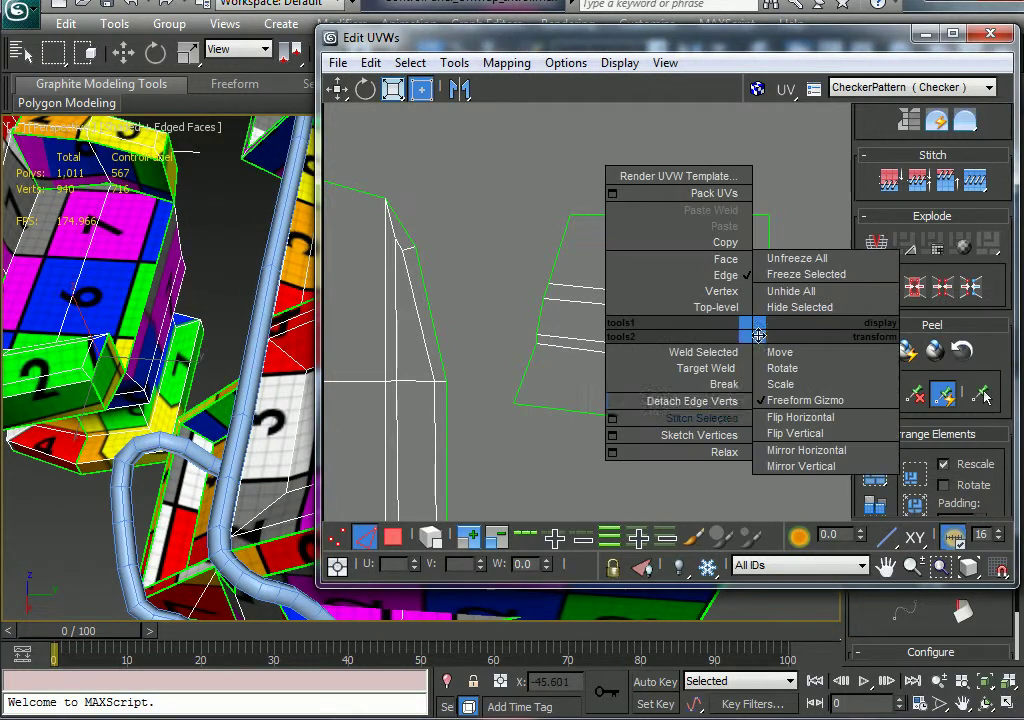
click(719, 419)
middle_drag(793, 347, 761, 342)
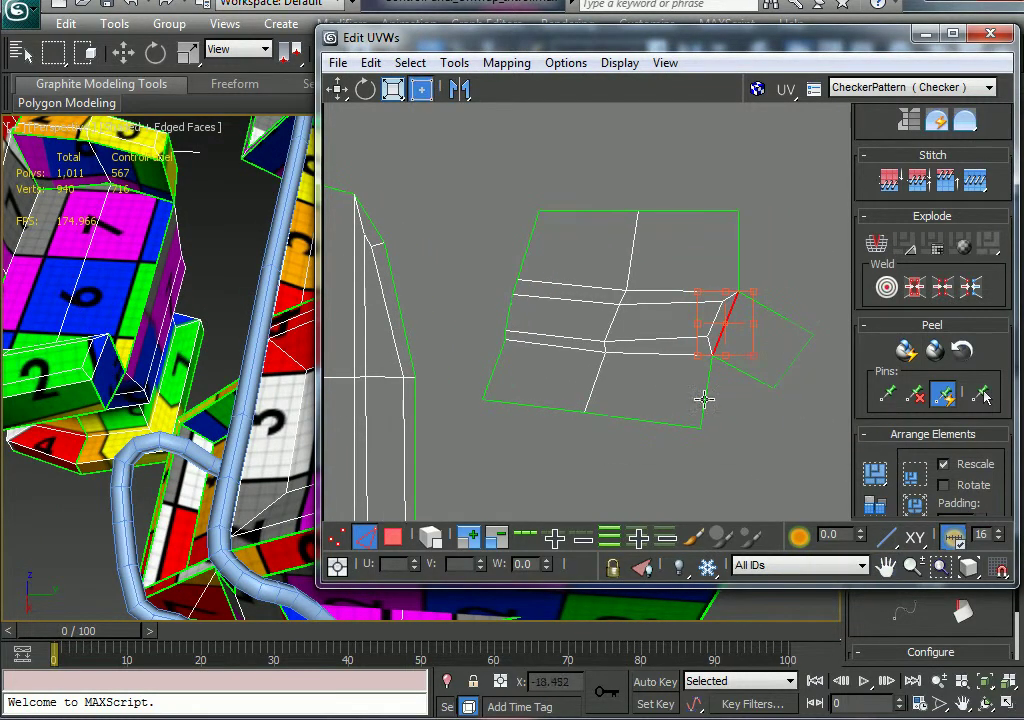
Align the armrest shell's left border vertices and its middle column of vertices into two straight vertical lines.
click(337, 538)
alt+middle_drag(238, 362, 140, 312)
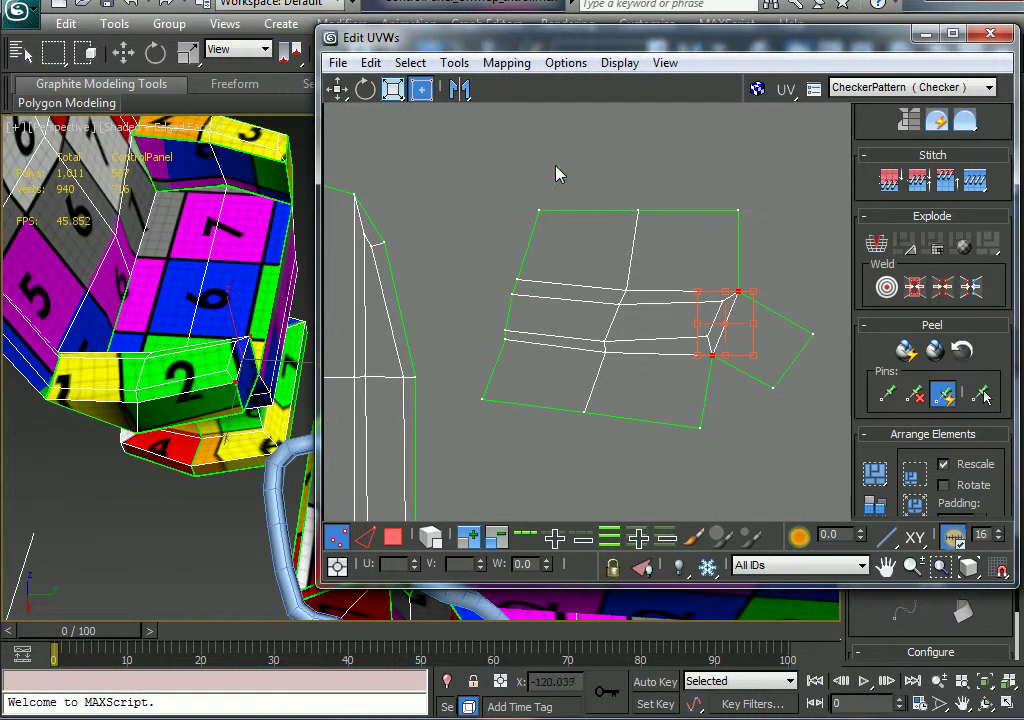
drag(557, 174, 471, 455)
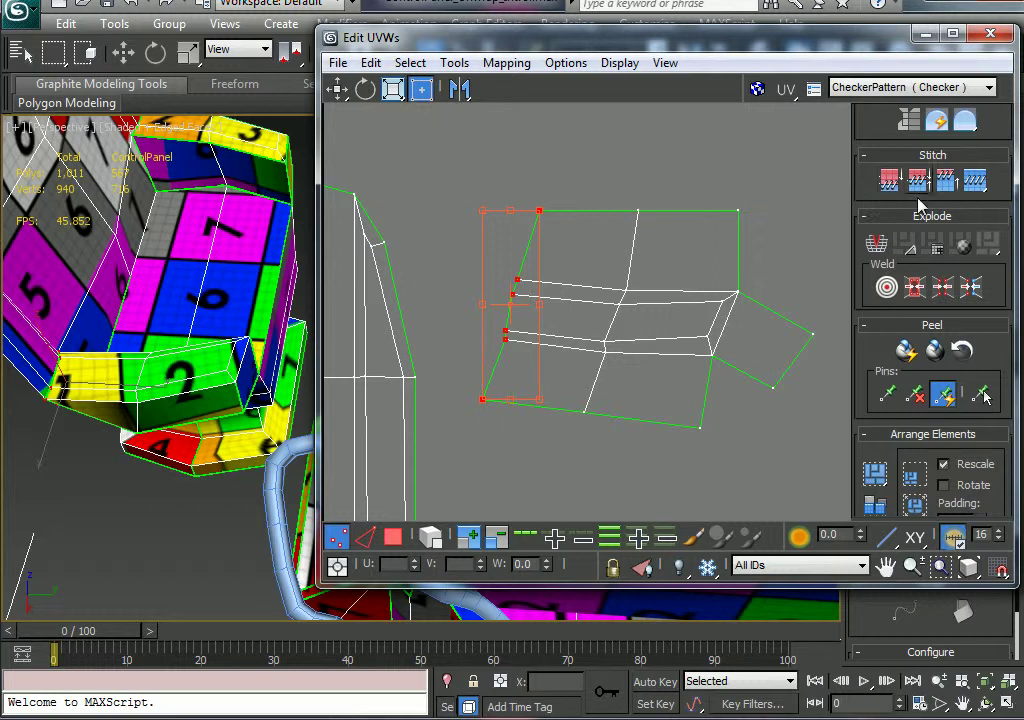
drag(860, 200, 869, 459)
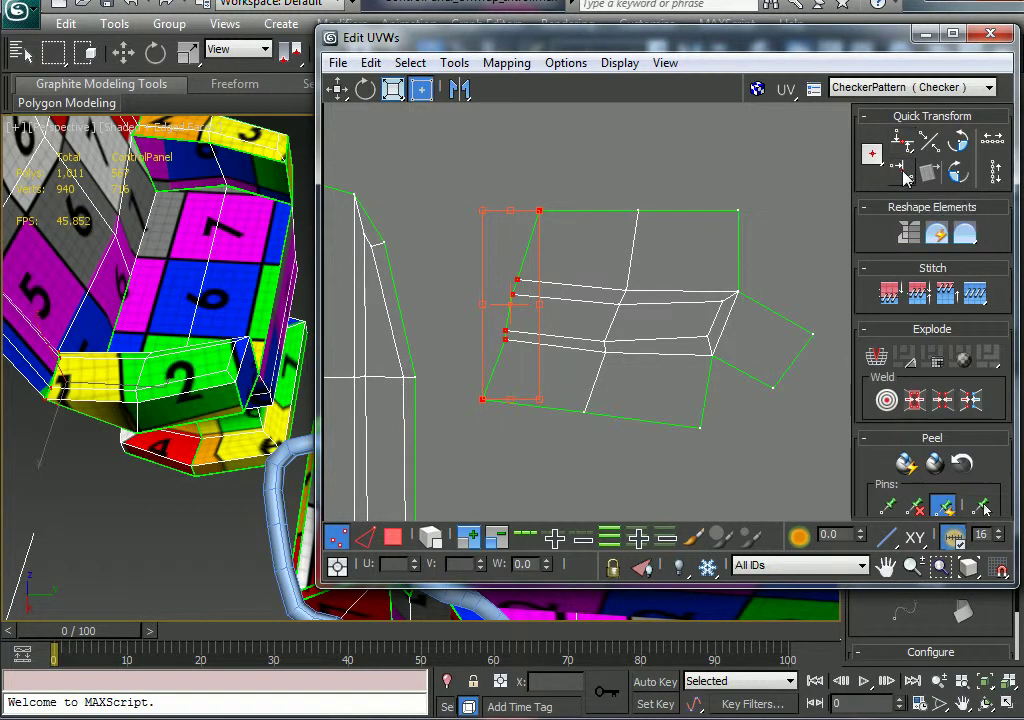
click(907, 172)
drag(571, 433, 585, 404)
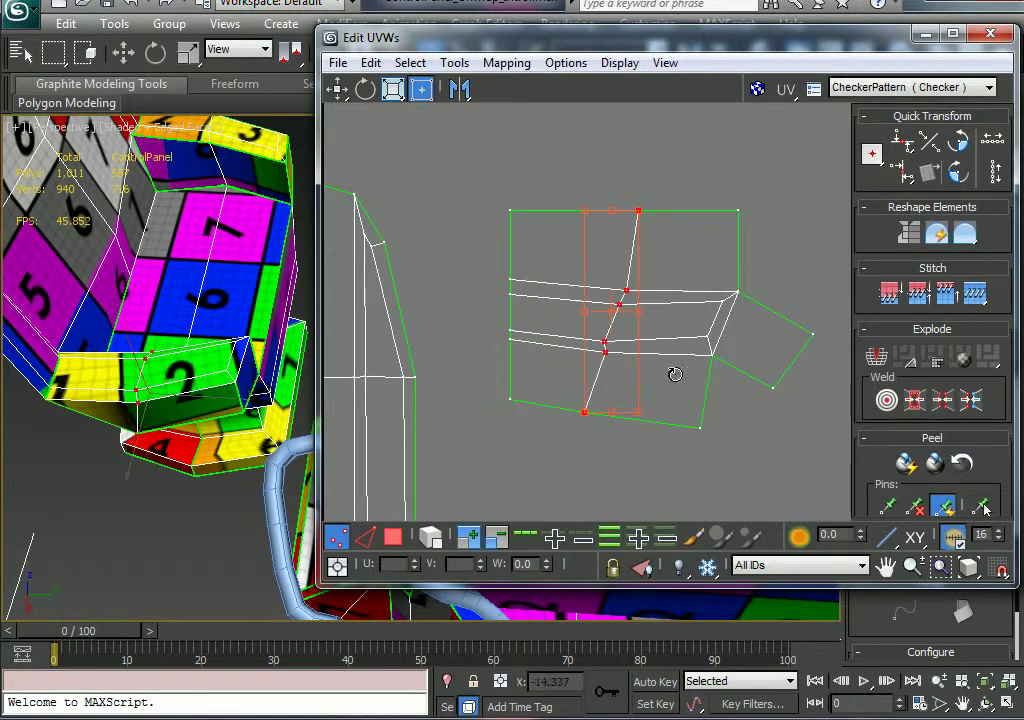
click(905, 172)
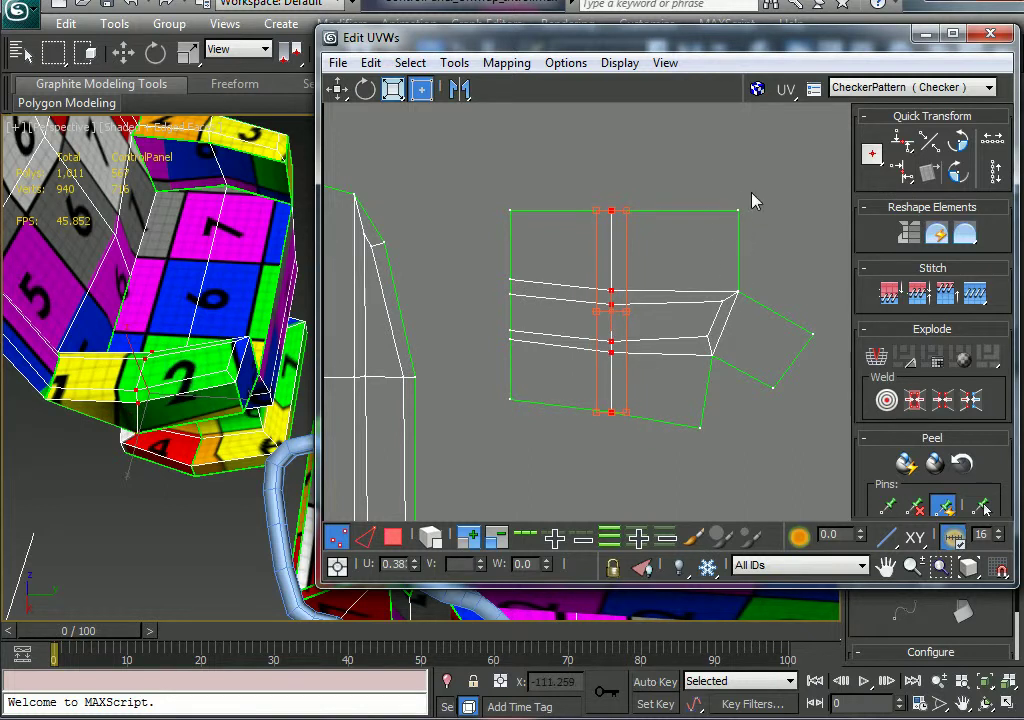
Align the two inner vertices near the armrest shell's right end vertically and move them inward to the left.
drag(754, 201, 706, 366)
click(812, 281)
drag(682, 267, 724, 350)
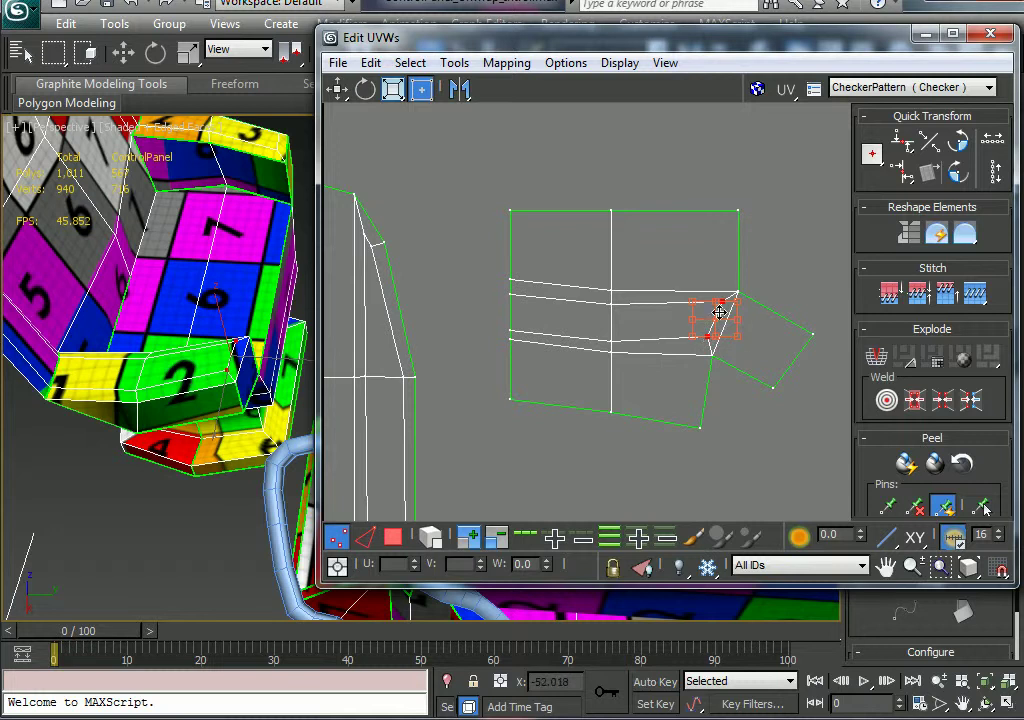
click(903, 171)
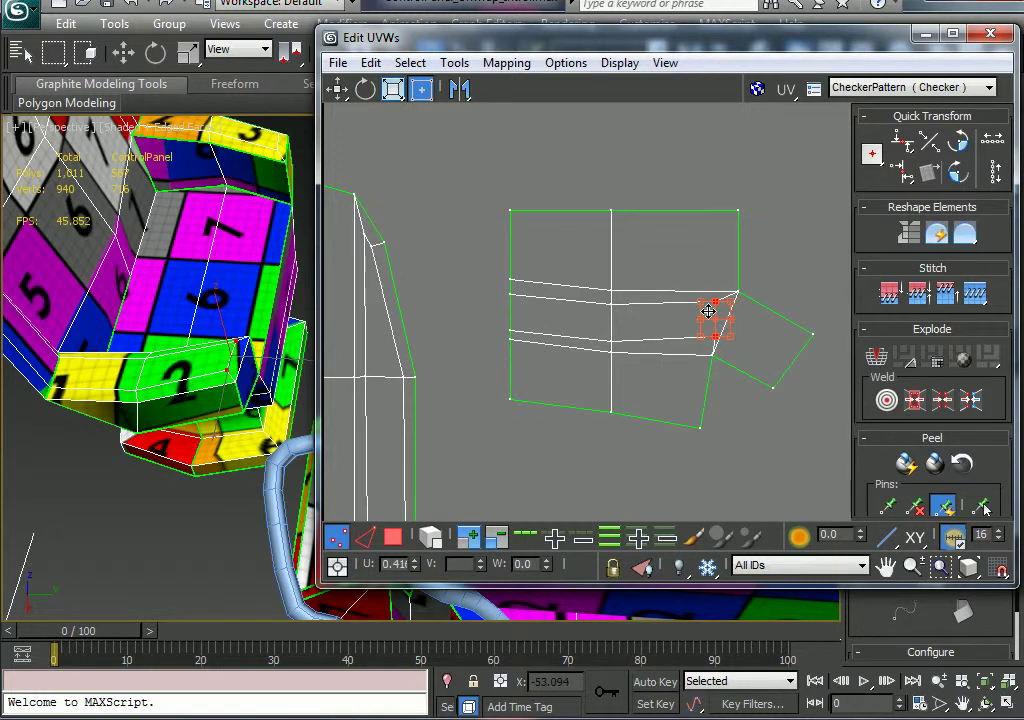
drag(708, 311, 677, 311)
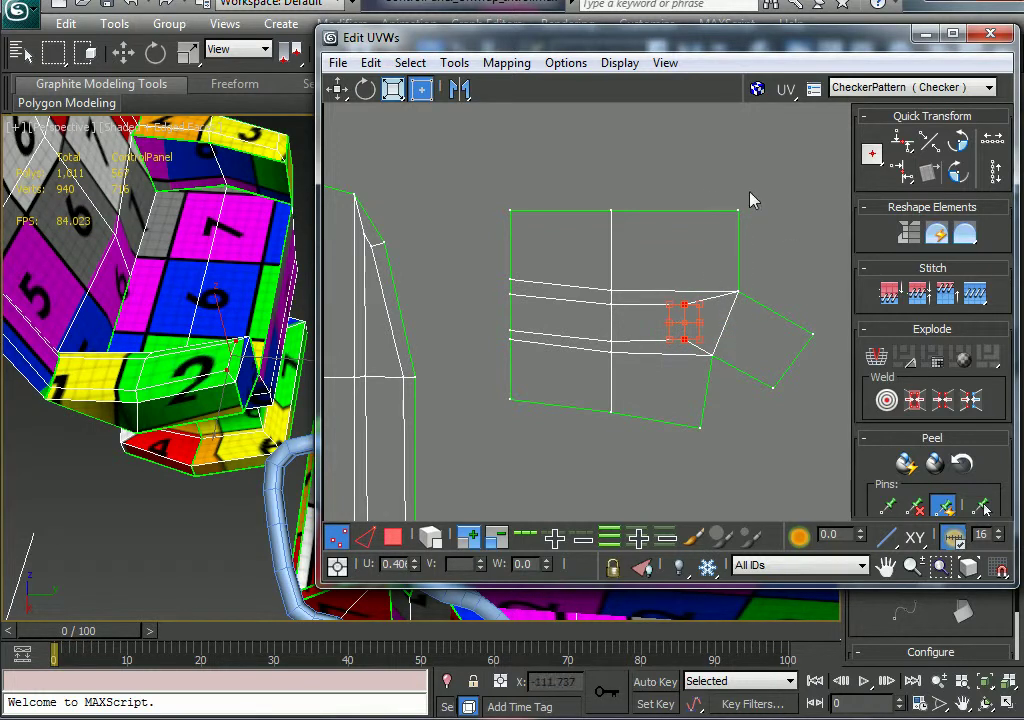
Straighten the armrest shell's right border column and the end face's two outer vertices into vertical lines.
drag(710, 370, 745, 429)
click(901, 171)
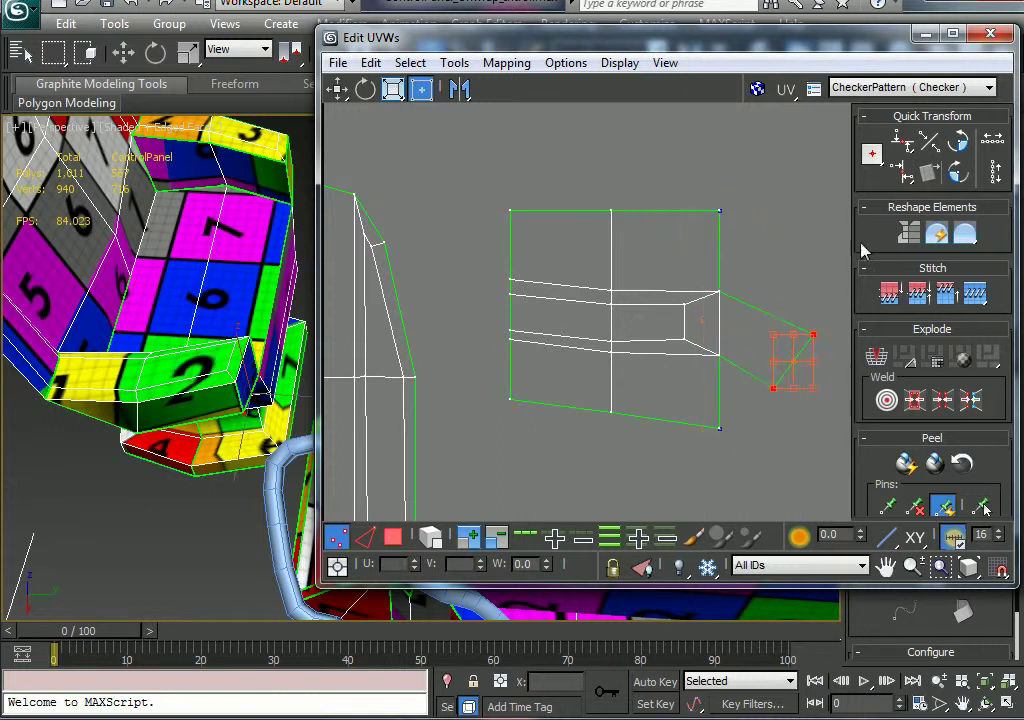
click(903, 171)
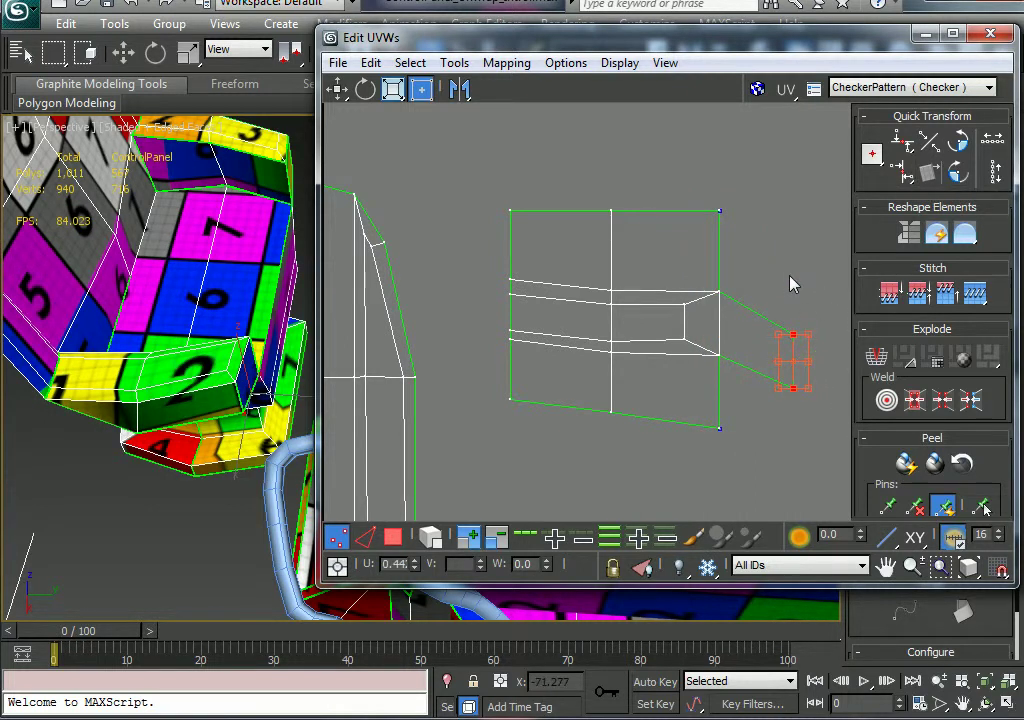
Align the vertices of the armrest shell's upper two inner edge rows into straight horizontal lines.
click(495, 207)
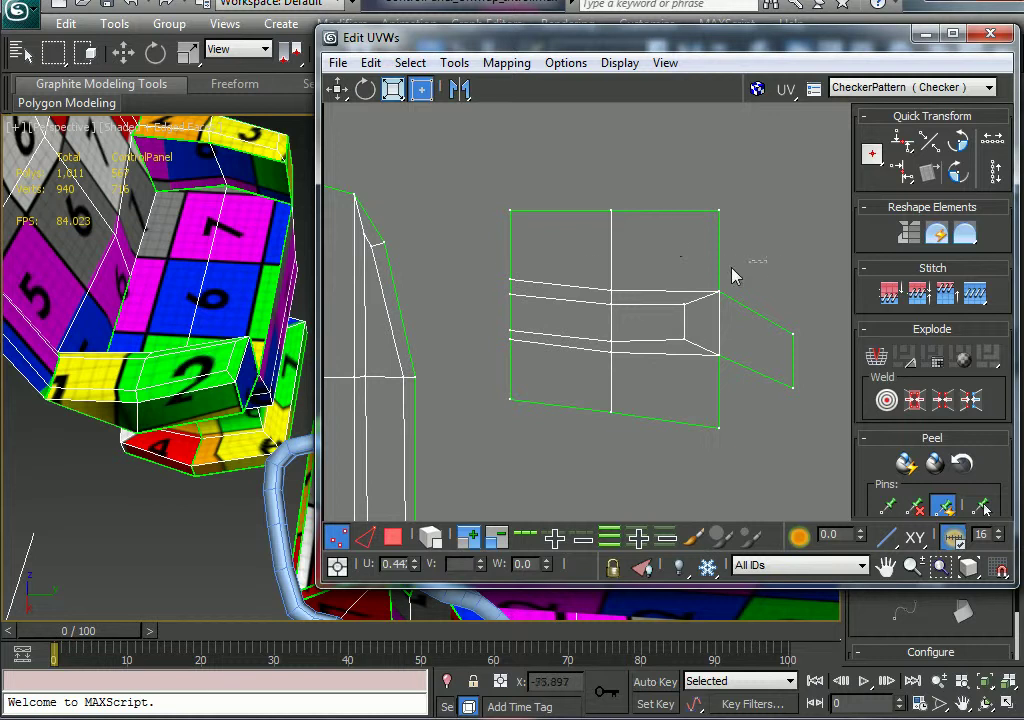
drag(496, 289, 497, 290)
drag(594, 279, 763, 298)
click(903, 142)
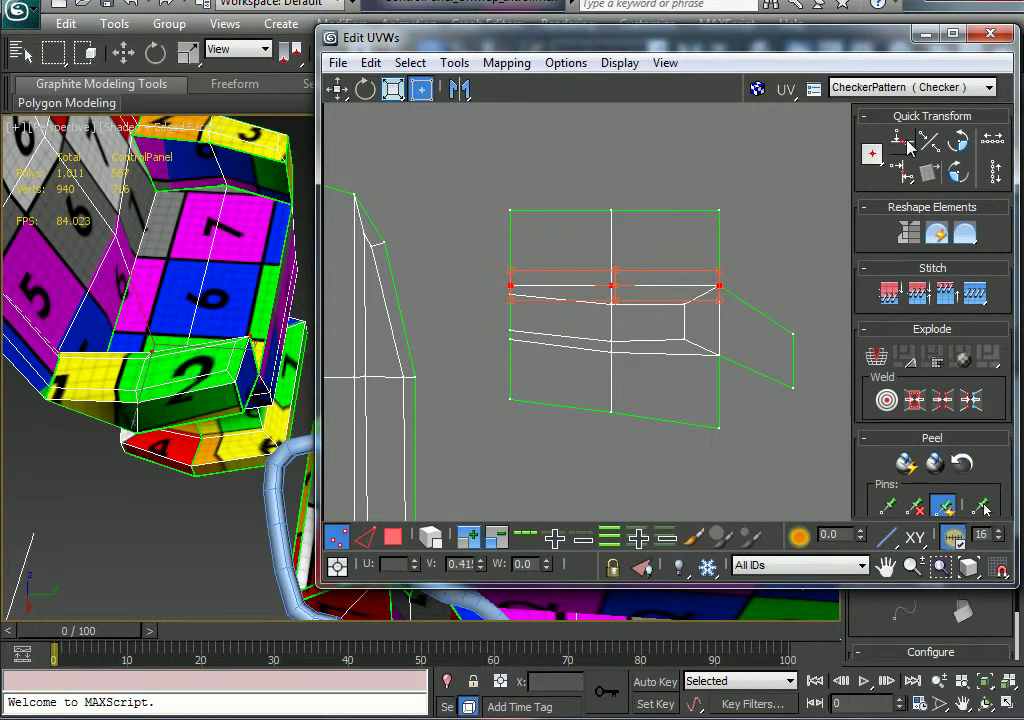
click(436, 263)
drag(496, 298, 708, 323)
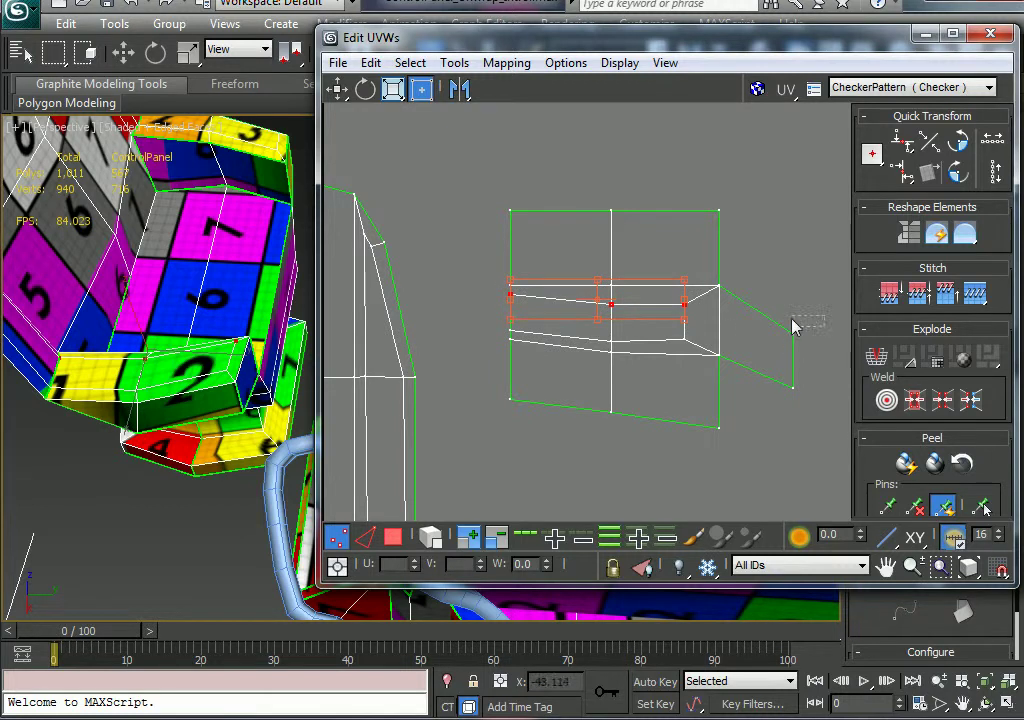
click(903, 142)
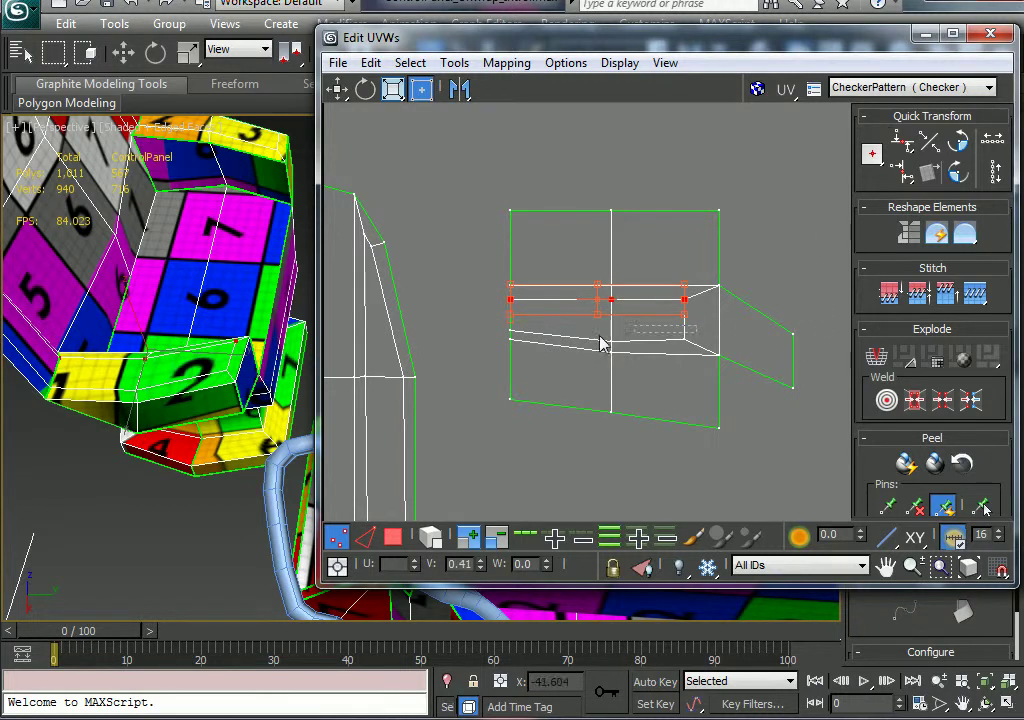
Align the vertices of the armrest shell's lower two inner edge rows into straight horizontal lines.
drag(491, 337, 491, 335)
ctrl+drag(588, 328, 702, 346)
click(901, 175)
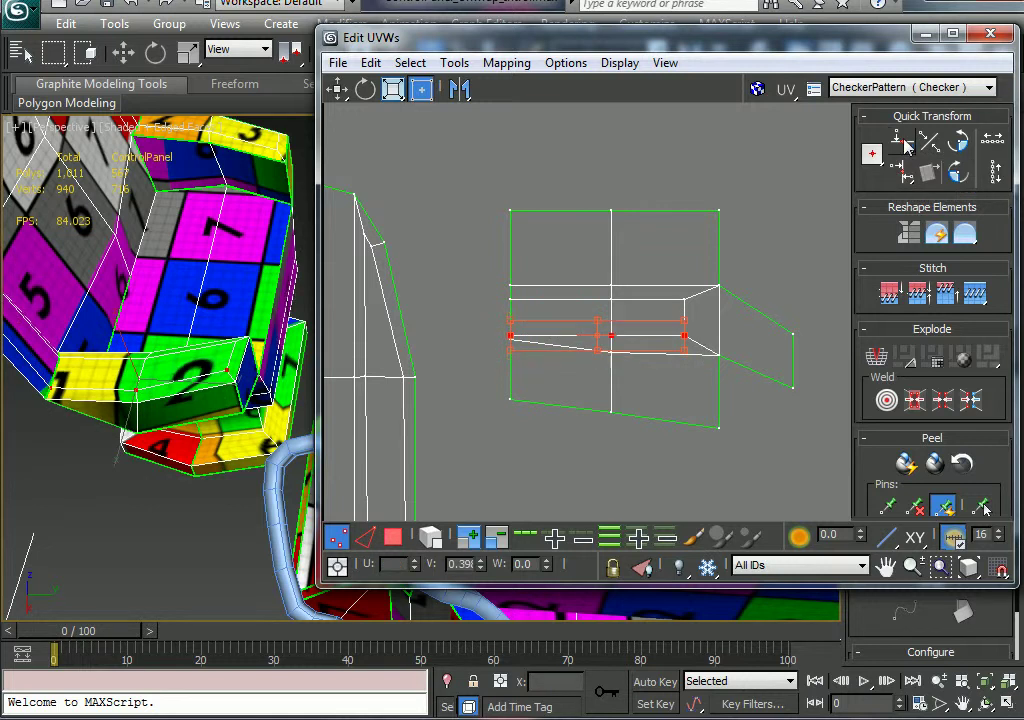
click(524, 360)
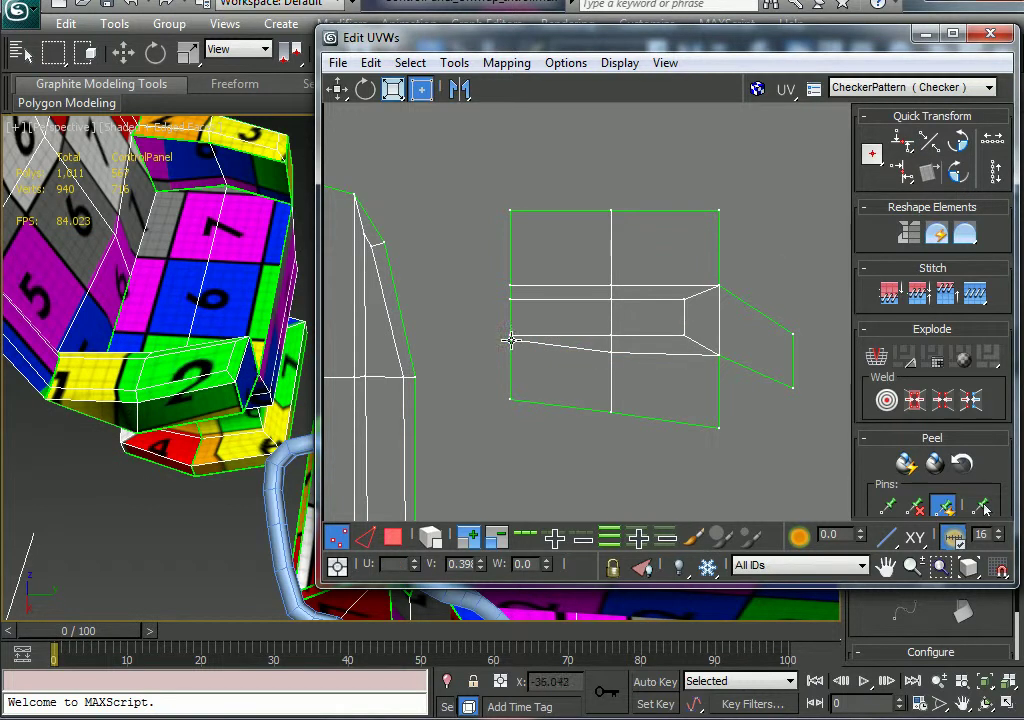
click(510, 340)
drag(510, 346, 512, 355)
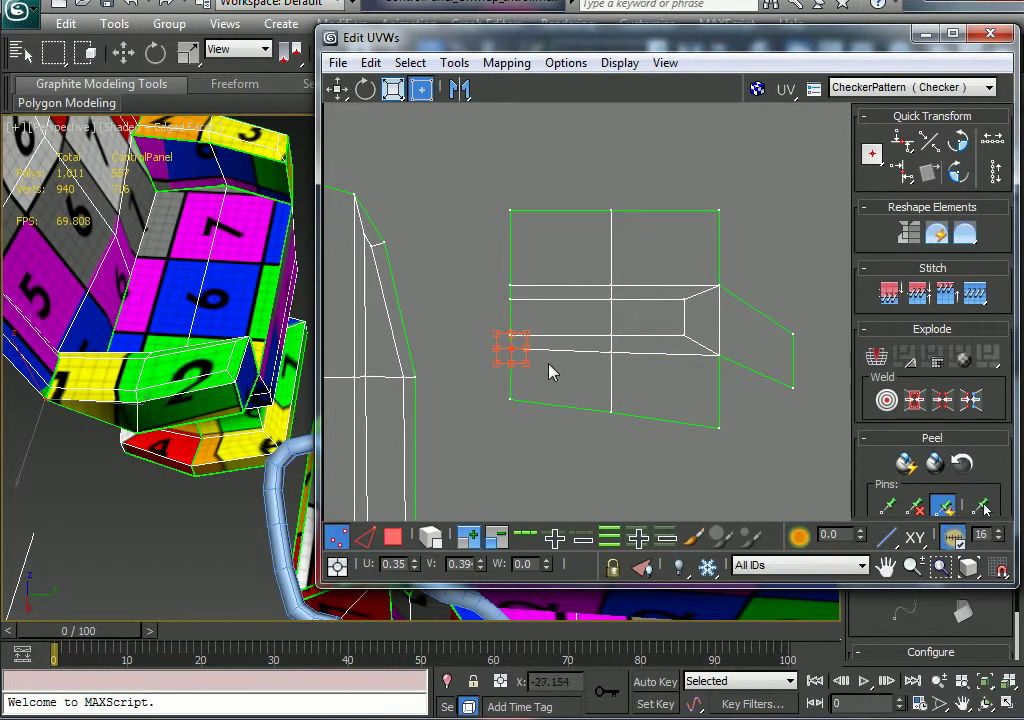
Align the three vertices of the armrest shell's bottom border into a straight horizontal line.
ctrl+drag(577, 363, 485, 452)
click(903, 142)
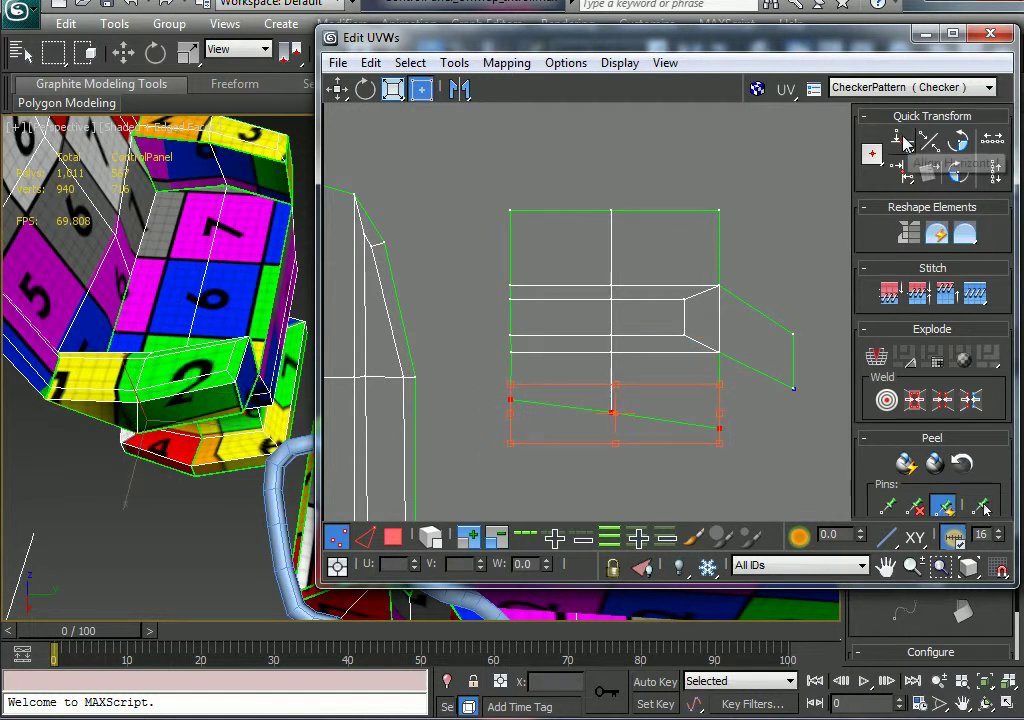
click(901, 138)
Square the armrest's end face by lining up its two outer vertices with the adjoining edge rows and with each other vertically.
drag(792, 336, 776, 287)
drag(814, 380, 757, 402)
click(903, 174)
click(560, 428)
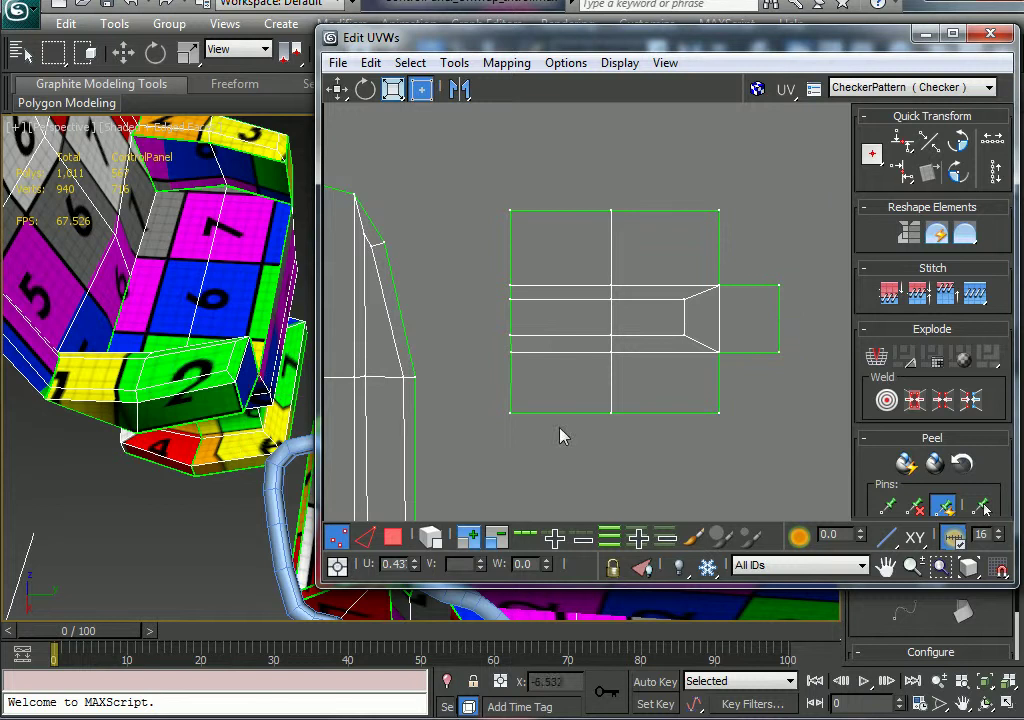
Select the whole armrest shell and move it slightly up and to the left in the UV layout.
alt+middle_drag(268, 402, 494, 313)
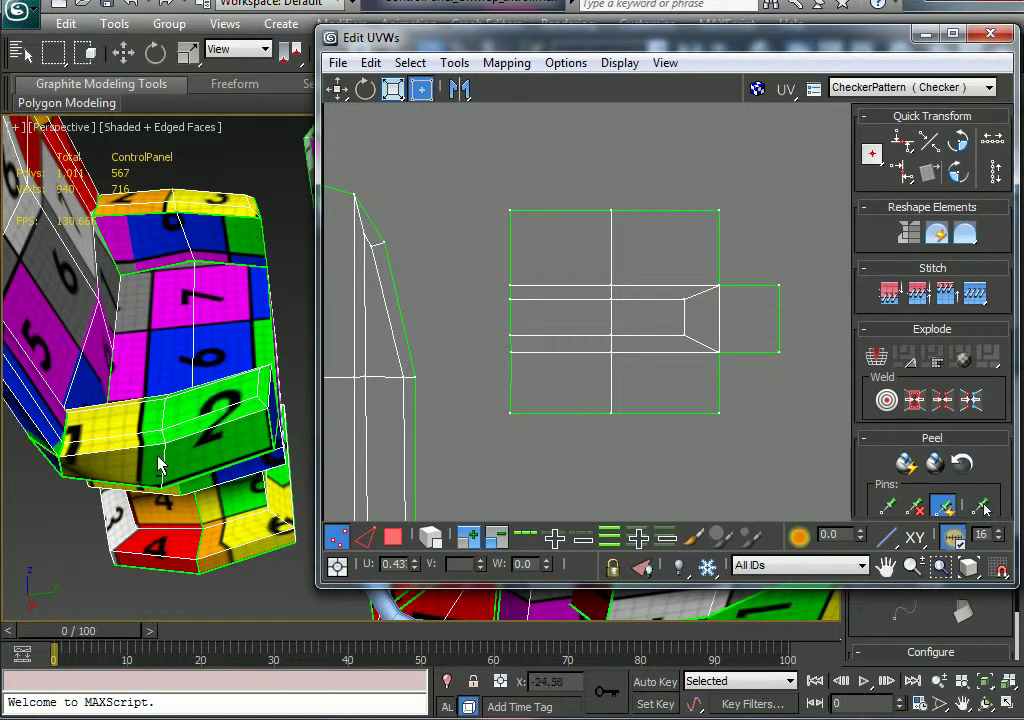
alt+middle_drag(160, 463, 110, 390)
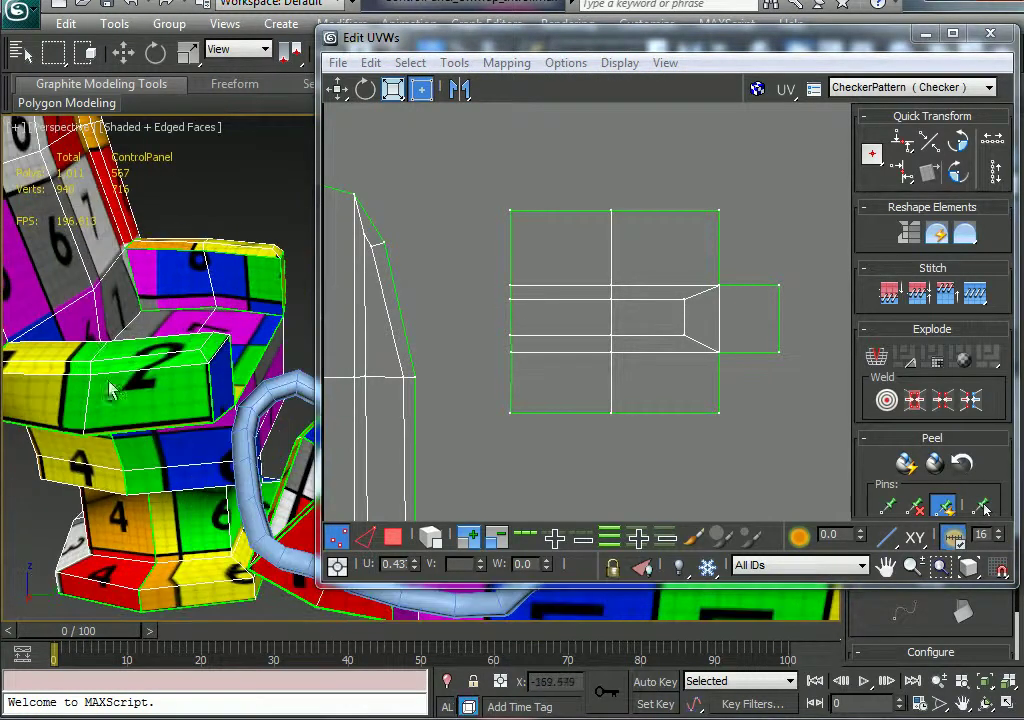
alt+middle_drag(165, 330, 205, 400)
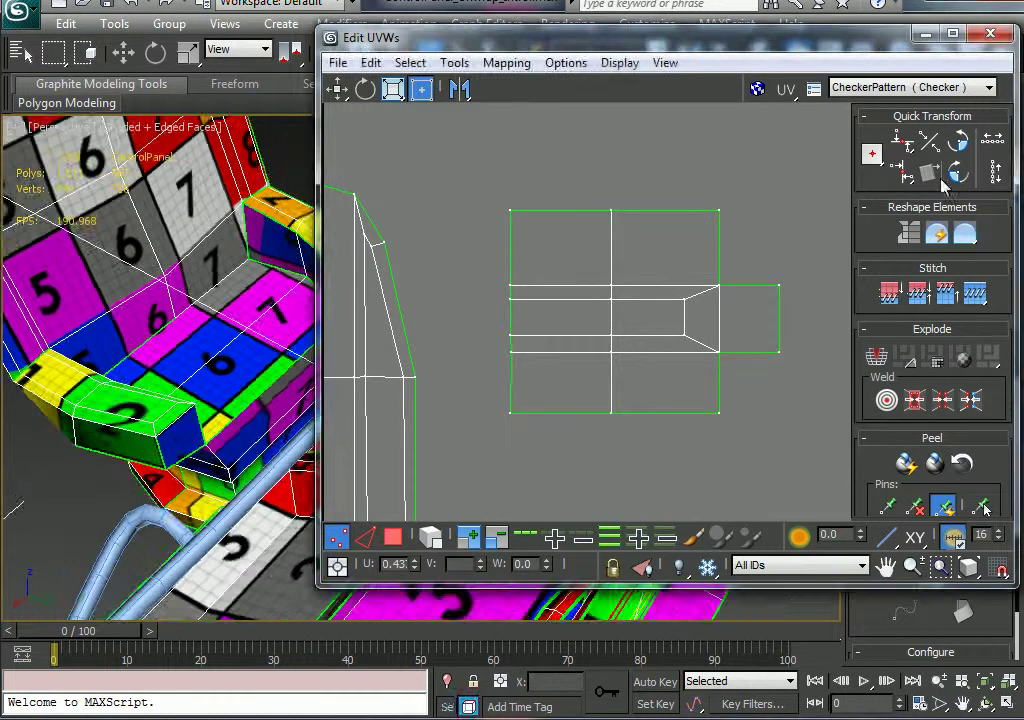
click(613, 343)
drag(613, 343, 569, 331)
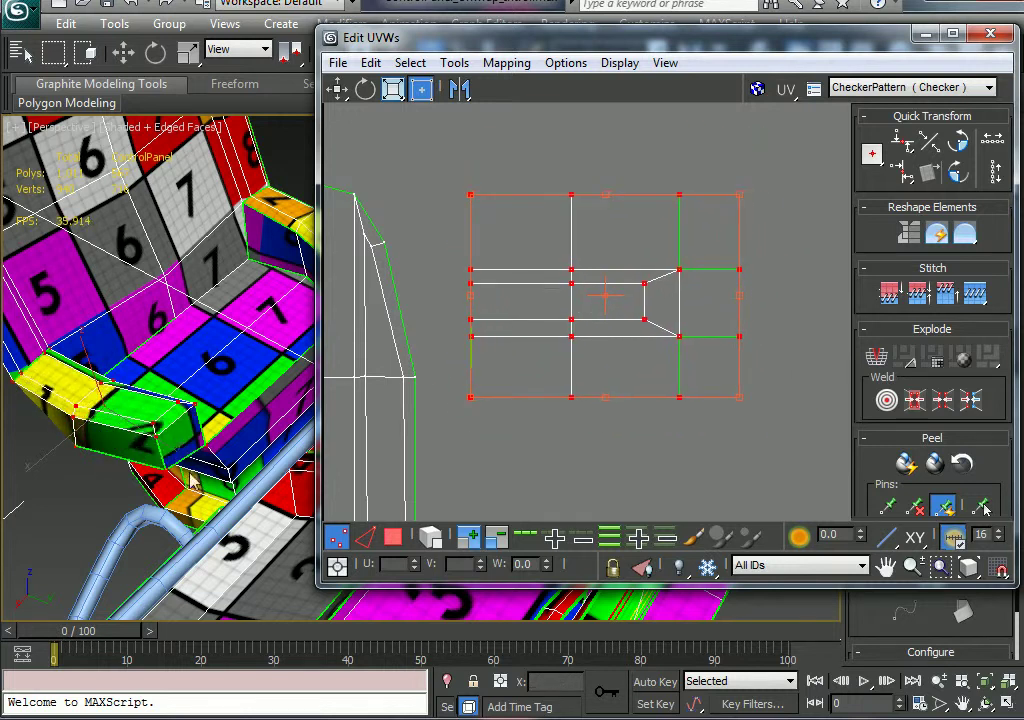
Examine the checker pattern on the armrest against the chair's seat and backrest, with the neighbouring UV shell also in view.
alt+middle_drag(120, 430, 140, 514)
scroll(206, 453, down, 2)
scroll(526, 427, down, 1)
middle_drag(479, 463, 569, 395)
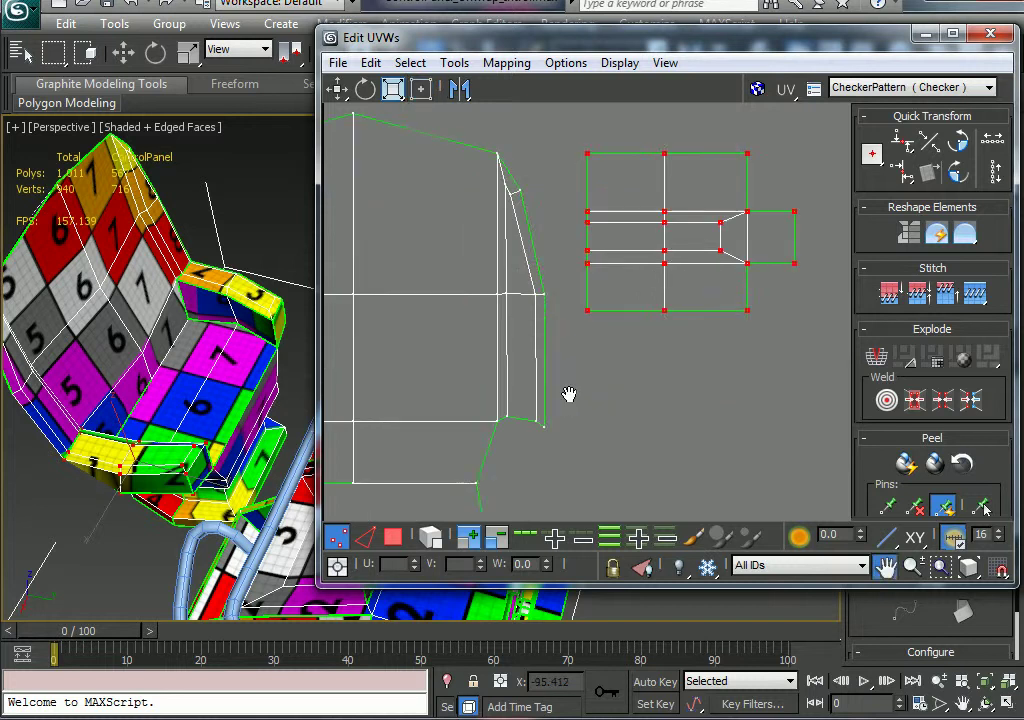
alt+middle_drag(210, 378, 222, 415)
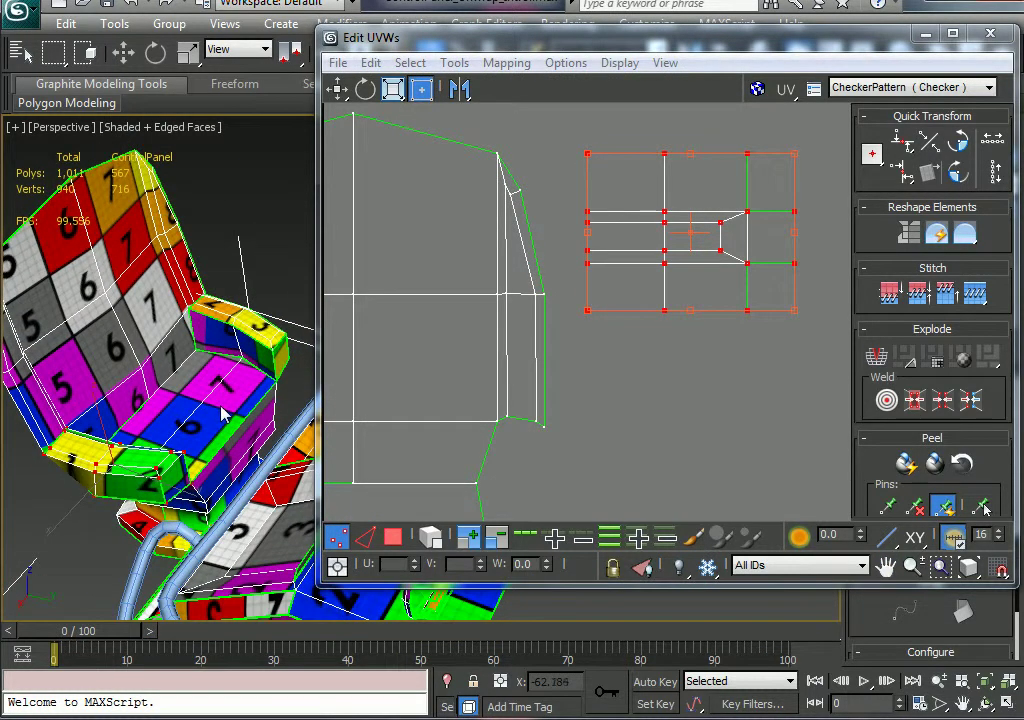